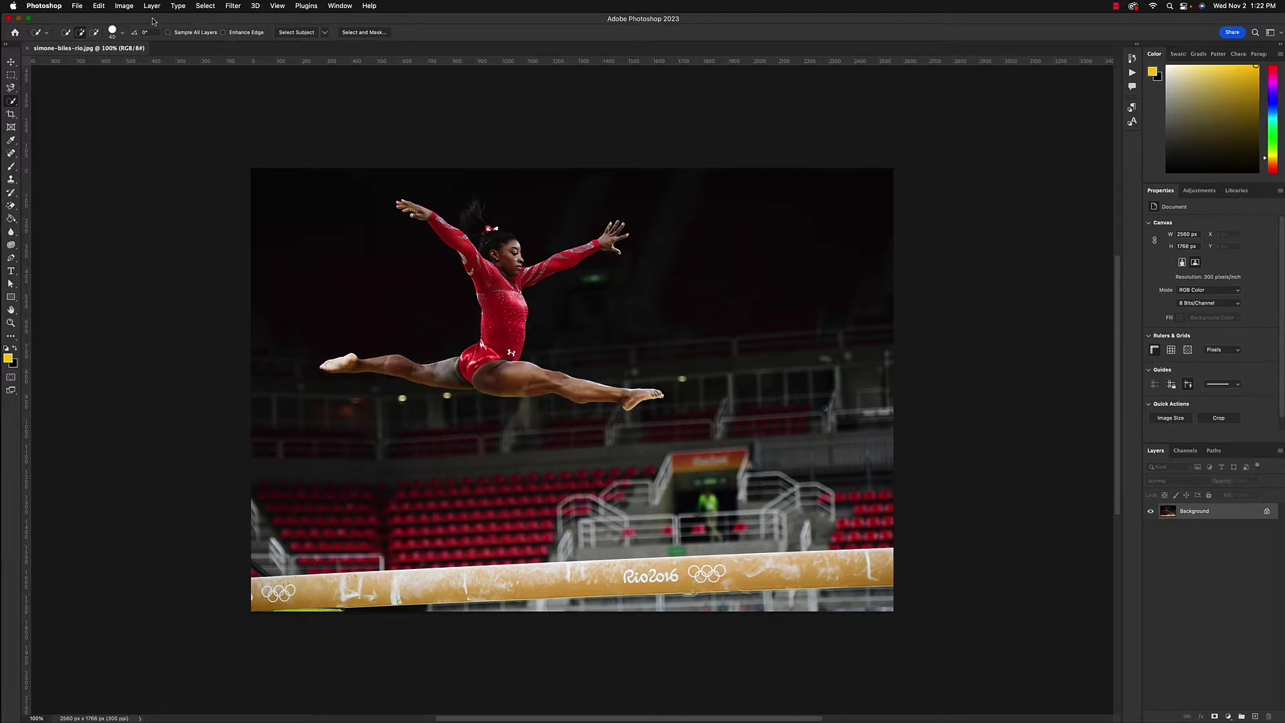
# Select the gymnast with the Object Selection tool by marking a rectangle around her whole body
pyautogui.click(13, 102)
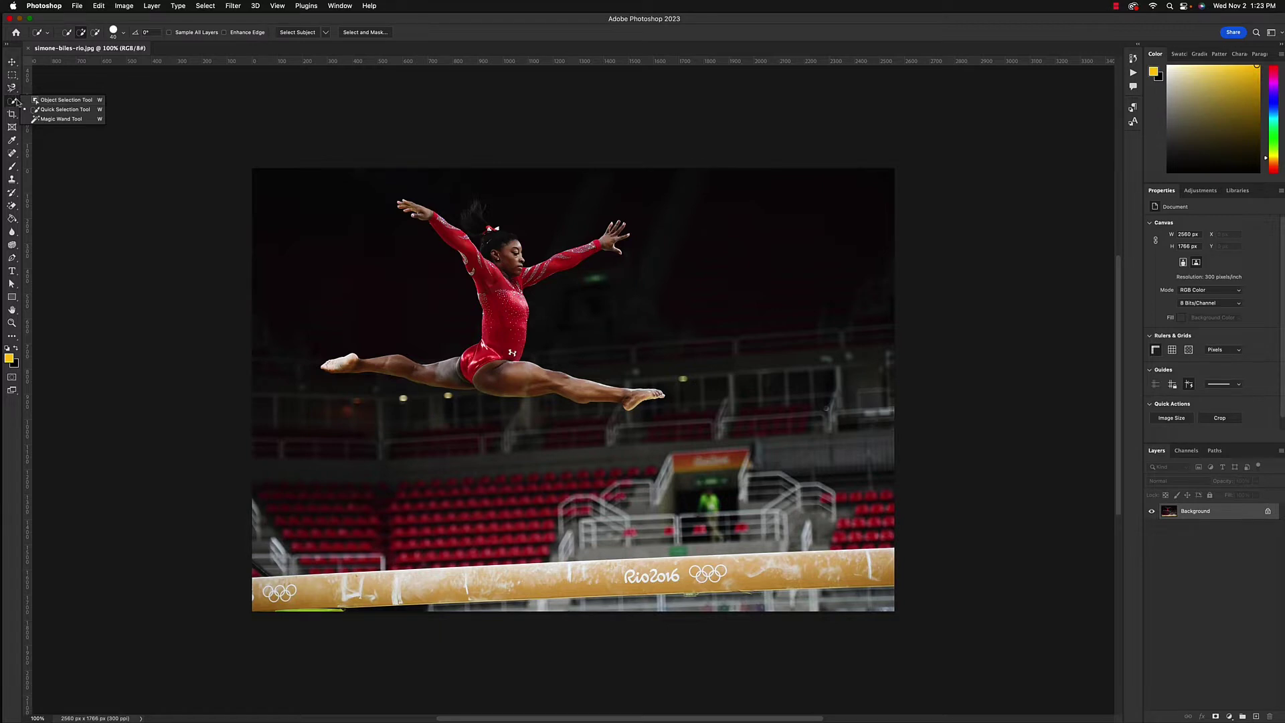
pyautogui.click(61, 102)
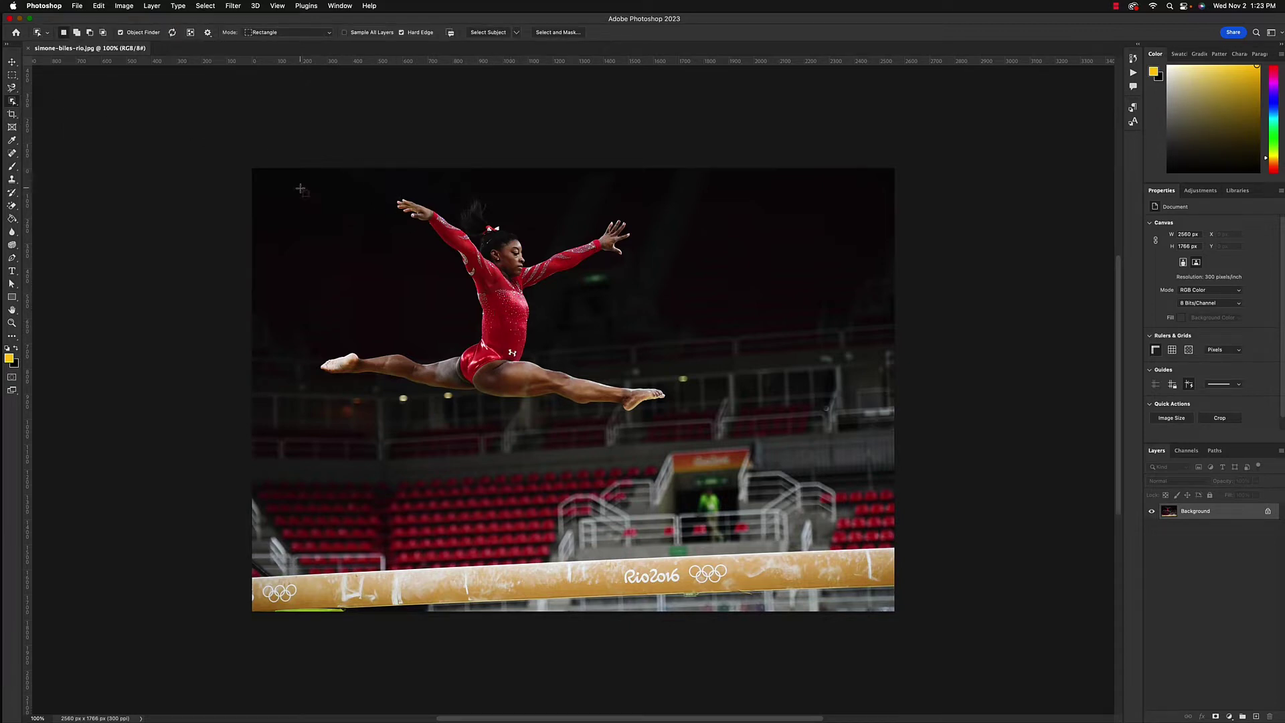
pyautogui.moveTo(299, 184); pyautogui.dragTo(682, 424)
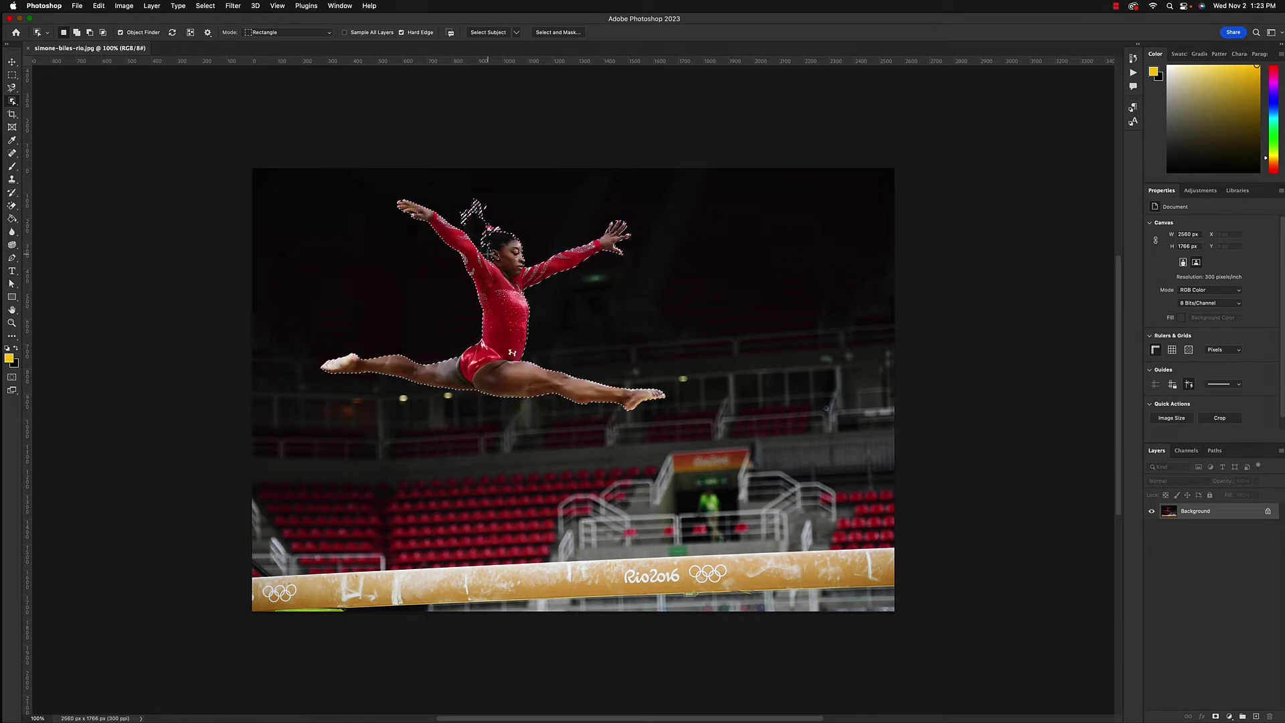
# Add the missing inner part of the gymnast's ponytail to the selection using the Quick Selection tool with a reduced brush size
pyautogui.scroll(5, 654, 394)
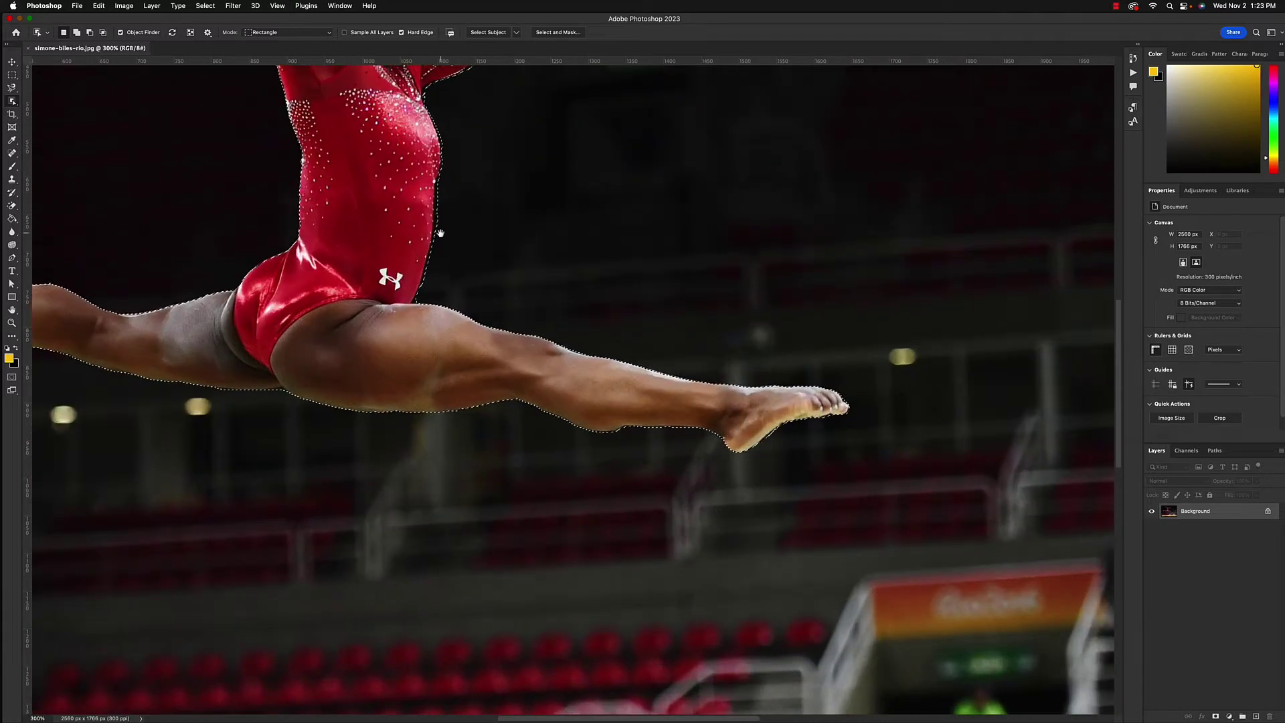
pyautogui.scroll(3, 669, 501)
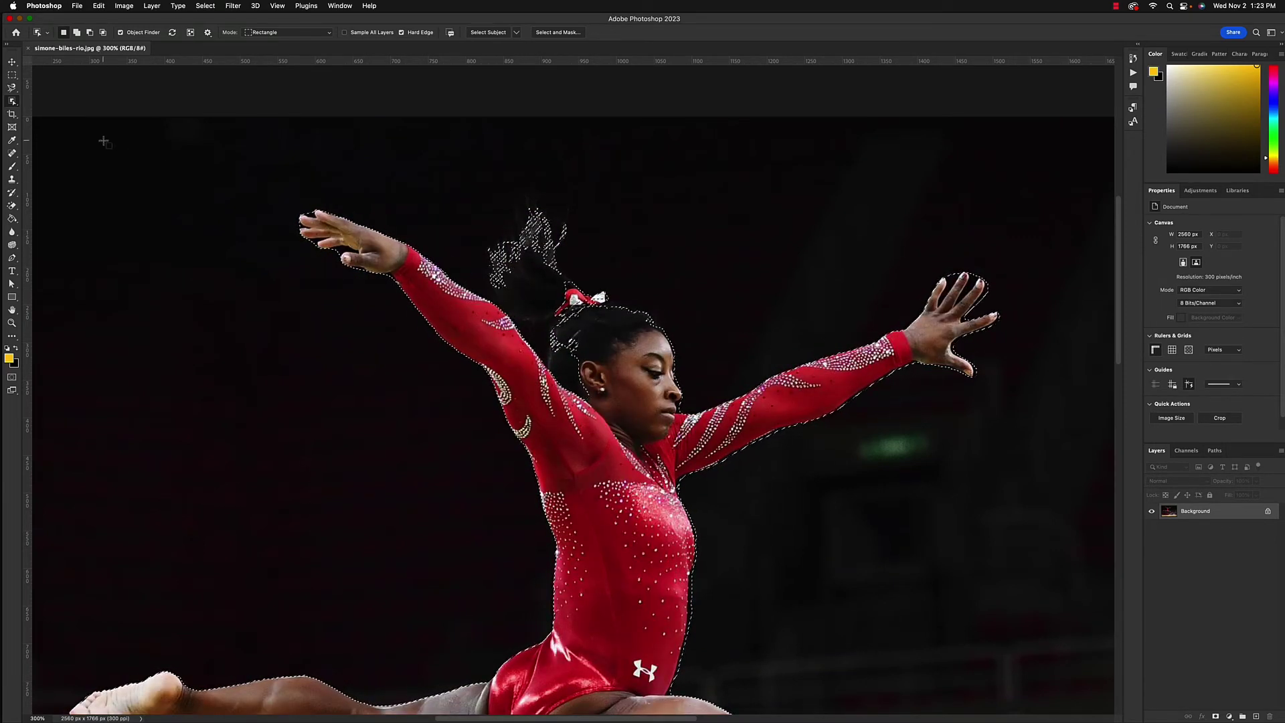
pyautogui.rightClick(14, 104)
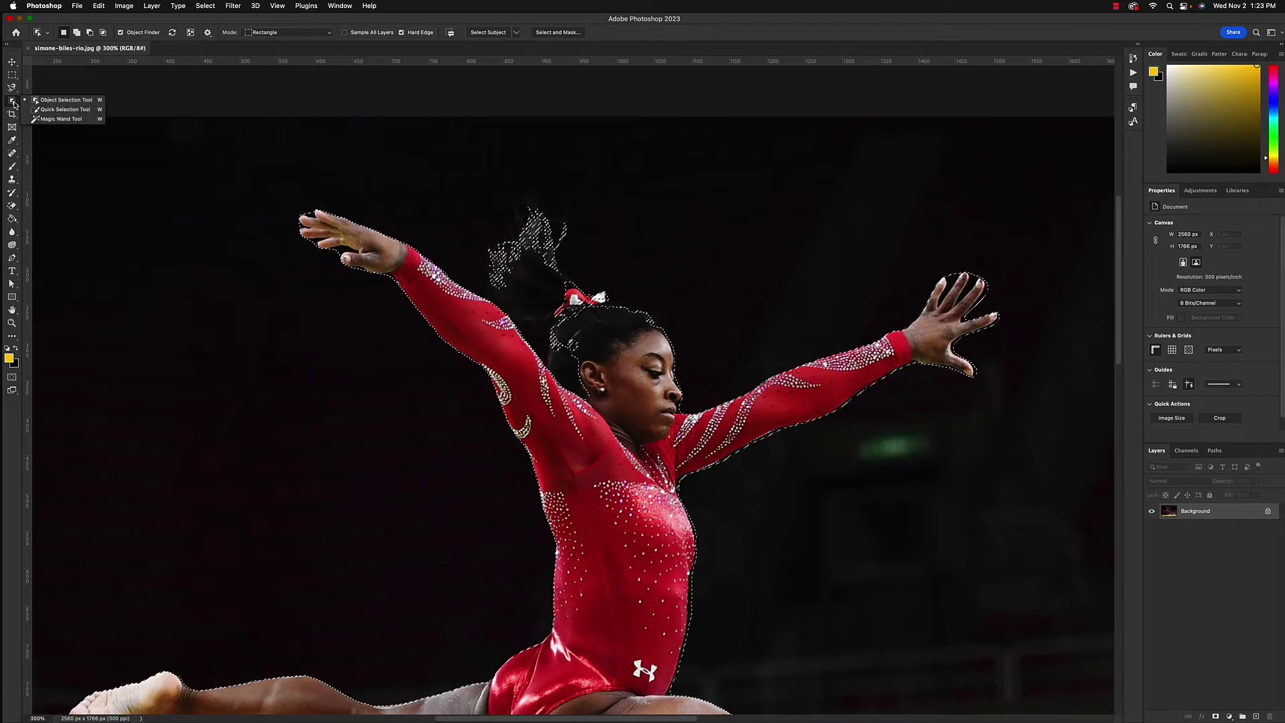
pyautogui.click(64, 110)
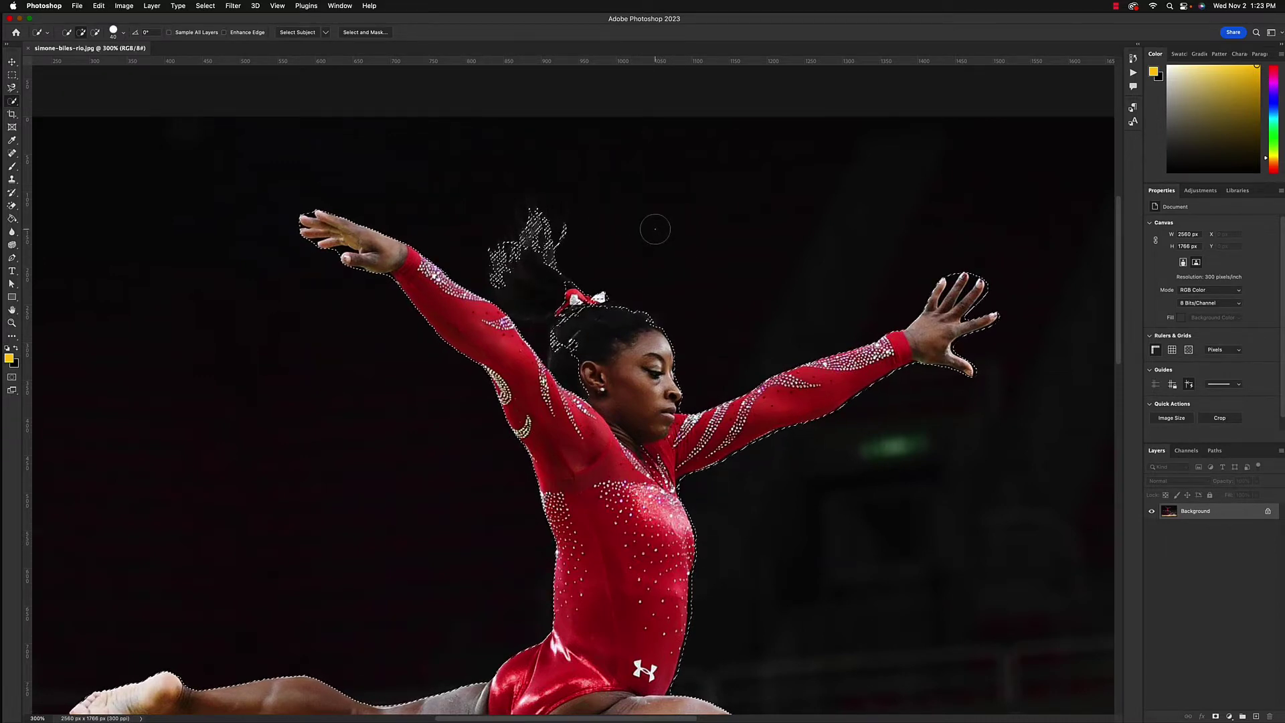
pyautogui.press(']')
pyautogui.press(']')
pyautogui.press(']')
pyautogui.press(']')
pyautogui.press(']')
pyautogui.press(']')
pyautogui.press(']')
pyautogui.press('[')
pyautogui.press('[')
pyautogui.press('[')
pyautogui.press('[')
pyautogui.press('[')
pyautogui.press('[')
pyautogui.press('[')
pyautogui.press('[')
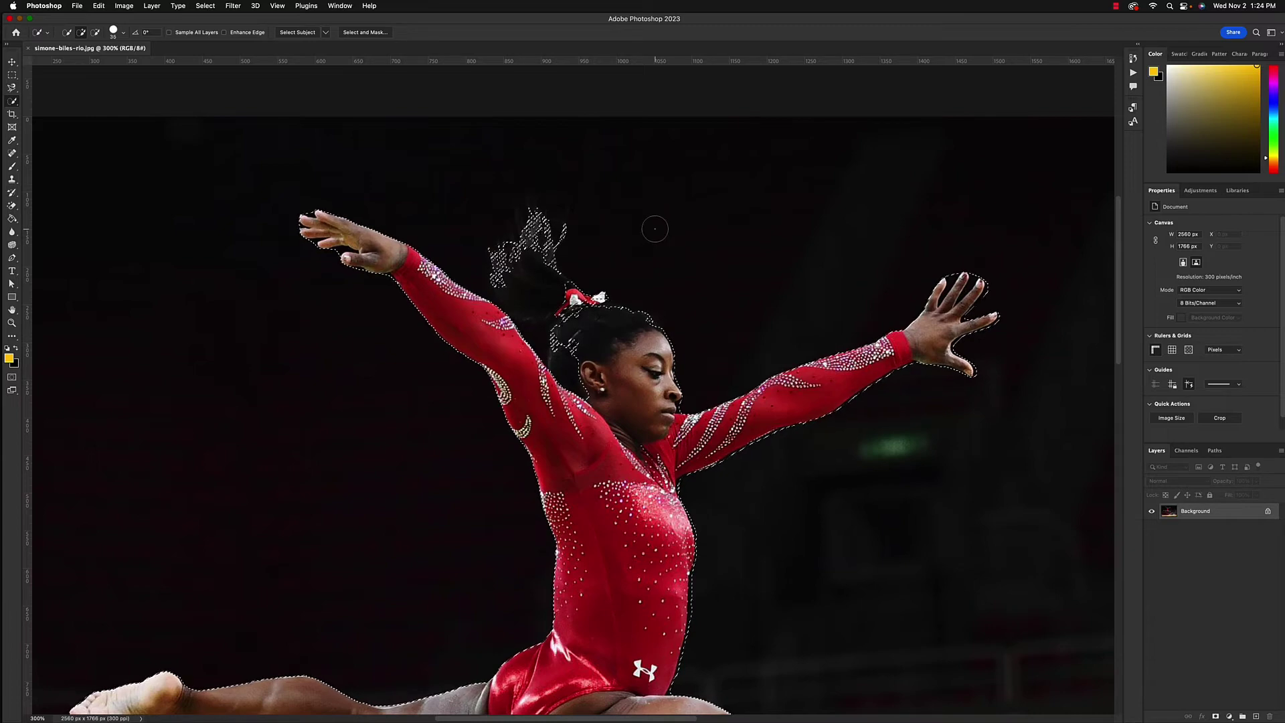
pyautogui.press(']')
pyautogui.press(']')
pyautogui.press(']')
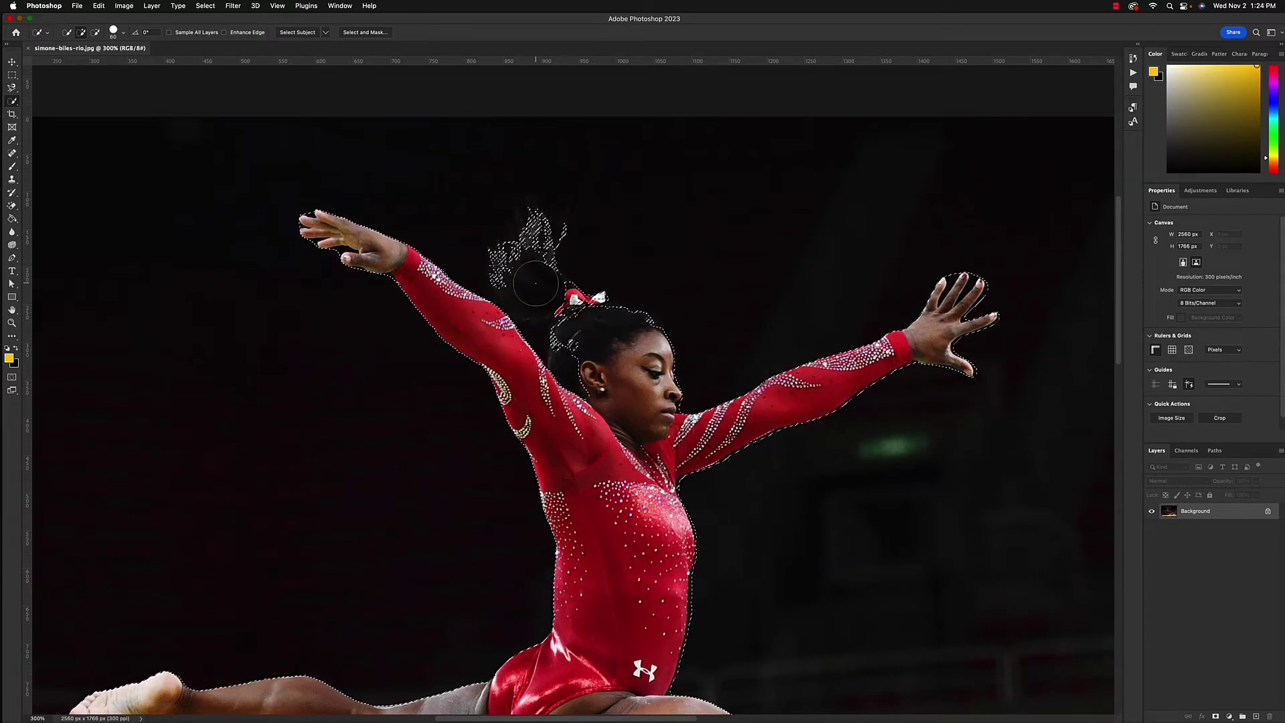
pyautogui.press('[')
pyautogui.press('[')
pyautogui.press('[')
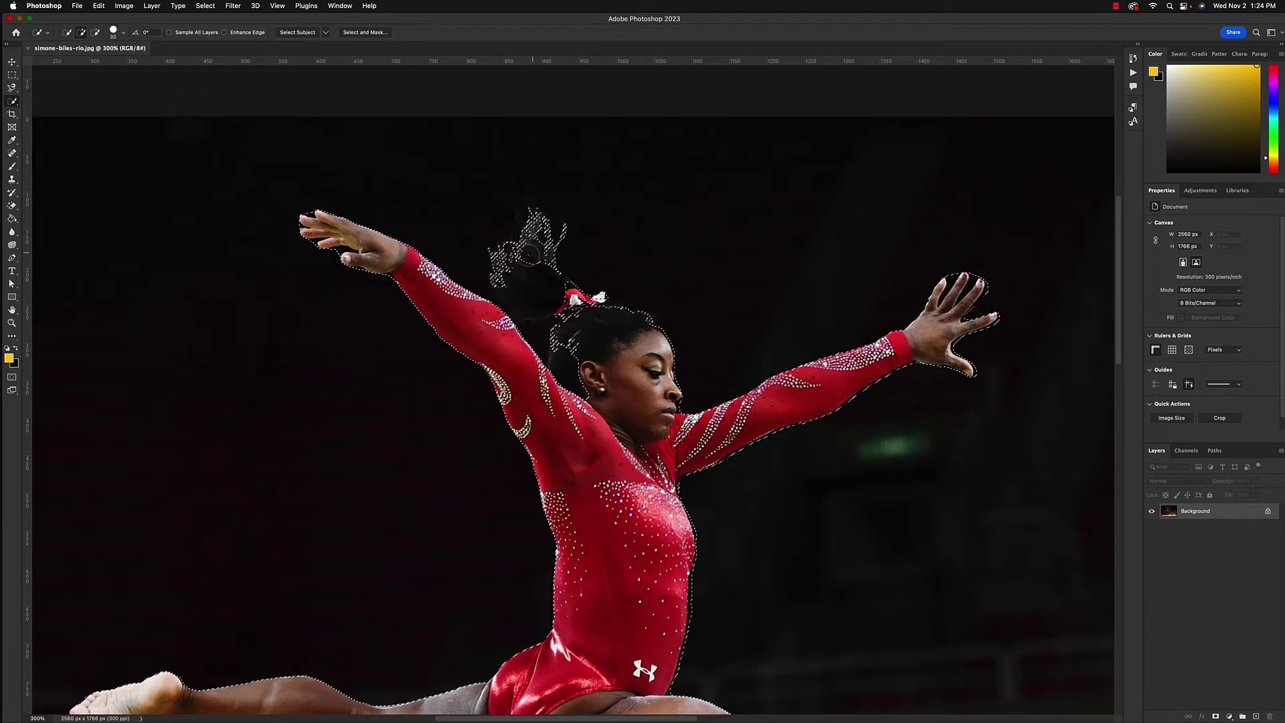
pyautogui.moveTo(530, 275)
pyautogui.mouseDown()
pyautogui.moveTo(516, 274)
pyautogui.moveTo(539, 293)
pyautogui.mouseUp()
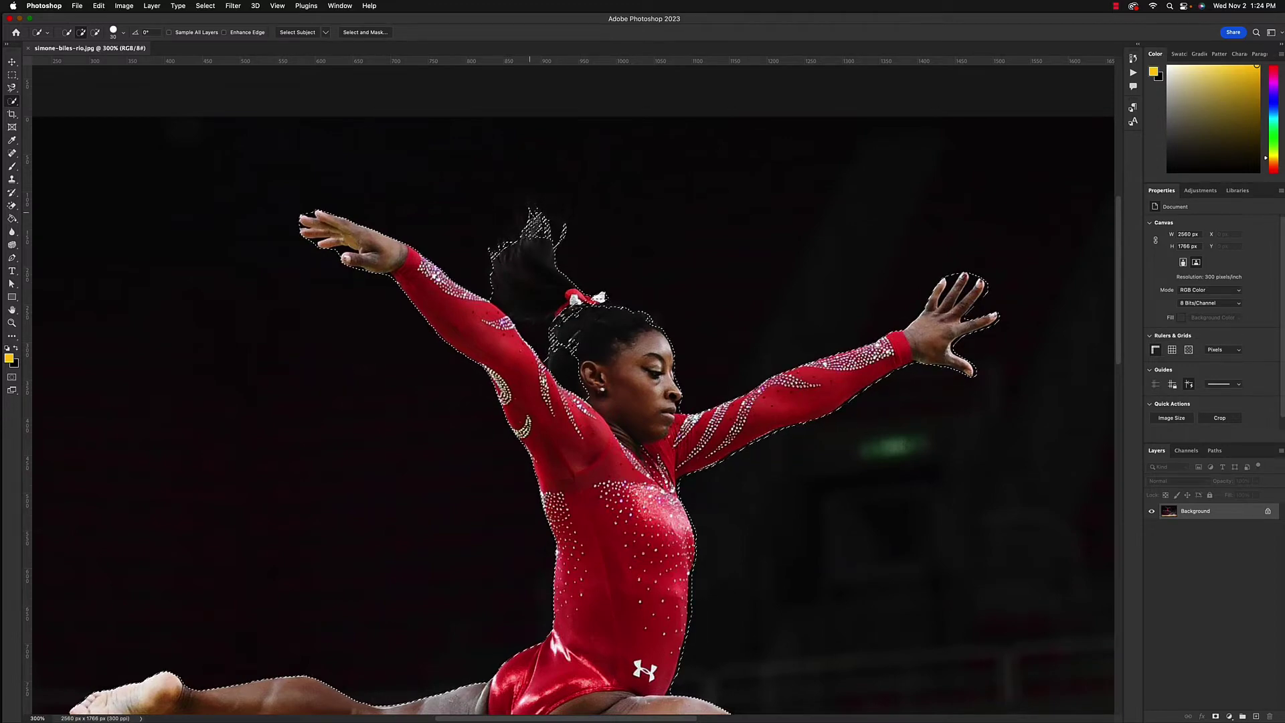
# Add the fine strands along the upper edge of the ponytail to the selection with a smaller brush
pyautogui.press('super+equal')
pyautogui.press('super+equal')
pyautogui.scroll(5, 524, 206)
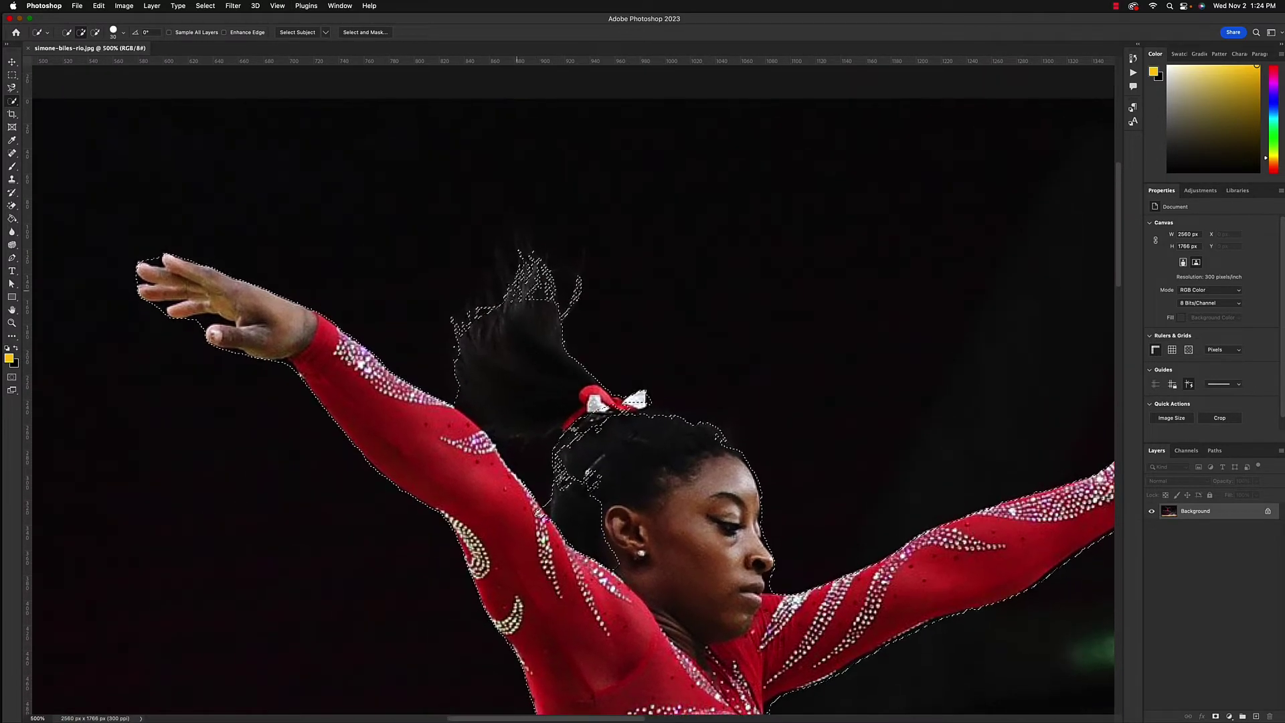
pyautogui.press('[')
pyautogui.press('[')
pyautogui.press('[')
pyautogui.press('[')
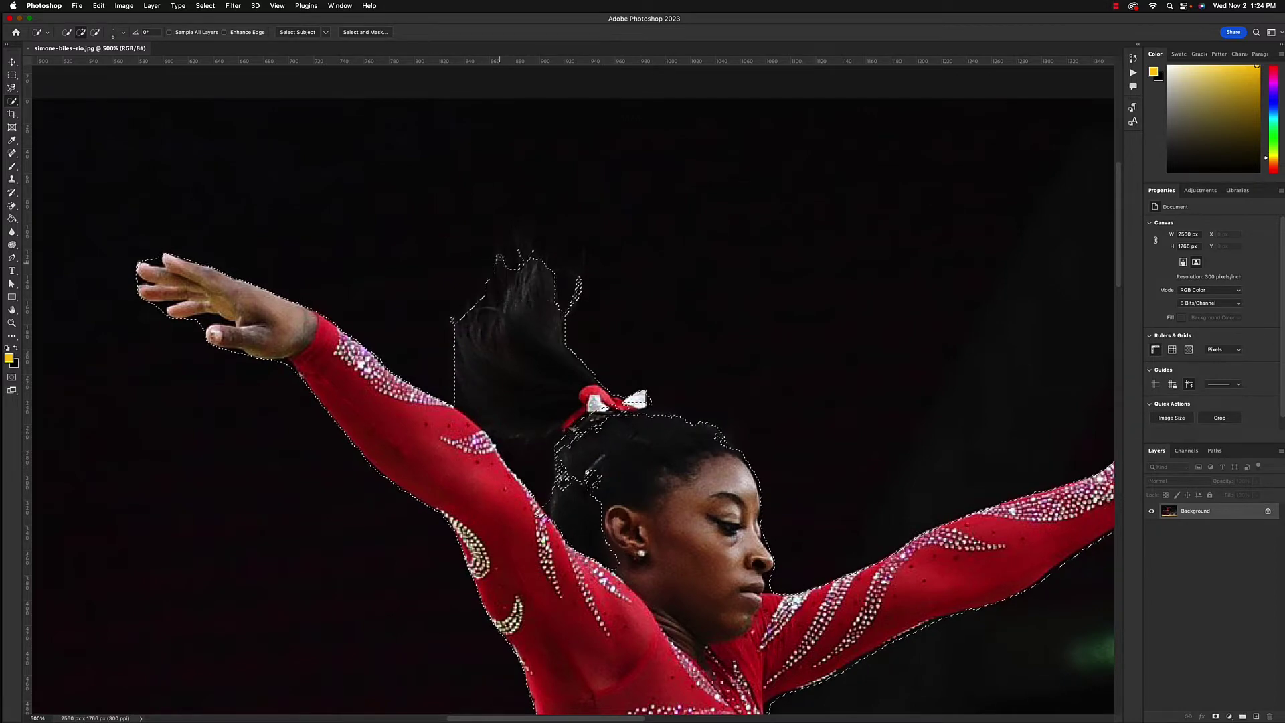
pyautogui.moveTo(499, 264)
pyautogui.mouseDown()
pyautogui.moveTo(561, 268)
pyautogui.moveTo(566, 281)
pyautogui.mouseUp()
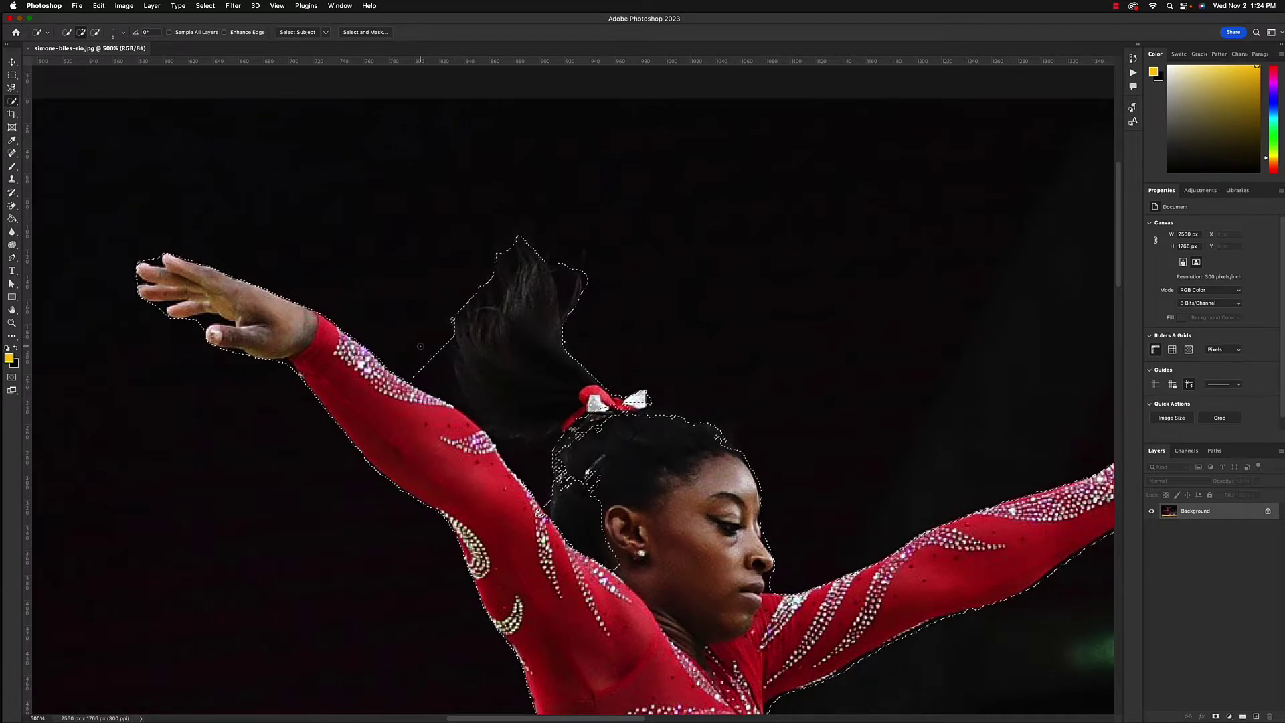
# Subtract the excess background between the ponytail, head and raised arm from the selection, adjusting the brush size to fit
pyautogui.press('alt')
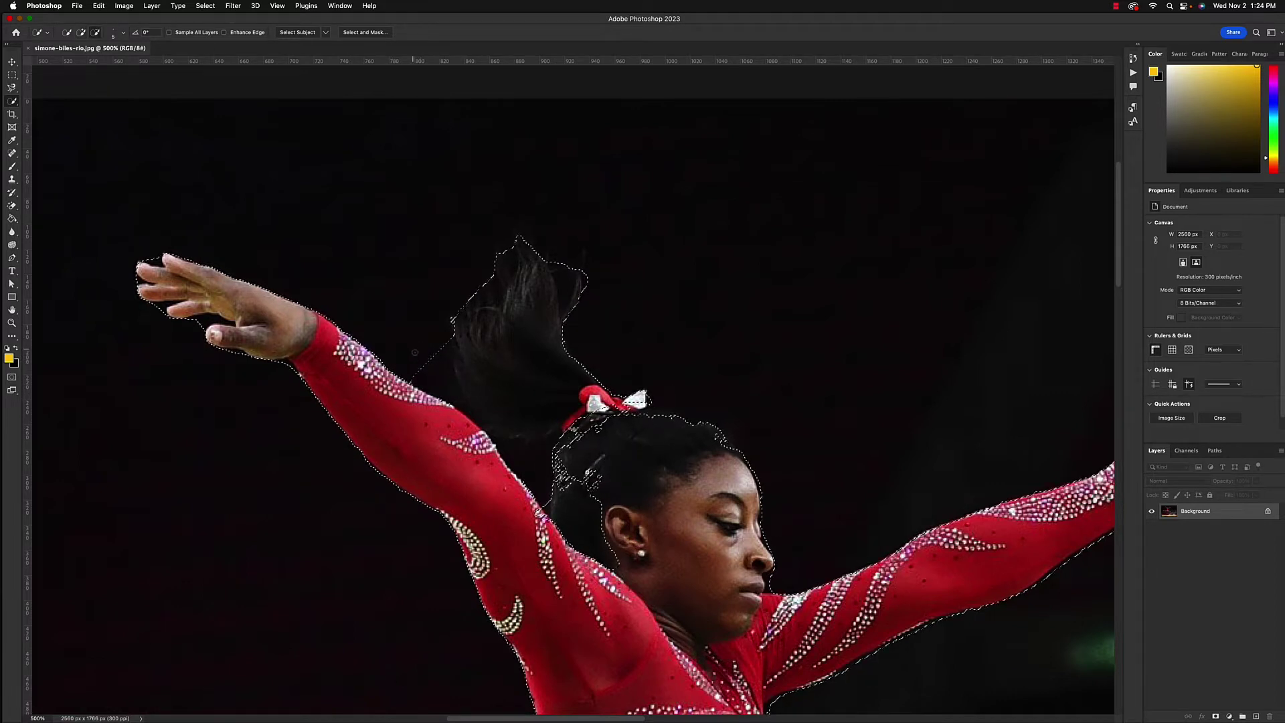
pyautogui.press(']')
pyautogui.press(']')
pyautogui.press(']')
pyautogui.press(']')
pyautogui.press(']')
pyautogui.press(']')
pyautogui.press('alt')
pyautogui.press('[')
pyautogui.press('[')
pyautogui.press('[')
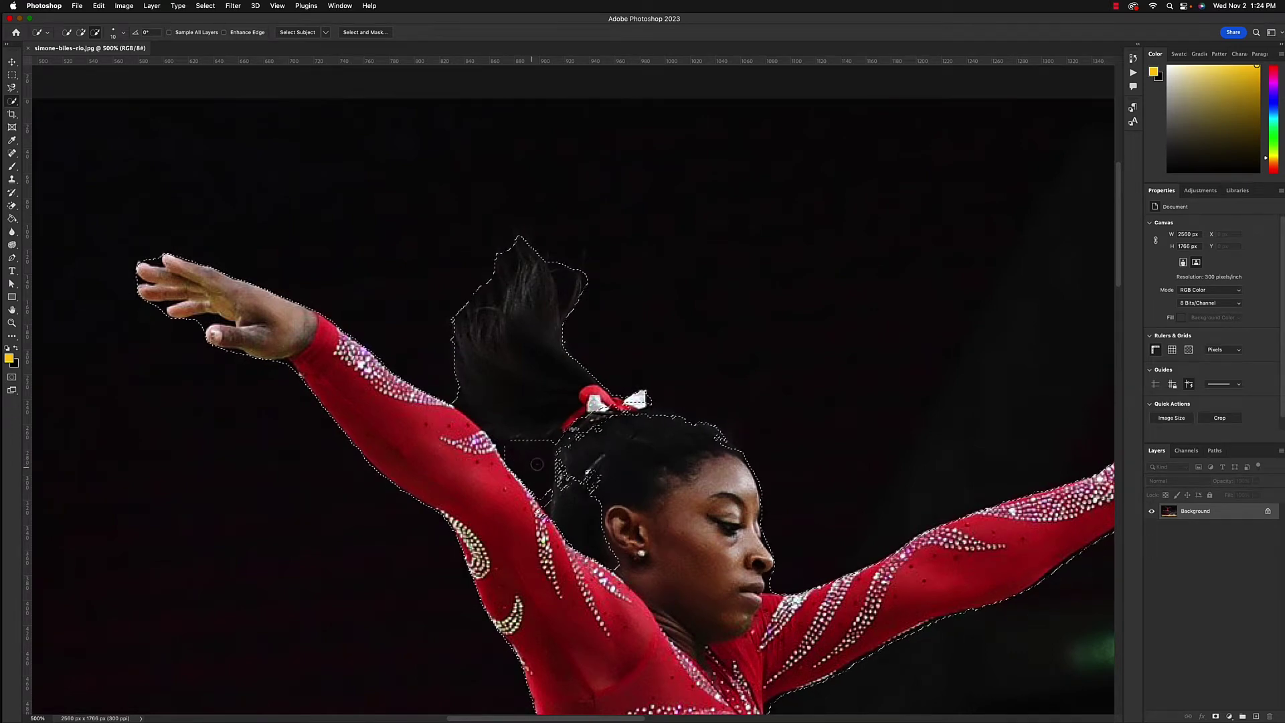
pyautogui.press('alt')
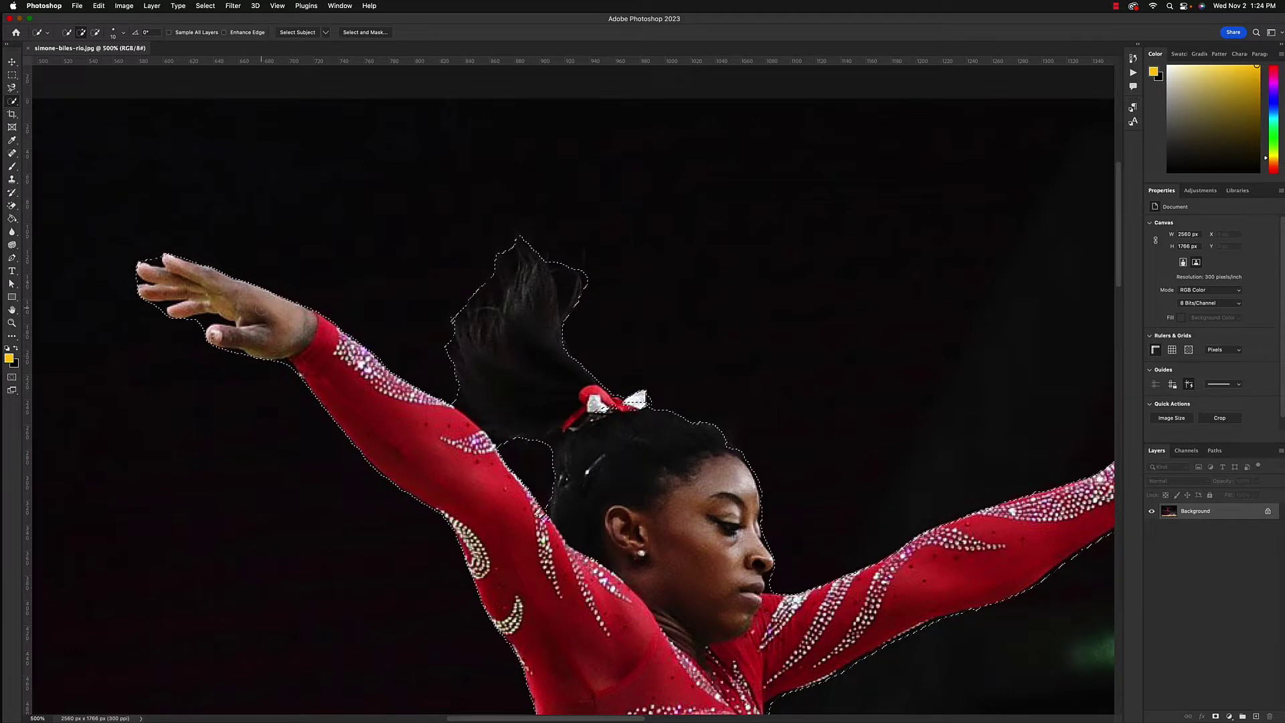
# Refine the selection around the fingers of the hand nearest the ponytail with a smaller Quick Selection brush
pyautogui.press('[')
pyautogui.press('[')
pyautogui.press('[')
pyautogui.press('[')
pyautogui.rightClick(193, 325)
pyautogui.press('Escape')
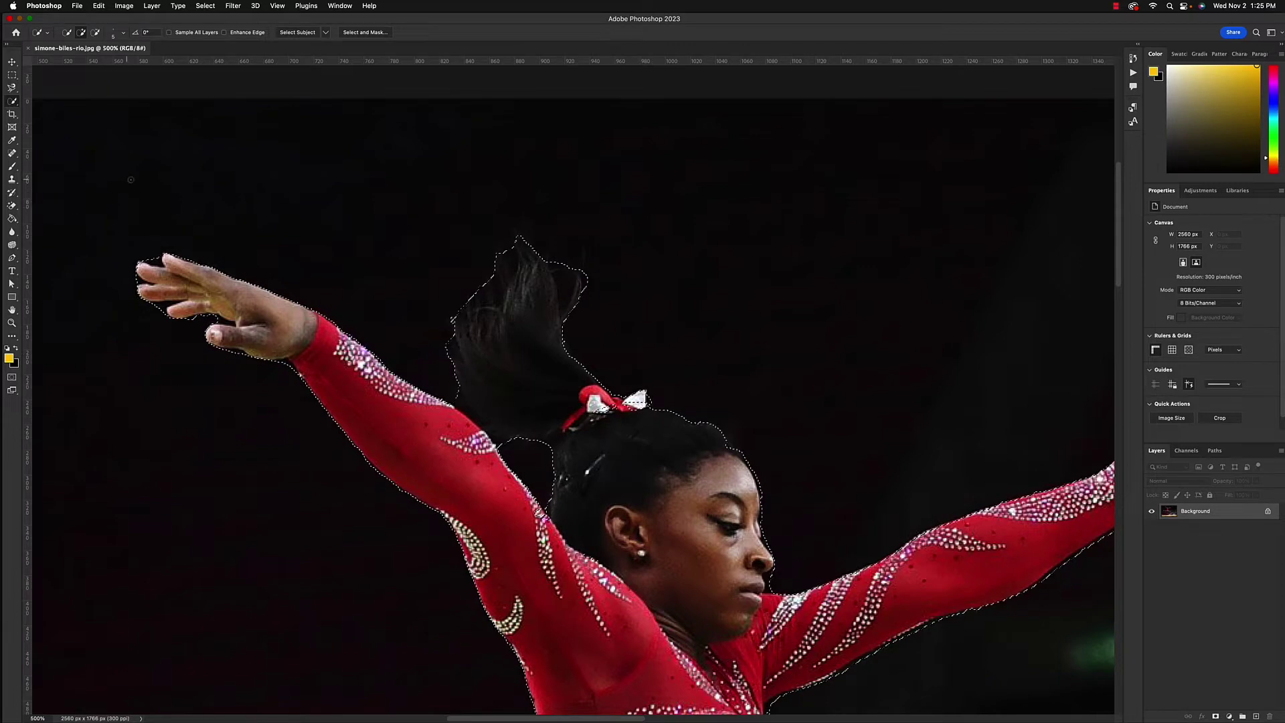
# Extend the selection to include the outer strand at the tip of the ponytail, facing the front of the head
pyautogui.hscroll(10, 415, 338)
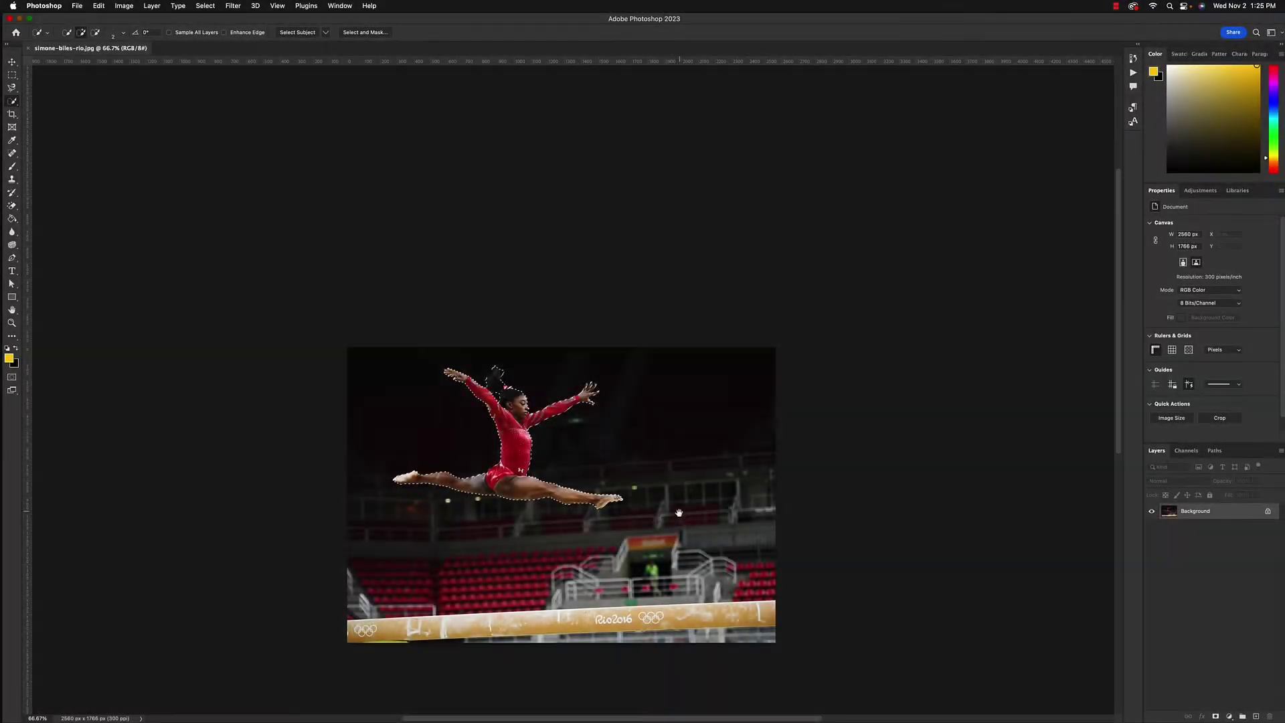
pyautogui.scroll(-2, 678, 512)
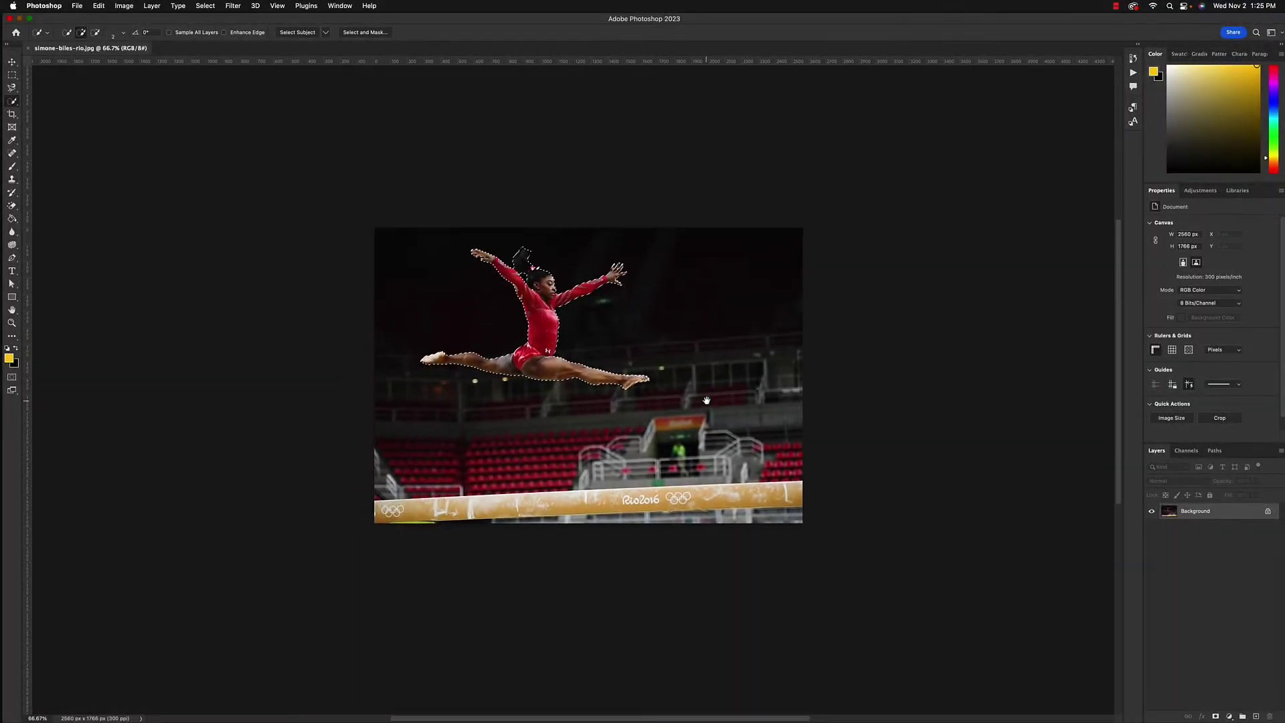
pyautogui.scroll(2, 710, 394)
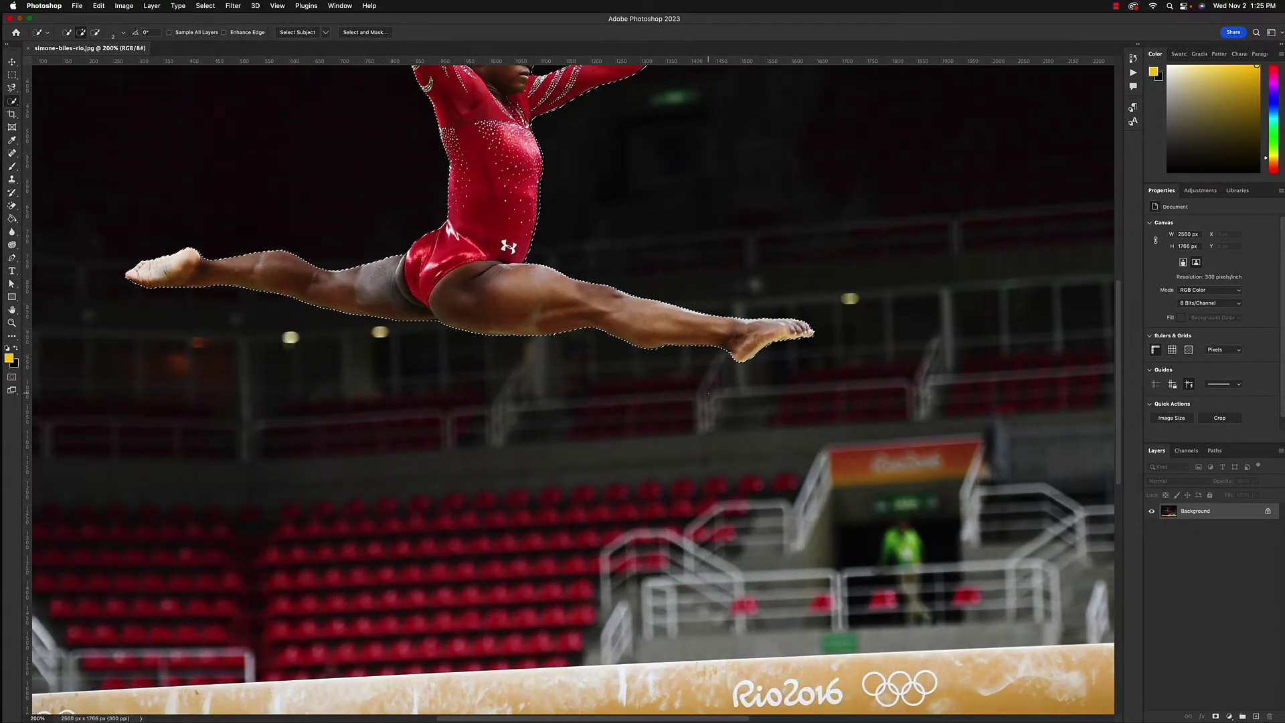
pyautogui.scroll(-2, 710, 393)
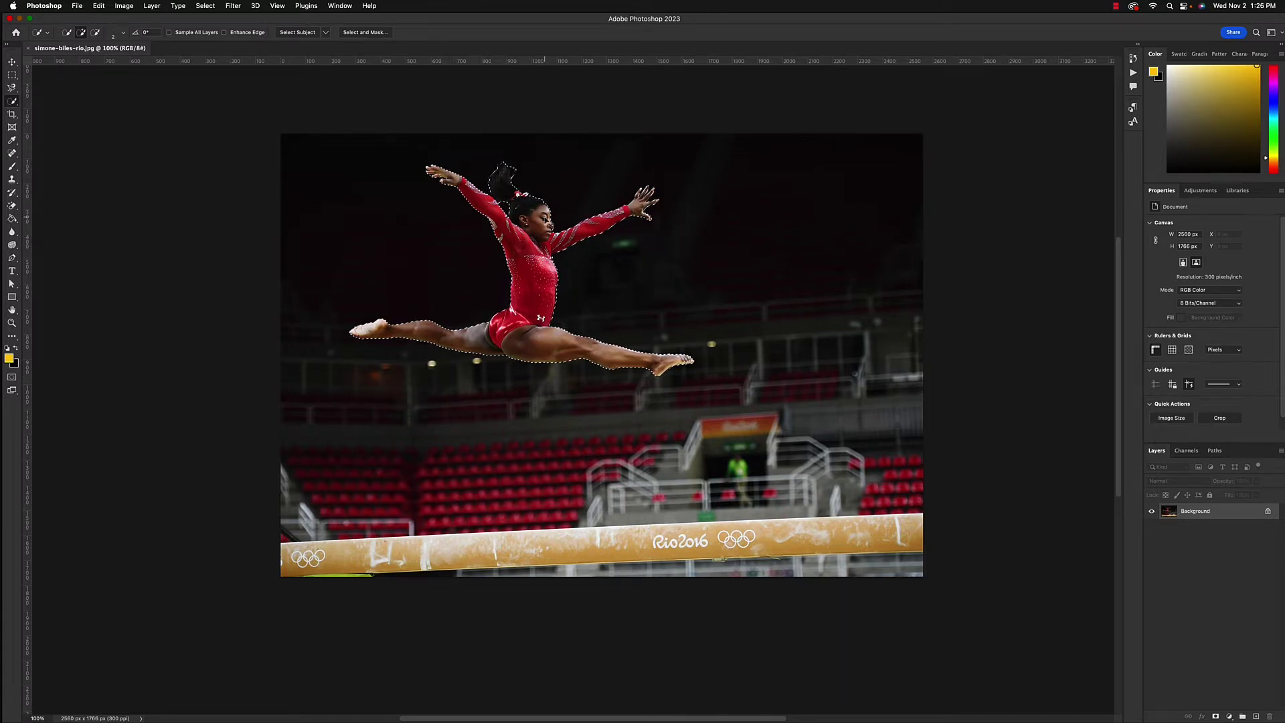
pyautogui.scroll(5, 549, 427)
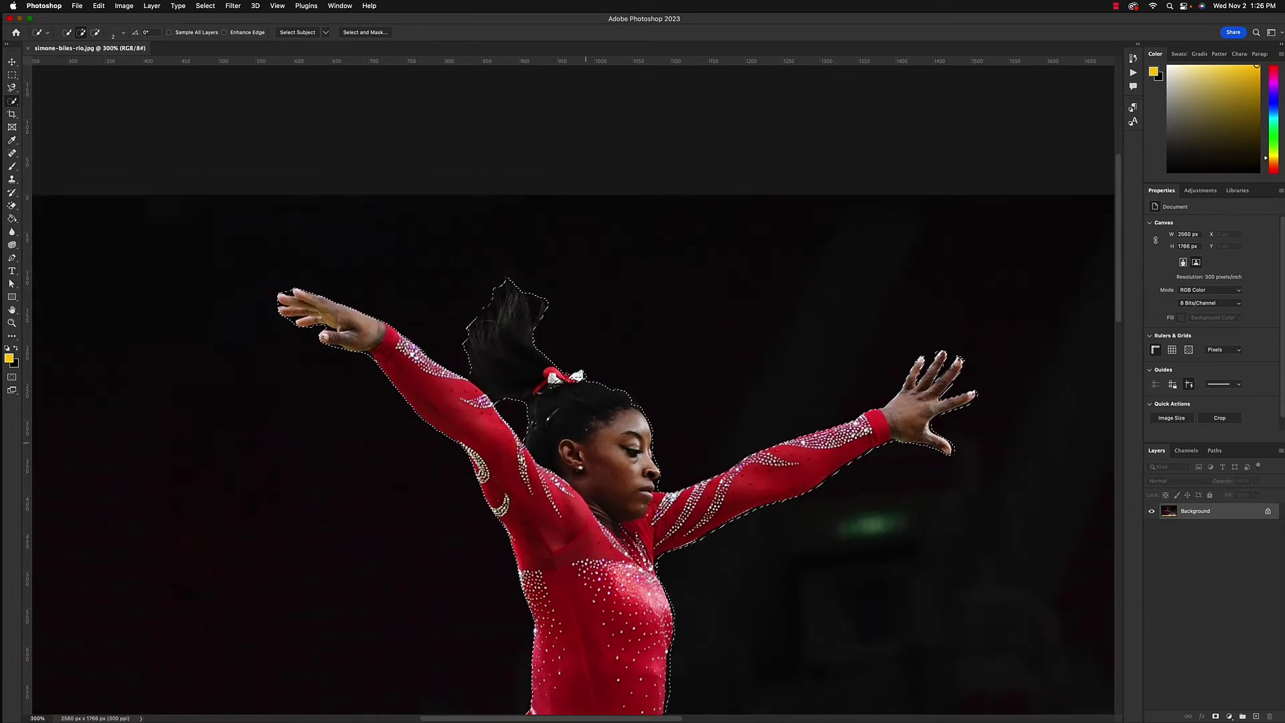
pyautogui.press('super+equal')
pyautogui.press('super+equal')
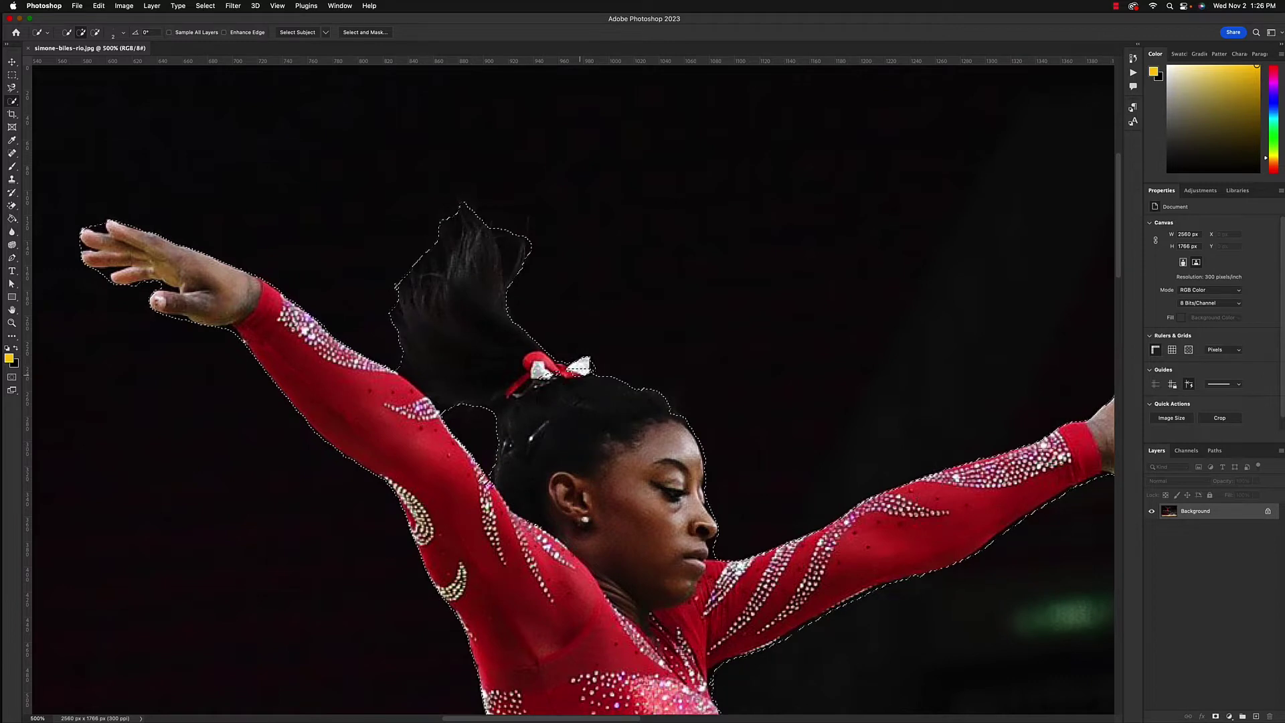
pyautogui.click(544, 249)
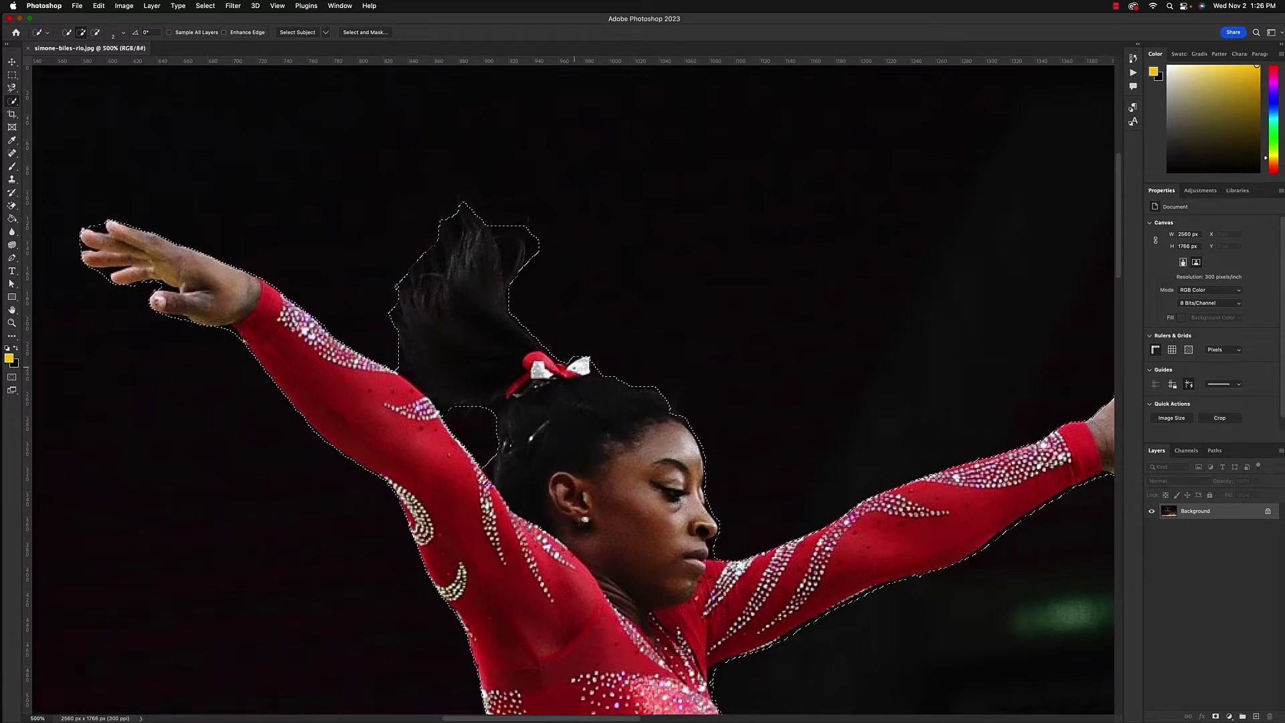
# Feather the gymnast selection with a radius of 1 pixel
pyautogui.press('super+minus')
pyautogui.press('super+minus')
pyautogui.press('super+minus')
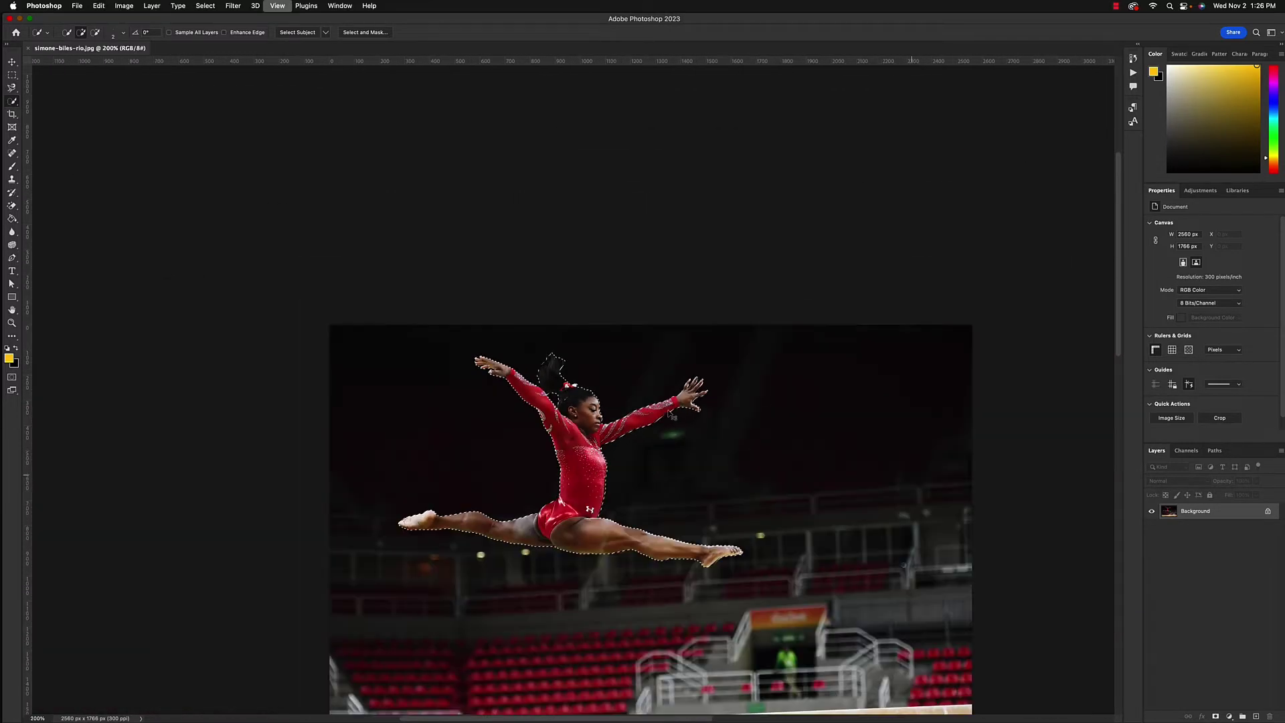
pyautogui.moveTo(698, 494); pyautogui.dragTo(656, 317)
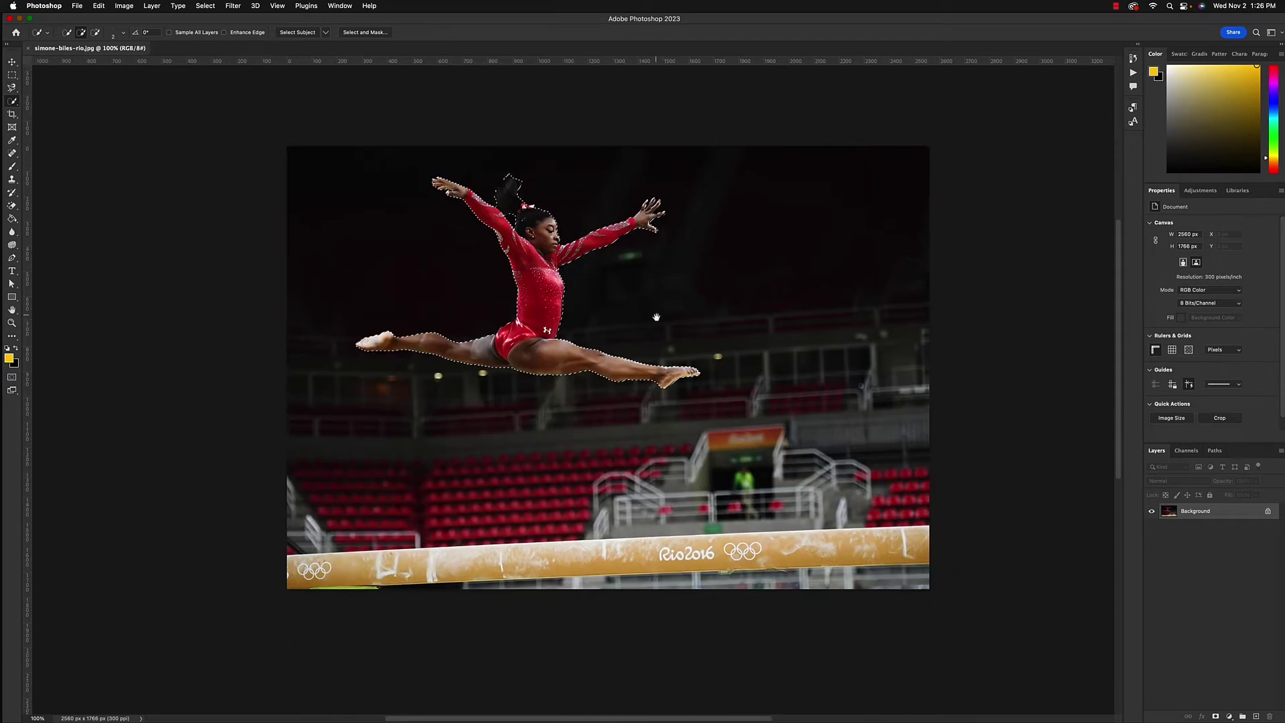
pyautogui.press('super+plus')
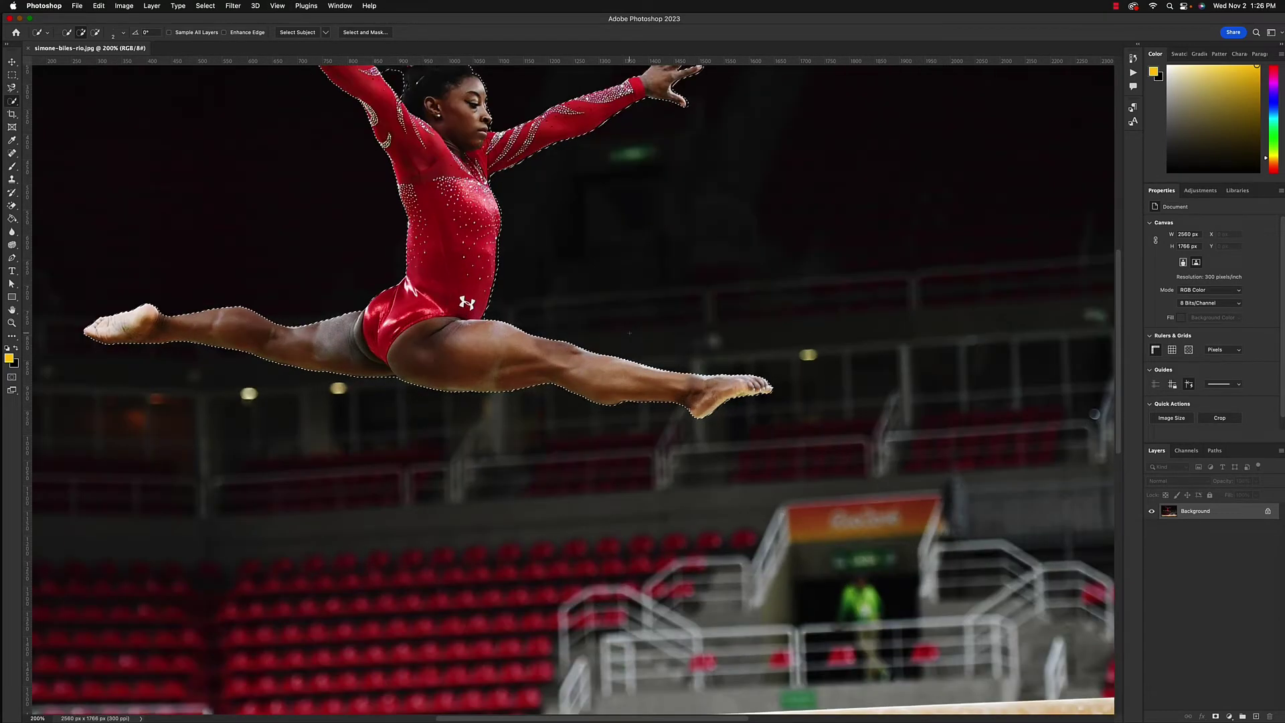
pyautogui.press('super+minus')
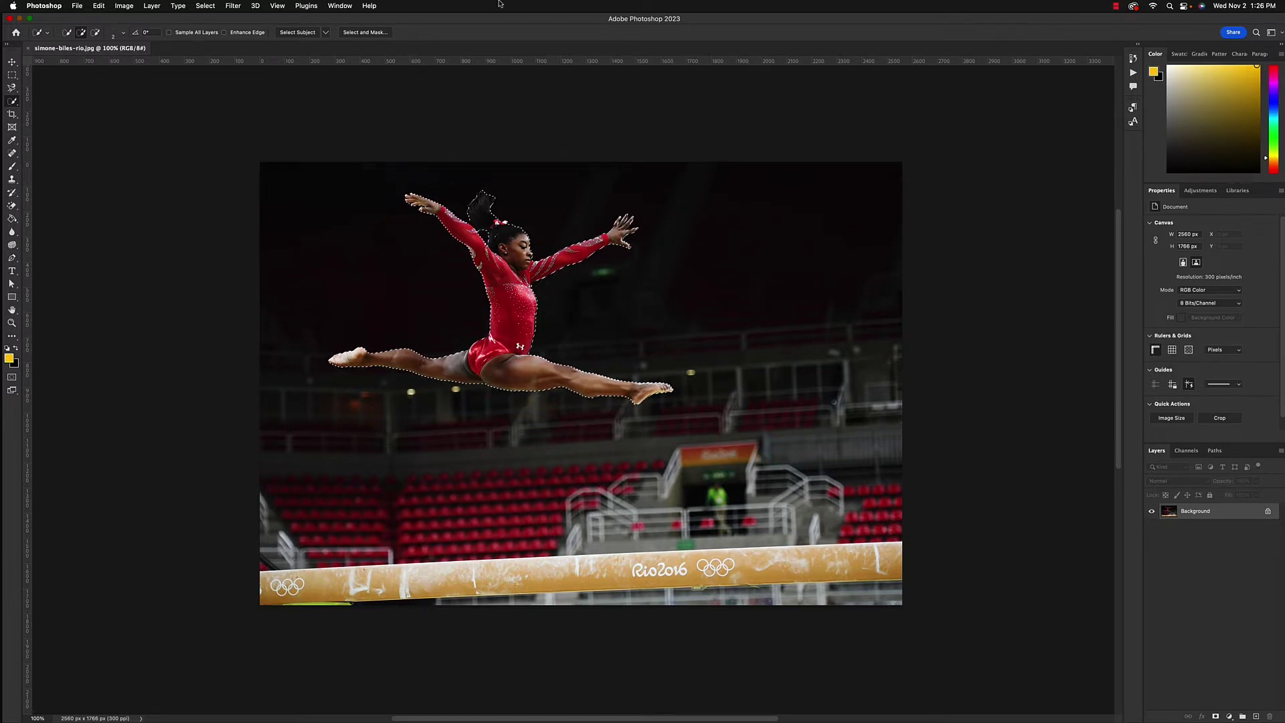
pyautogui.click(216, 14)
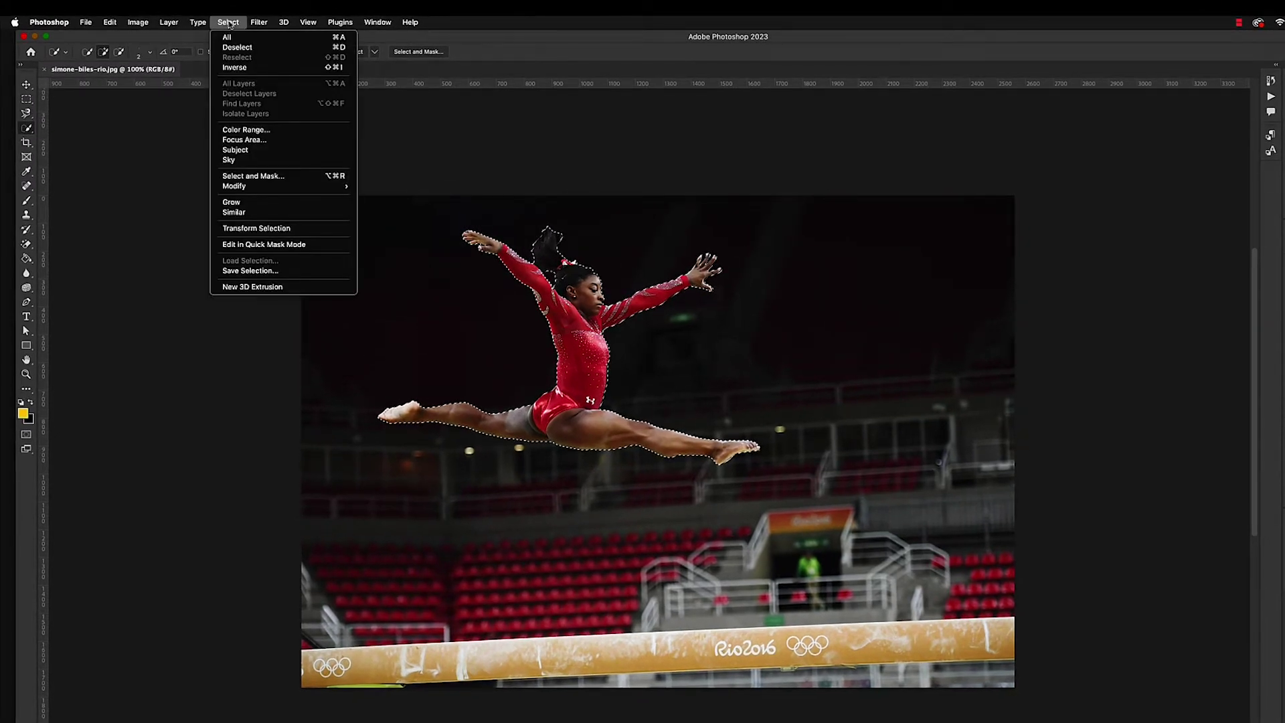
pyautogui.moveTo(247, 191)
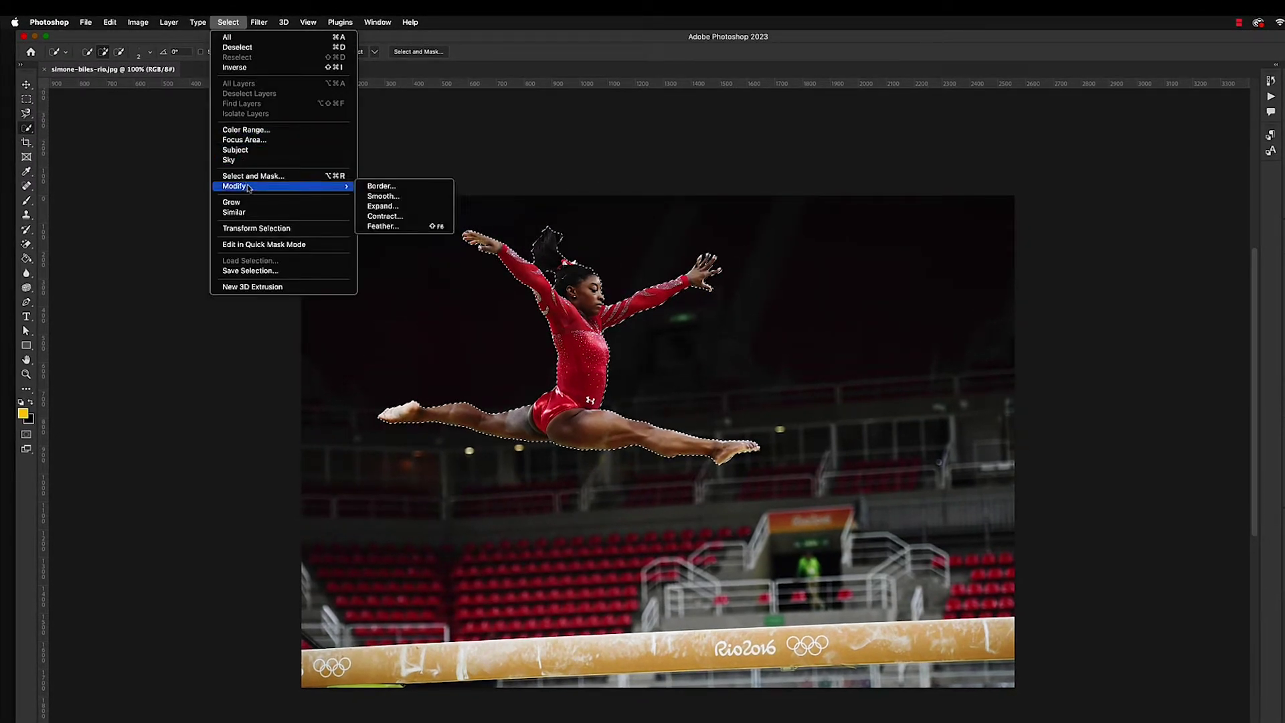
pyautogui.click(387, 227)
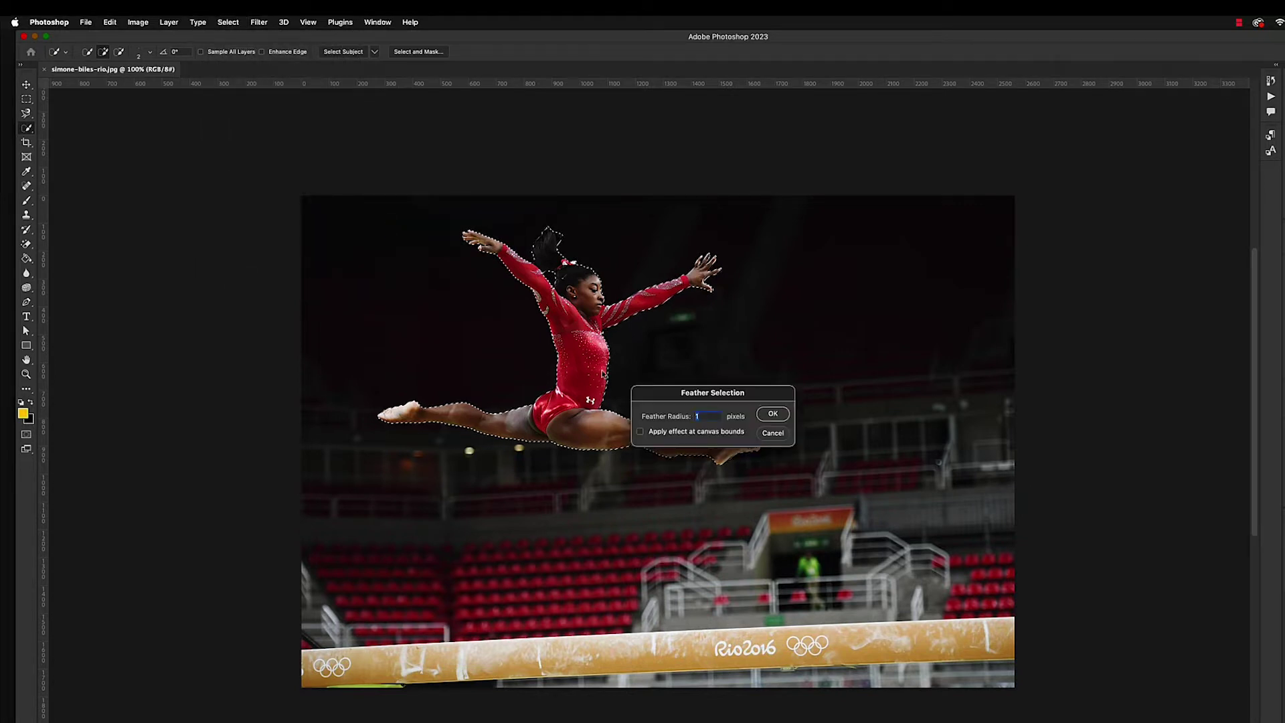
pyautogui.click(775, 413)
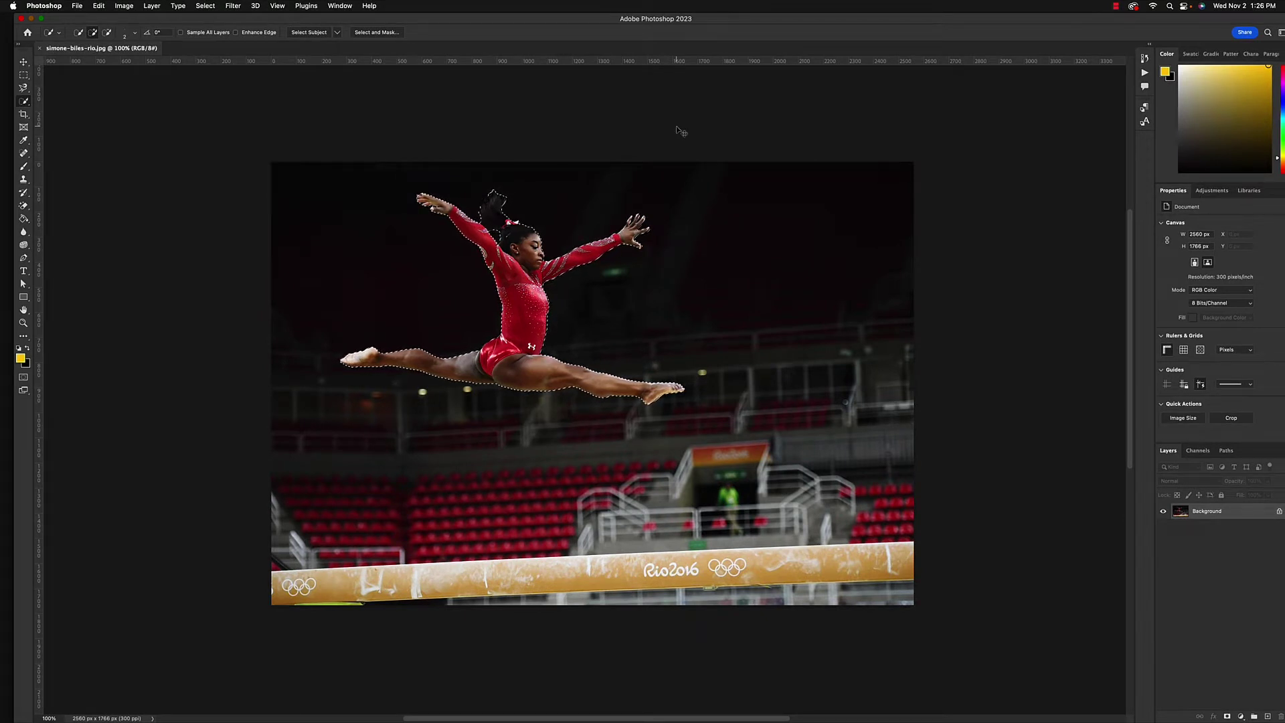
# Copy the selected gymnast onto a new layer and shift the application window to reveal the desktop files
pyautogui.press('super+j')
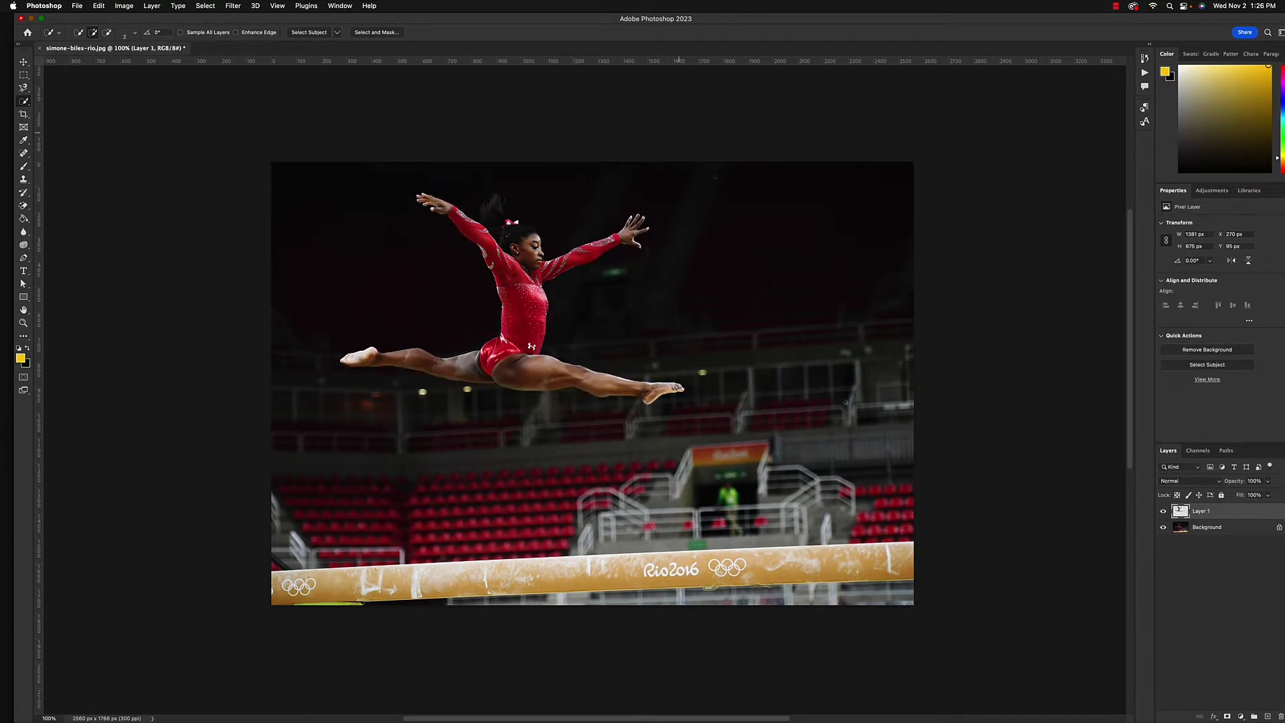
pyautogui.moveTo(1042, 25); pyautogui.dragTo(951, 7)
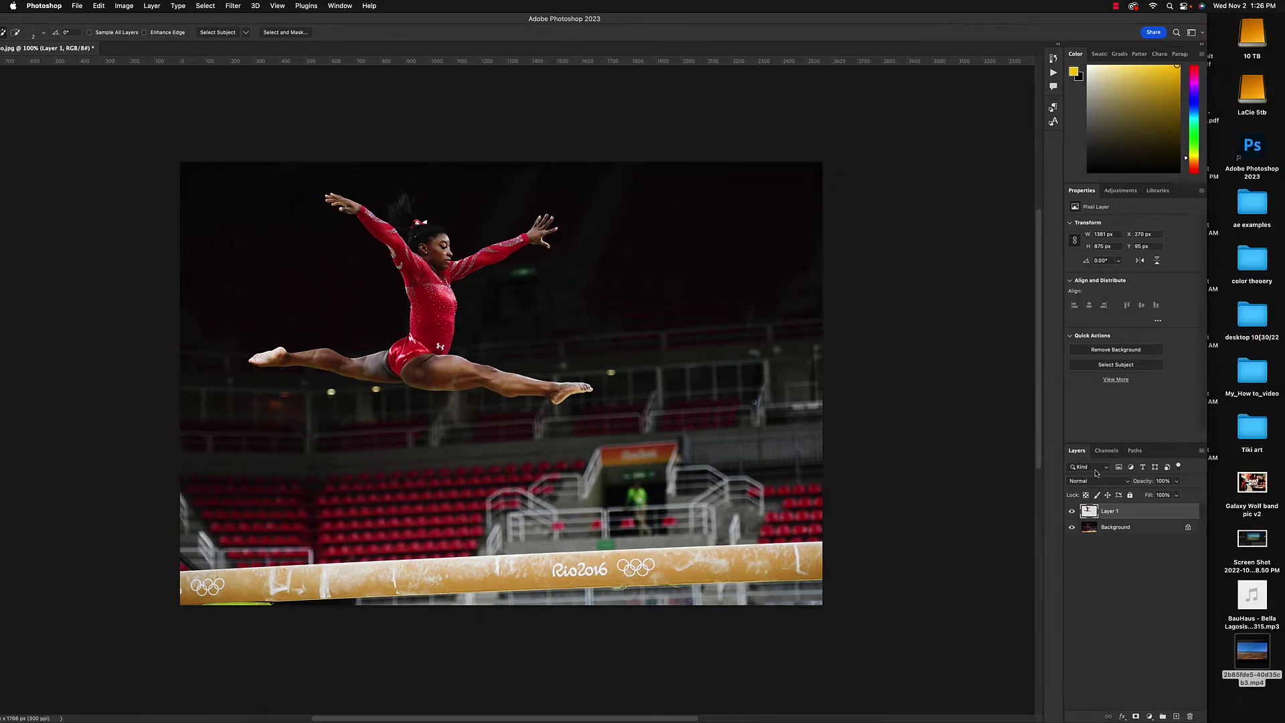
# Check the cutout on transparency, then hide the gymnast layer with only the Background visible and move the application window back into place
pyautogui.click(1072, 527)
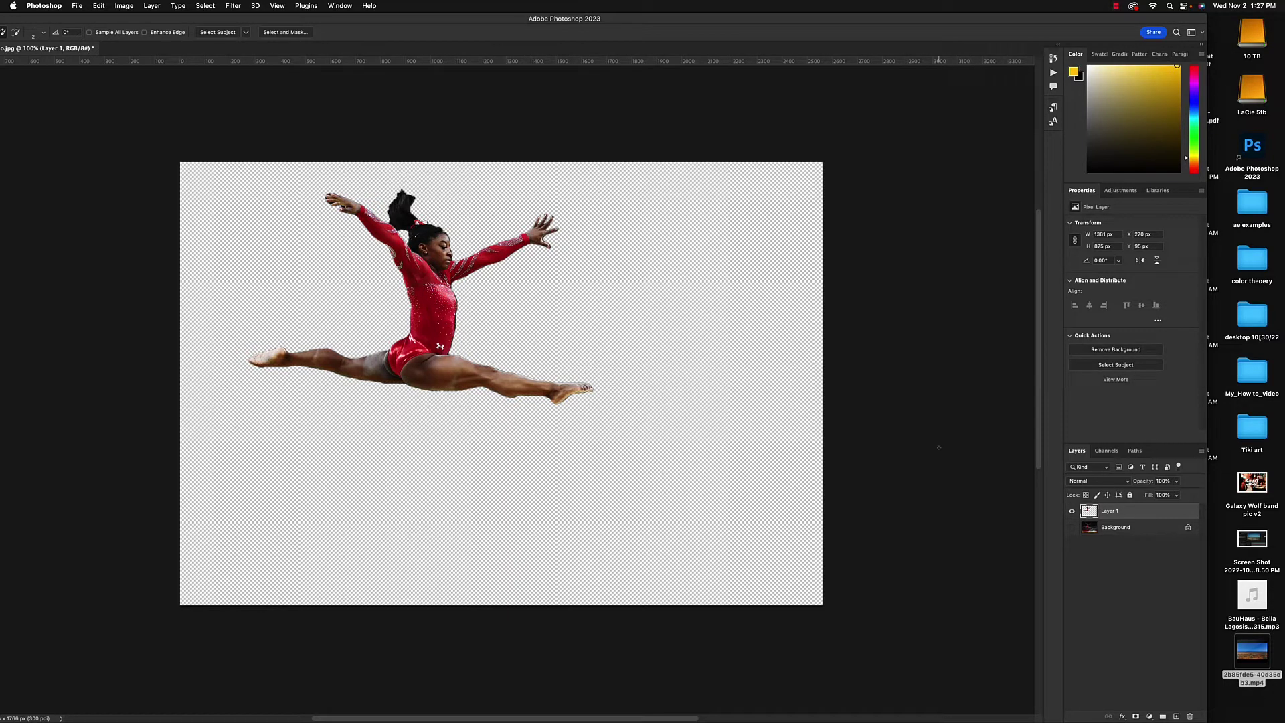
pyautogui.click(1071, 510)
pyautogui.click(1072, 527)
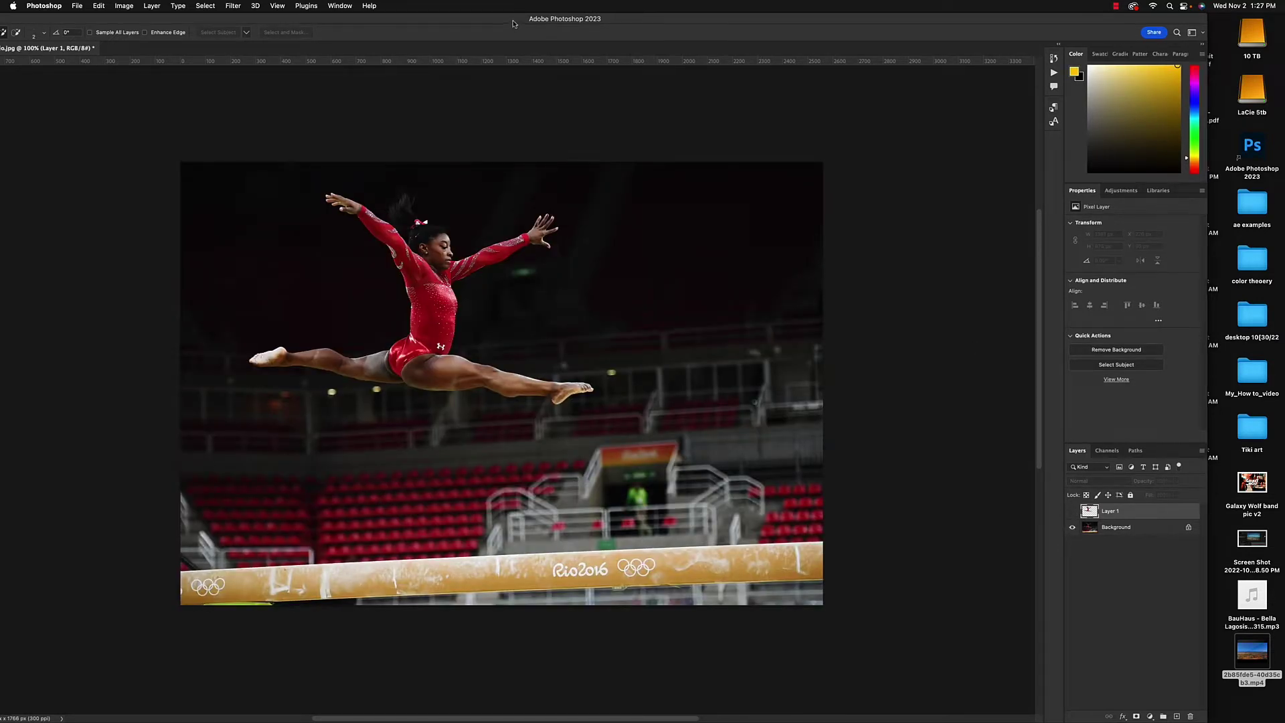
pyautogui.moveTo(514, 20); pyautogui.dragTo(597, 12)
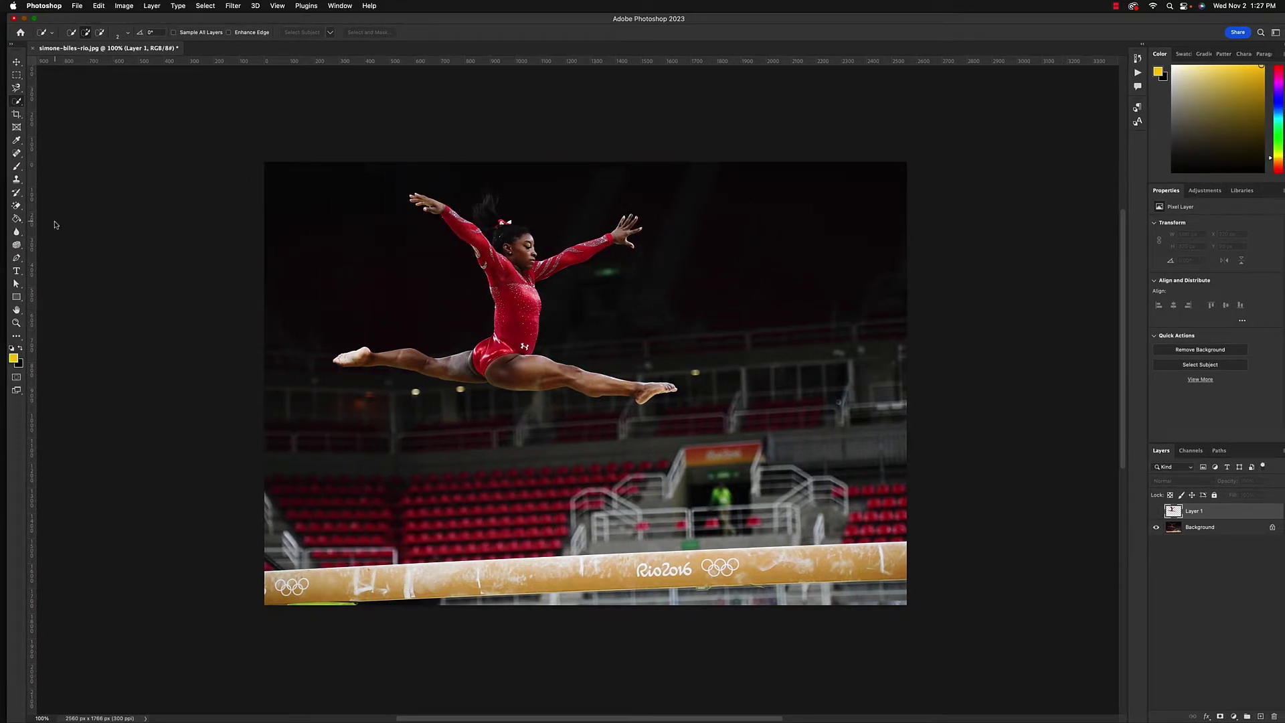
# Select the gymnast on the Background layer with the Object Selection tool
pyautogui.rightClick(18, 102)
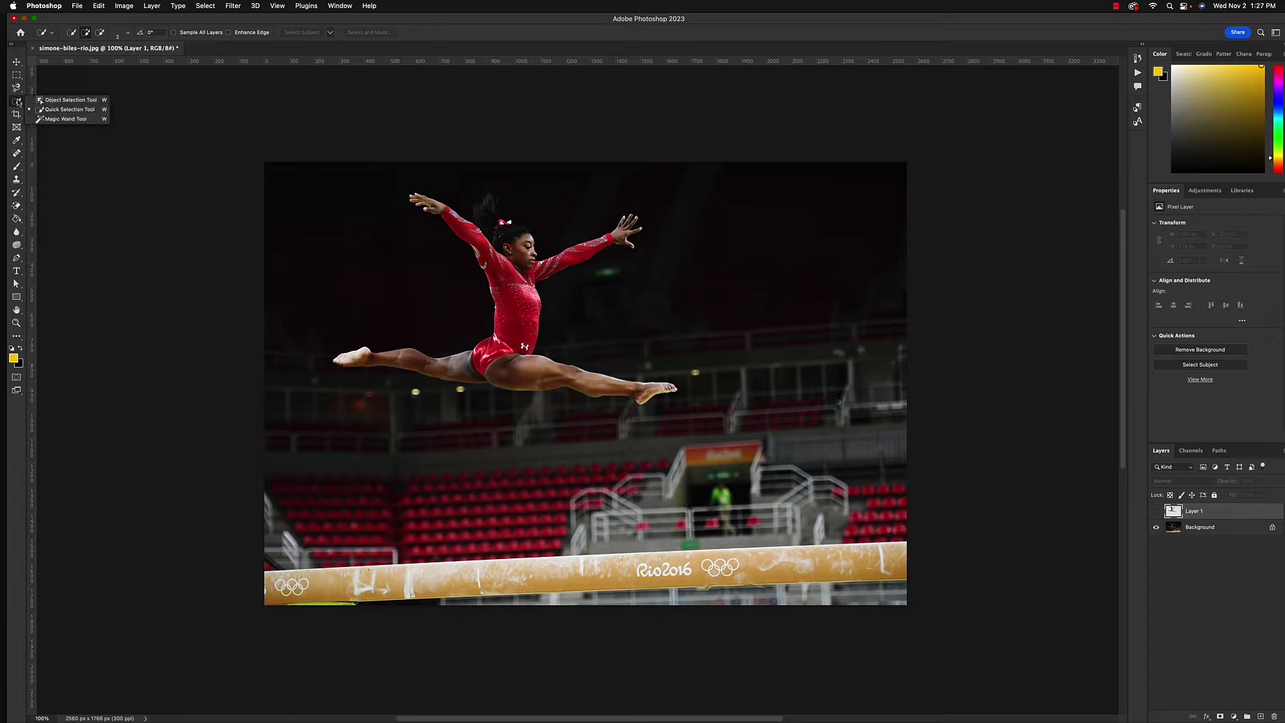
pyautogui.click(60, 101)
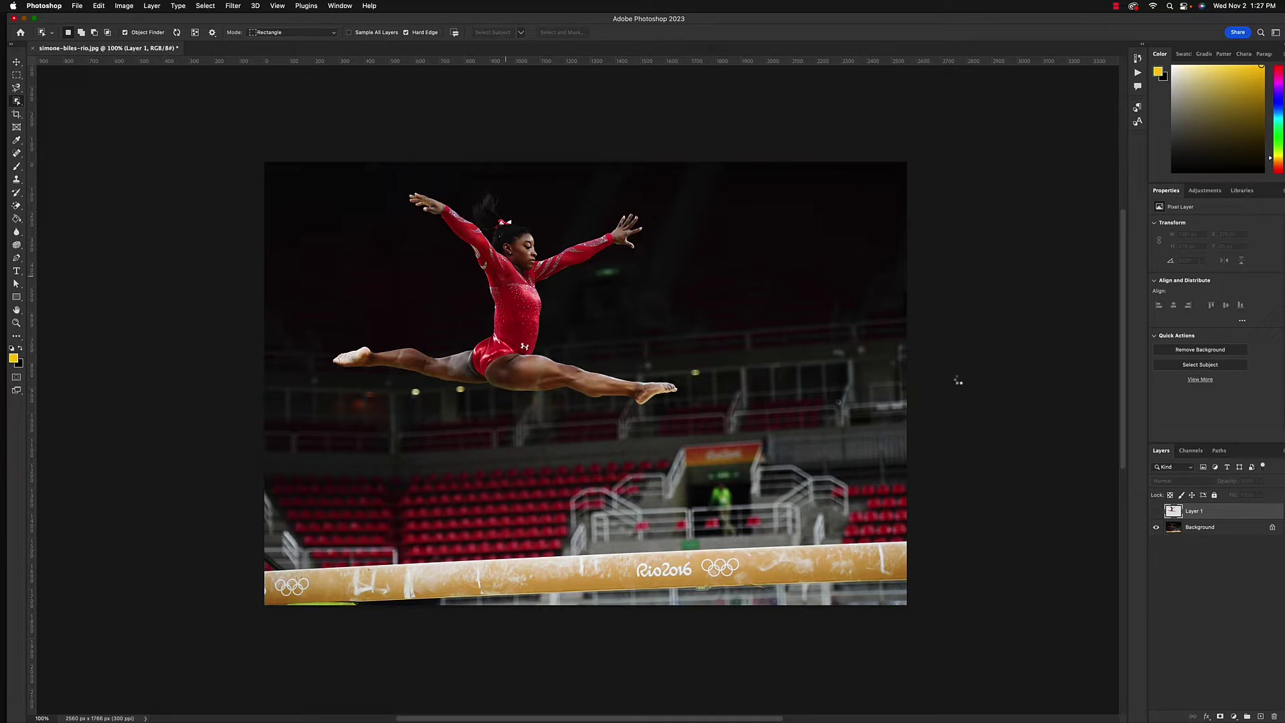
pyautogui.click(1231, 363)
pyautogui.click(1197, 528)
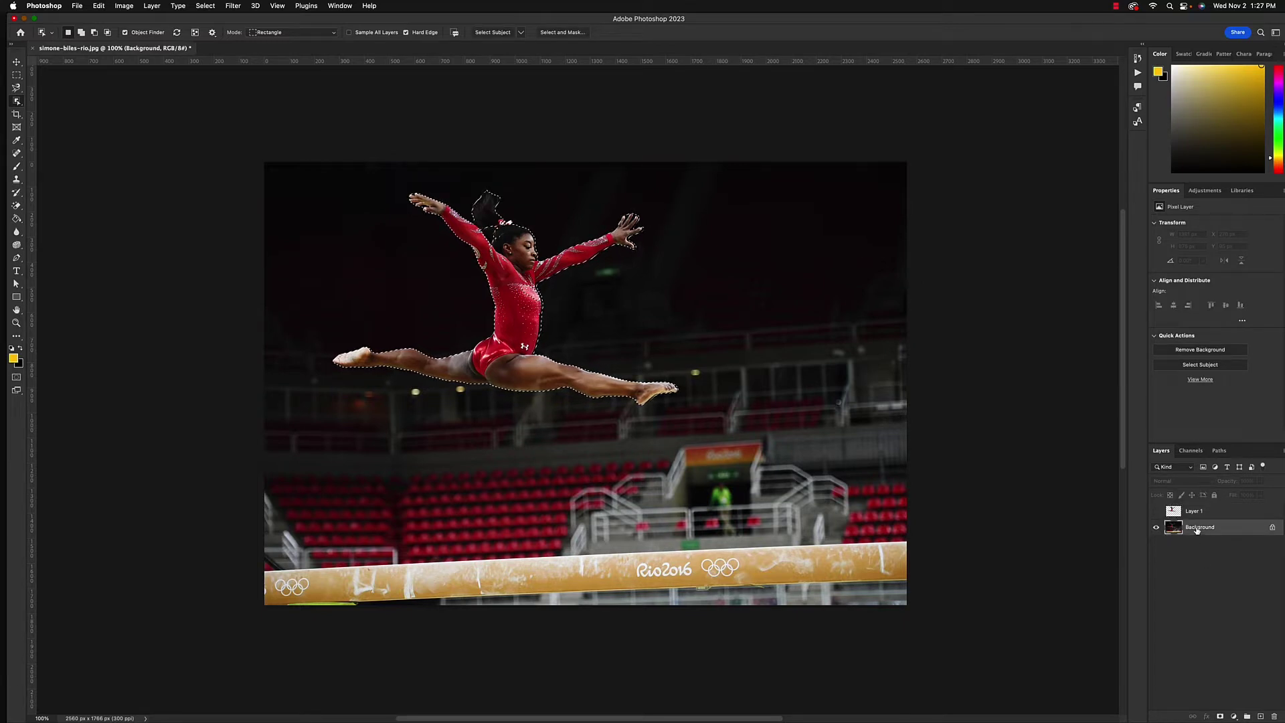
pyautogui.click(924, 423)
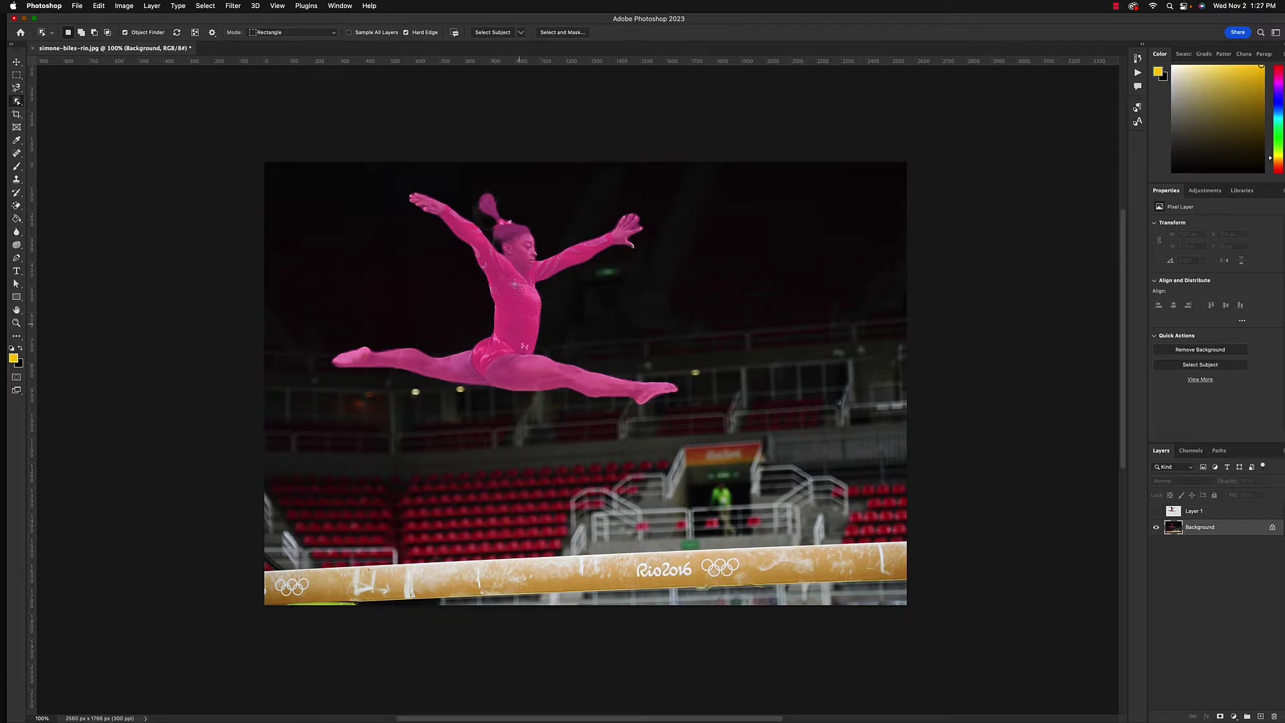
pyautogui.click(516, 286)
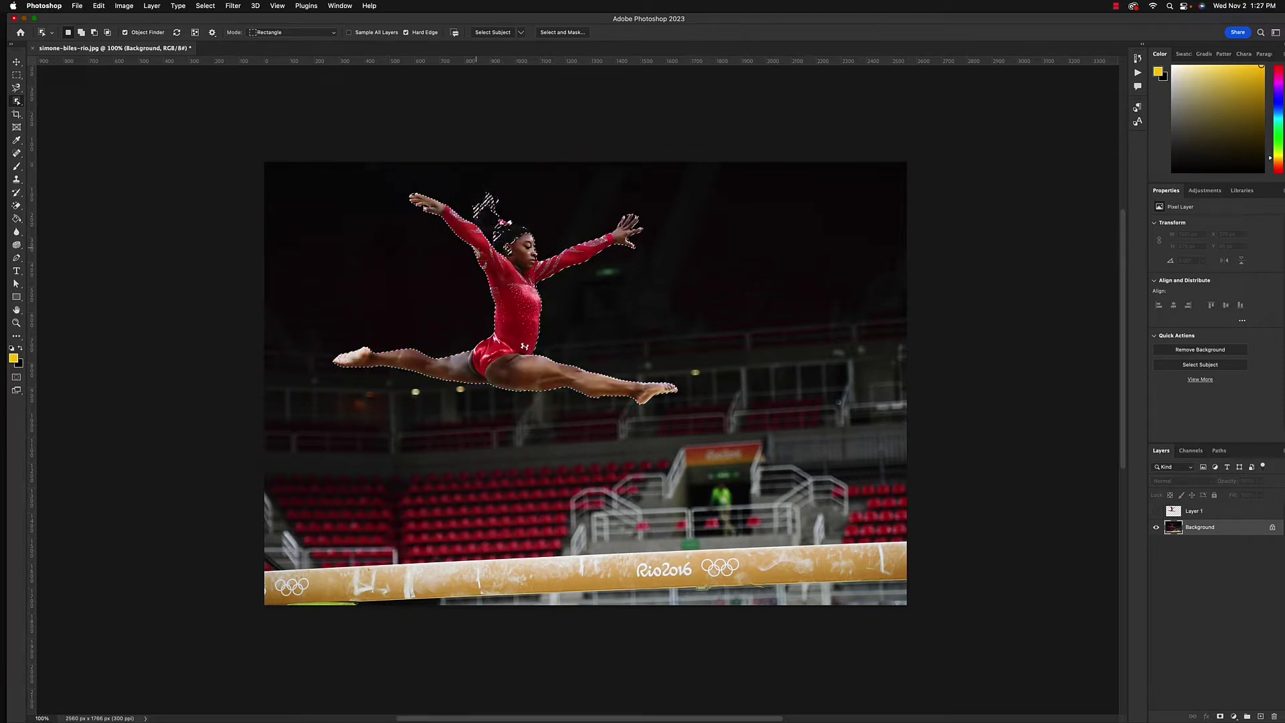
# Add the gymnast's hair and ponytail to the selection using the Quick Selection tool with the brush enlarged to 40
pyautogui.rightClick(17, 101)
pyautogui.click(40, 109)
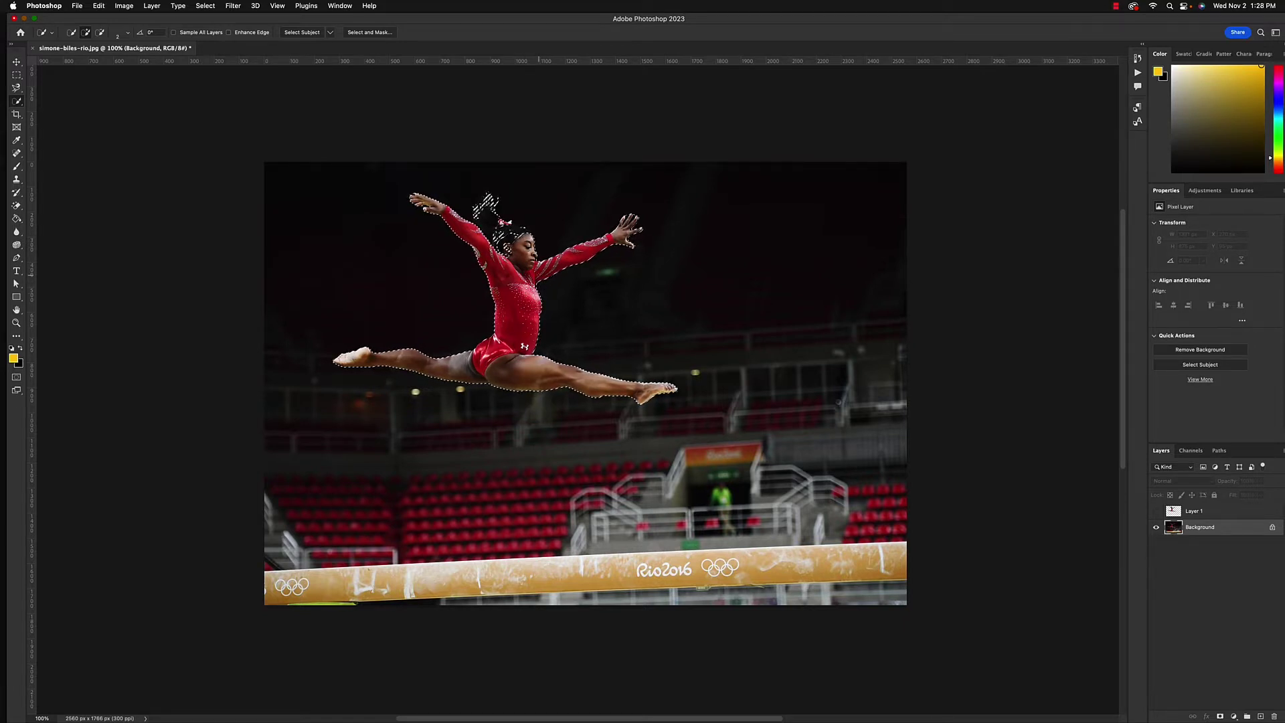
pyautogui.scroll(5, 535, 339)
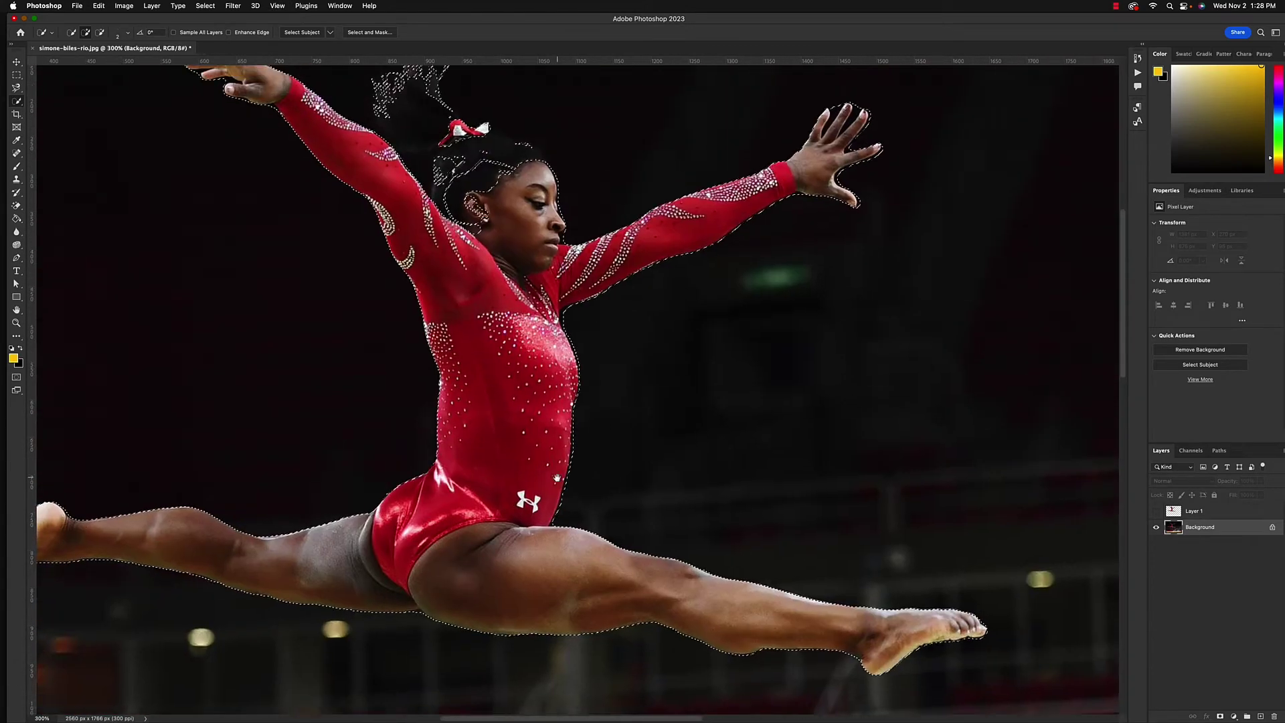
pyautogui.scroll(5, 557, 478)
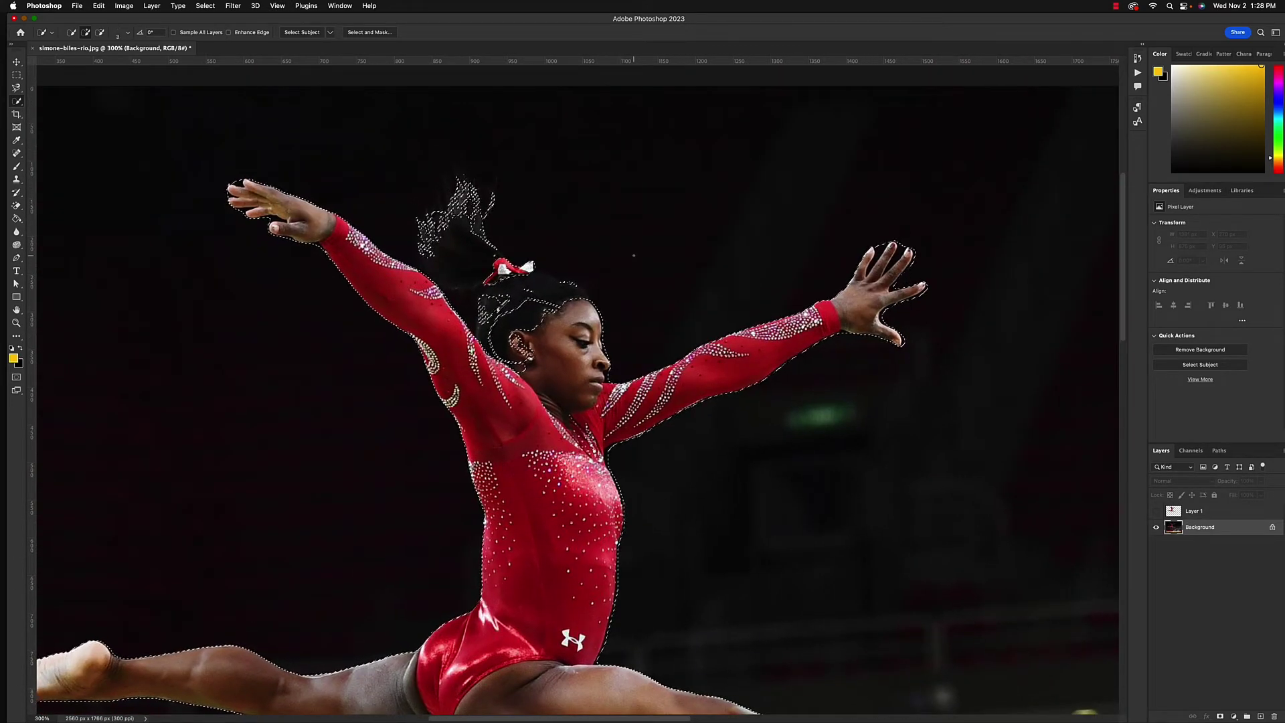
pyautogui.press(']')
pyautogui.press(']')
pyautogui.press(']')
pyautogui.press(']')
pyautogui.press(']')
pyautogui.press(']')
pyautogui.press(']')
pyautogui.press(']')
pyautogui.press(']')
pyautogui.press(']')
pyautogui.press(']')
pyautogui.press(']')
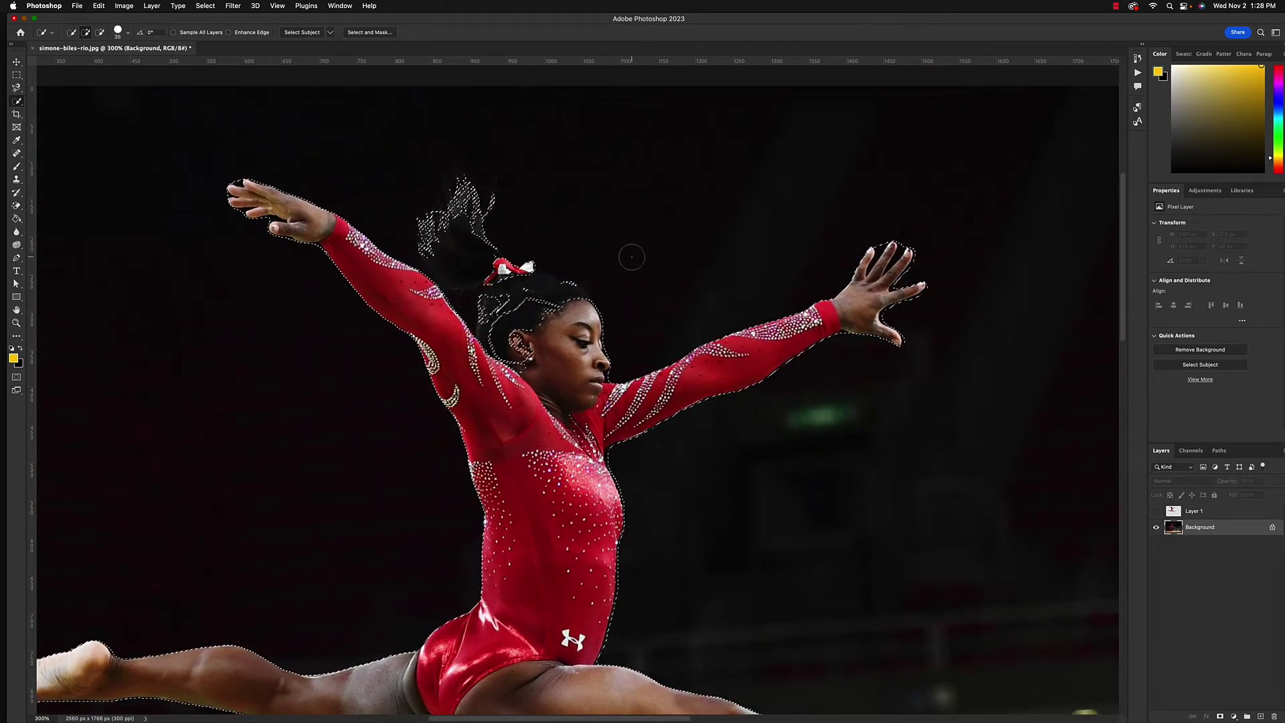
pyautogui.press(']')
pyautogui.moveTo(495, 298)
pyautogui.mouseDown()
pyautogui.moveTo(486, 264)
pyautogui.moveTo(447, 266)
pyautogui.moveTo(457, 198)
pyautogui.moveTo(479, 193)
pyautogui.moveTo(467, 188)
pyautogui.moveTo(452, 218)
pyautogui.mouseUp()
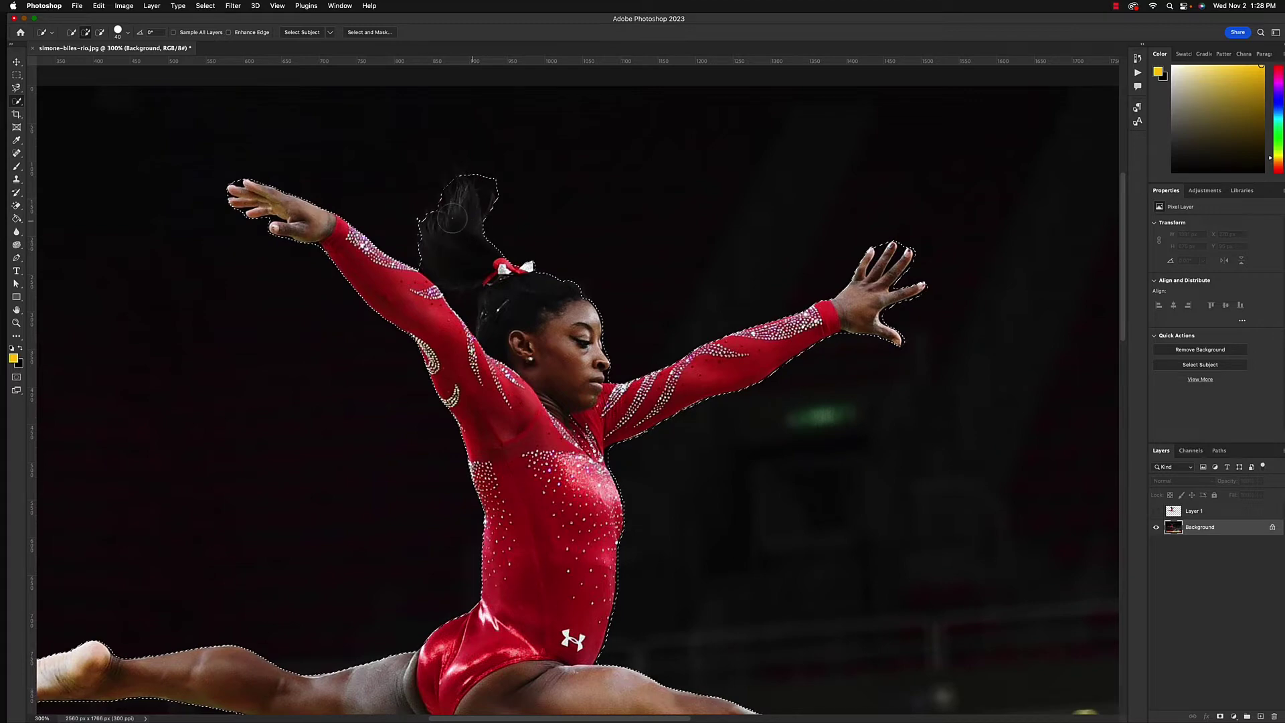
# Try a Content-Aware fill at 100% opacity on the tight gymnast selection of the Background, then undo it
pyautogui.press('super+minus')
pyautogui.press('super+minus')
pyautogui.press('super+minus')
pyautogui.press('super+minus')
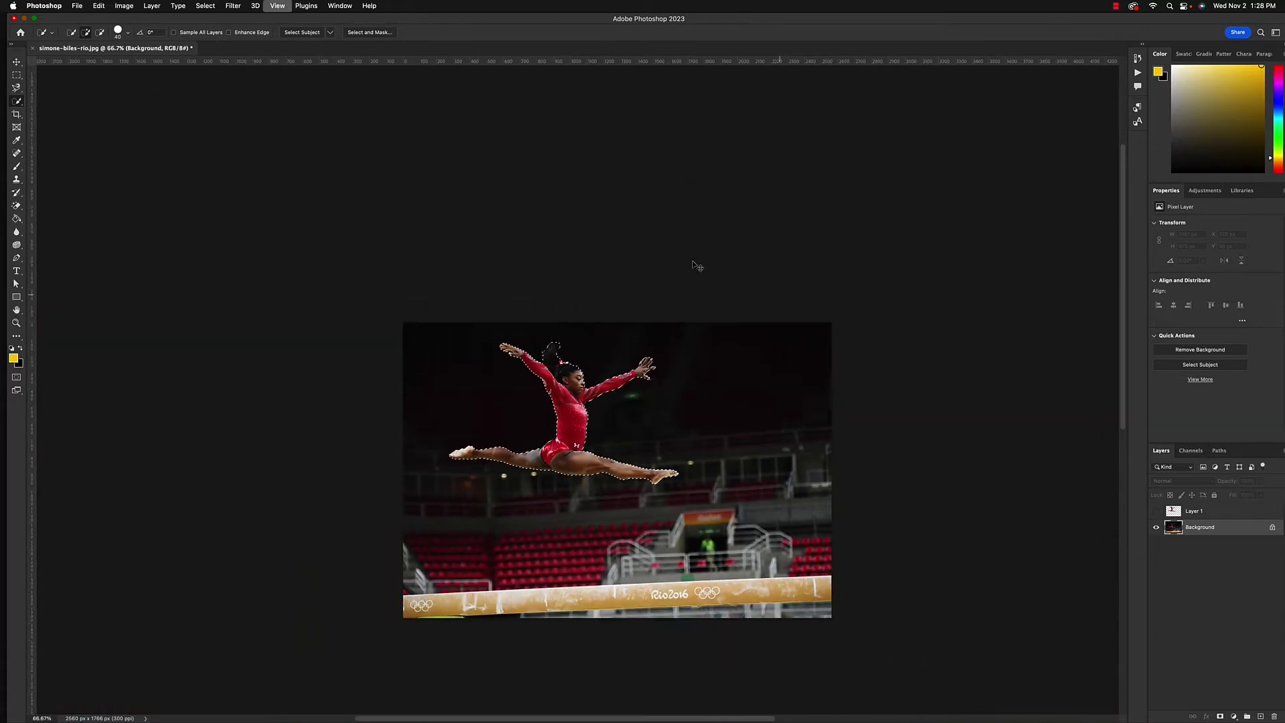
pyautogui.scroll(-3, 659, 488)
pyautogui.hscroll(3, 660, 489)
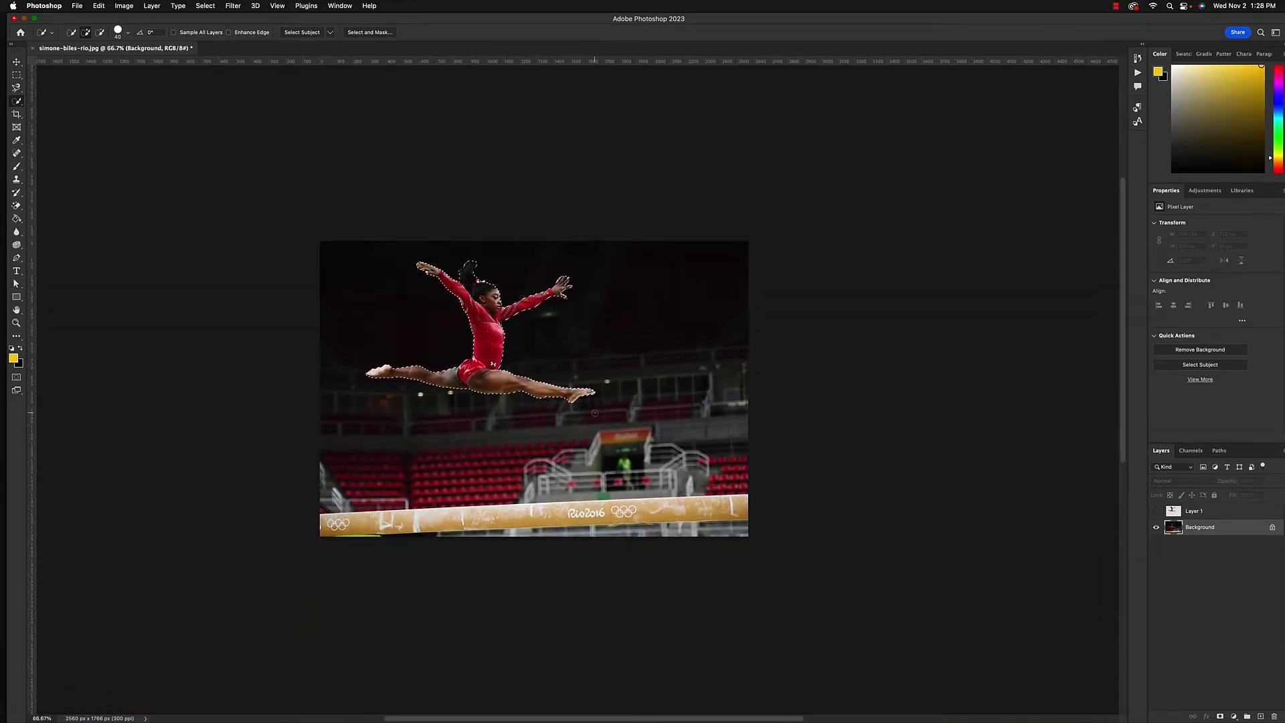
pyautogui.press('super+plus')
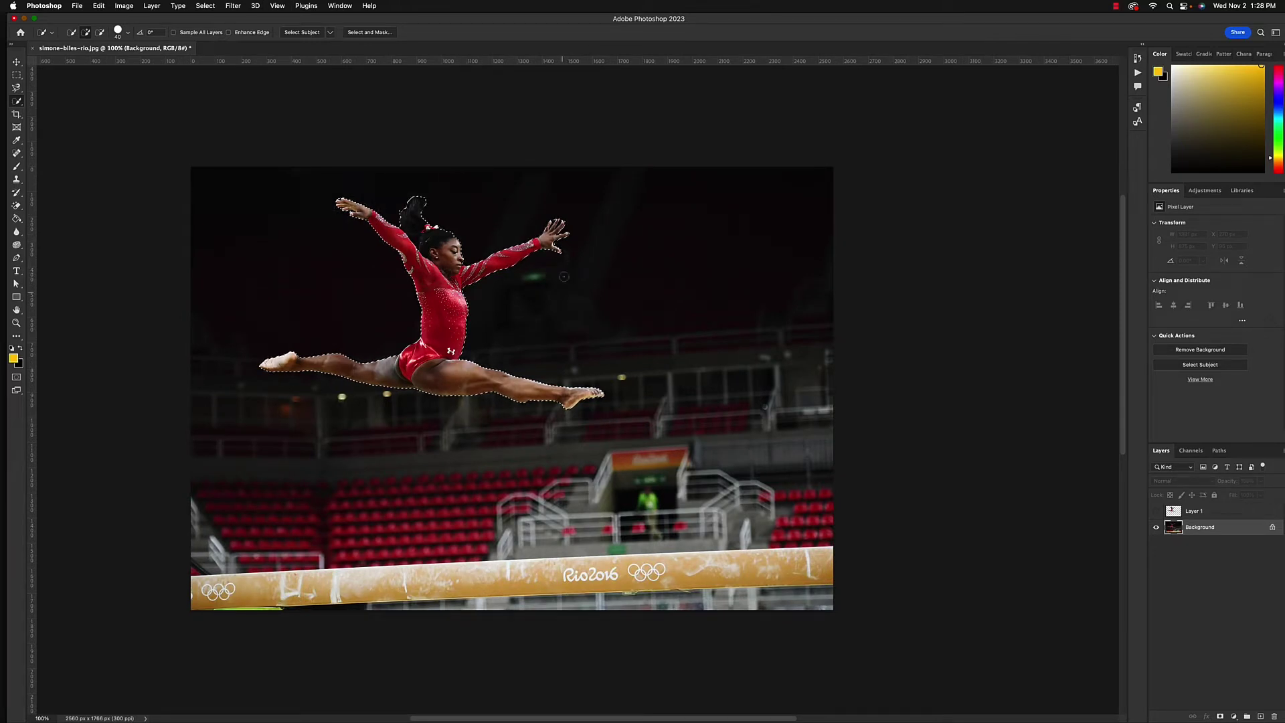
pyautogui.hscroll(-5, 630, 320)
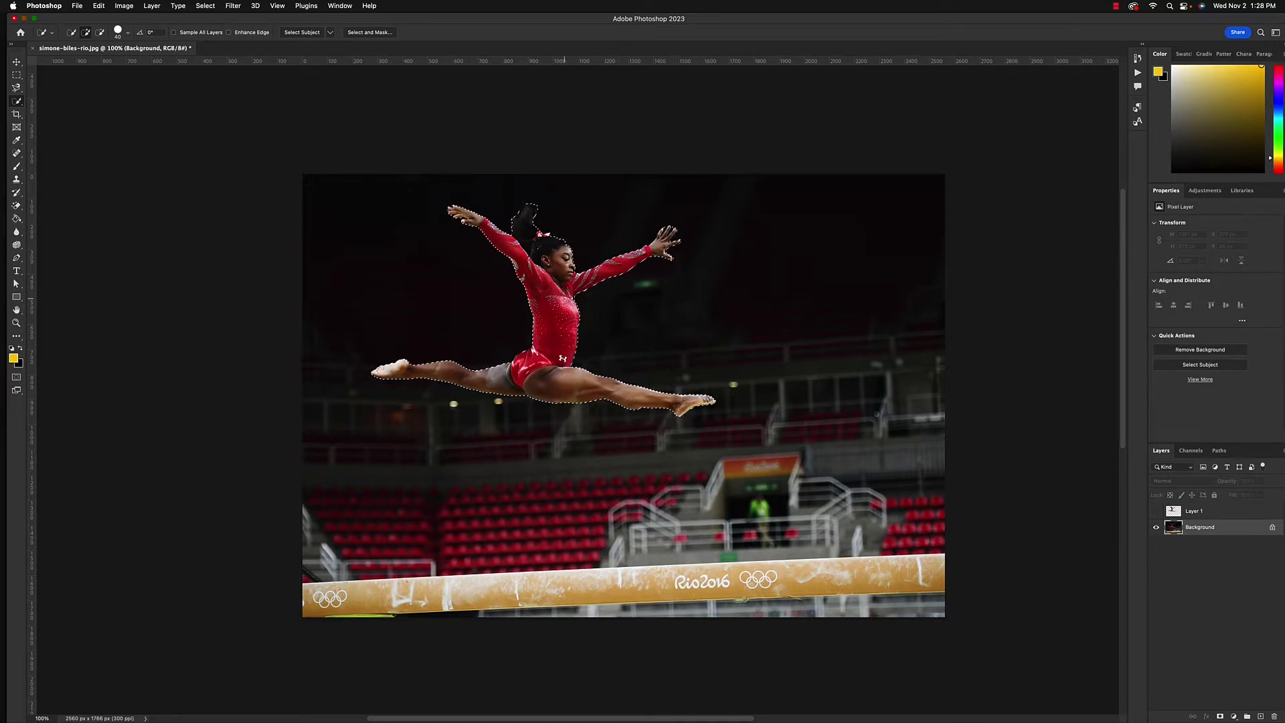
pyautogui.hotkey('shift', 'BackSpace')
pyautogui.moveTo(593, 302); pyautogui.dragTo(768, 243)
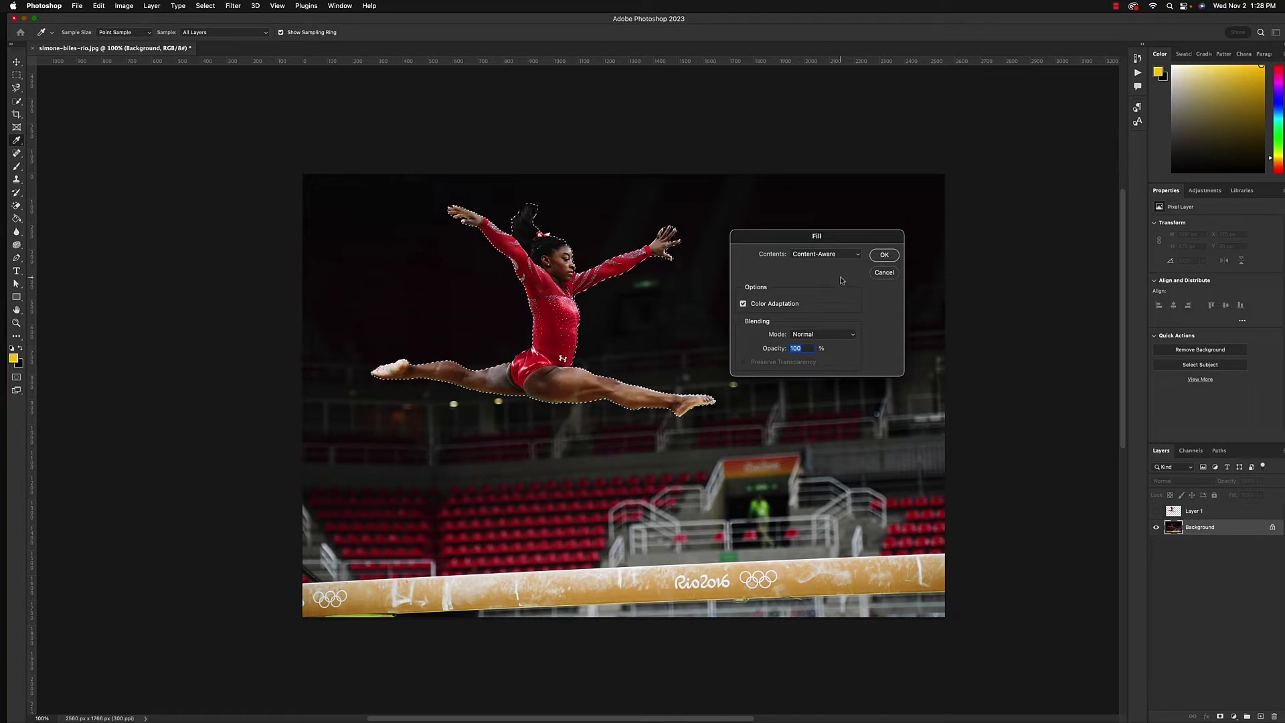
pyautogui.click(884, 254)
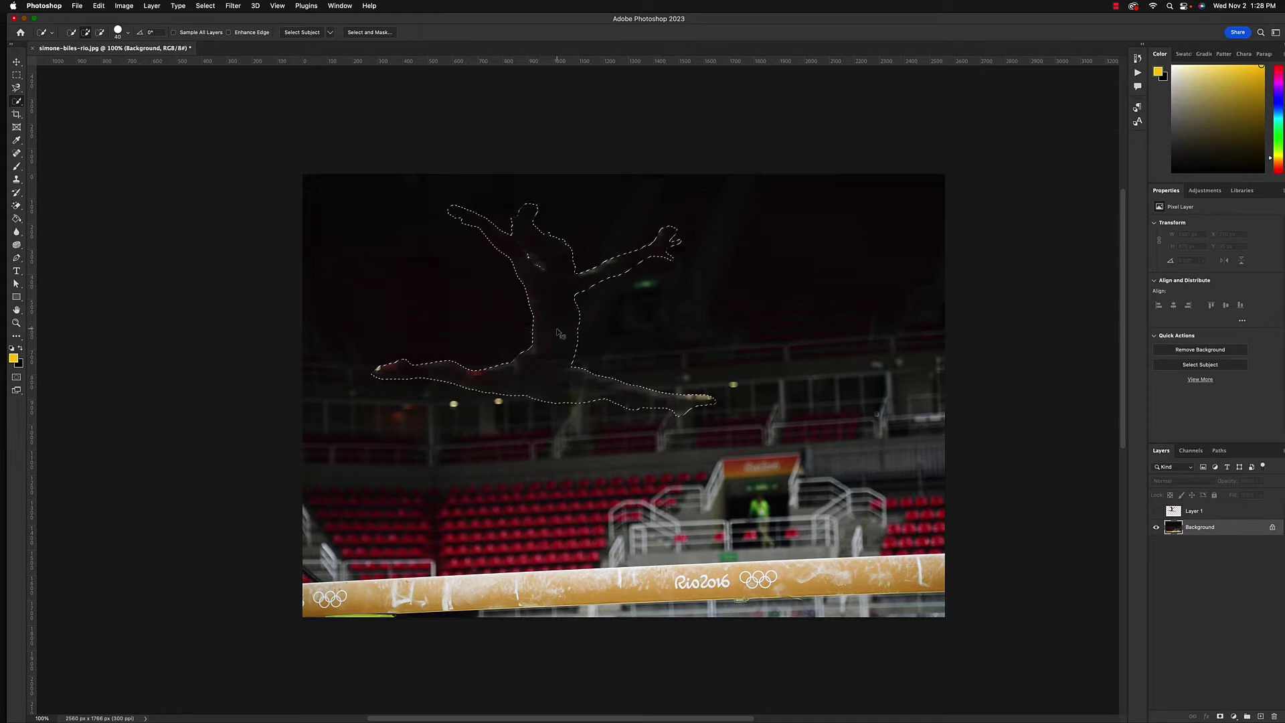
pyautogui.press('super+d')
pyautogui.press('super+z')
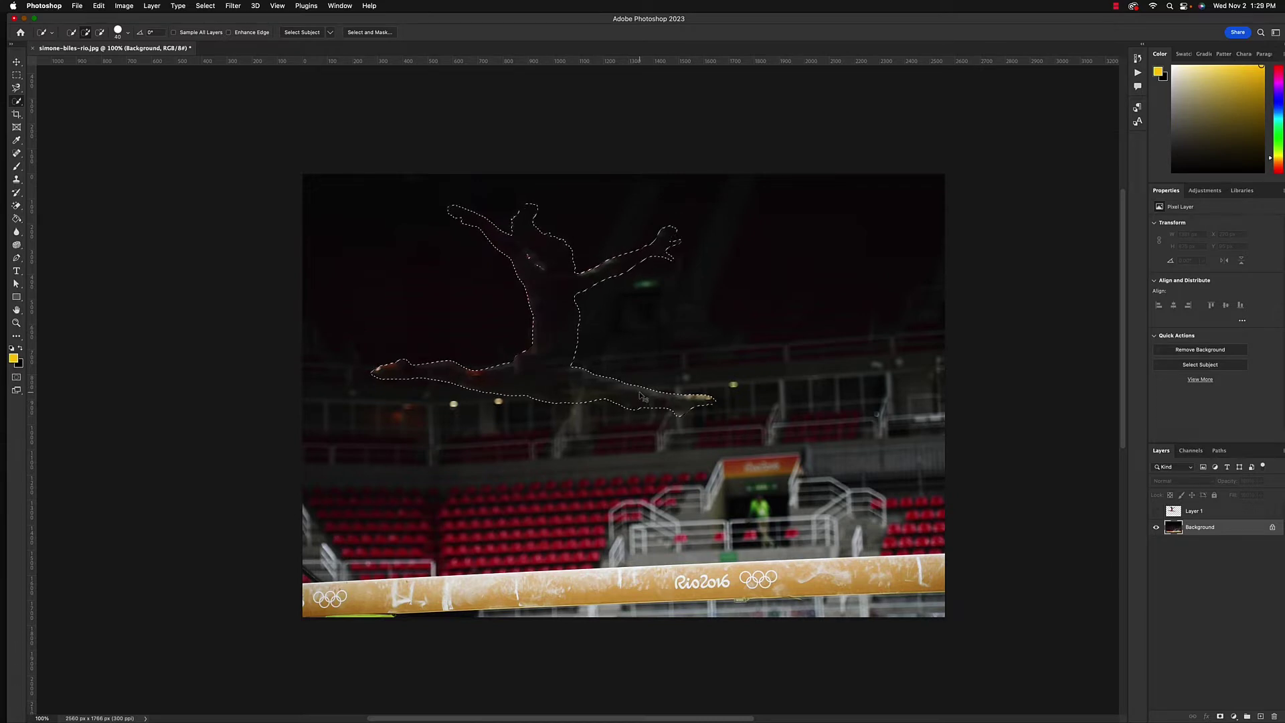
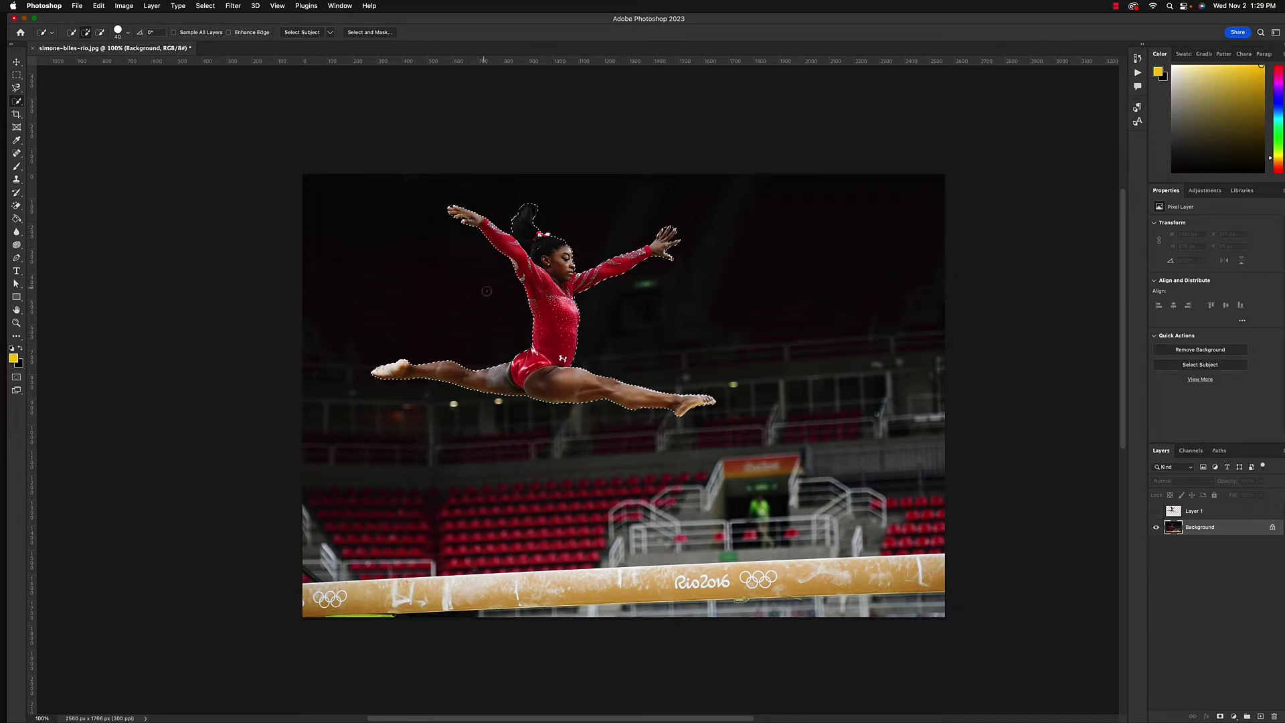
# Expand the gymnast selection by 20 pixels
pyautogui.click(205, 6)
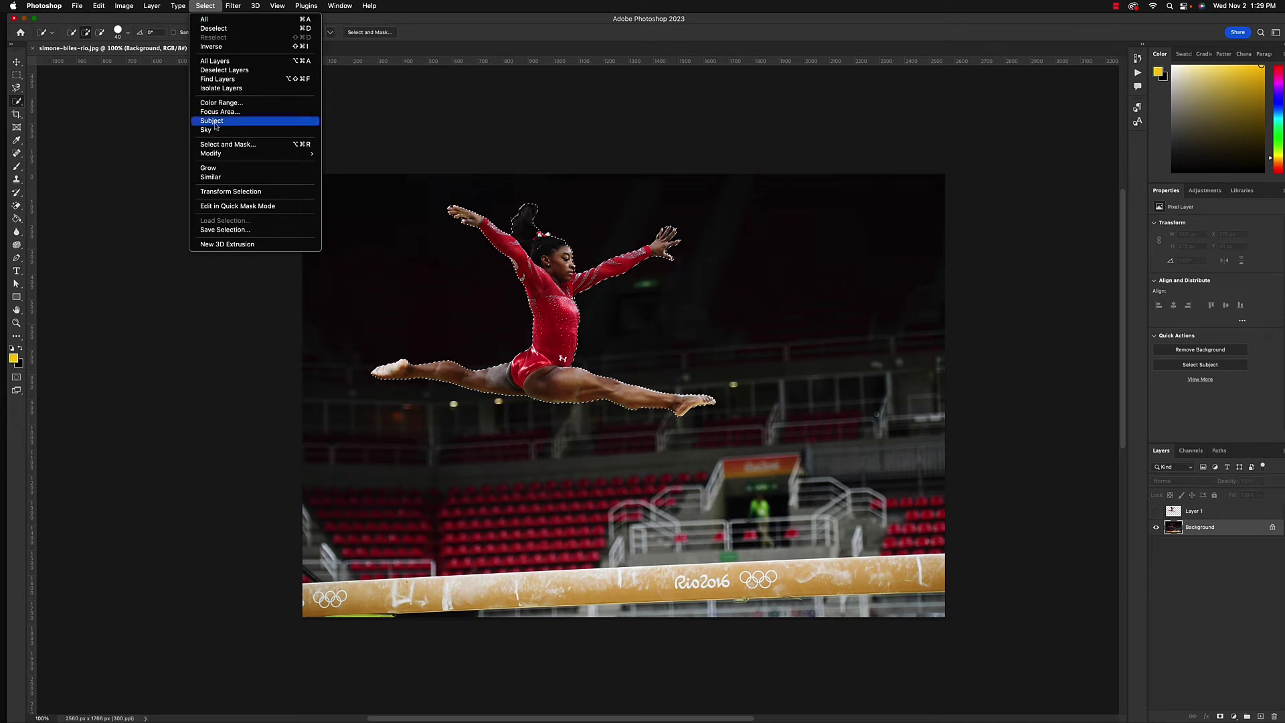
pyautogui.moveTo(220, 155)
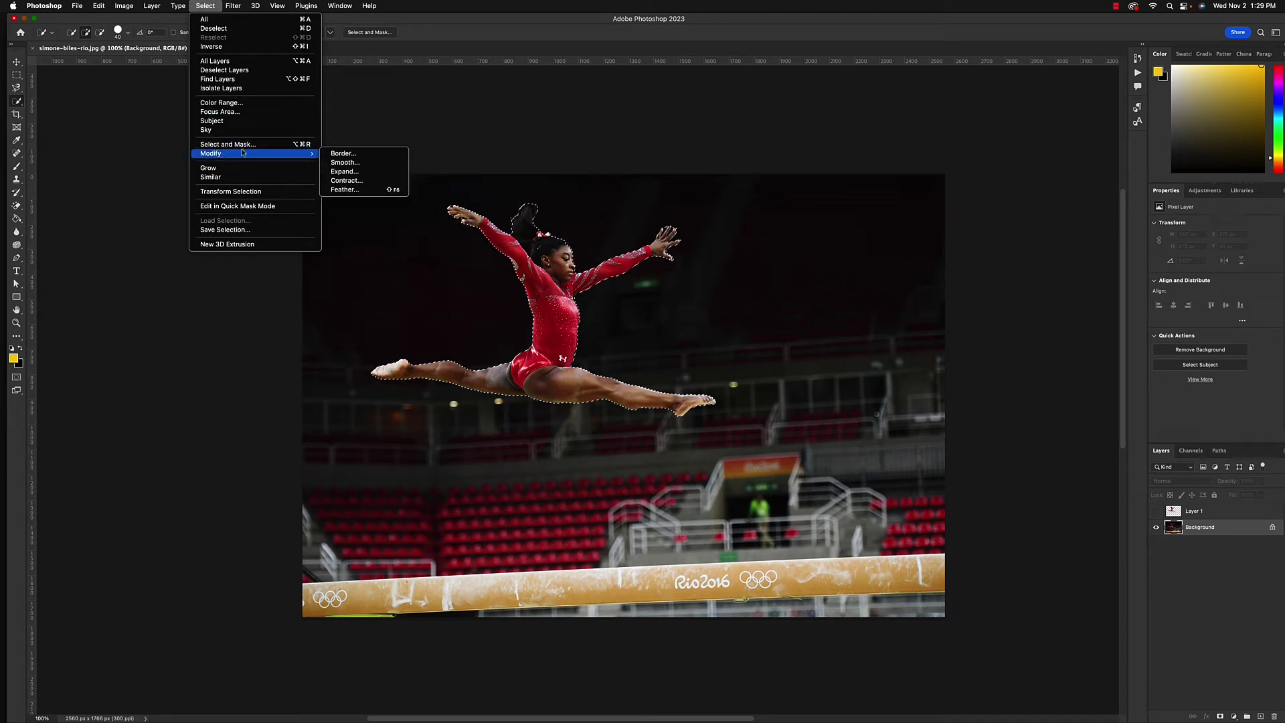
pyautogui.click(343, 171)
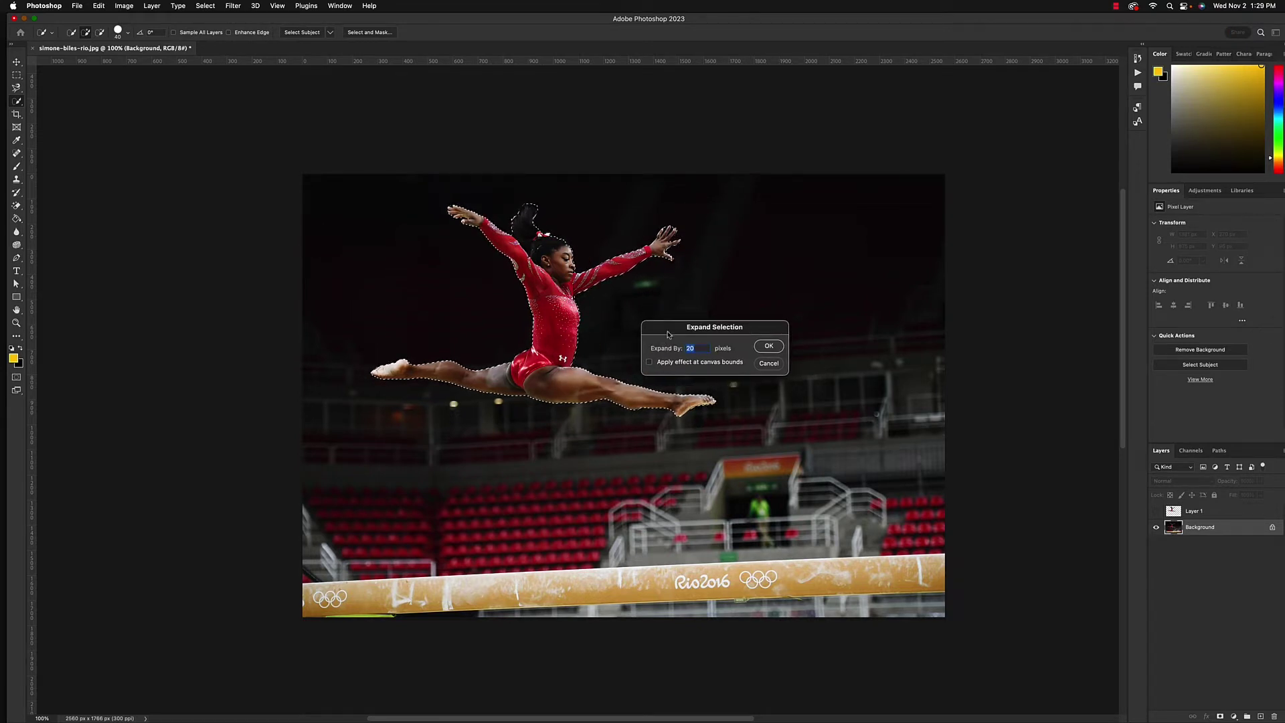
pyautogui.click(768, 345)
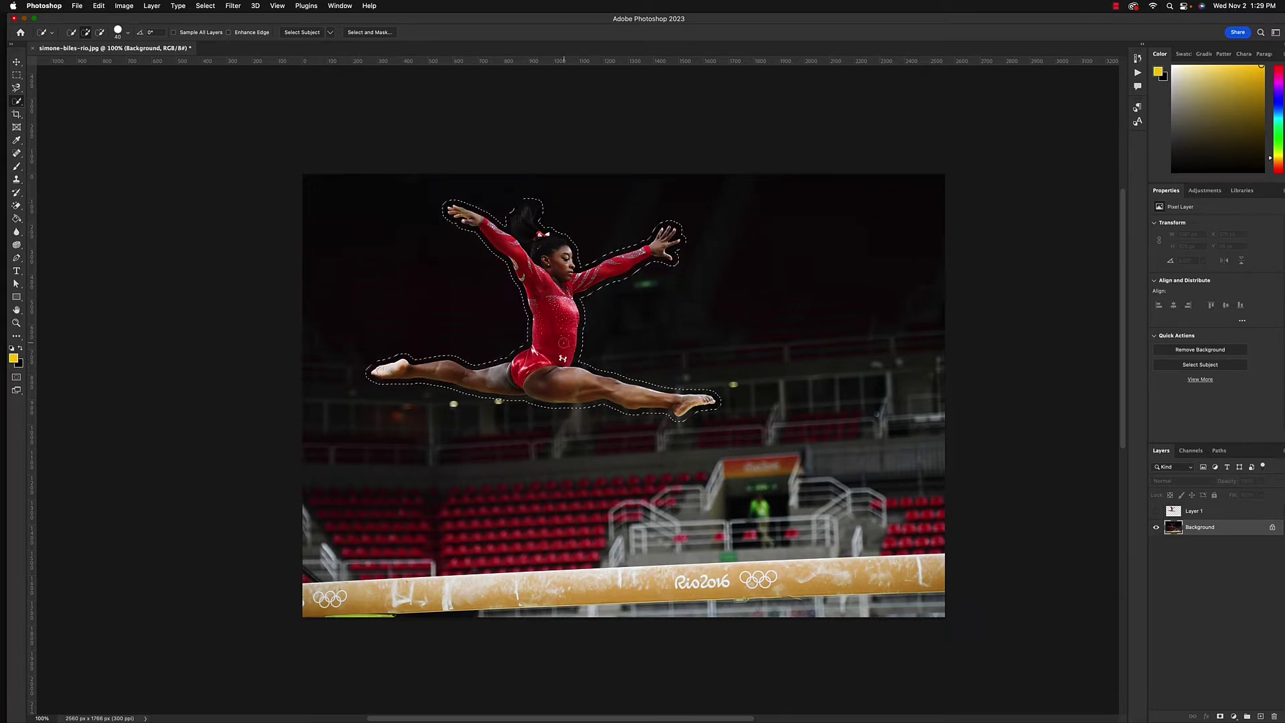
# Remove the gymnast from the Background with a Content-Aware fill, clear the selection, and compare with the cutout layer shown and hidden
pyautogui.hotkey('shift', 'BackSpace')
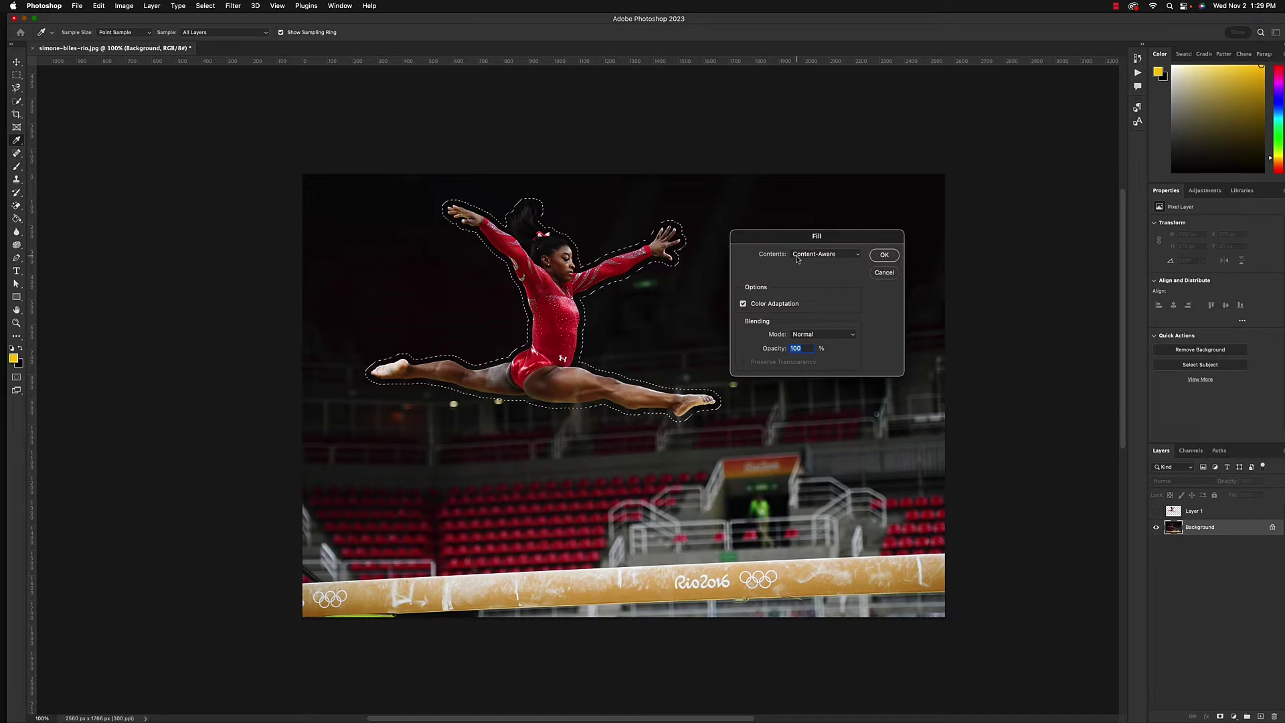
pyautogui.click(884, 254)
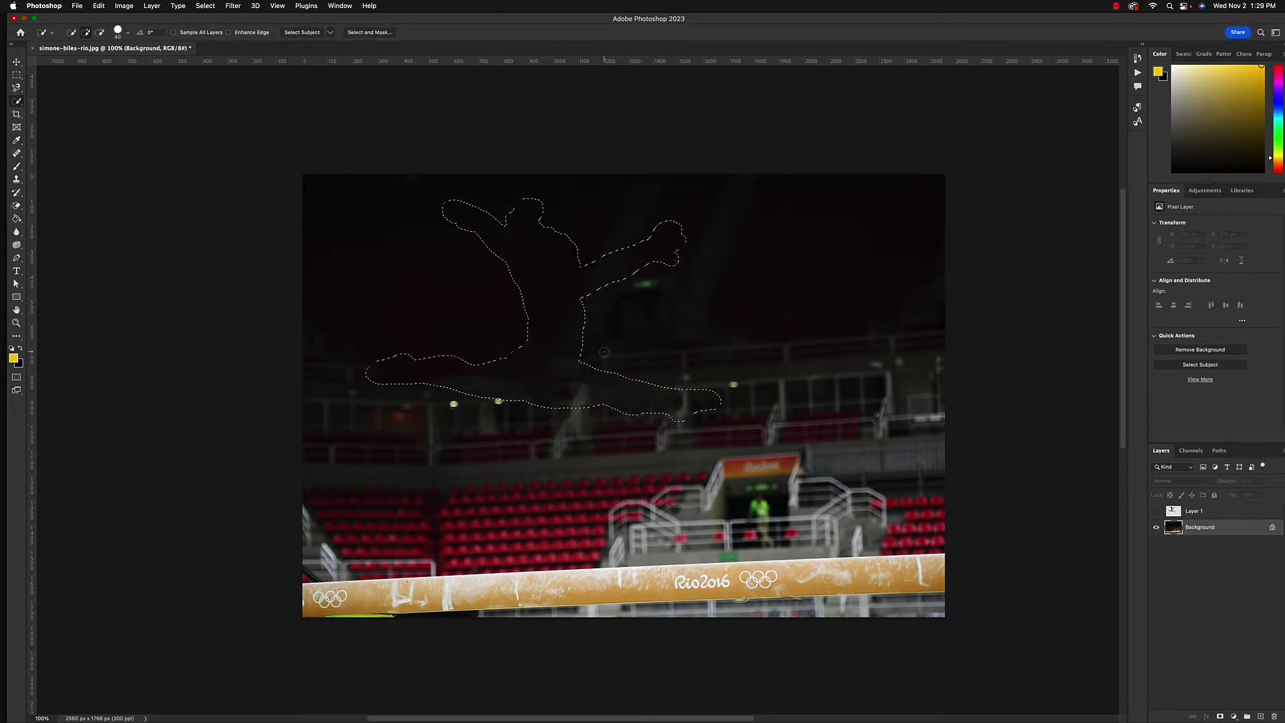
pyautogui.press('super+d')
pyautogui.click(1155, 511)
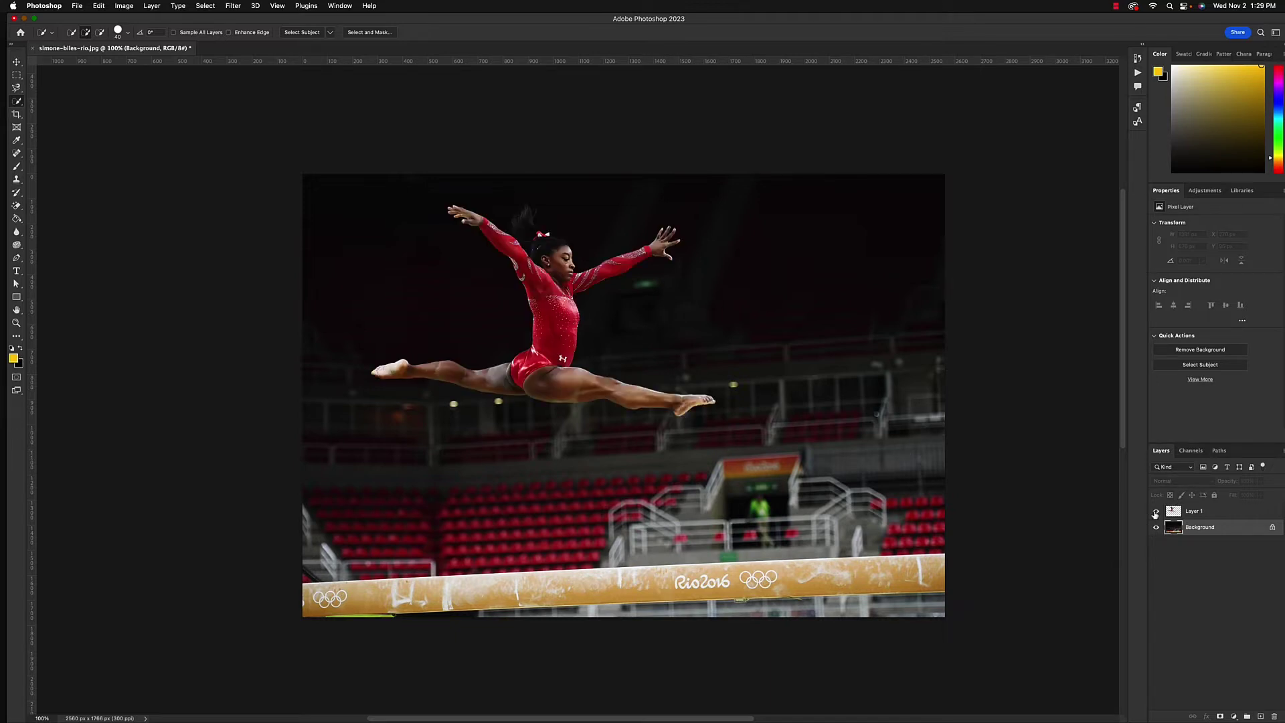
pyautogui.click(1155, 511)
# Select the balance beam across the lower part of the Background with the Object Selection tool in Rectangle mode
pyautogui.scroll(-5, 727, 435)
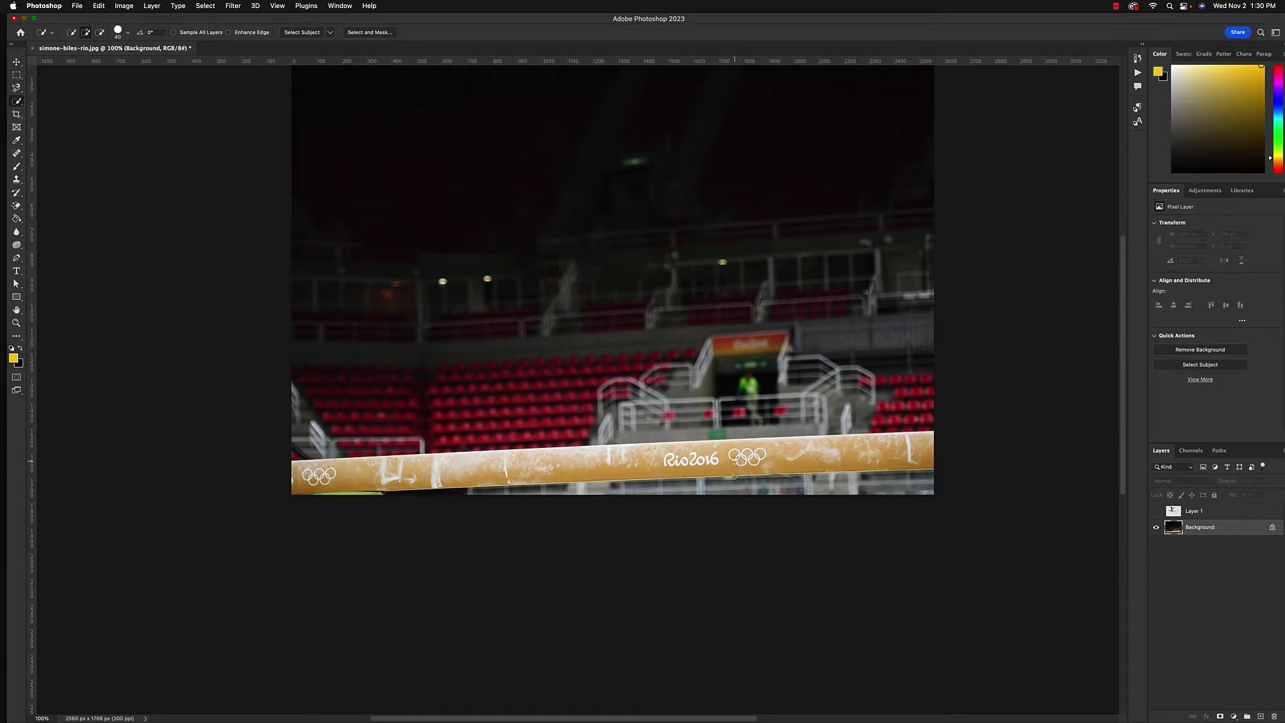
pyautogui.rightClick(18, 103)
pyautogui.click(55, 101)
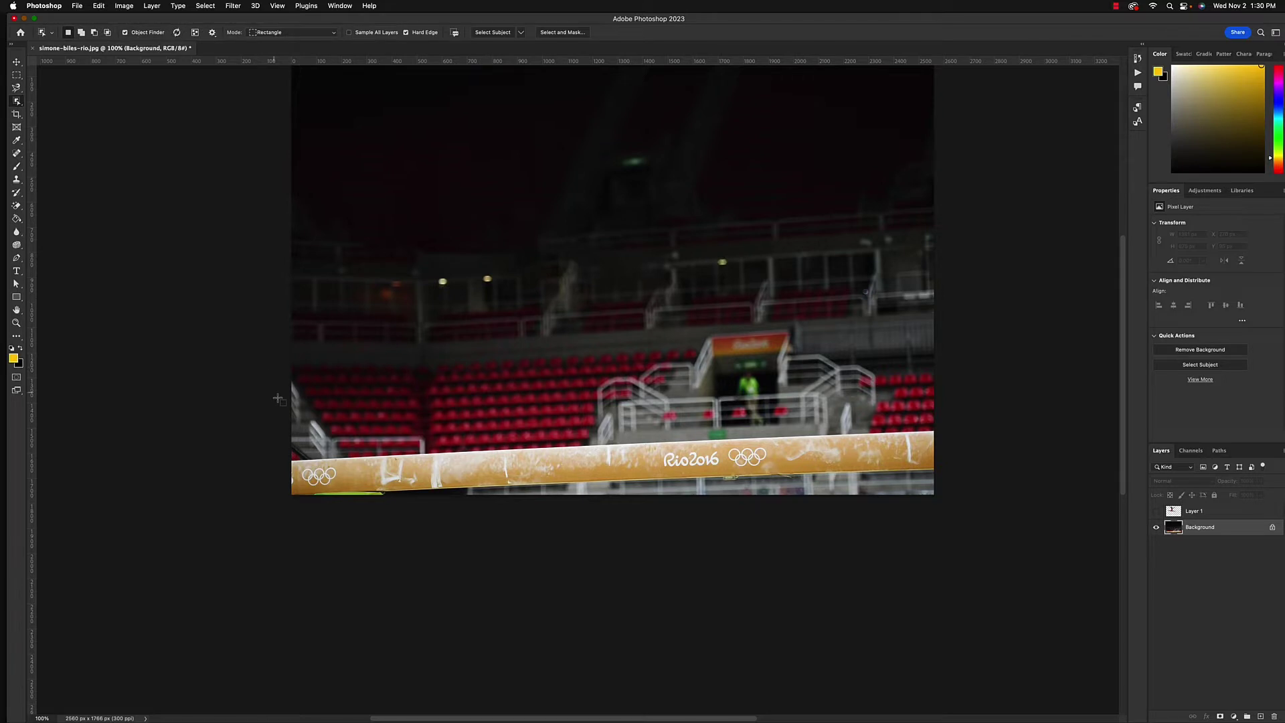
pyautogui.moveTo(279, 415); pyautogui.dragTo(957, 495)
# Subtract the area beneath the balance beam from the selection with the Quick Selection tool
pyautogui.rightClick(16, 101)
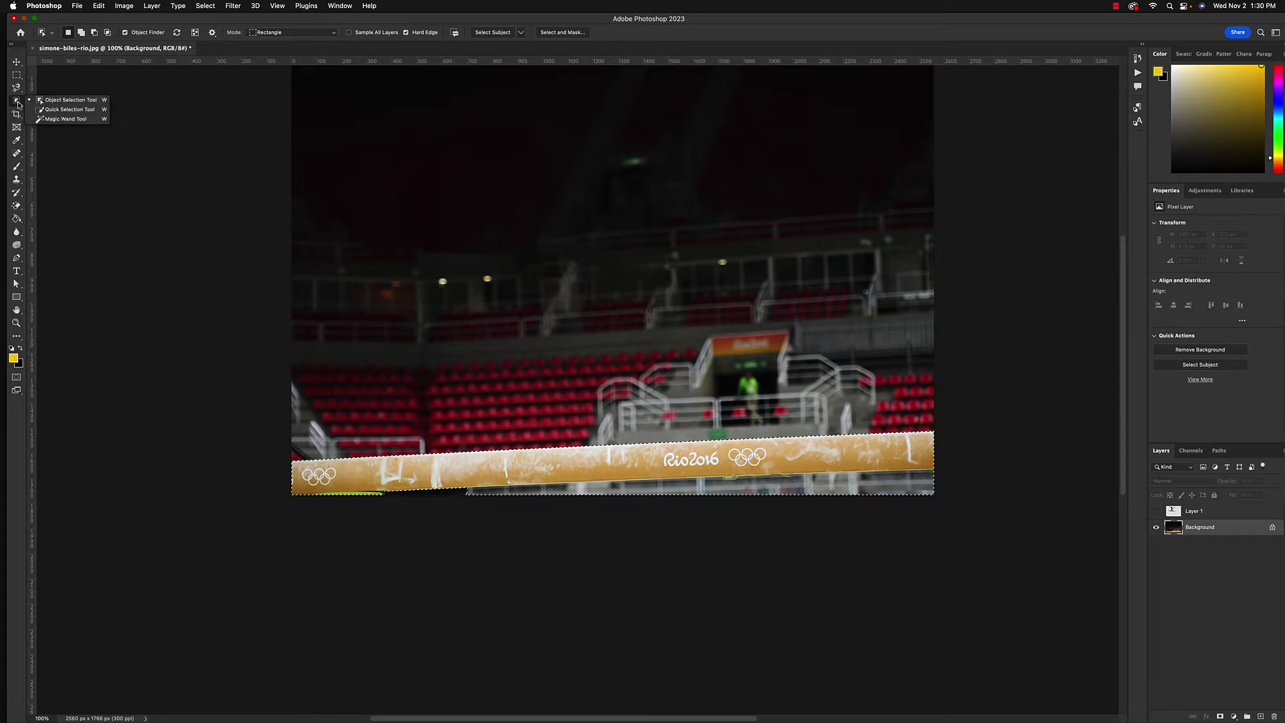
pyautogui.click(51, 111)
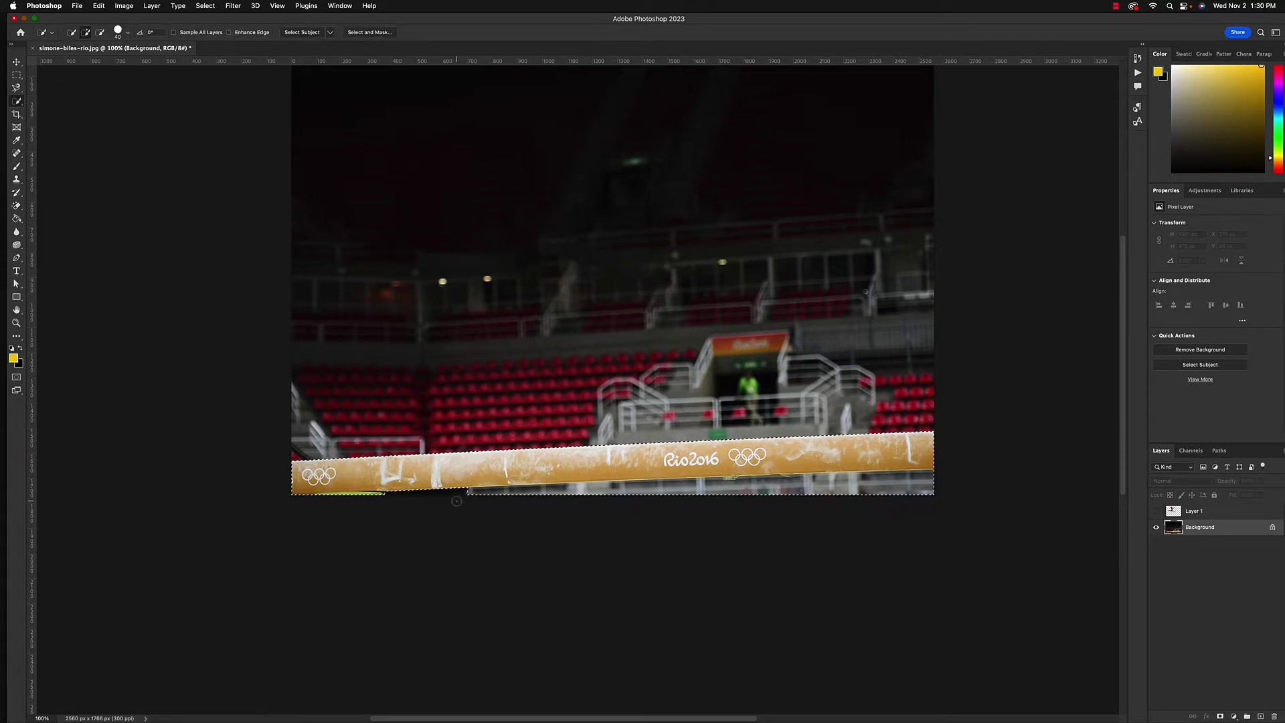
pyautogui.press('alt')
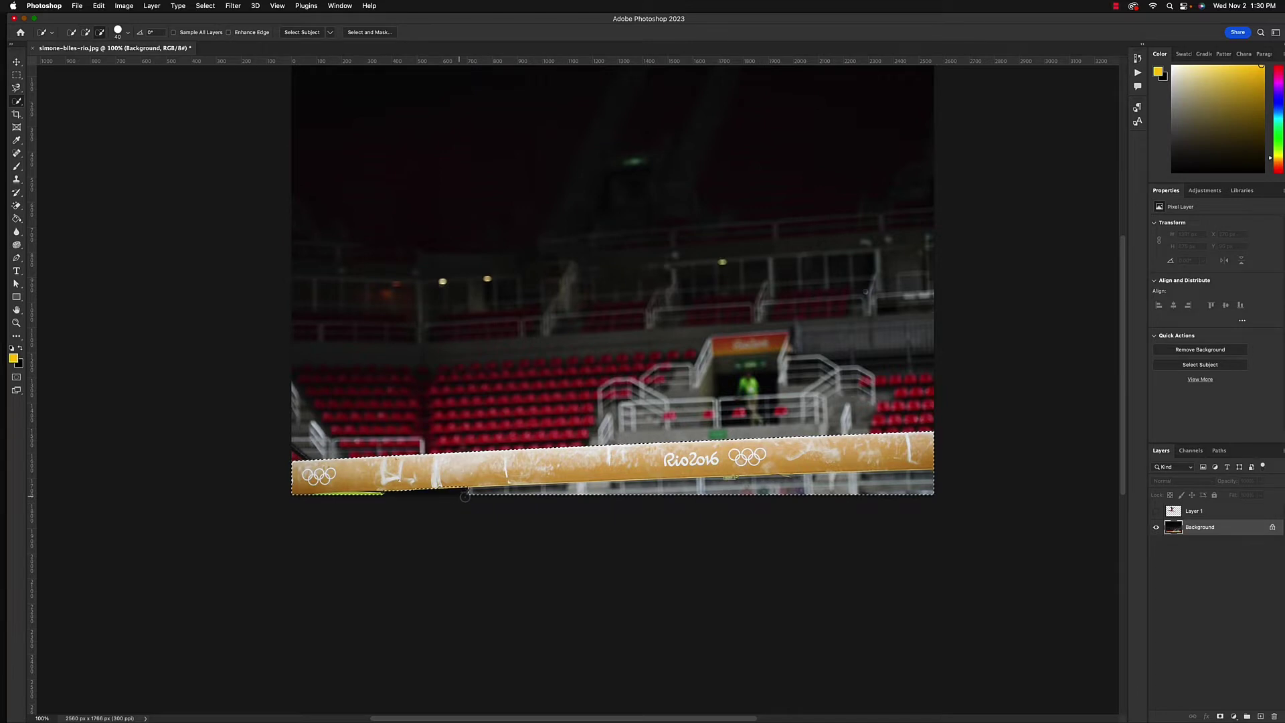
pyautogui.moveTo(465, 496); pyautogui.dragTo(617, 496)
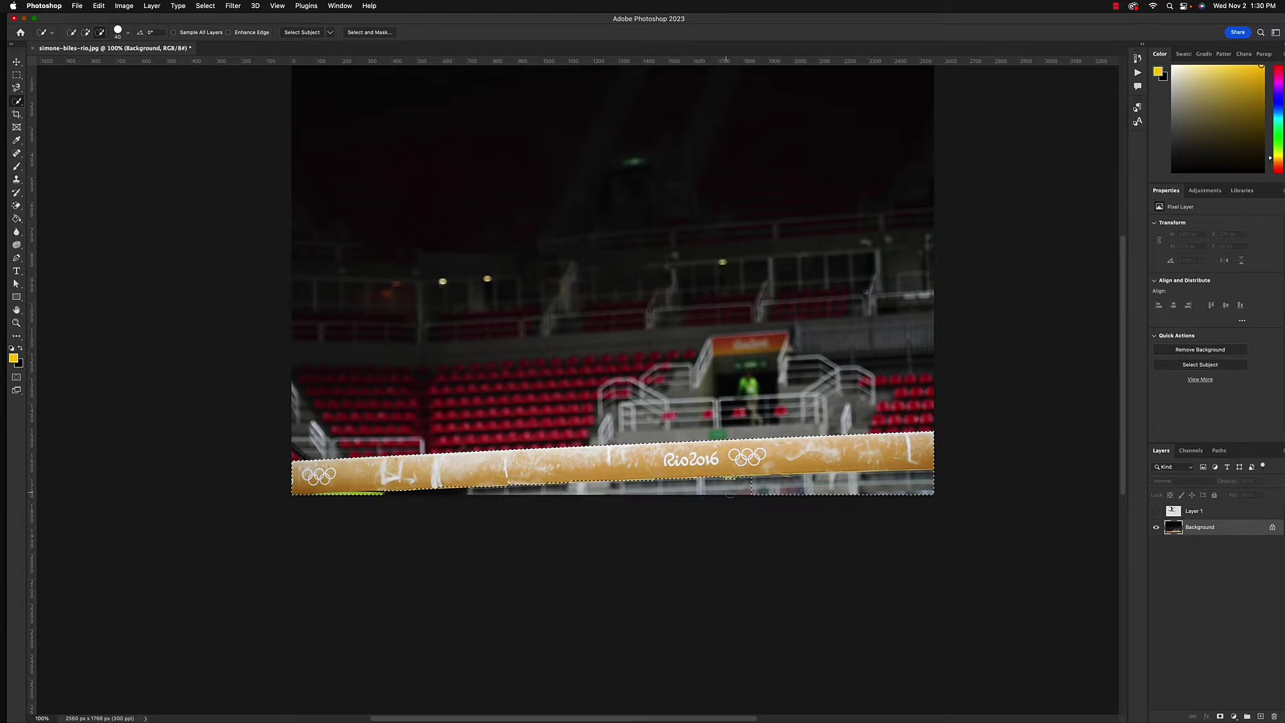
pyautogui.moveTo(726, 494); pyautogui.dragTo(851, 493)
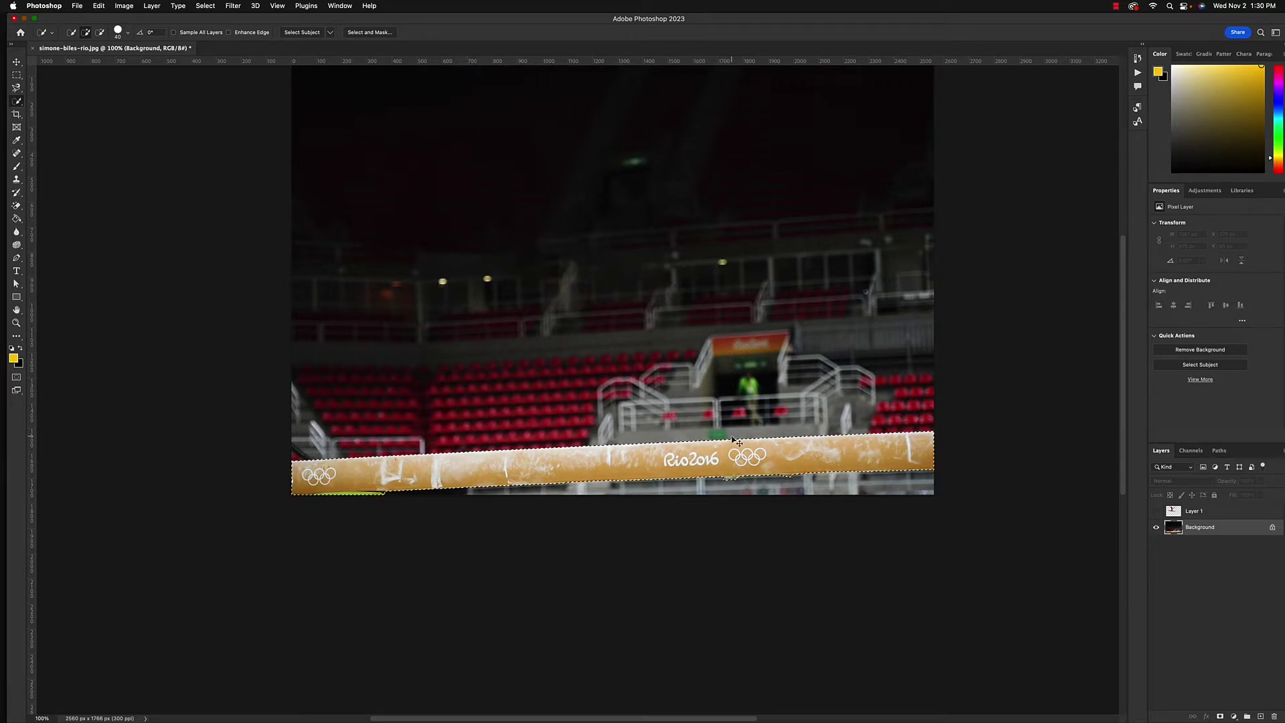
# Copy the selected balance beam onto its own layer and view it with the gymnast cutout while the Background is hidden
pyautogui.press('super+c')
pyautogui.press('super+v')
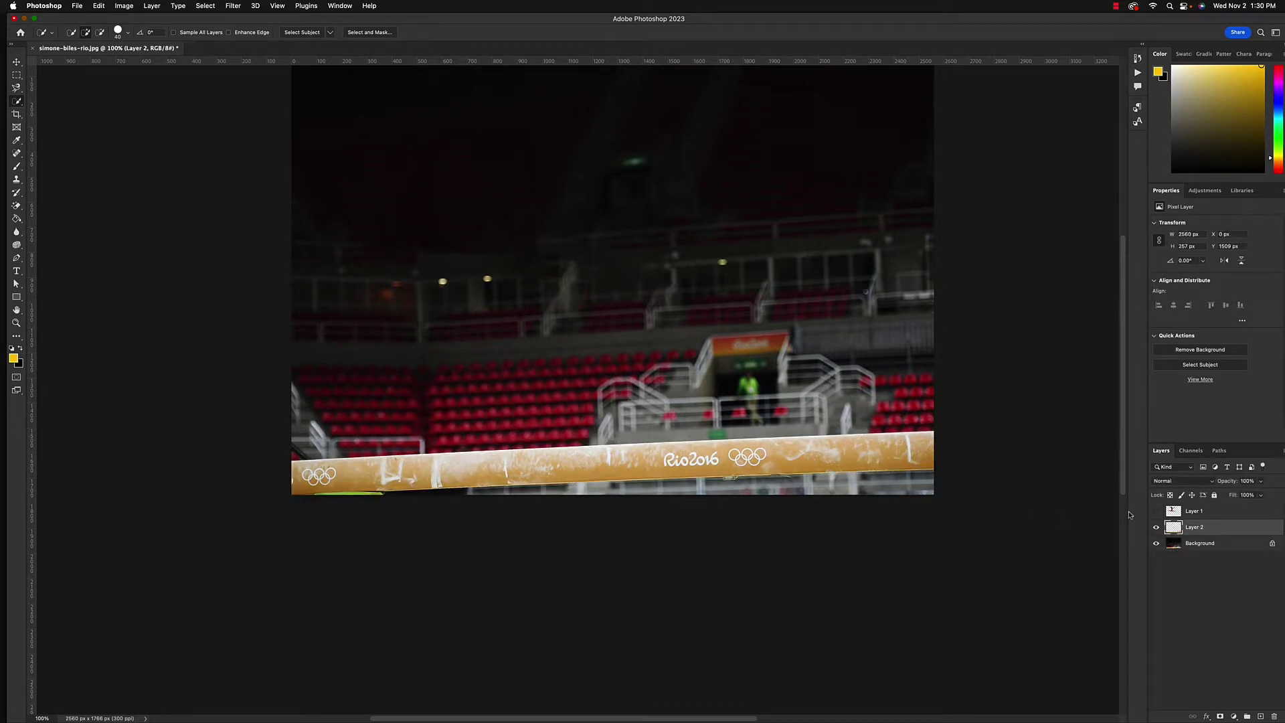
pyautogui.click(1156, 512)
pyautogui.click(1156, 543)
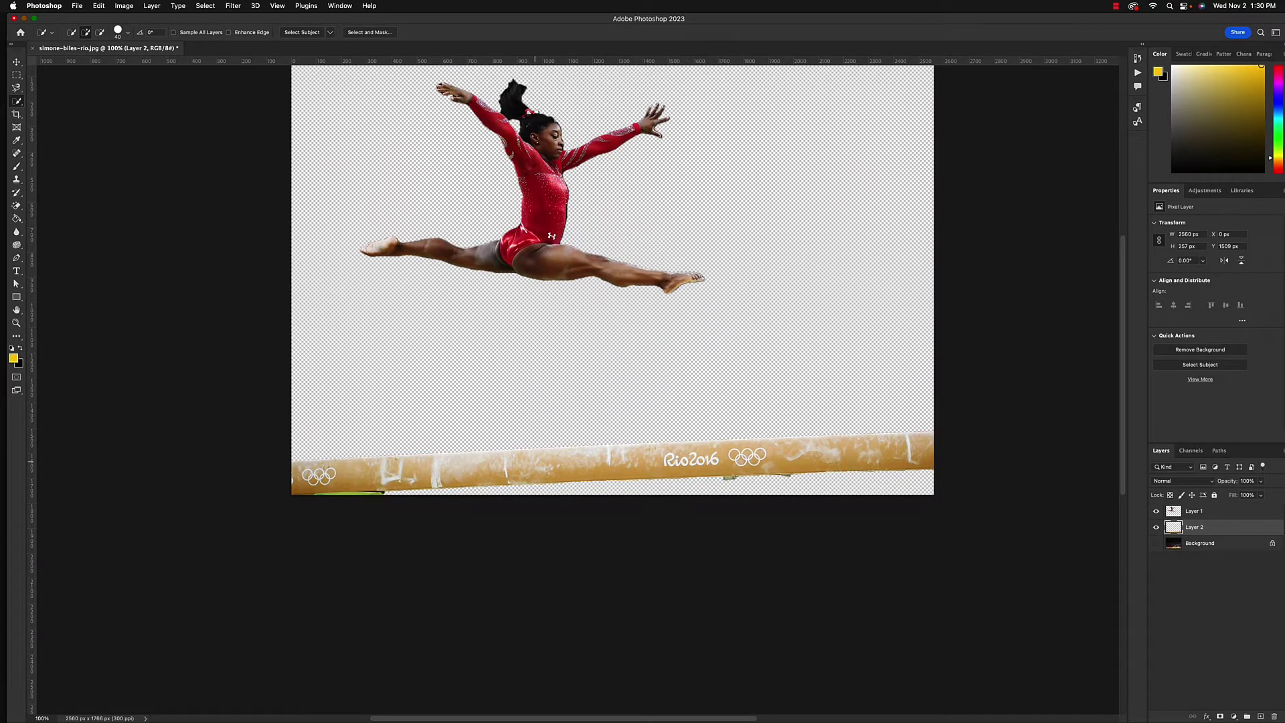
# Hide the beam and gymnast cutout layers and show only the Background
pyautogui.click(1156, 528)
pyautogui.click(1156, 511)
pyautogui.click(1156, 542)
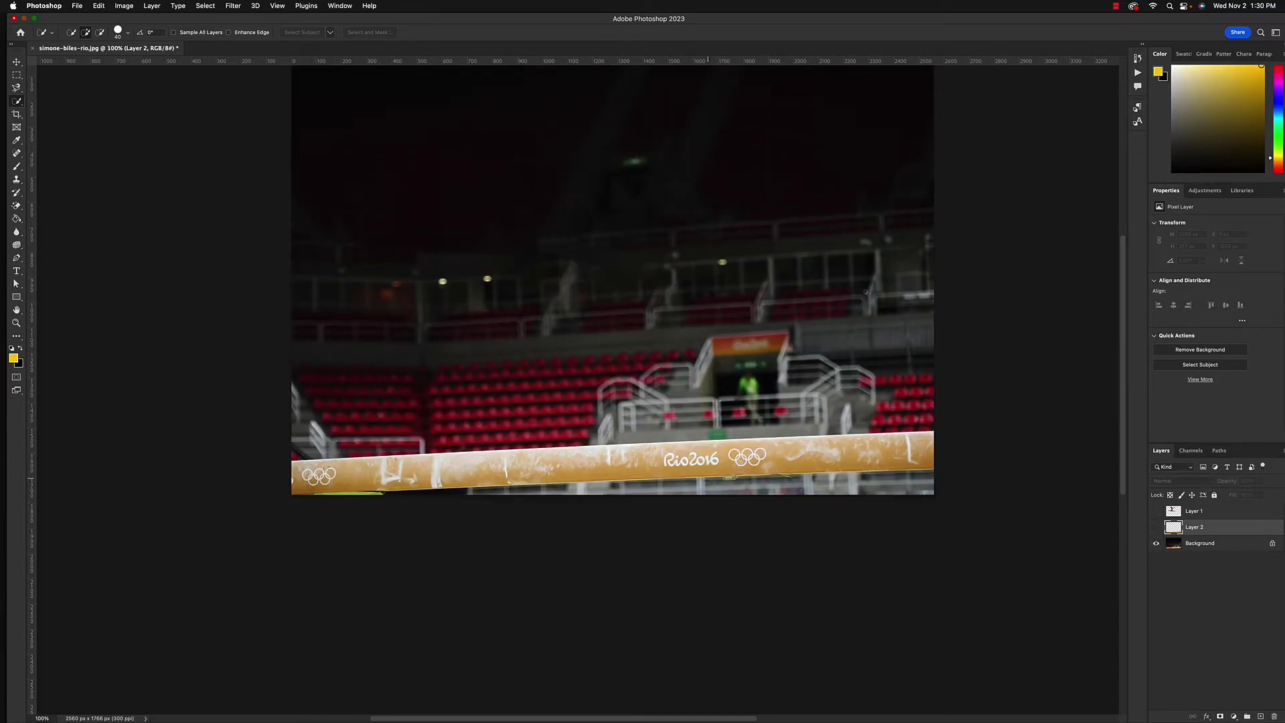
# Reselect the whole balance beam with the Object Selection tool, adding its missed upper parts with the Quick Selection tool
pyautogui.click(17, 102)
pyautogui.click(48, 99)
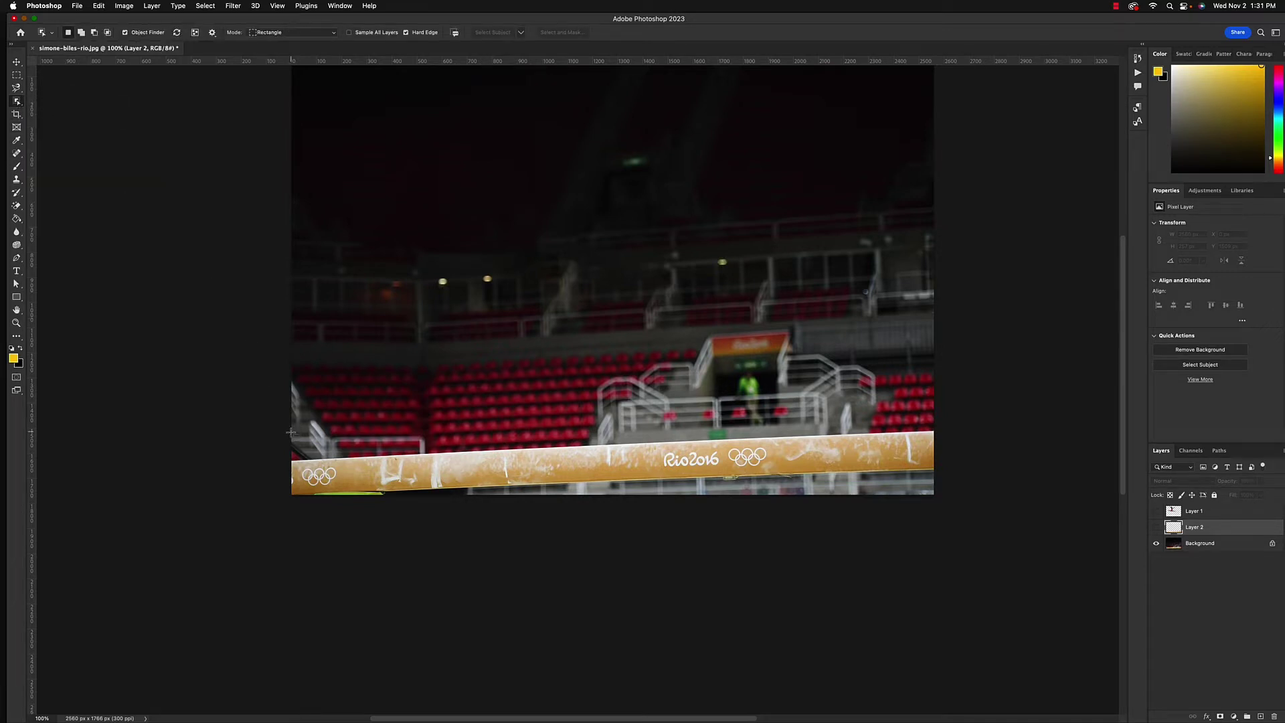
pyautogui.moveTo(290, 429); pyautogui.dragTo(1004, 505)
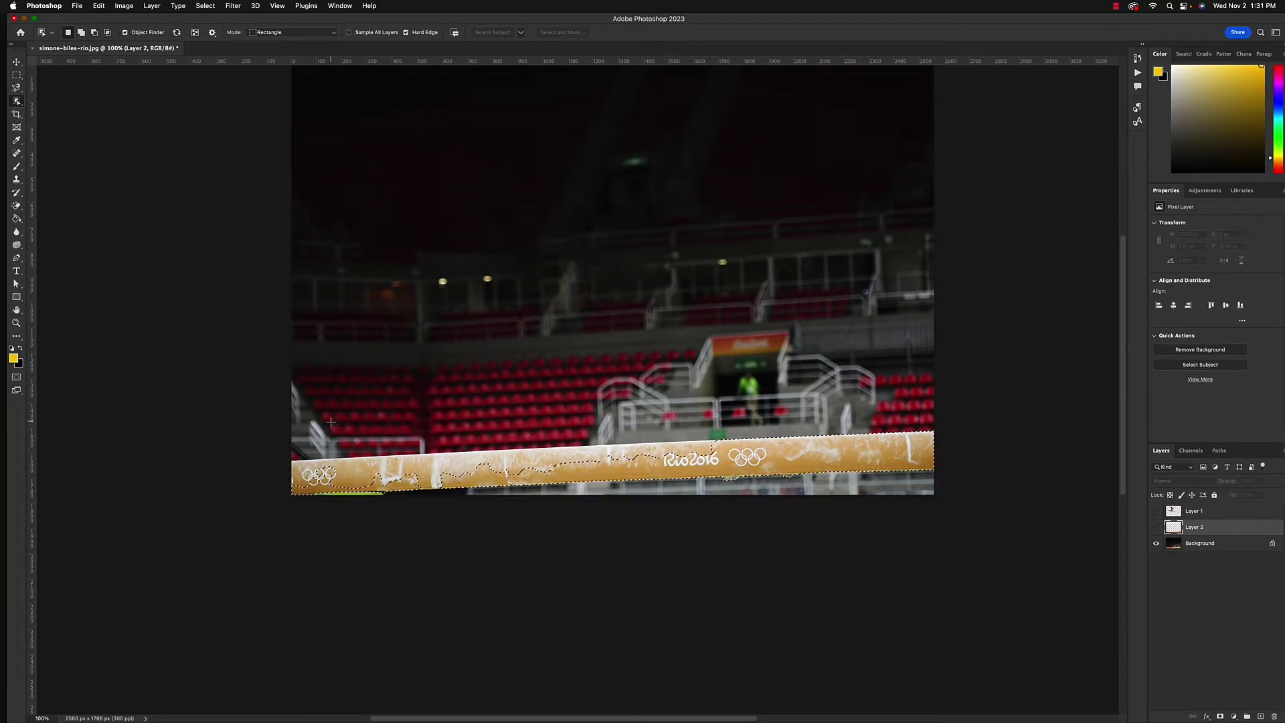
pyautogui.click(19, 101)
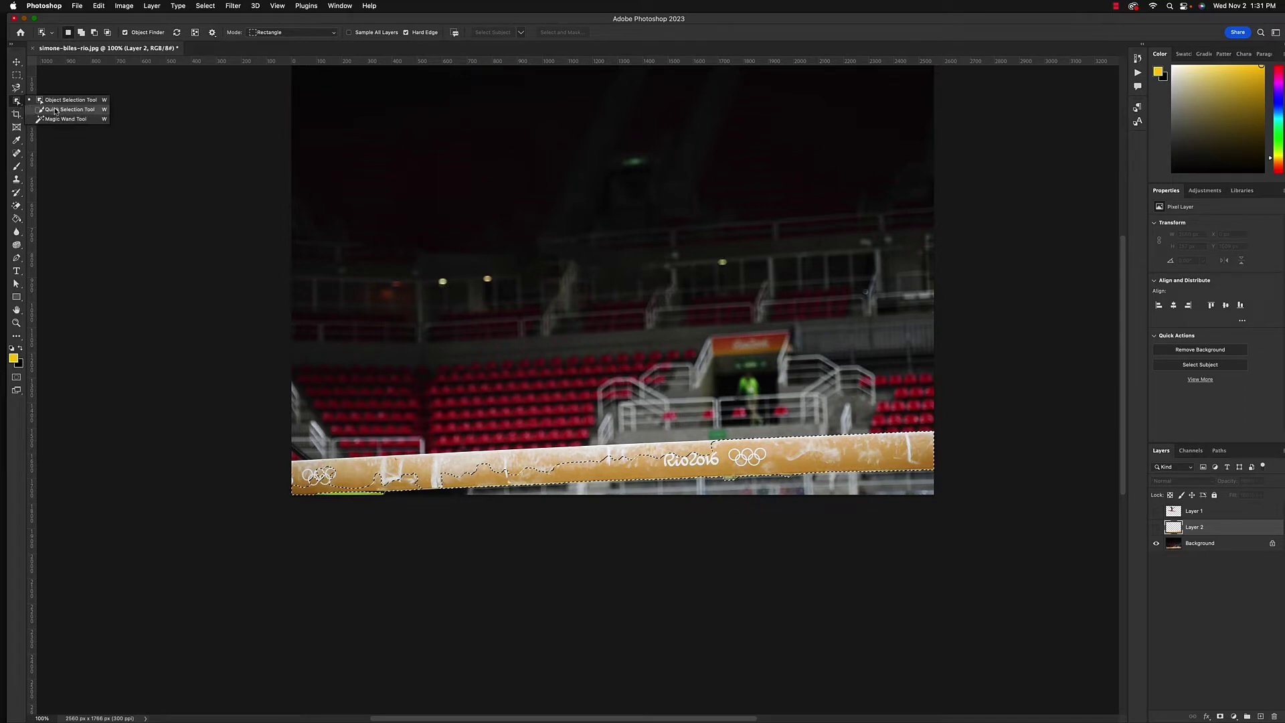
pyautogui.click(63, 110)
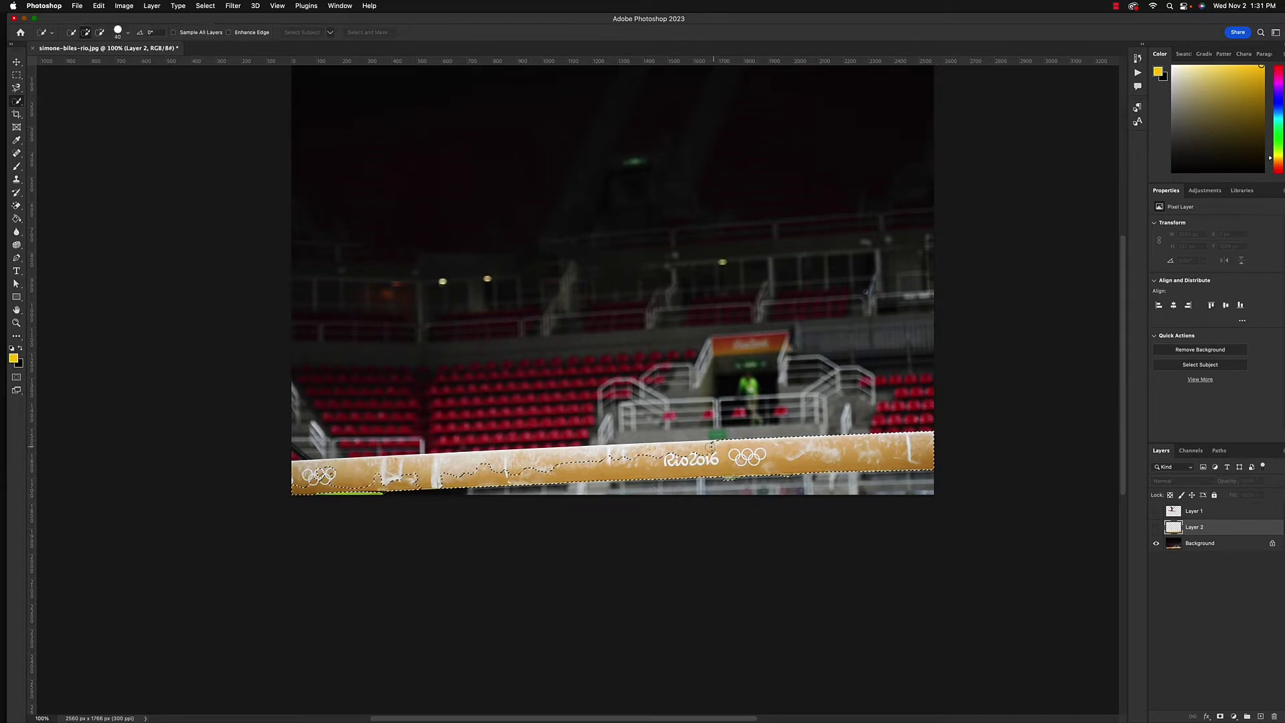
pyautogui.moveTo(710, 446); pyautogui.dragTo(304, 481)
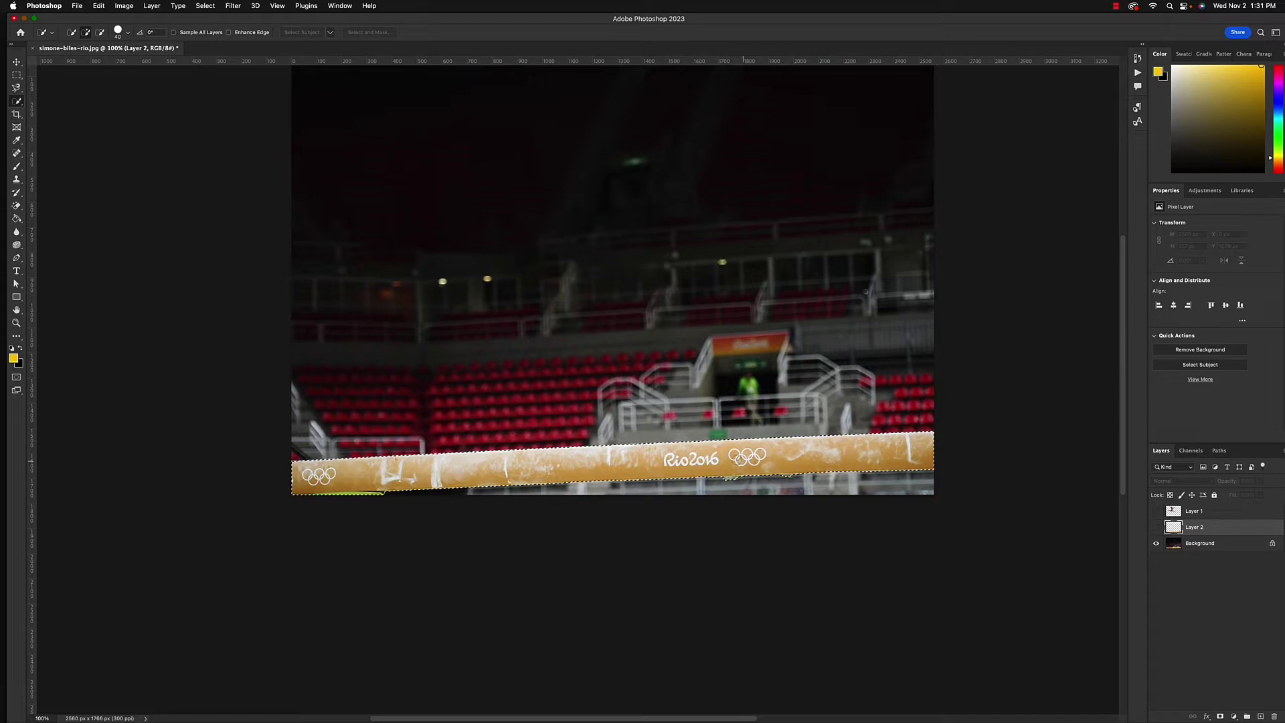
# Expand the balance beam selection by 20 pixels
pyautogui.click(206, 6)
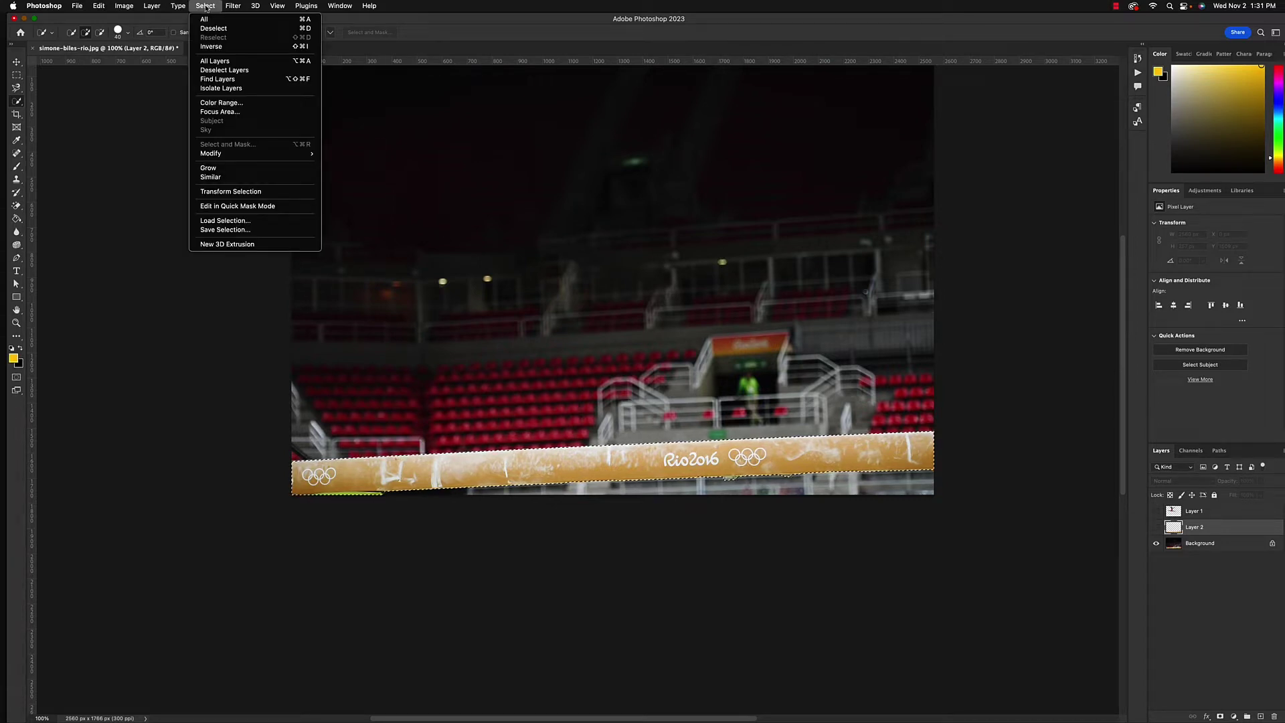
pyautogui.moveTo(241, 155)
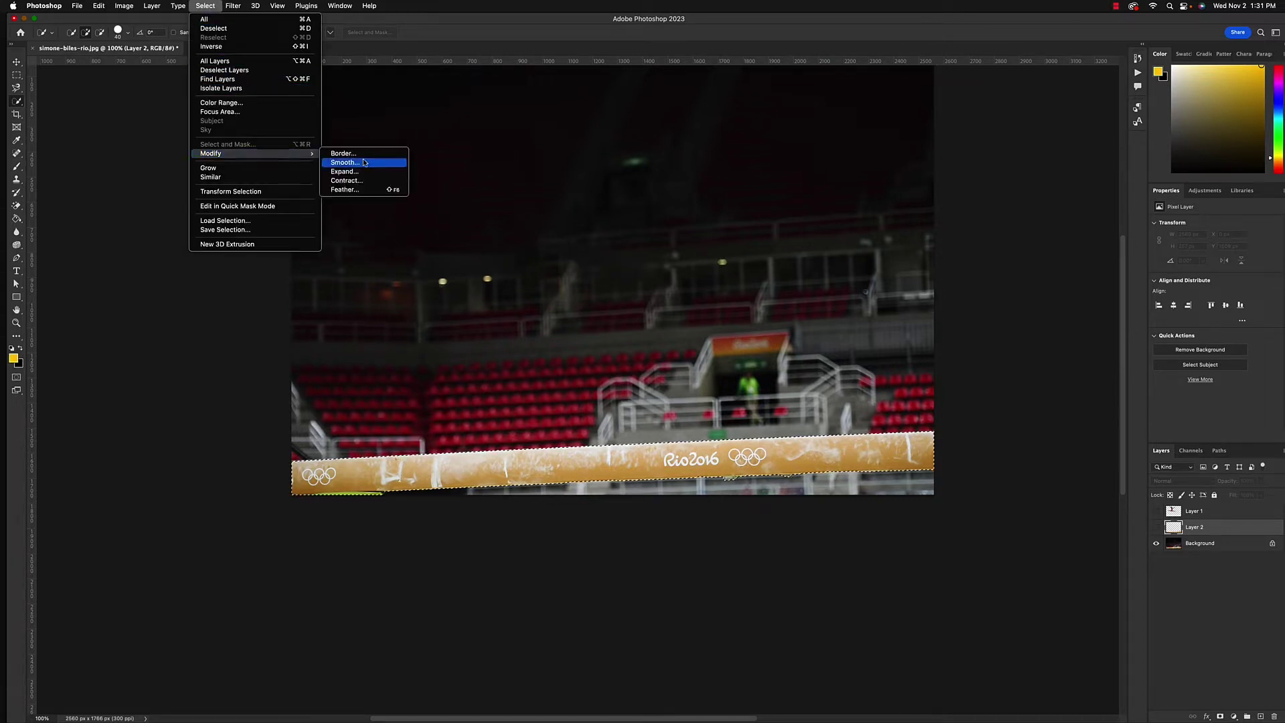
pyautogui.click(345, 171)
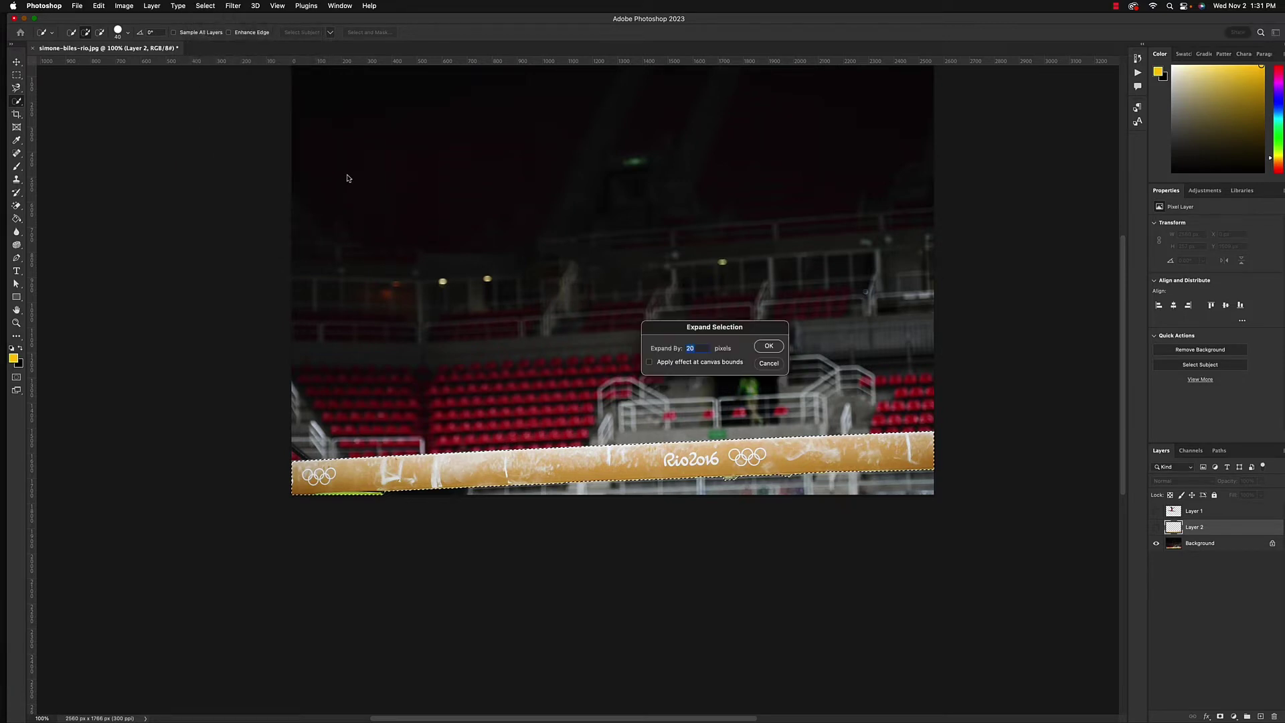
pyautogui.click(768, 346)
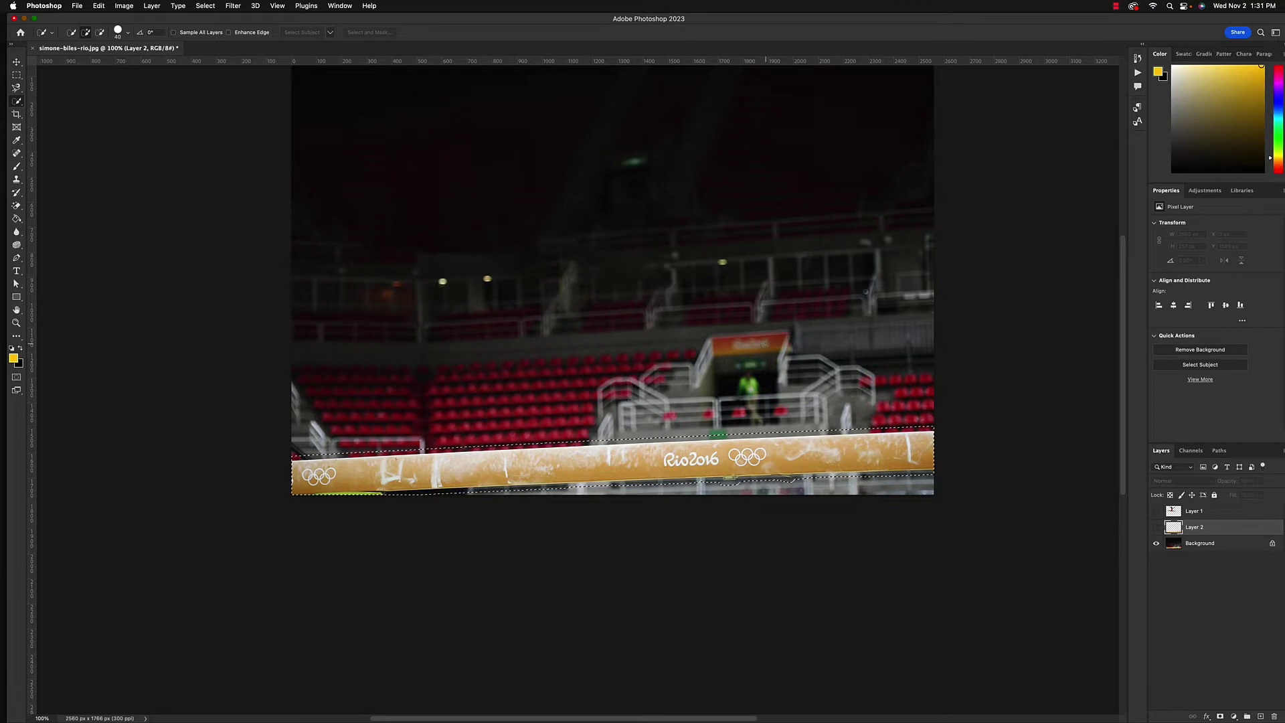
# Try to apply a Content-Aware fill to the expanded beam selection with the hidden Layer 2 active
pyautogui.hotkey('shift', 'BackSpace')
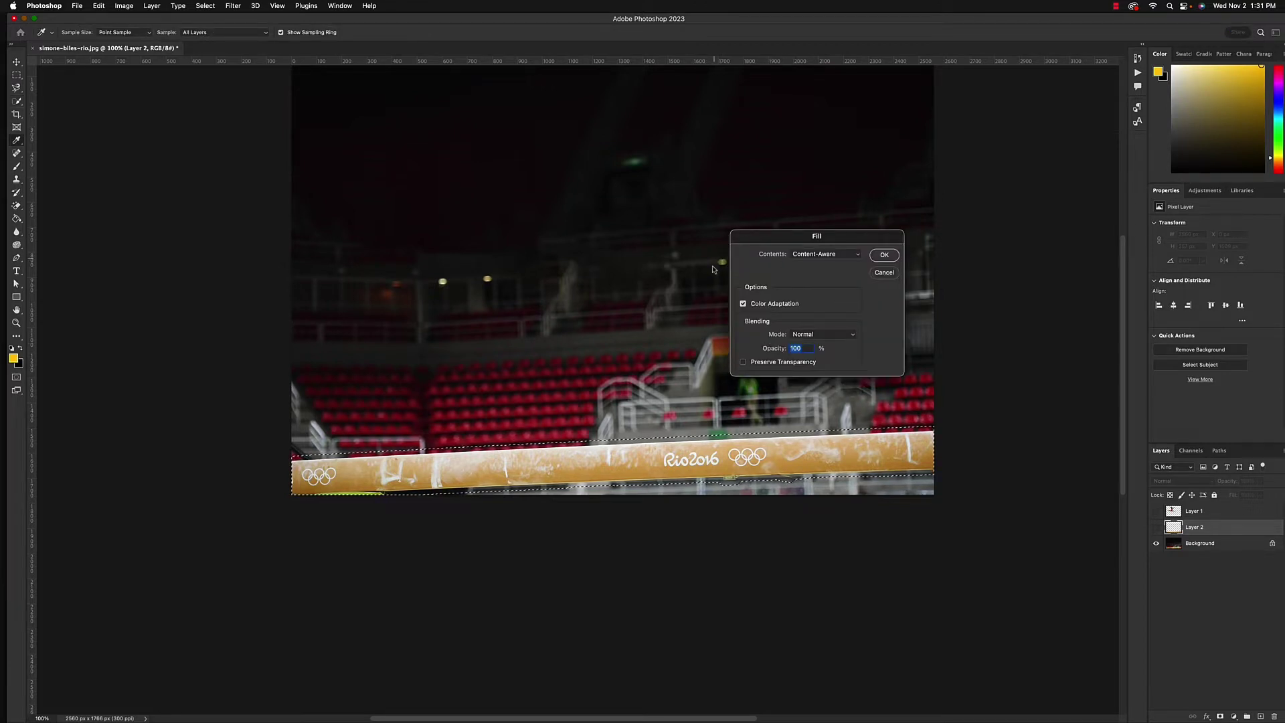
pyautogui.click(884, 255)
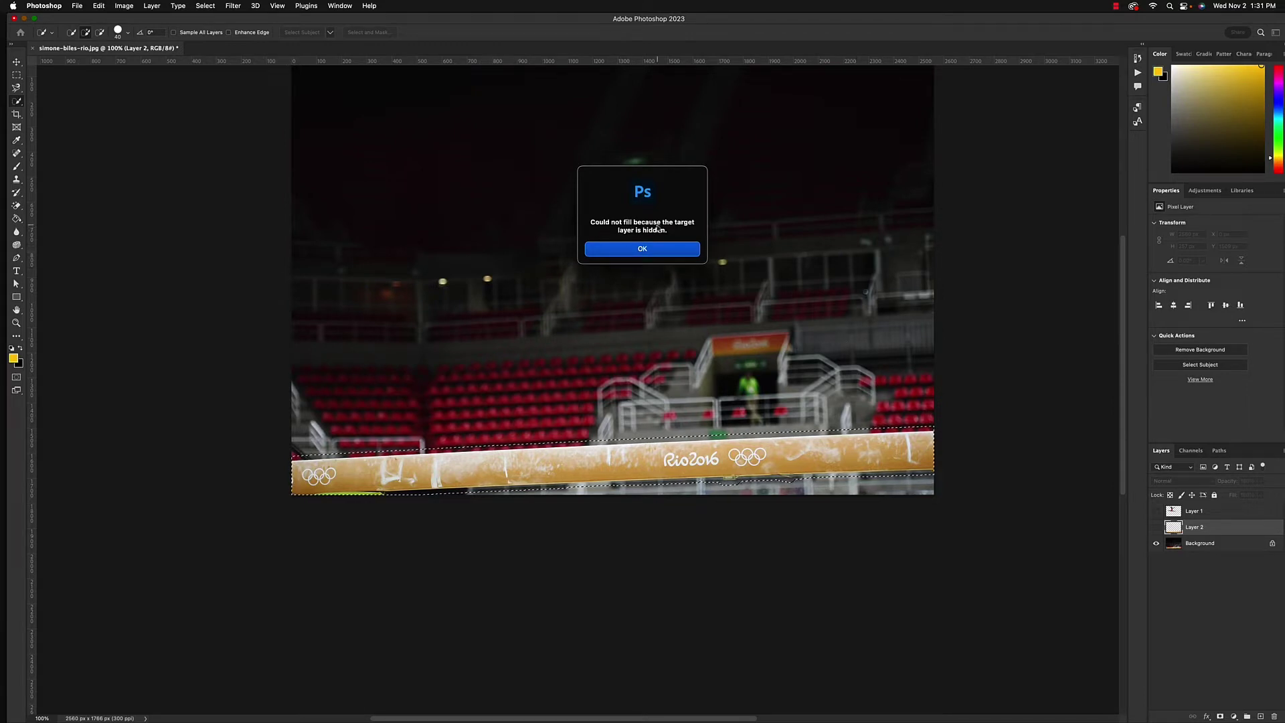
pyautogui.click(651, 251)
# Remove the balance beam from the Background layer with a Content-Aware fill at 100% opacity and clear the selection
pyautogui.click(1199, 543)
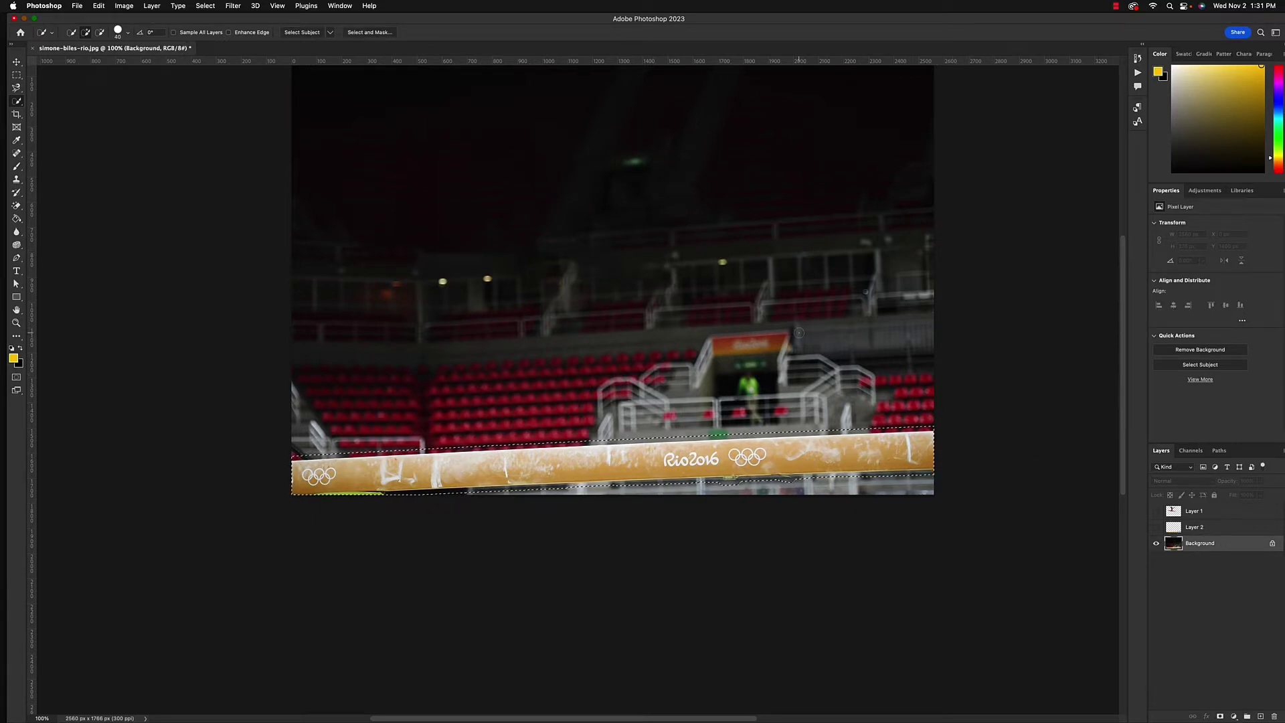
pyautogui.hotkey('shift', 'BackSpace')
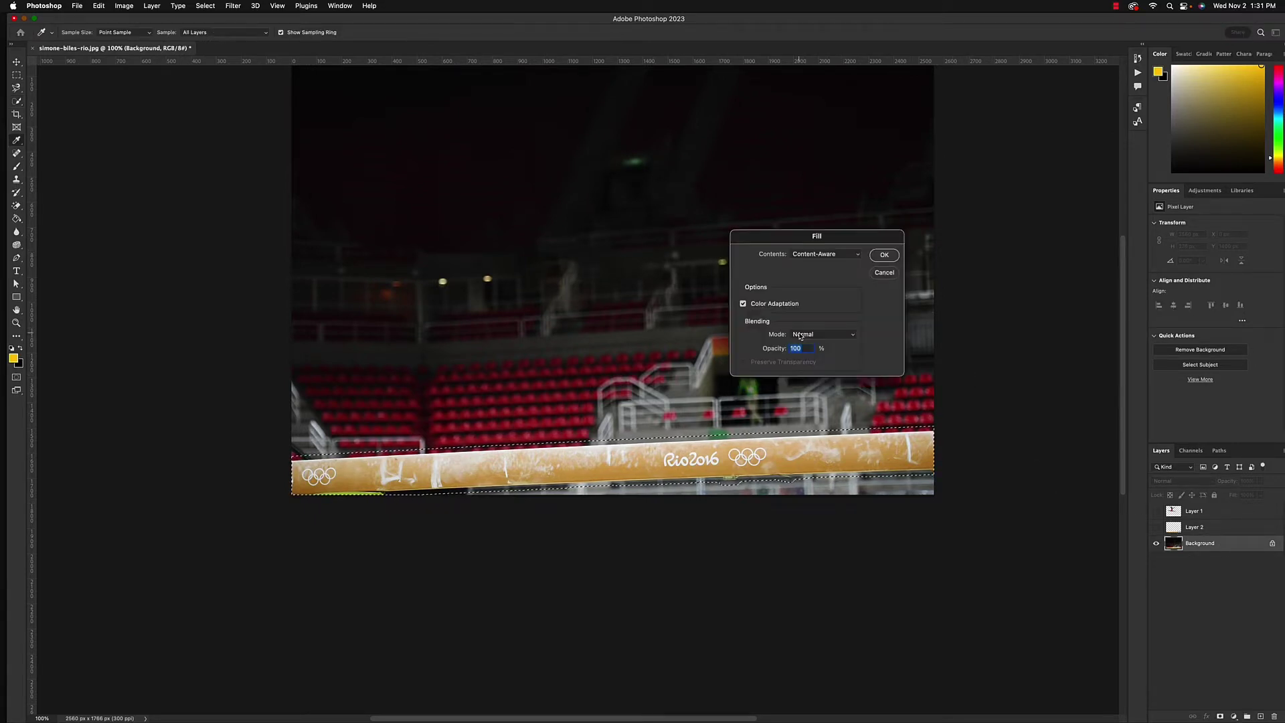
pyautogui.click(884, 254)
pyautogui.press('w')
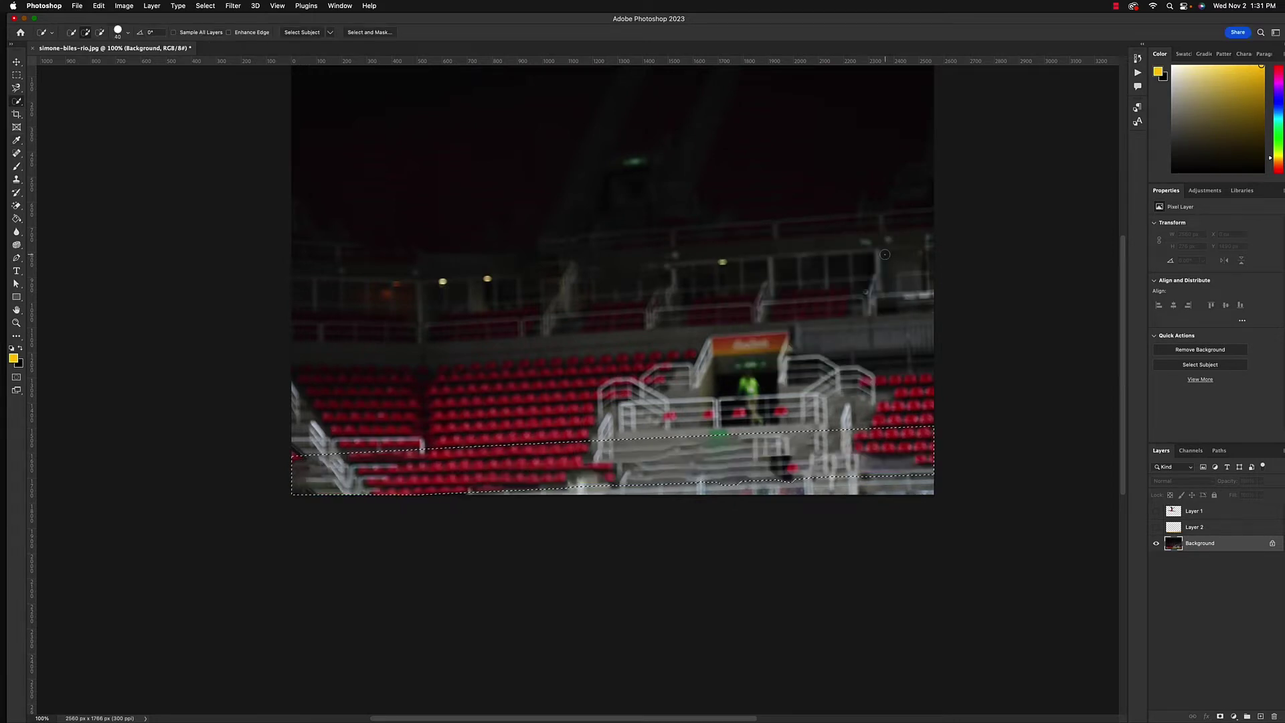
pyautogui.press('super+d')
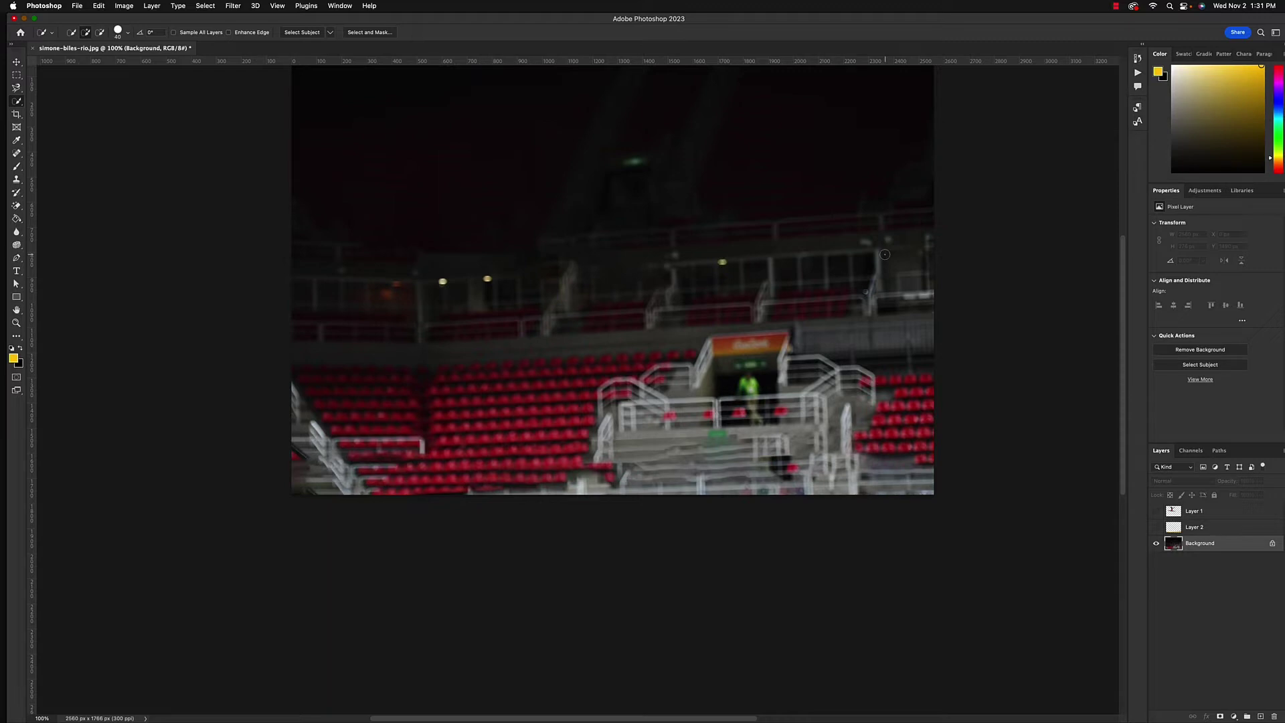
# Show the balance beam and gymnast cutout layers again over the filled Background
pyautogui.scroll(4, 749, 254)
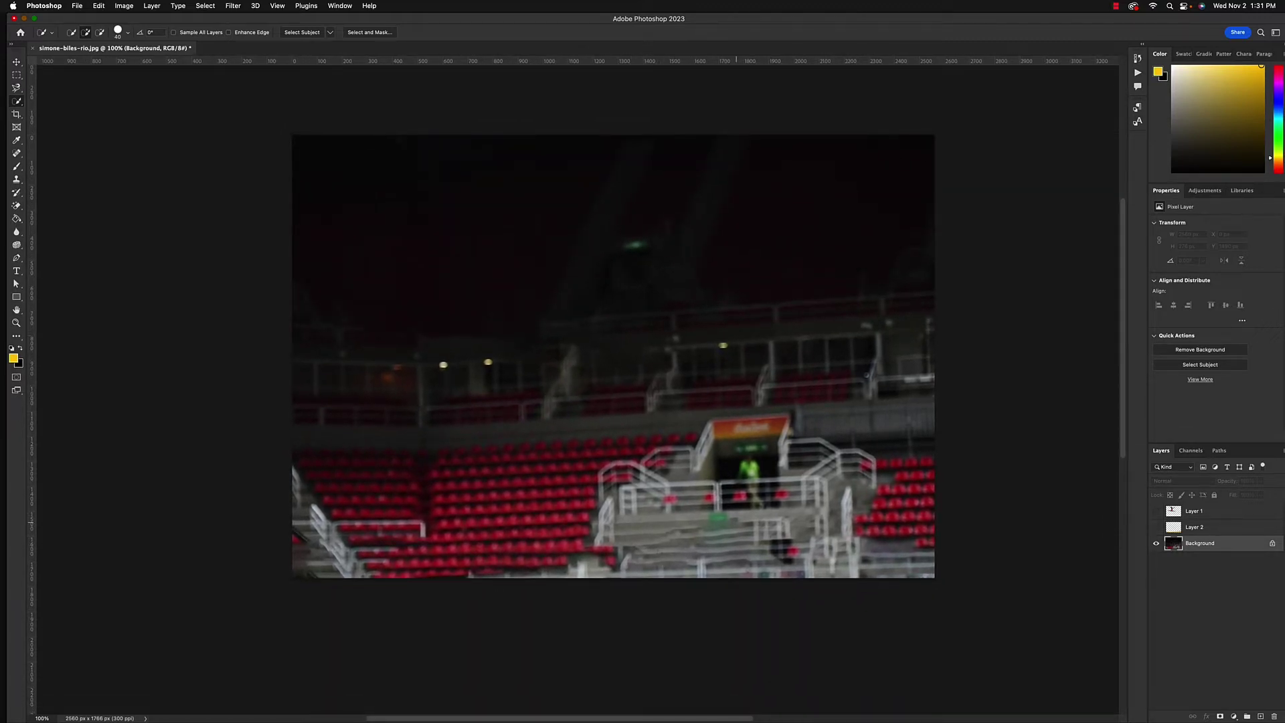
pyautogui.click(1155, 528)
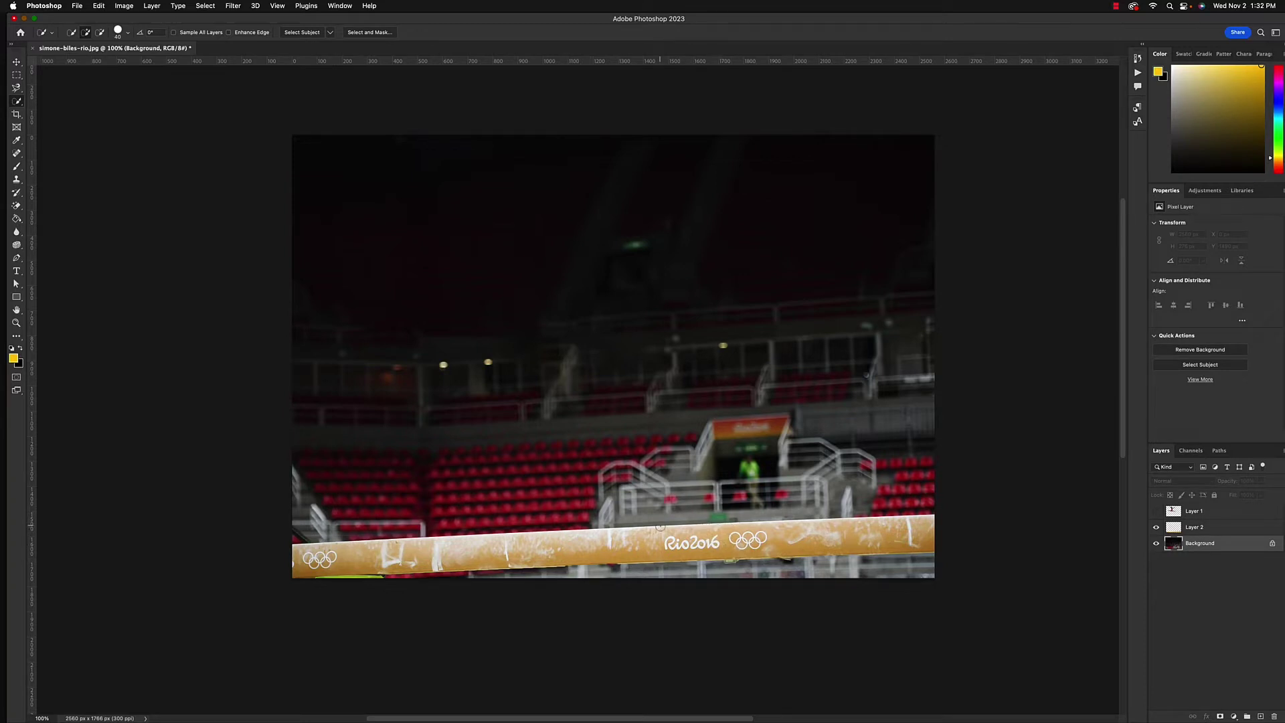
pyautogui.click(1156, 511)
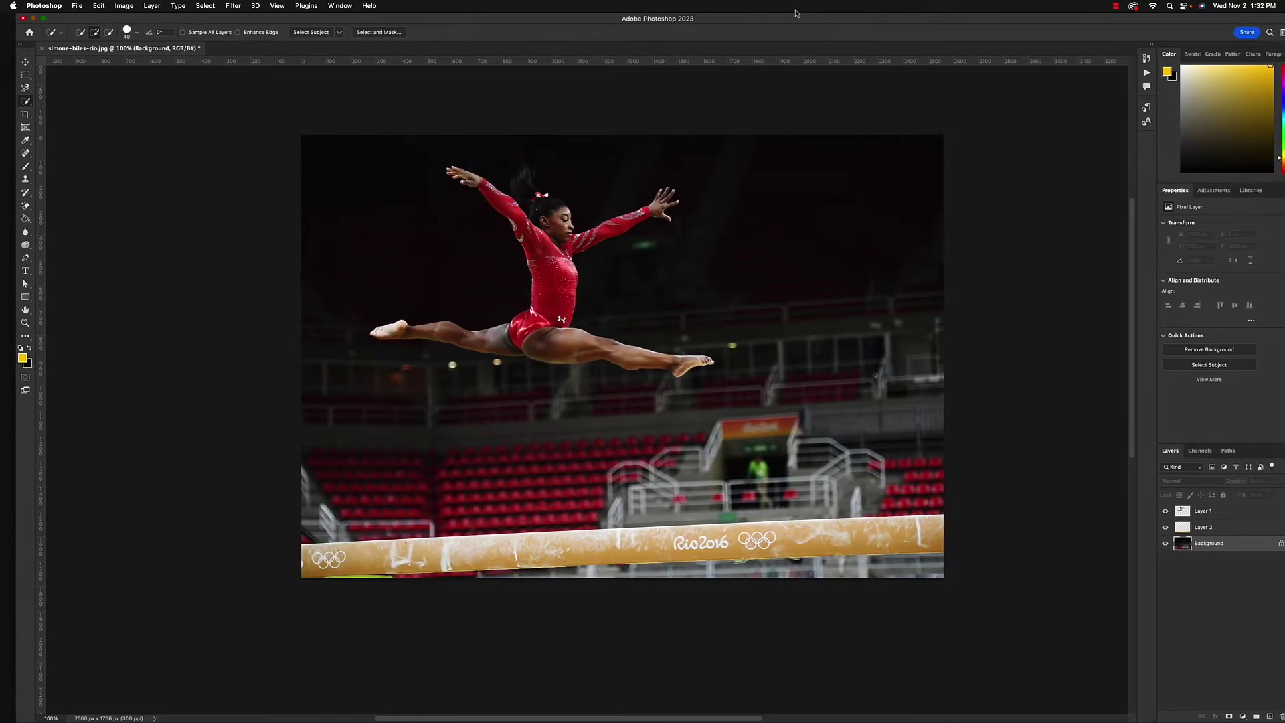
# Save the layered document in Photoshop format as simone-biles-rio2.psd in the Paralax 2022 folder and minimise its window
pyautogui.click(75, 6)
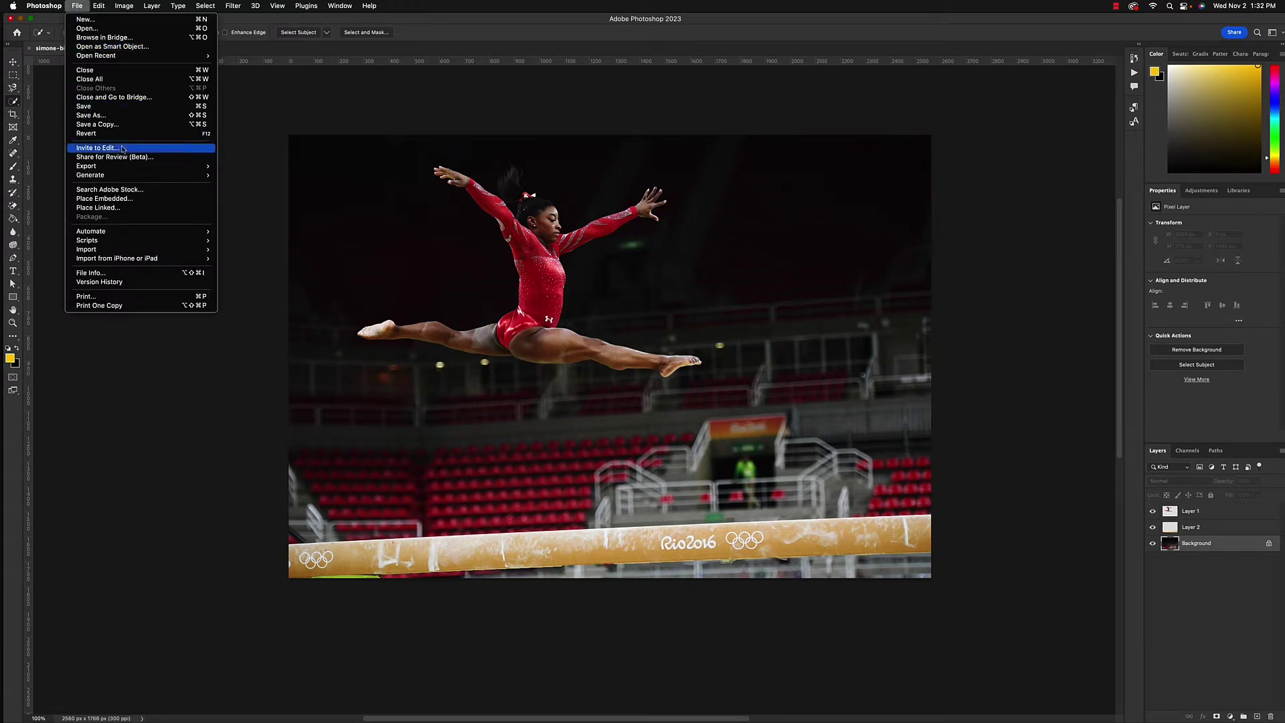
pyautogui.click(103, 115)
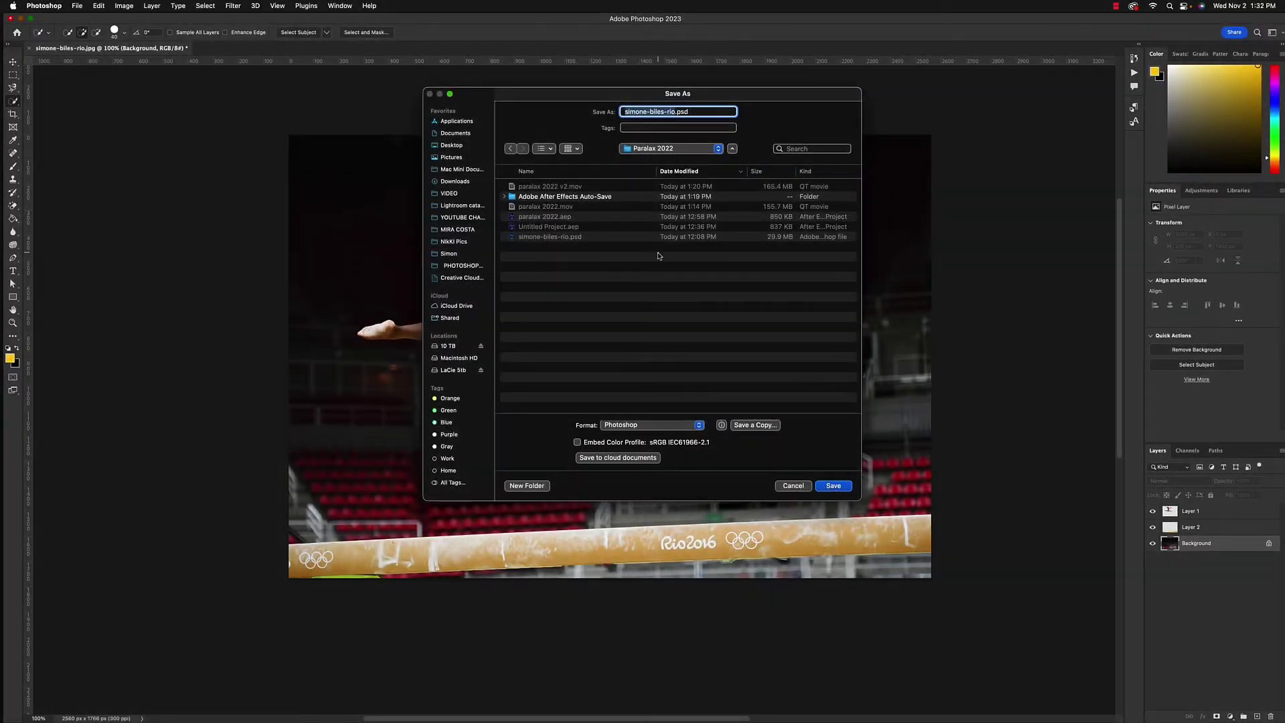
pyautogui.moveTo(716, 93); pyautogui.dragTo(655, 148)
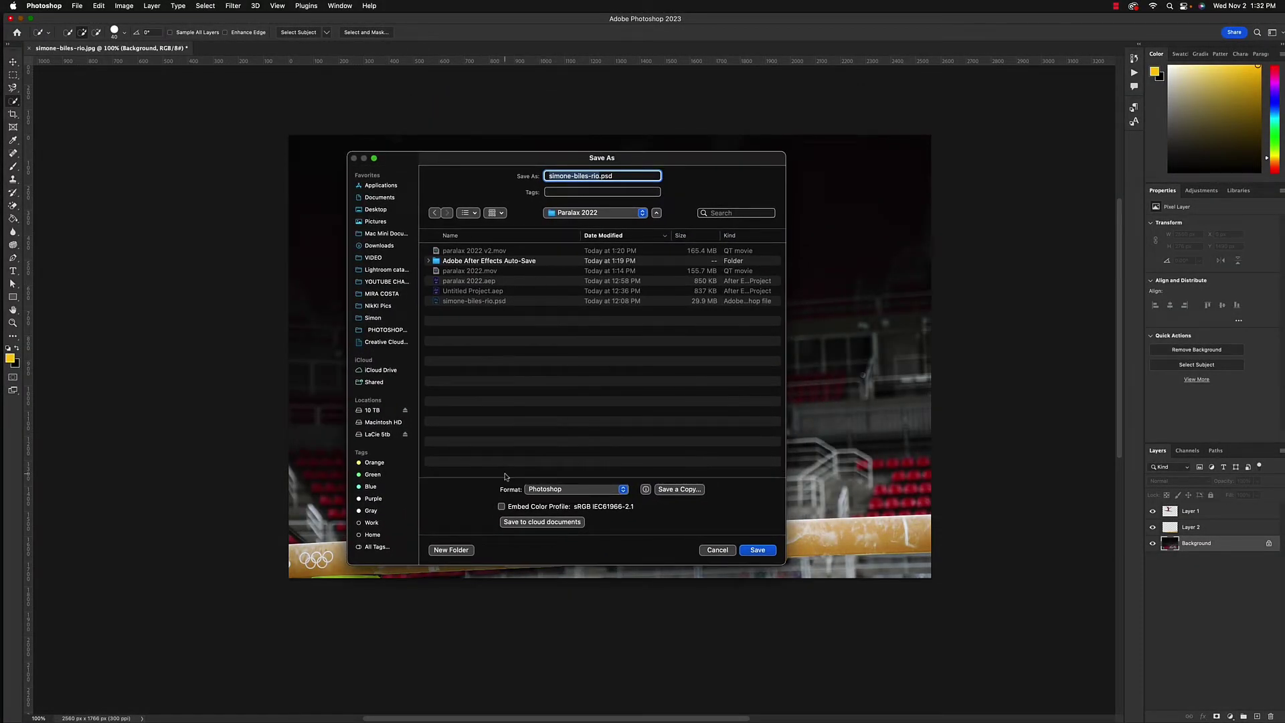
pyautogui.click(624, 490)
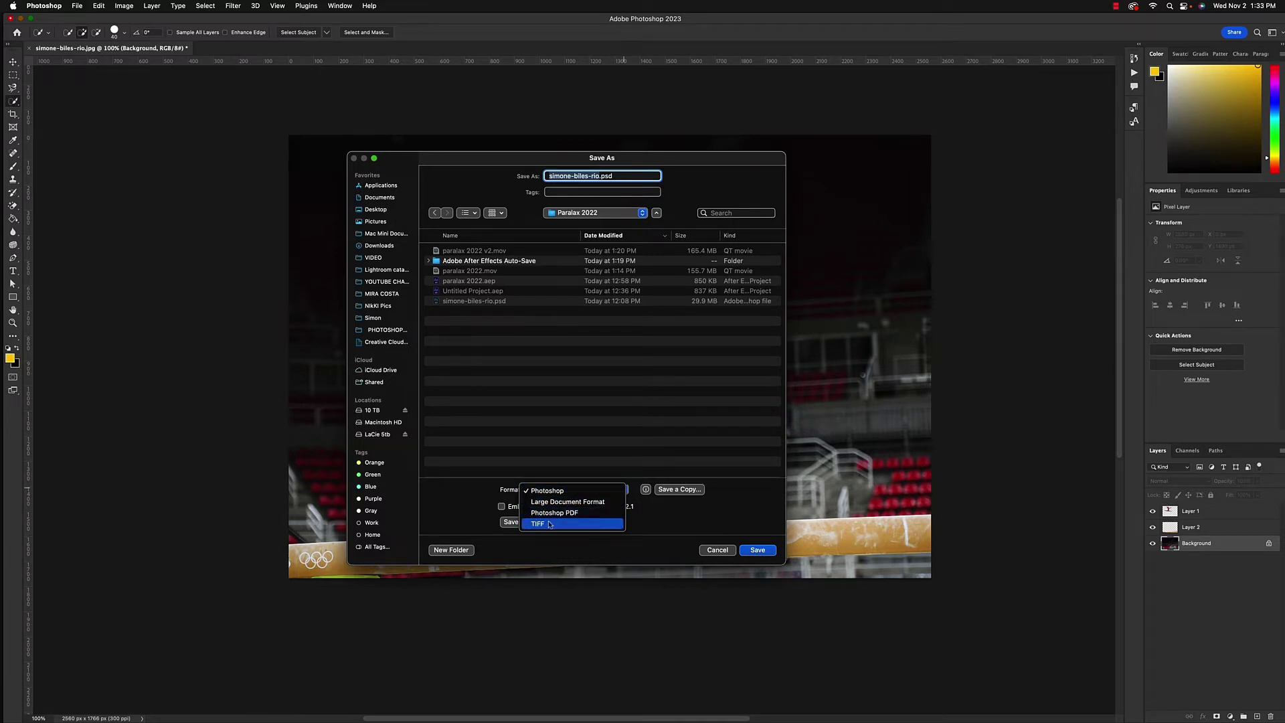
pyautogui.click(585, 489)
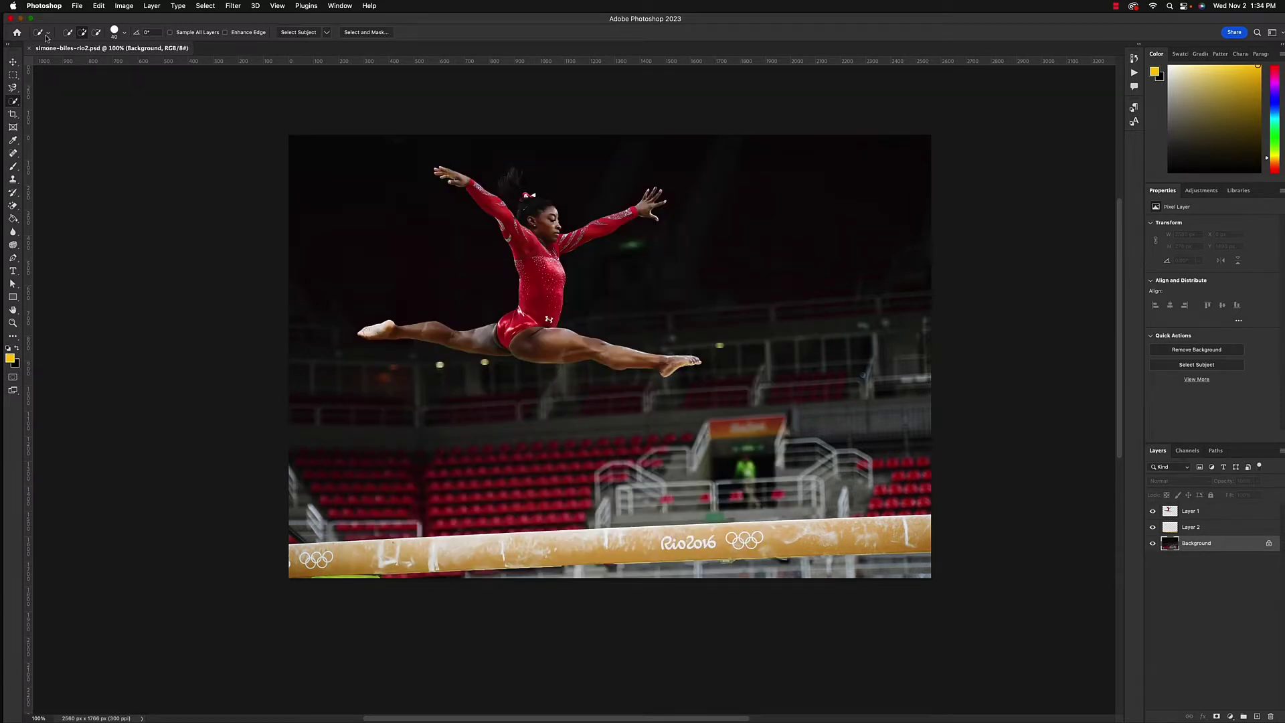
pyautogui.click(20, 19)
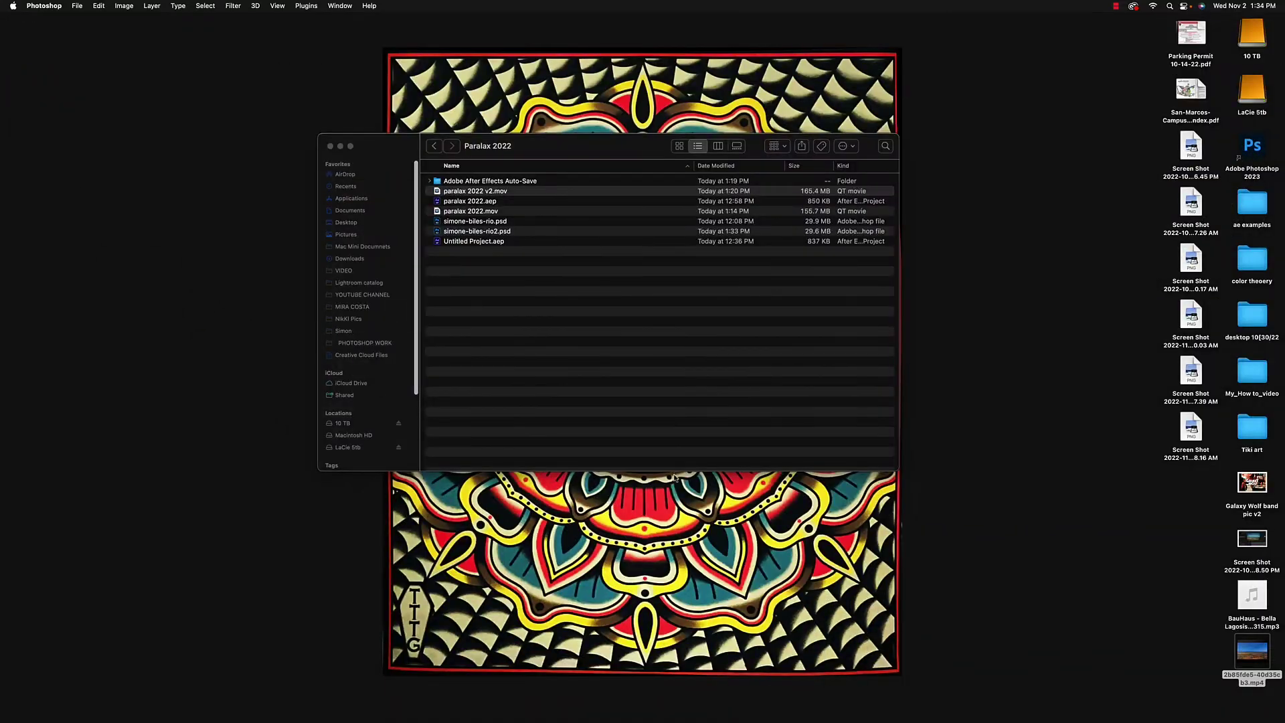
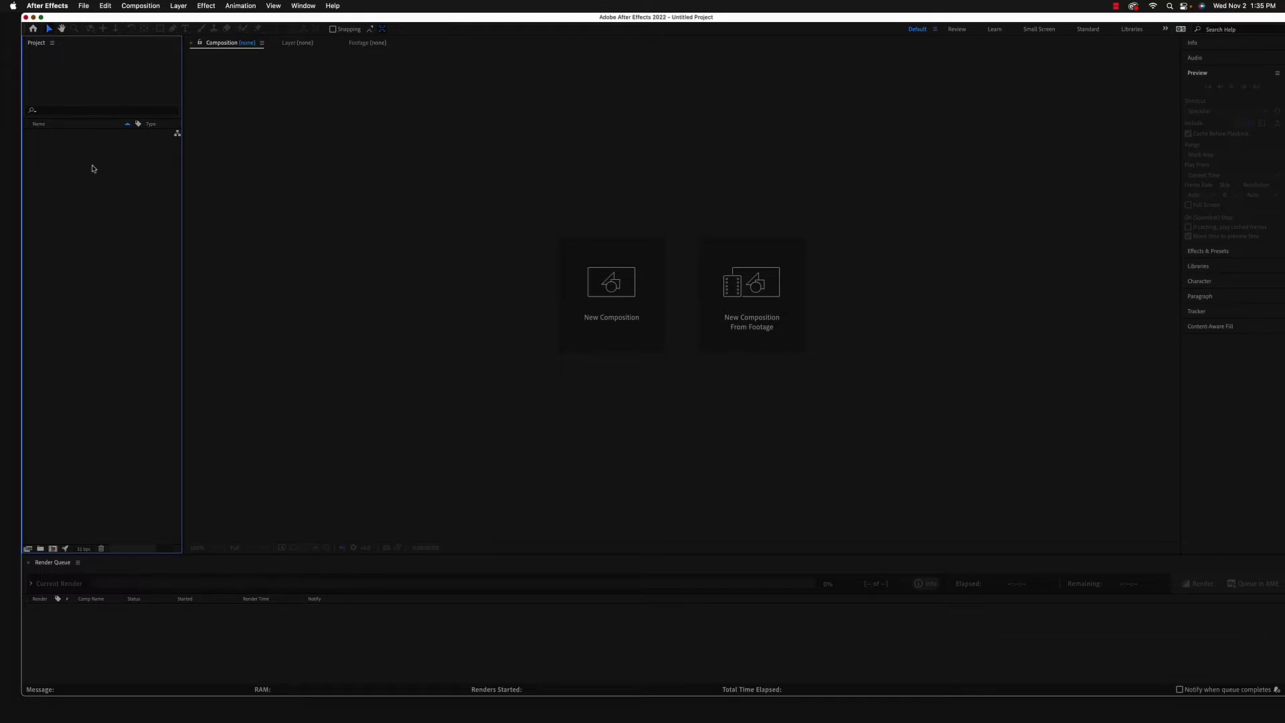
# Start importing simone-biles-rio2.psd from the Paralax 2022 folder as Composition - Retain Layer Sizes
pyautogui.rightClick(52, 178)
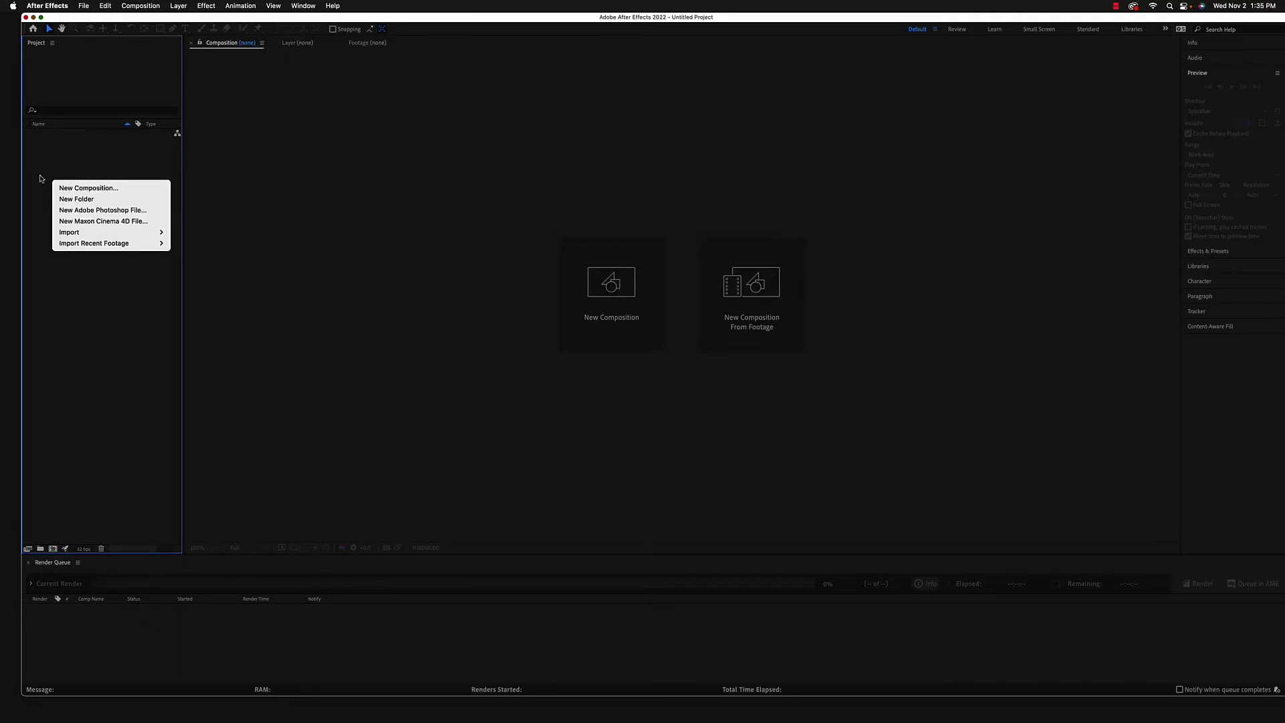
pyautogui.moveTo(78, 235)
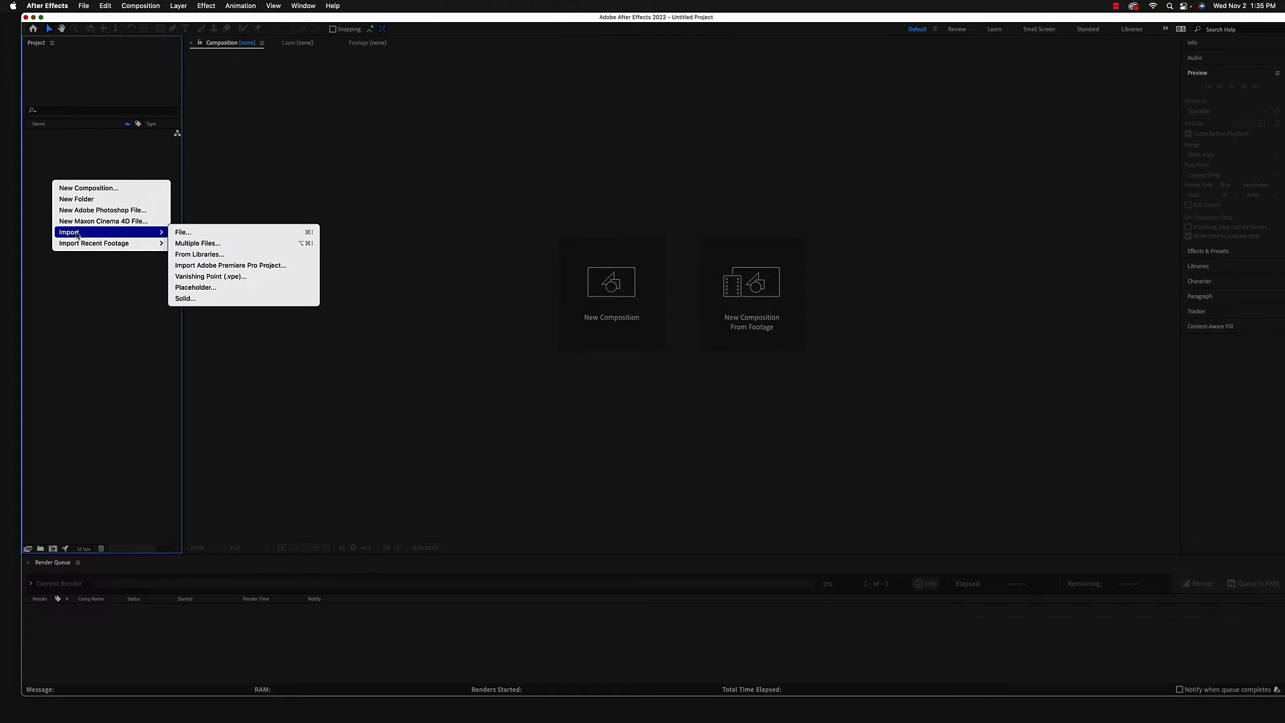
pyautogui.click(184, 233)
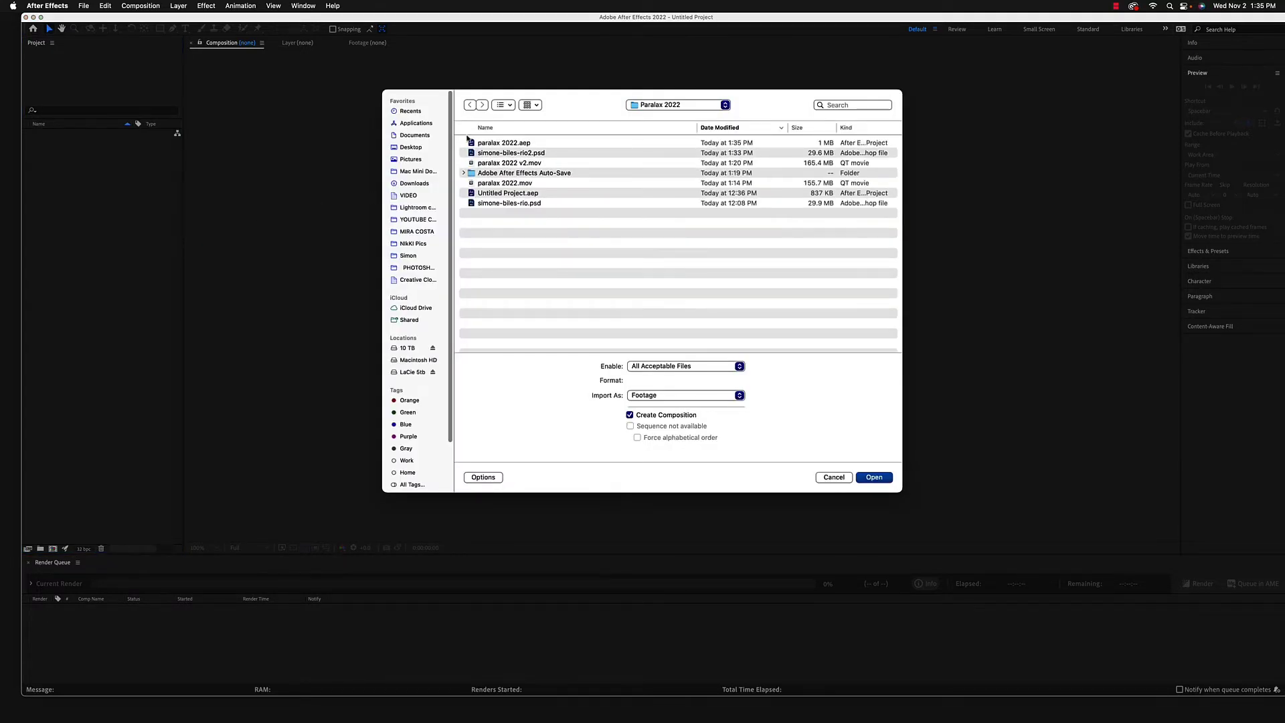
pyautogui.moveTo(574, 106); pyautogui.dragTo(460, 127)
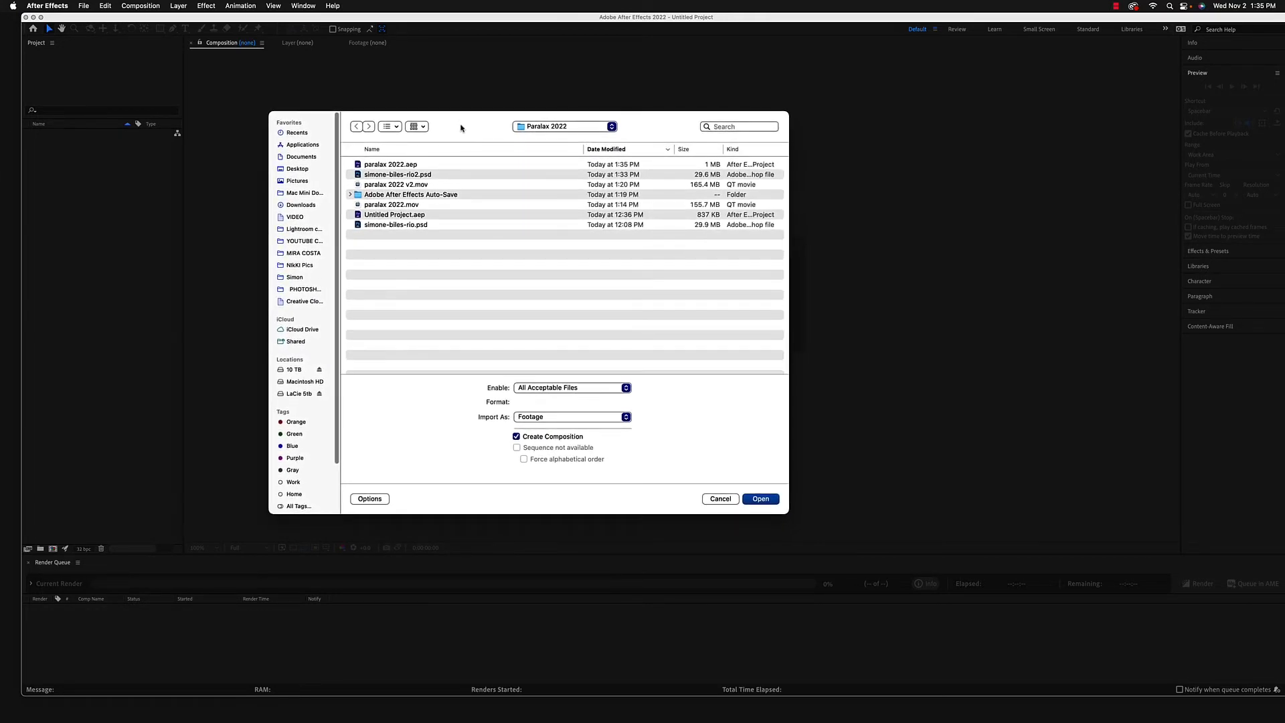
pyautogui.click(385, 175)
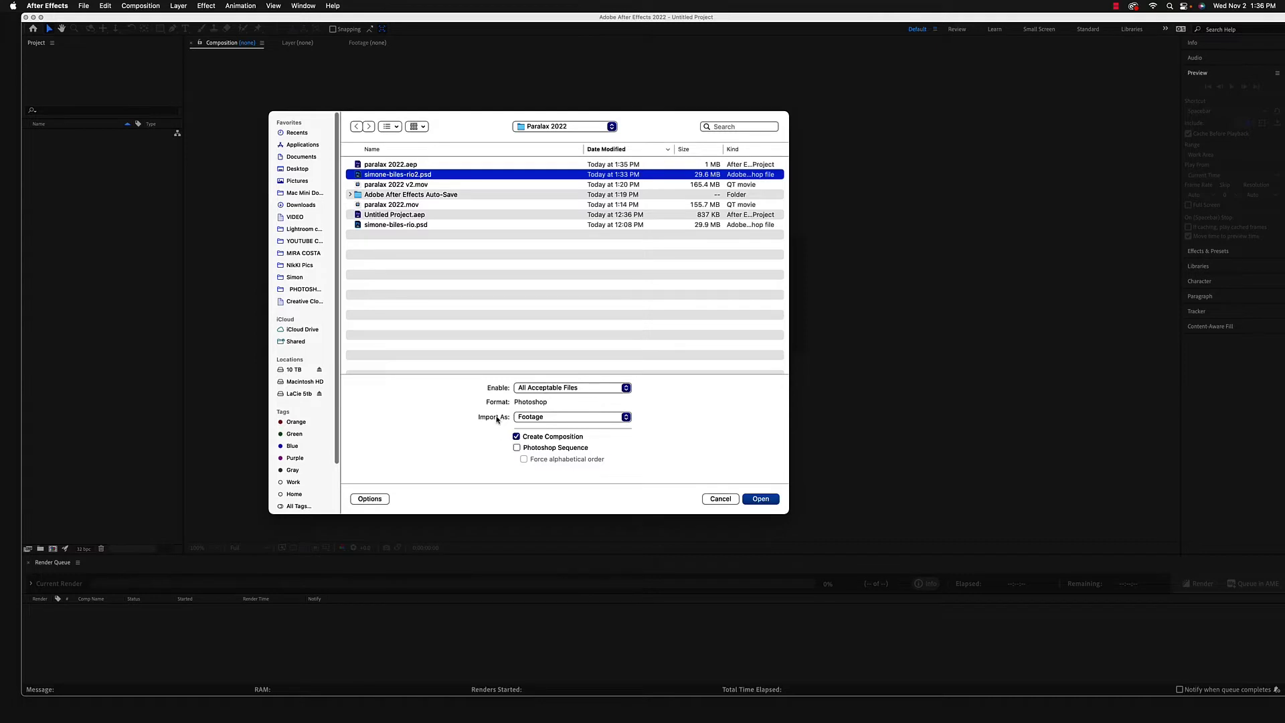
pyautogui.click(626, 418)
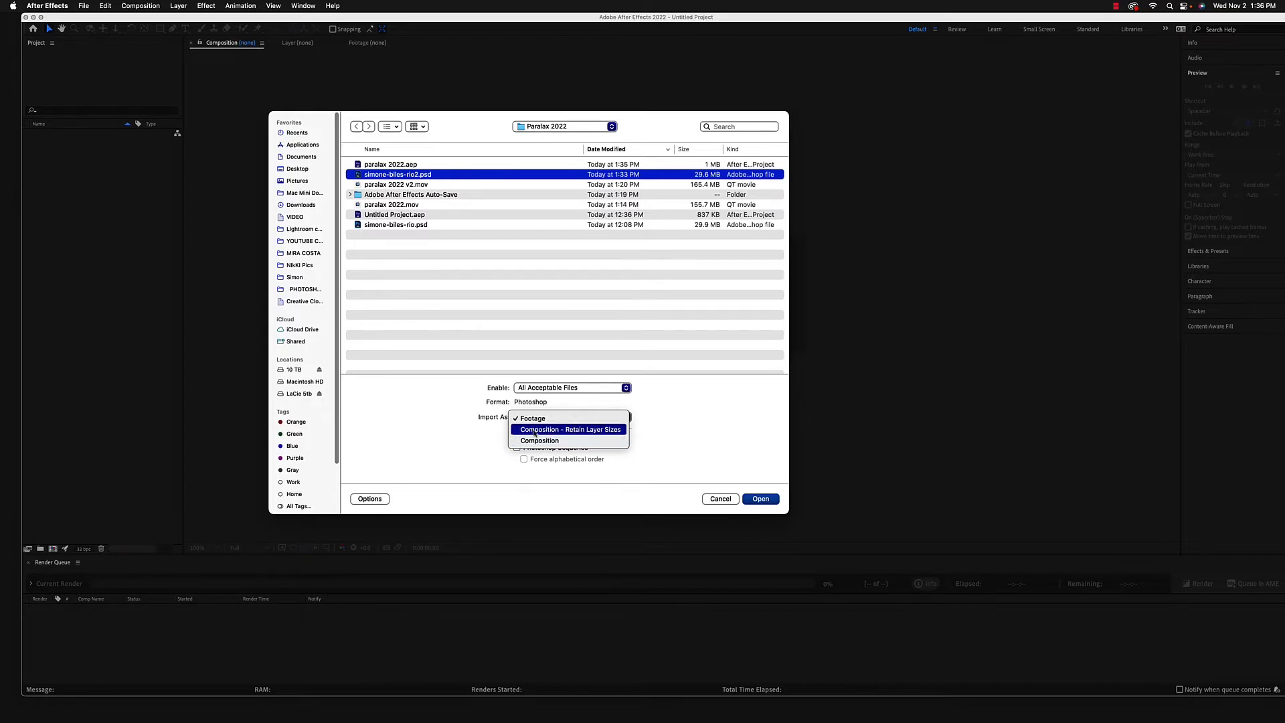
pyautogui.click(580, 429)
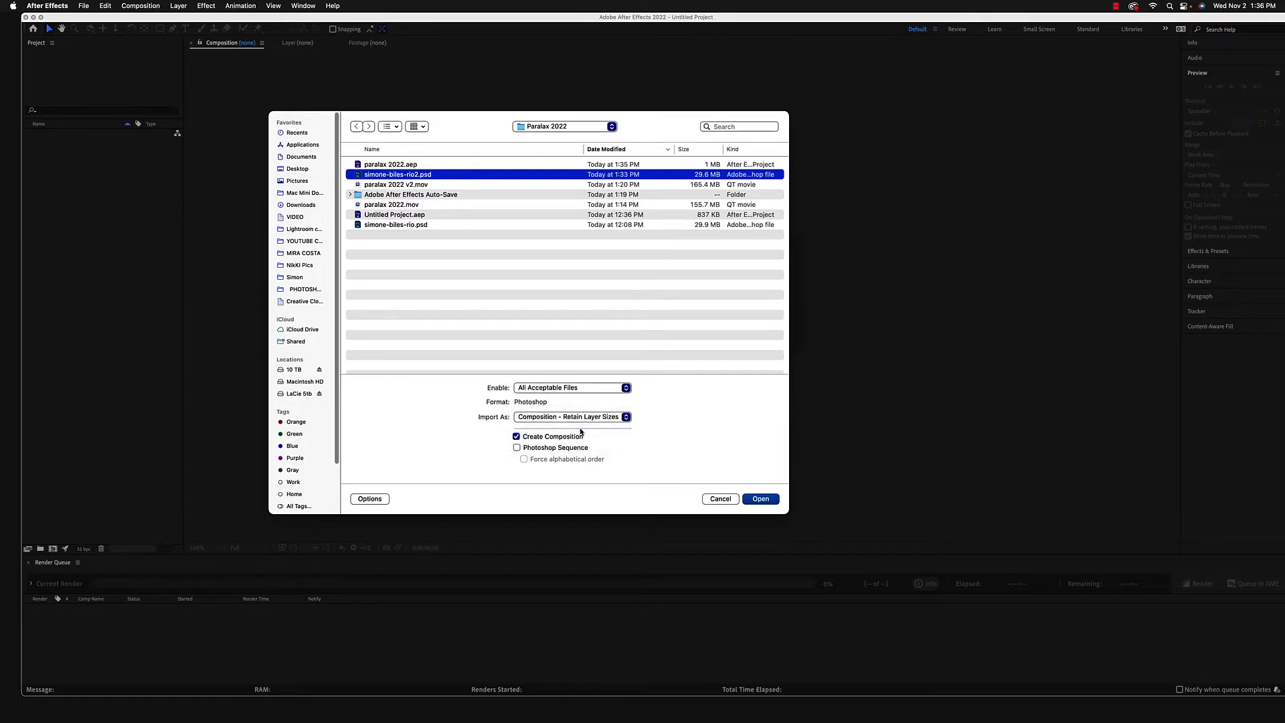
pyautogui.click(758, 499)
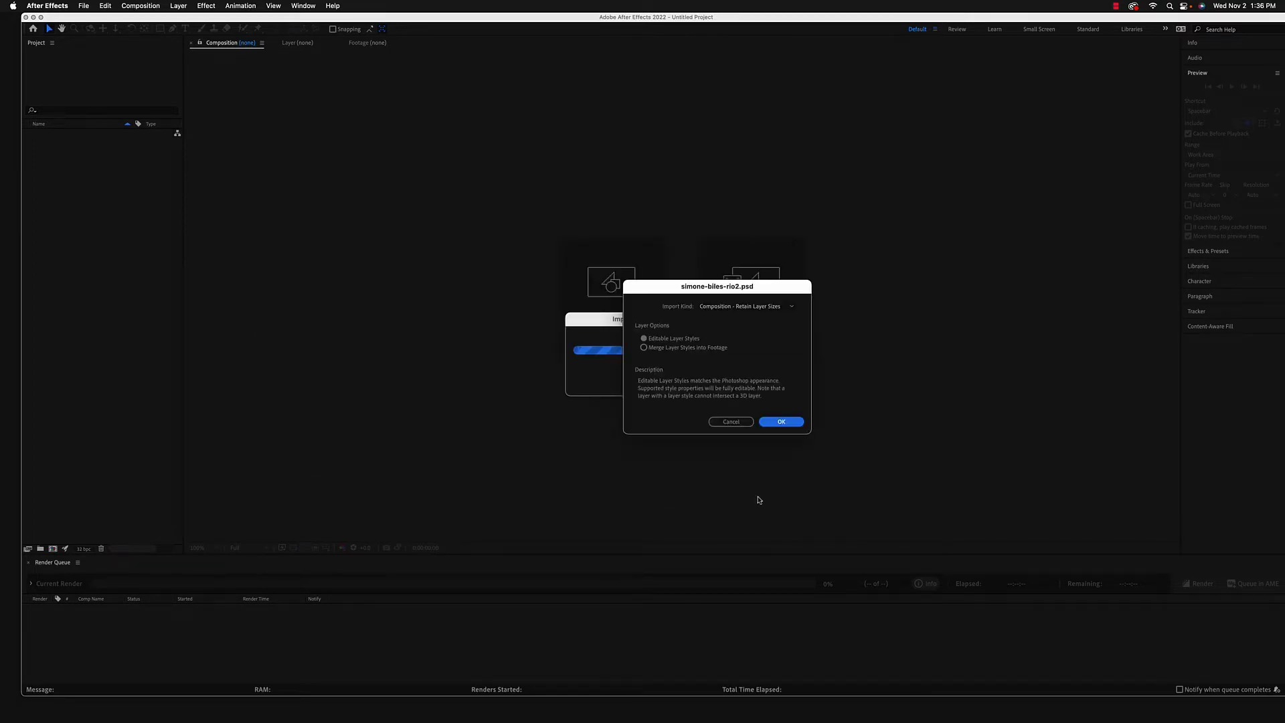
# Complete the PSD import with Editable Layer Styles and open the imported simone-biles-rio2 composition
pyautogui.moveTo(661, 288); pyautogui.dragTo(558, 265)
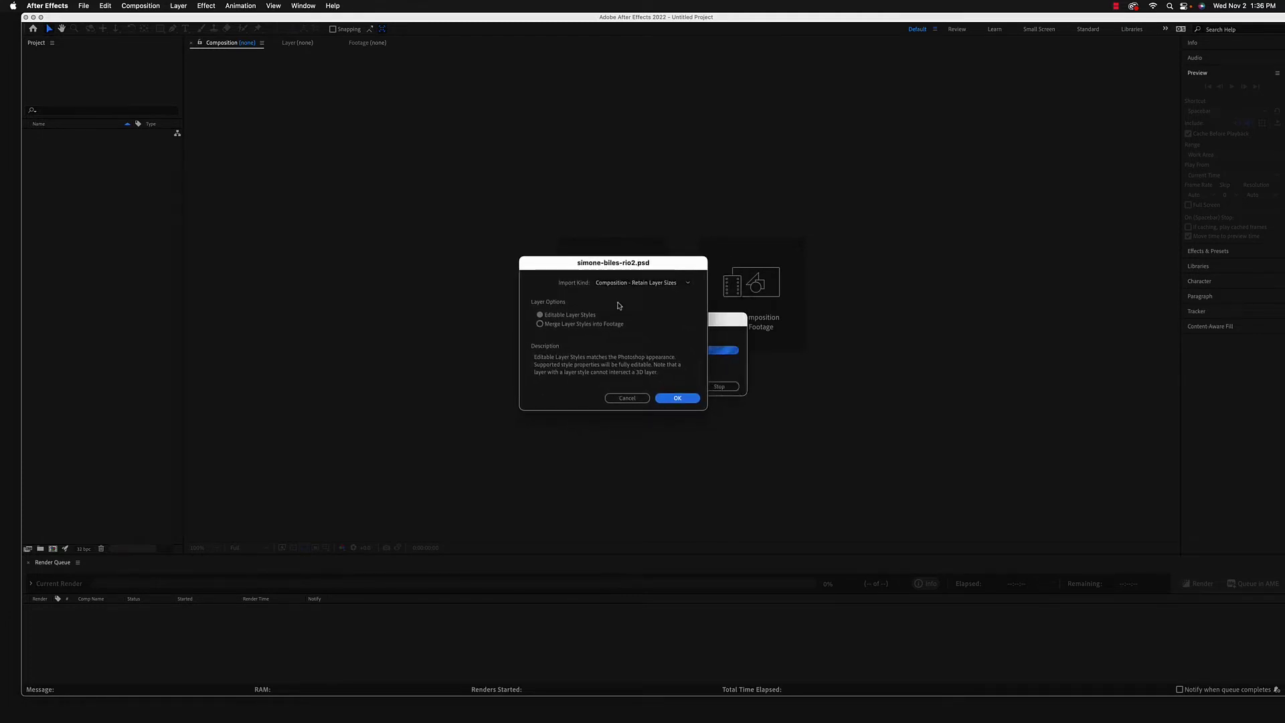
pyautogui.press('Tab')
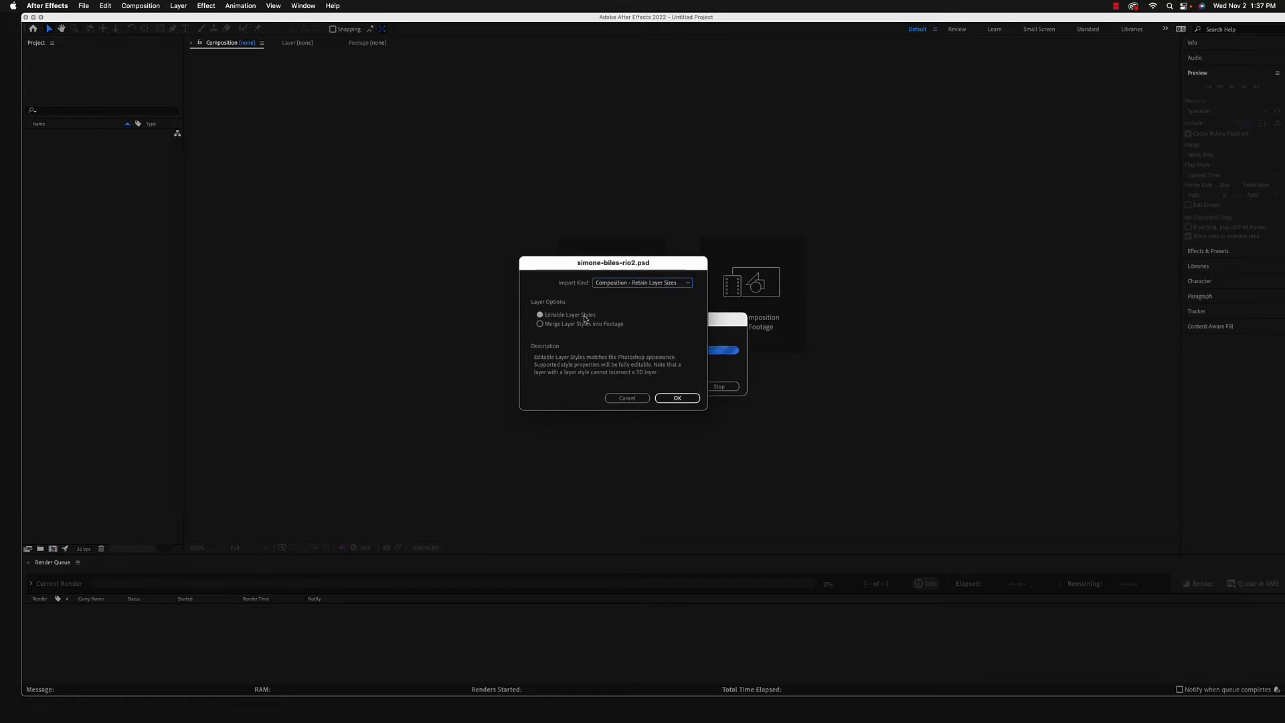
pyautogui.click(680, 397)
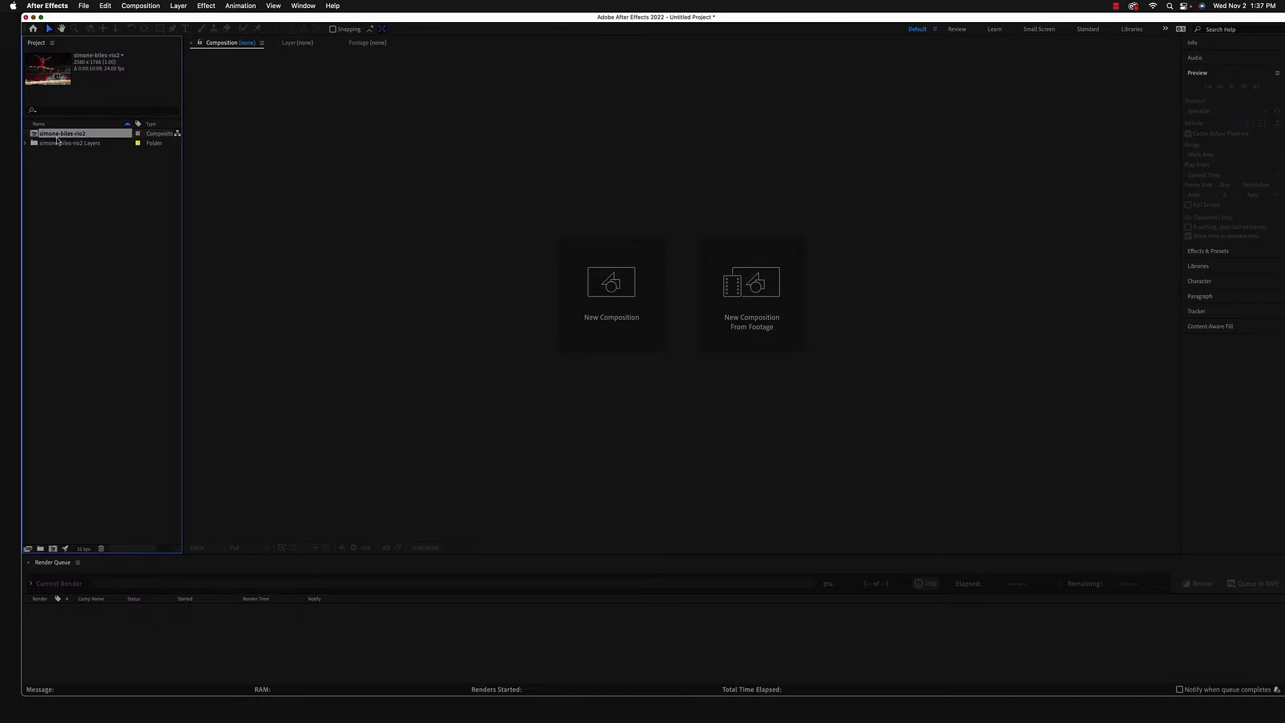
pyautogui.doubleClick(34, 134)
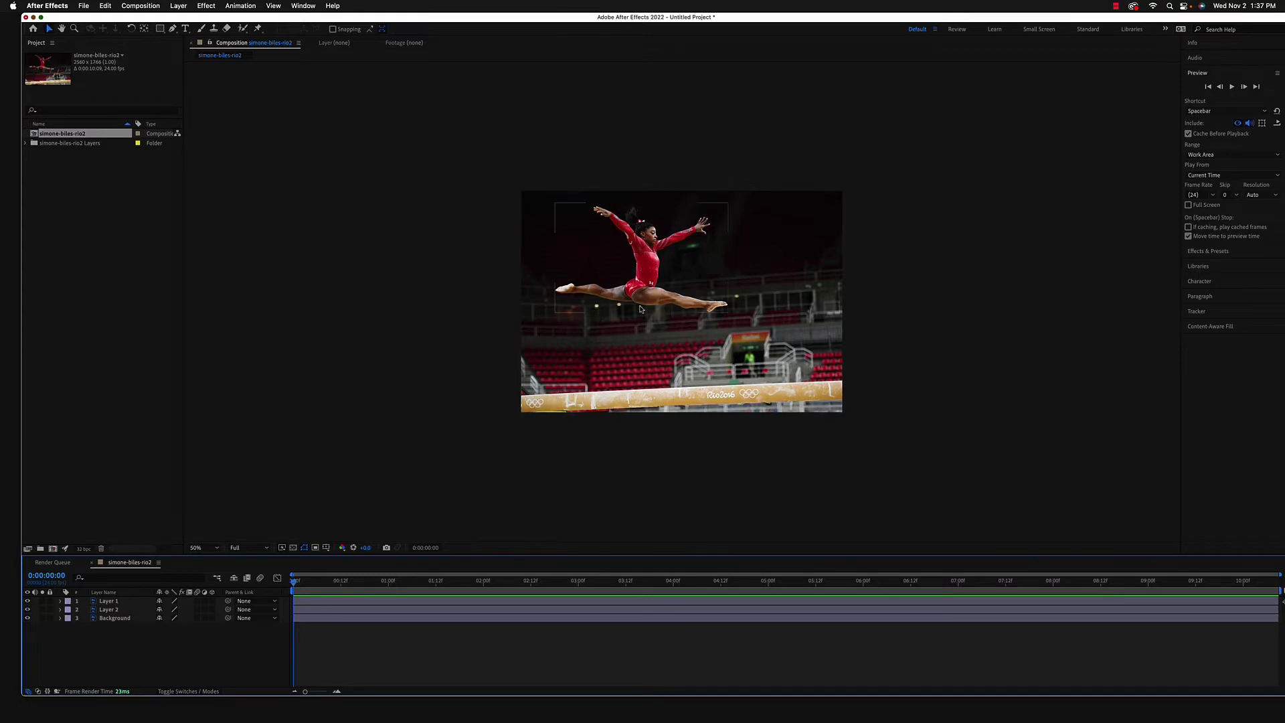
# Rename Layer 1 as gymnast and Layer 2 as bar in the composition's timeline
pyautogui.click(118, 604)
pyautogui.press('Return')
pyautogui.write('gy')
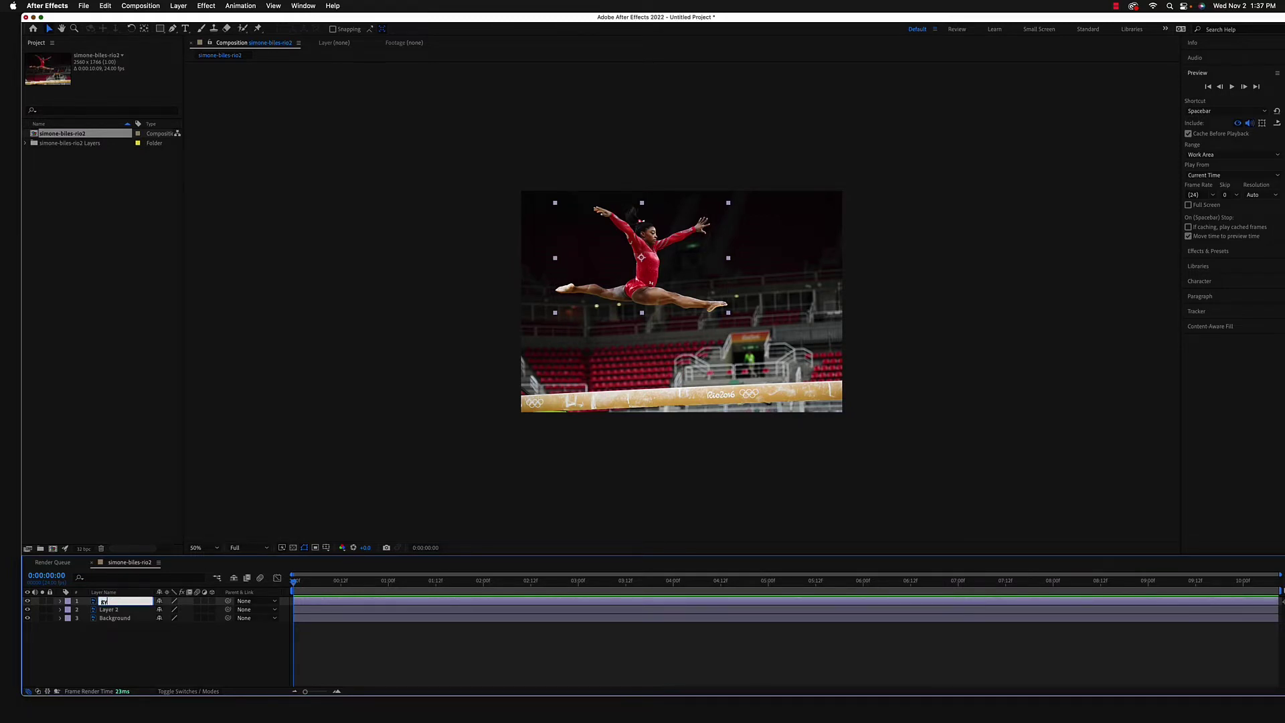
pyautogui.write('mnast')
pyautogui.click(122, 610)
pyautogui.press('Return')
pyautogui.write('bar')
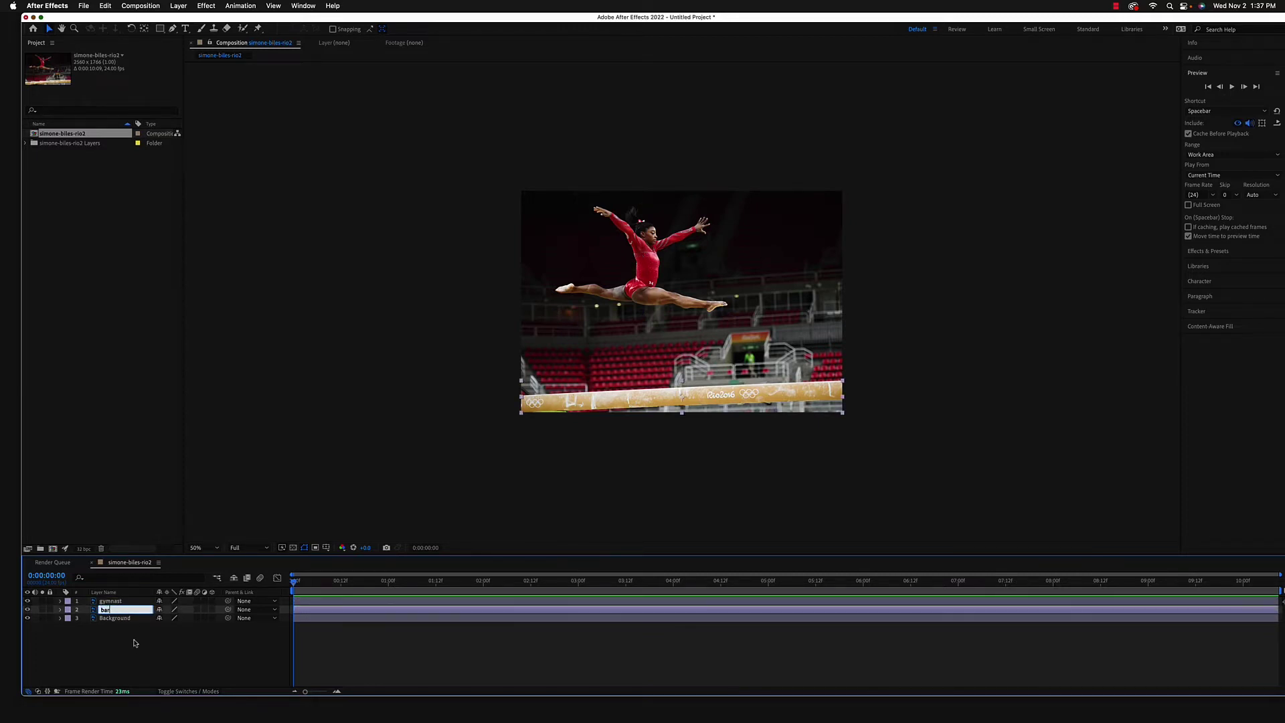
pyautogui.click(132, 637)
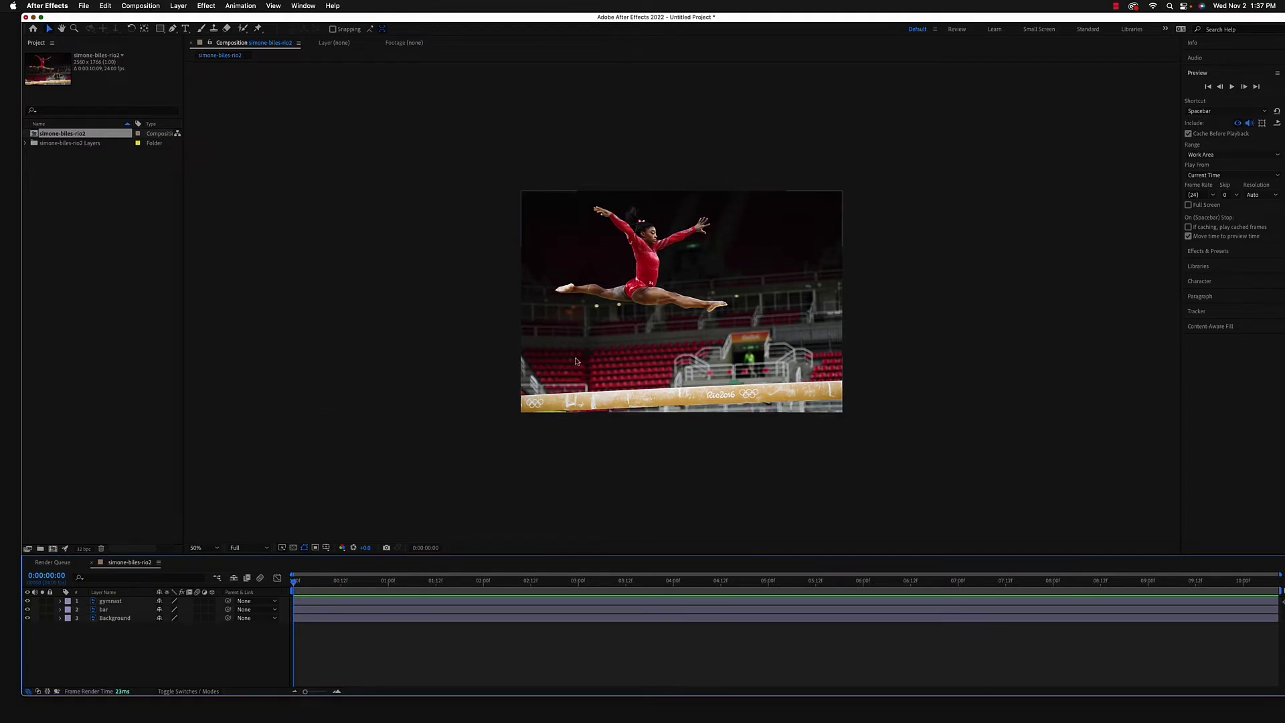
# Add a Two-Node Camera with depth of field enabled to the composition and keep the Classic 3D renderer
pyautogui.press('/')
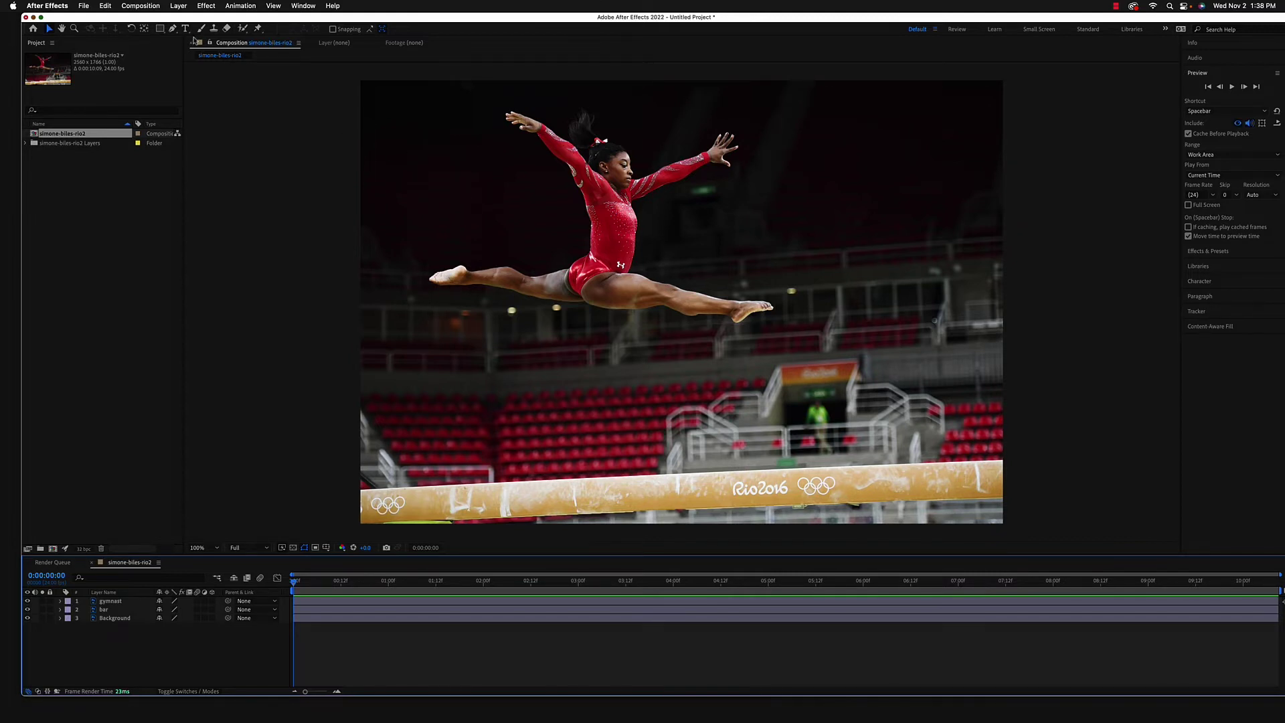
pyautogui.click(178, 7)
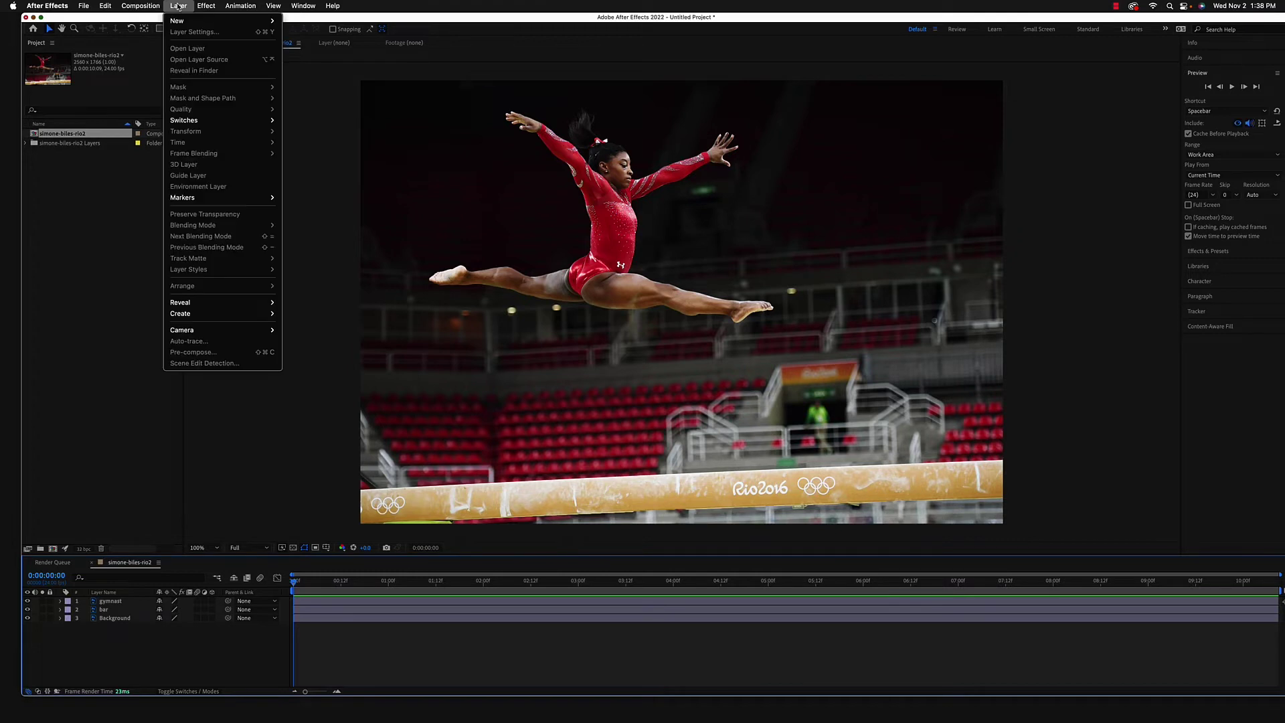
pyautogui.moveTo(187, 22)
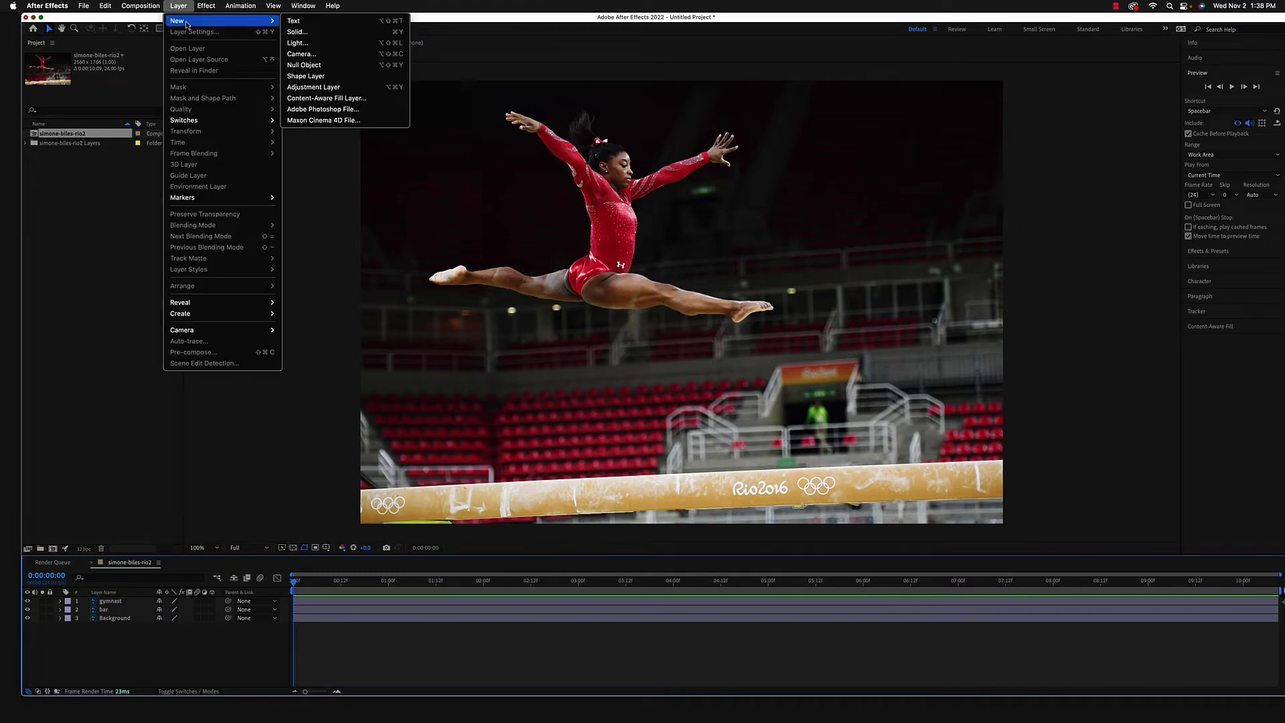
pyautogui.click(300, 53)
pyautogui.click(582, 187)
pyautogui.click(549, 209)
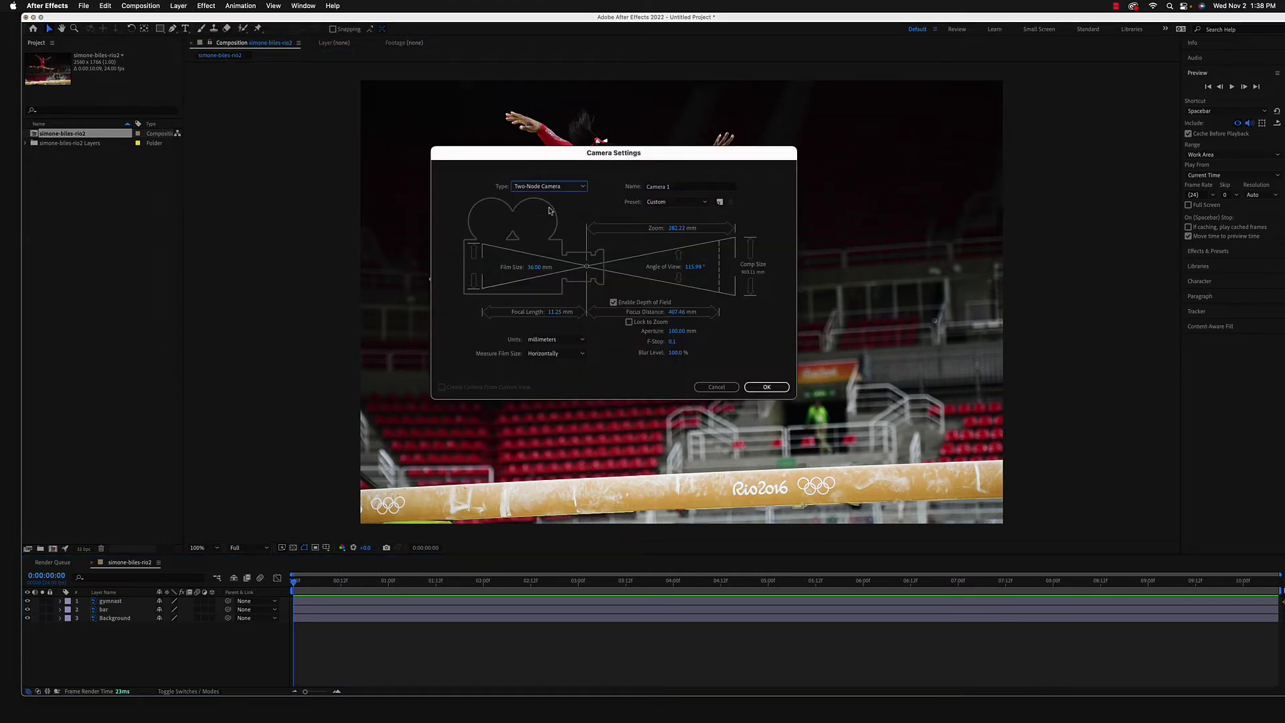
pyautogui.click(613, 302)
pyautogui.click(763, 386)
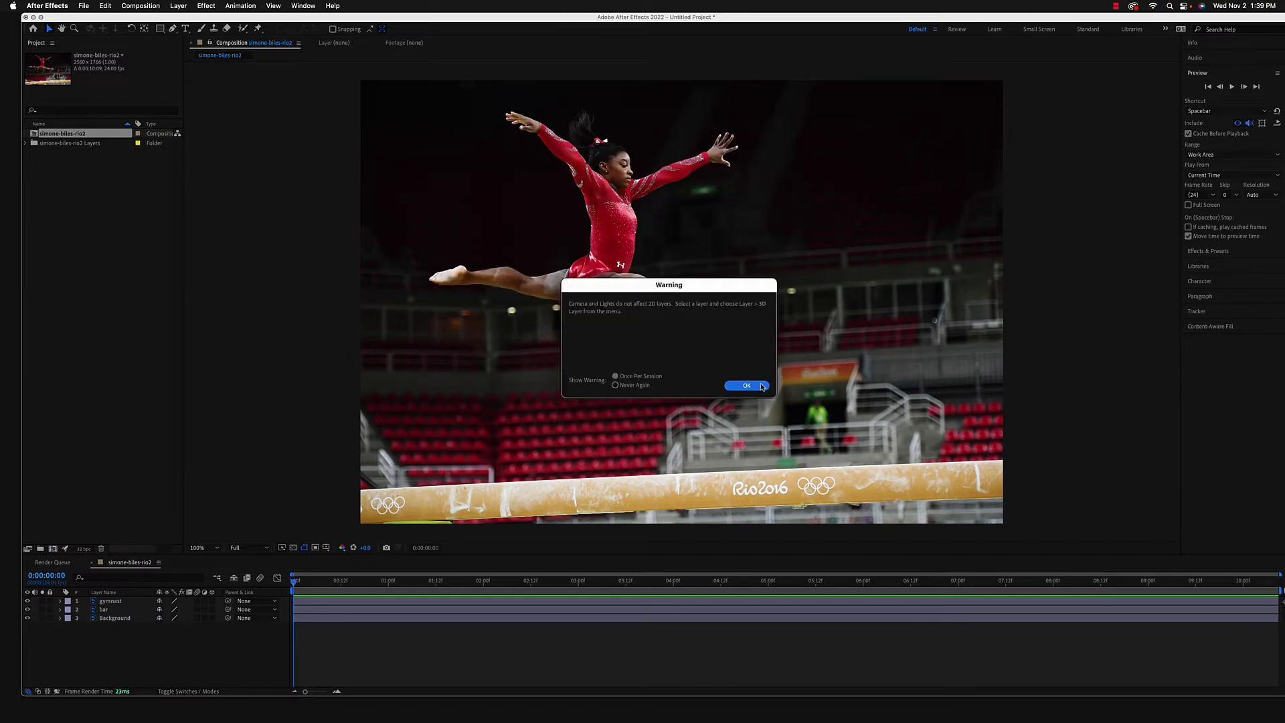
pyautogui.click(762, 387)
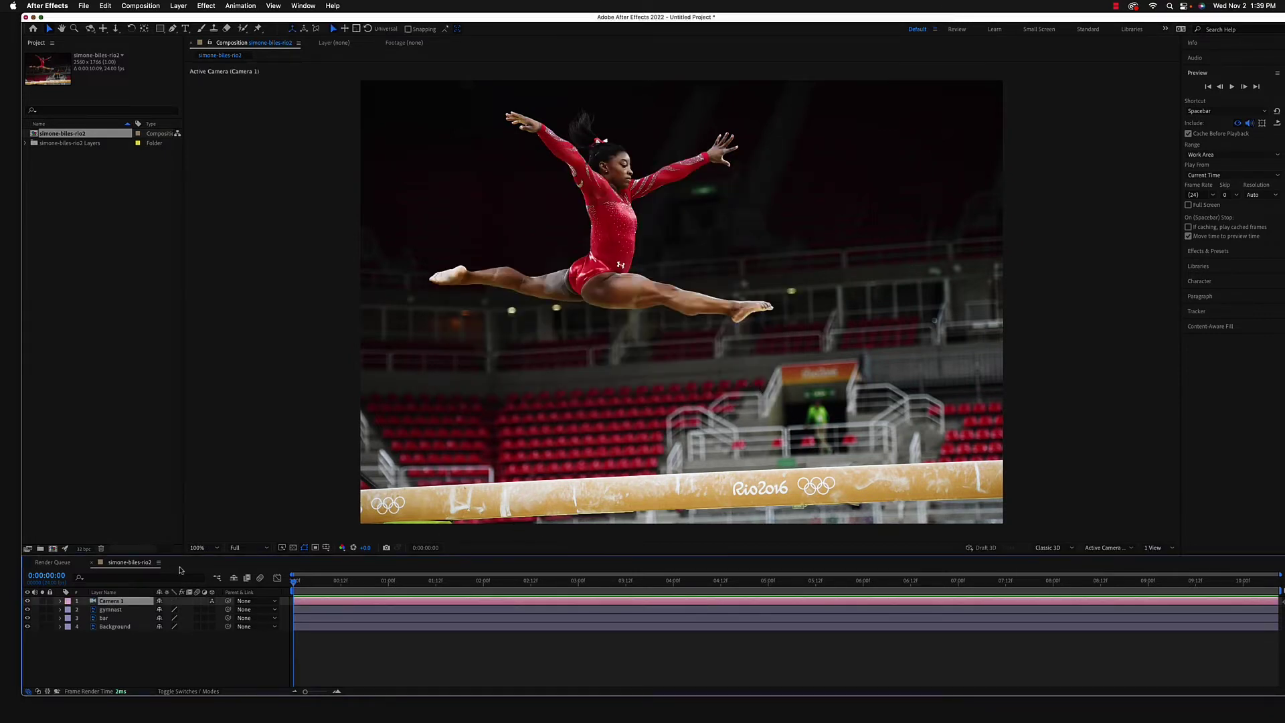
pyautogui.click(1048, 547)
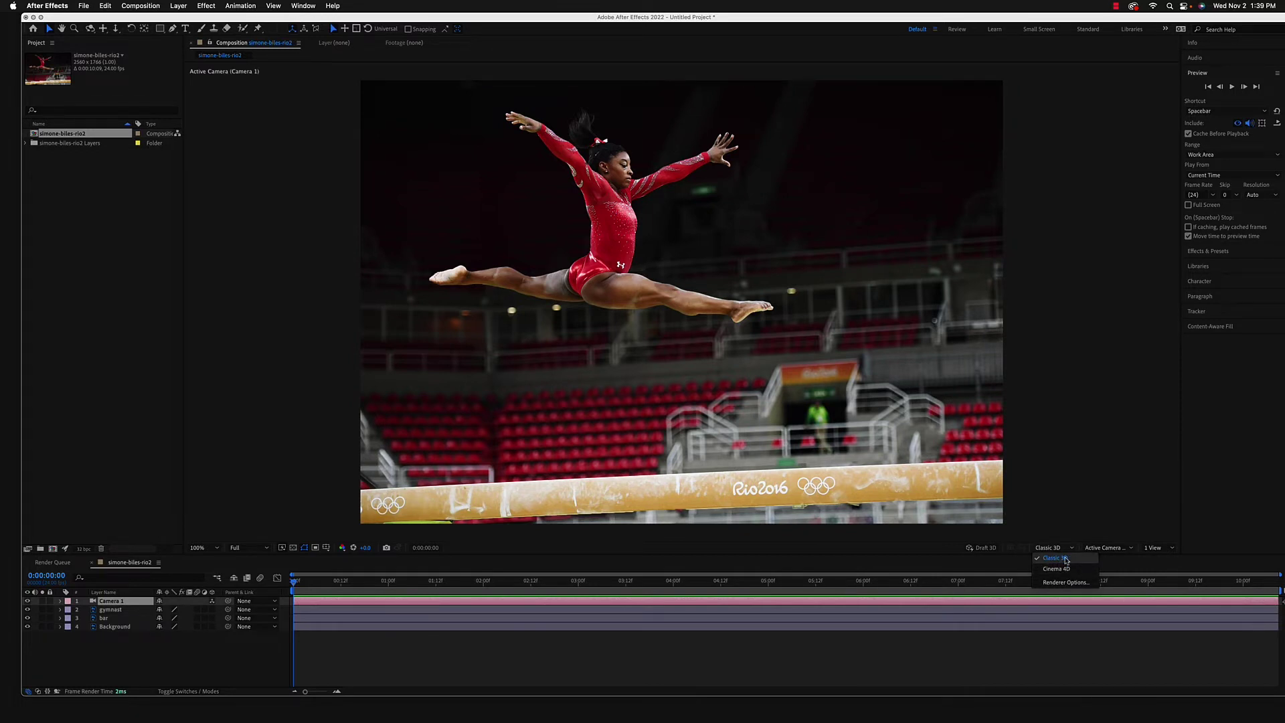
pyautogui.click(1055, 558)
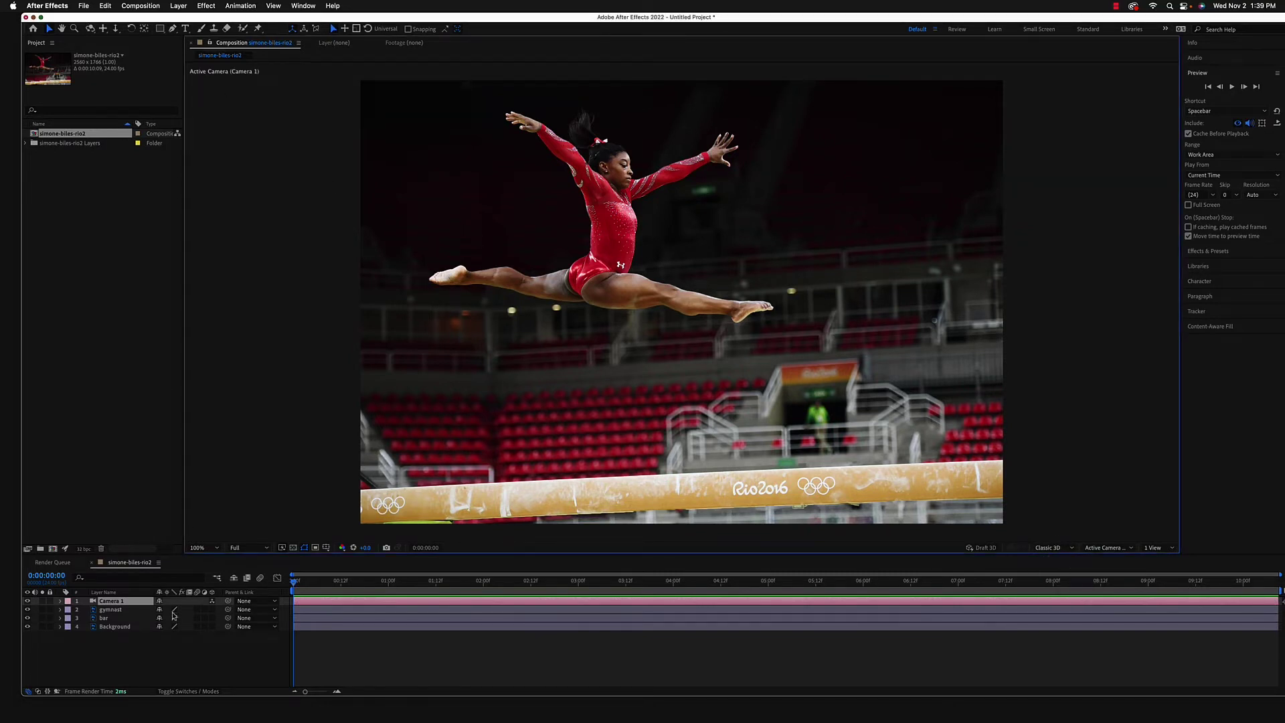
# Examine the camera's settings and its available lens presets, keeping the Custom preset
pyautogui.click(117, 603)
pyautogui.doubleClick(118, 603)
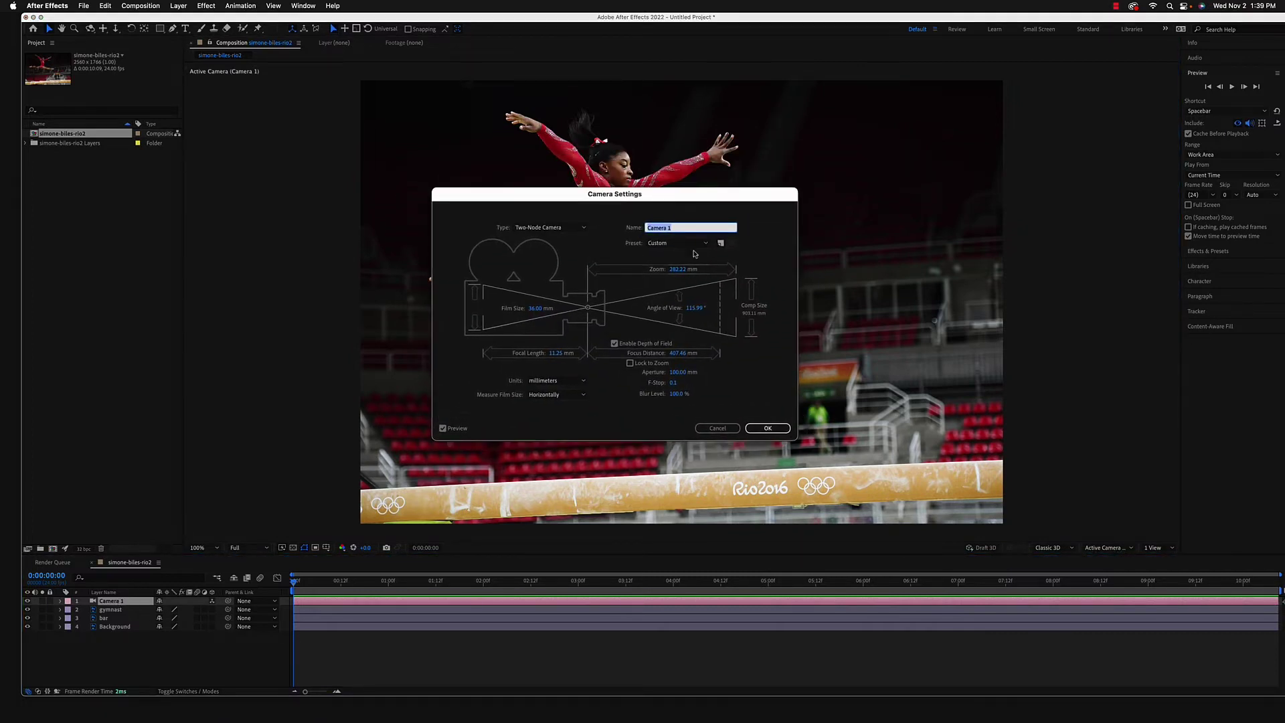
pyautogui.click(665, 243)
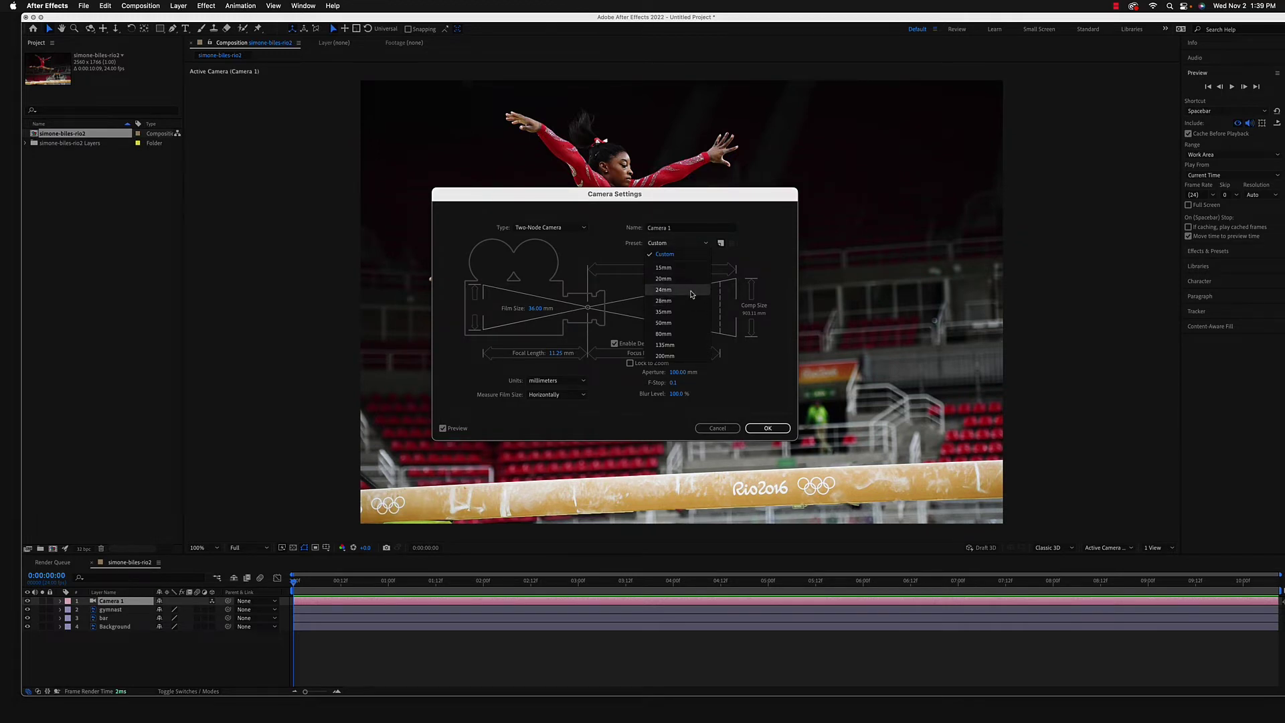
pyautogui.click(694, 243)
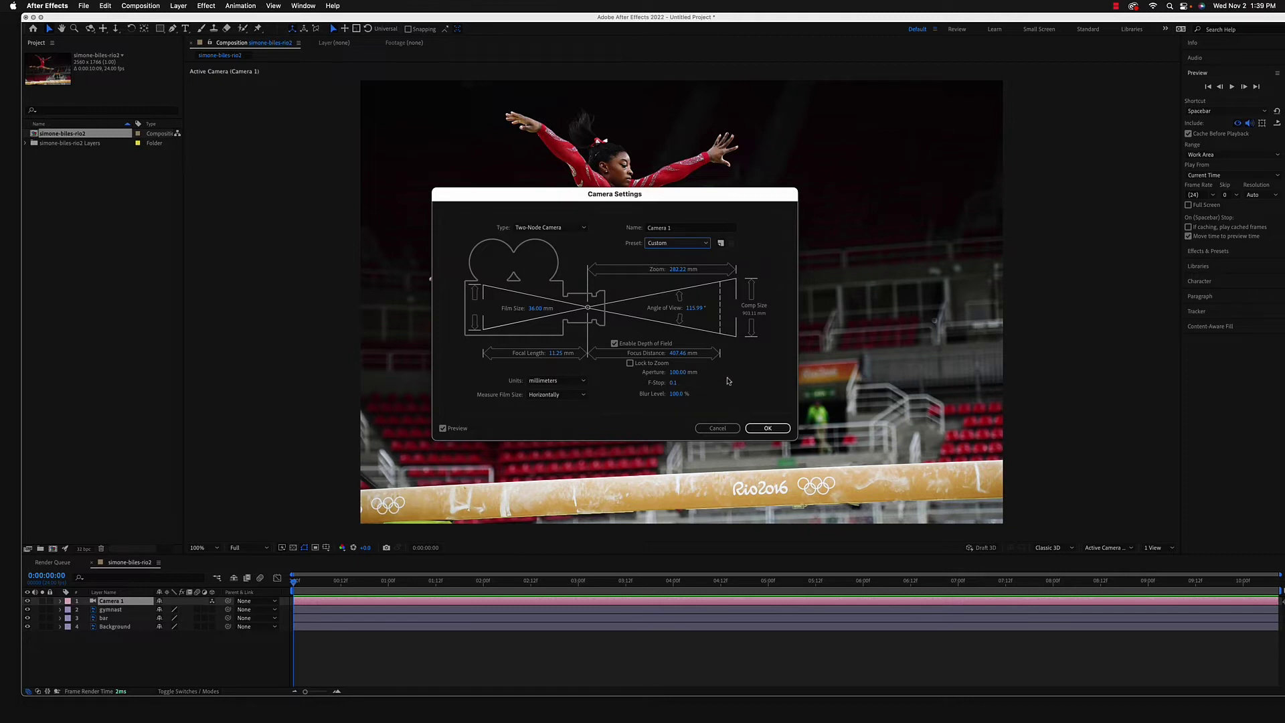
pyautogui.moveTo(655, 194); pyautogui.dragTo(722, 204)
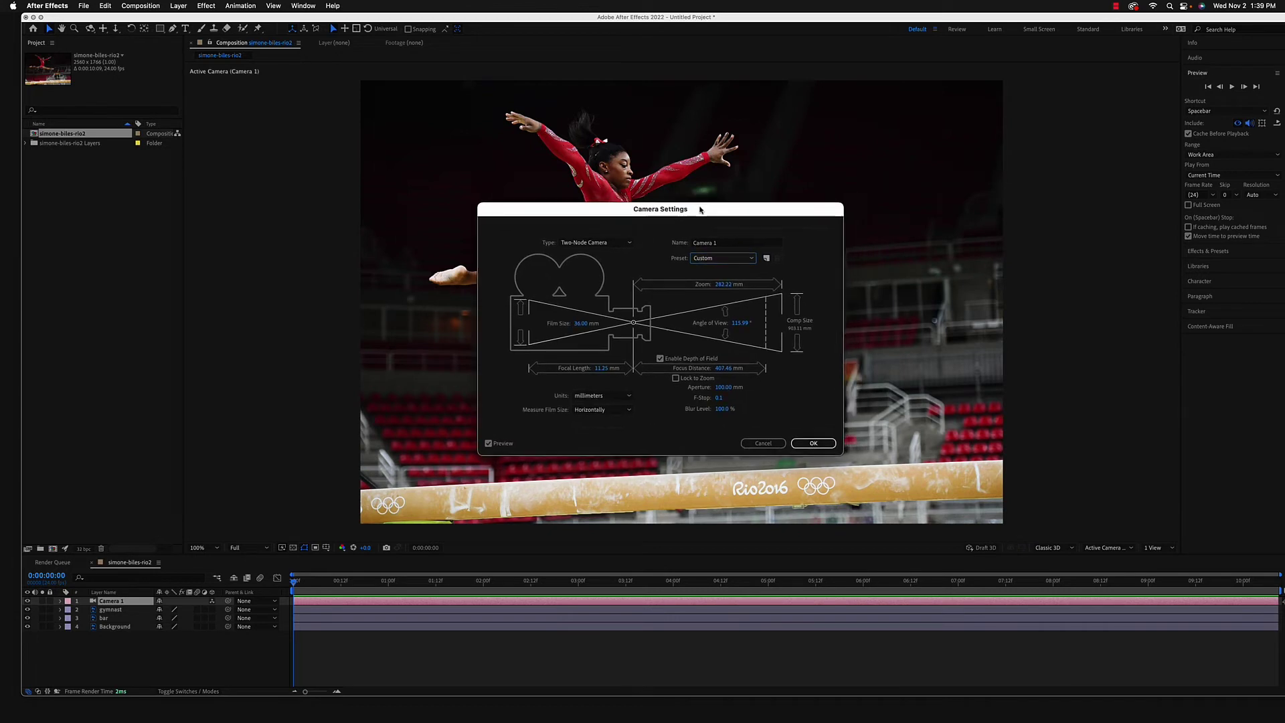
pyautogui.press('Return')
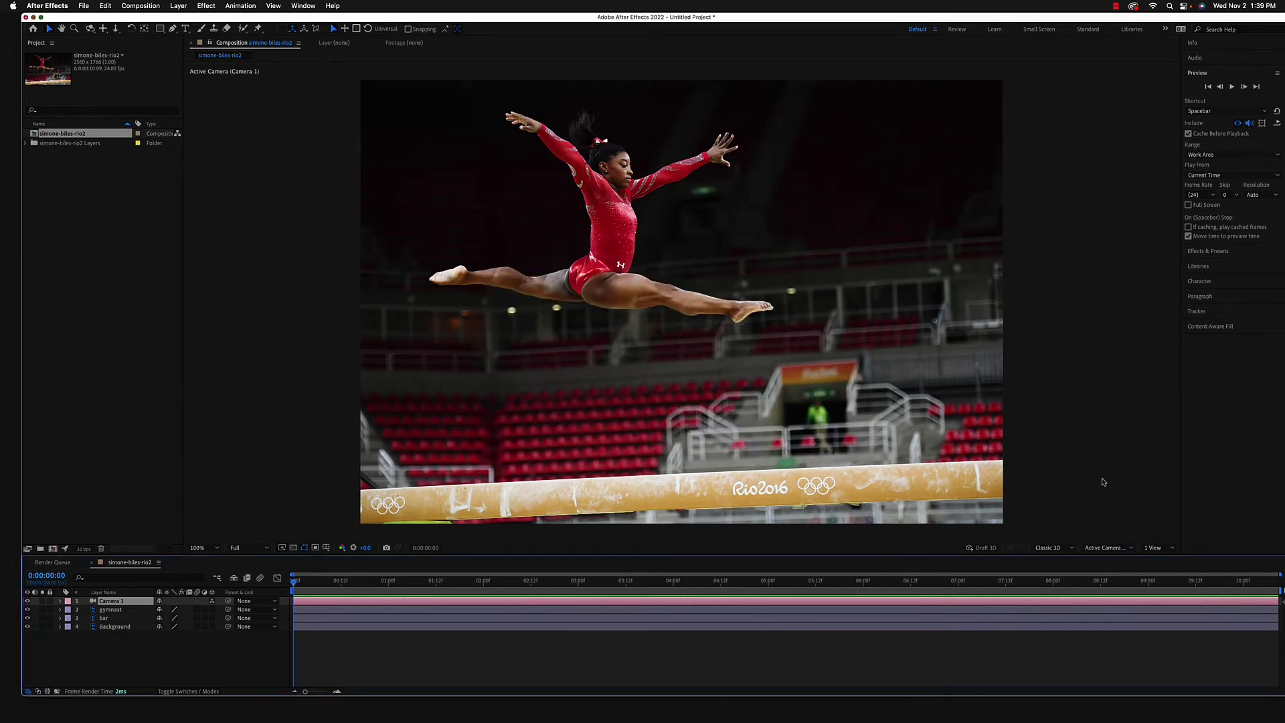
# Display the composition in 2 Views, with Active Camera and Top side by side, both at 50% magnification
pyautogui.click(1154, 548)
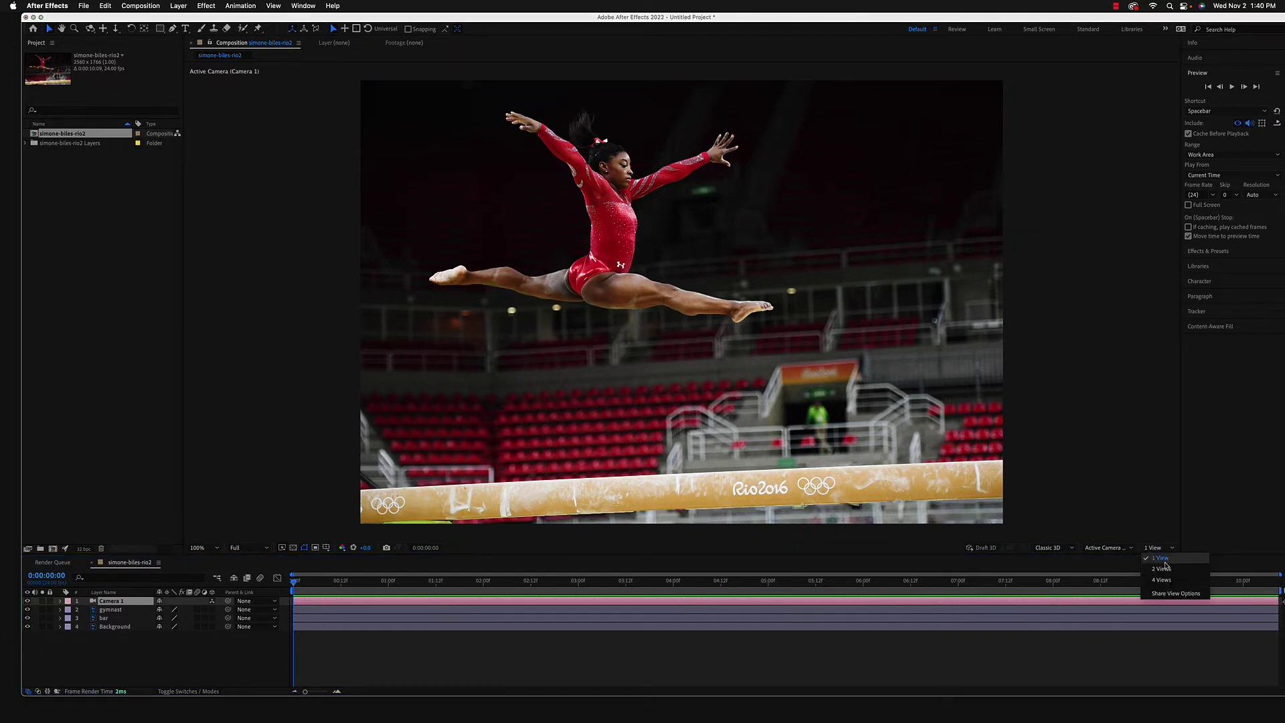
pyautogui.click(1164, 568)
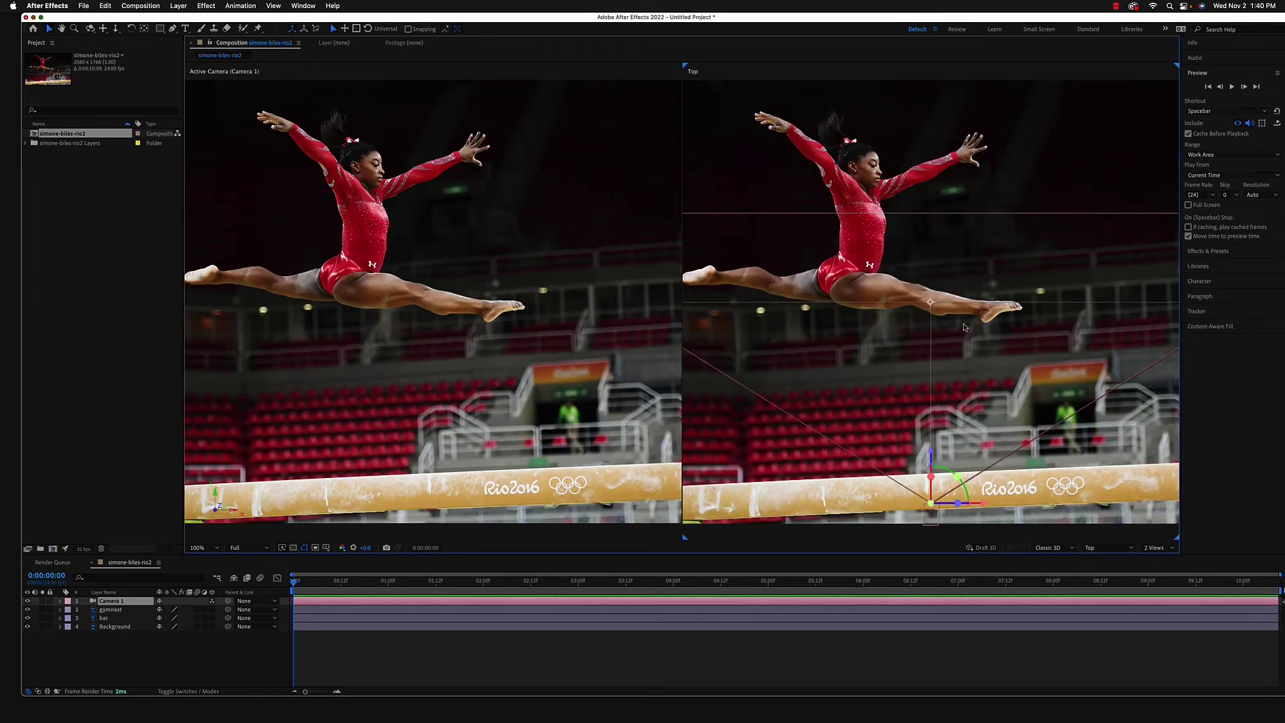
pyautogui.scroll(-2, 977, 307)
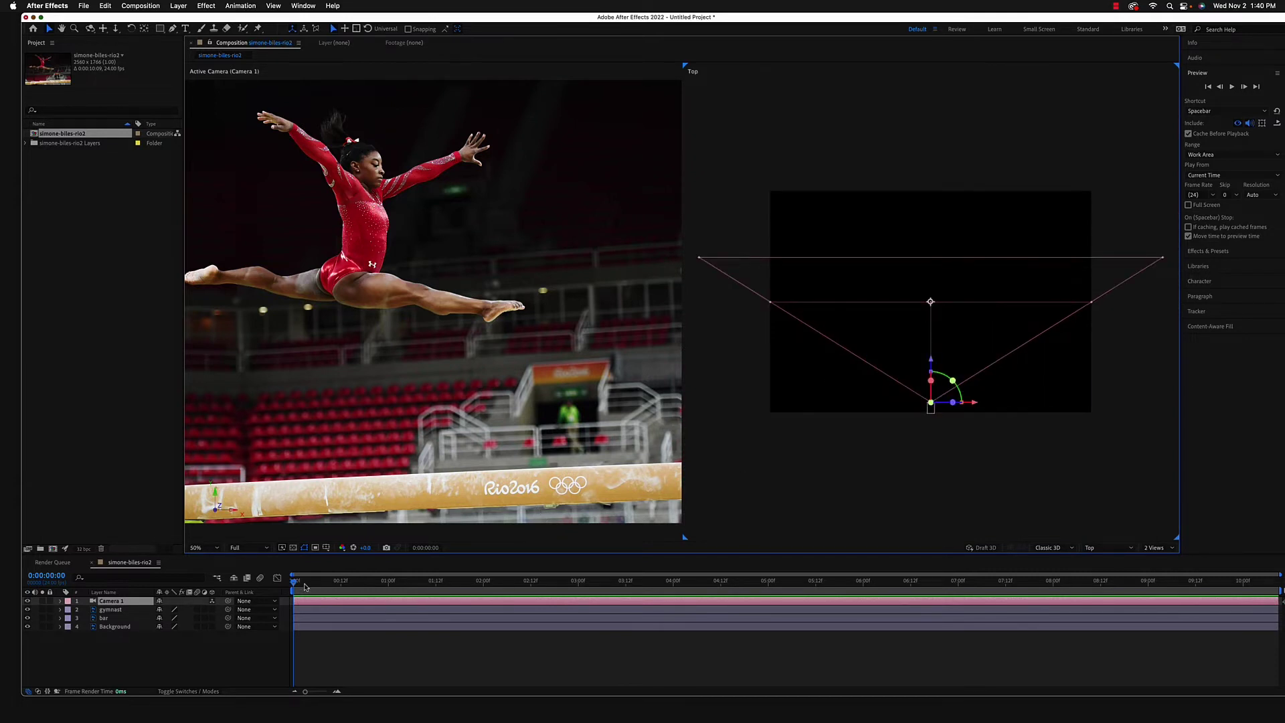
pyautogui.click(465, 446)
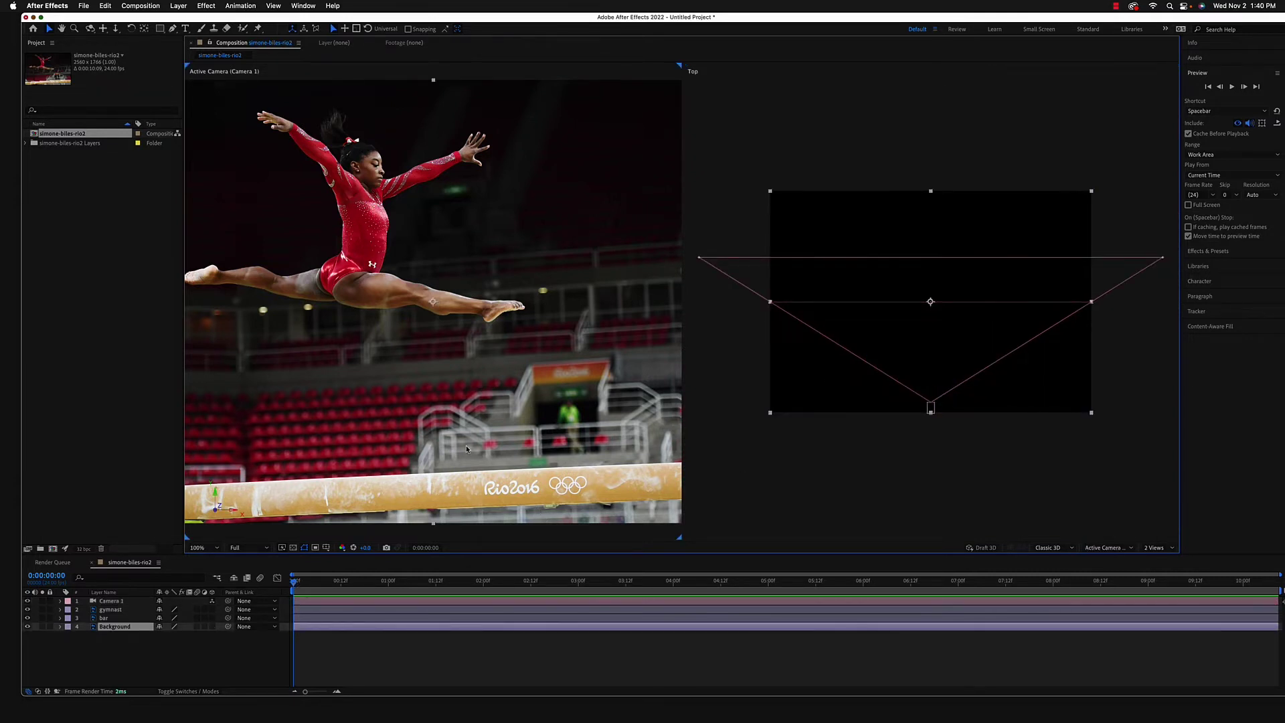
pyautogui.scroll(-2, 466, 448)
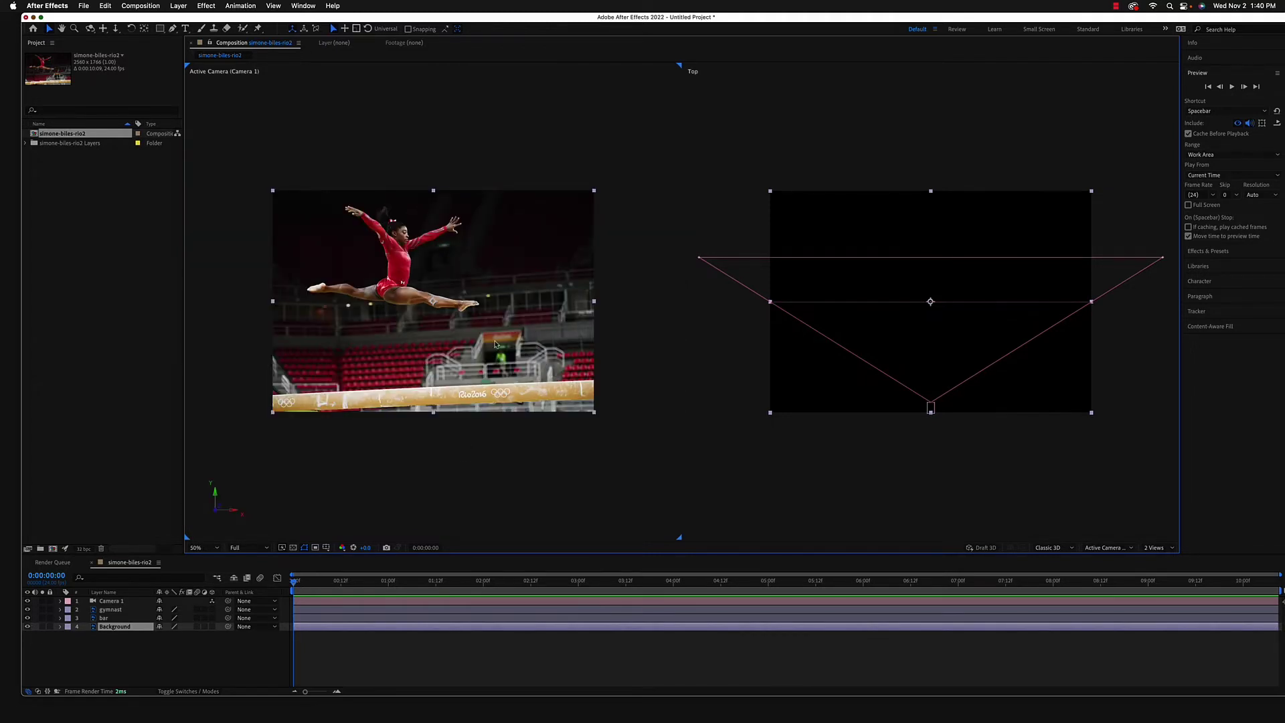
# Turn the Background, bar and gymnast layers into 3D layers
pyautogui.click(930, 406)
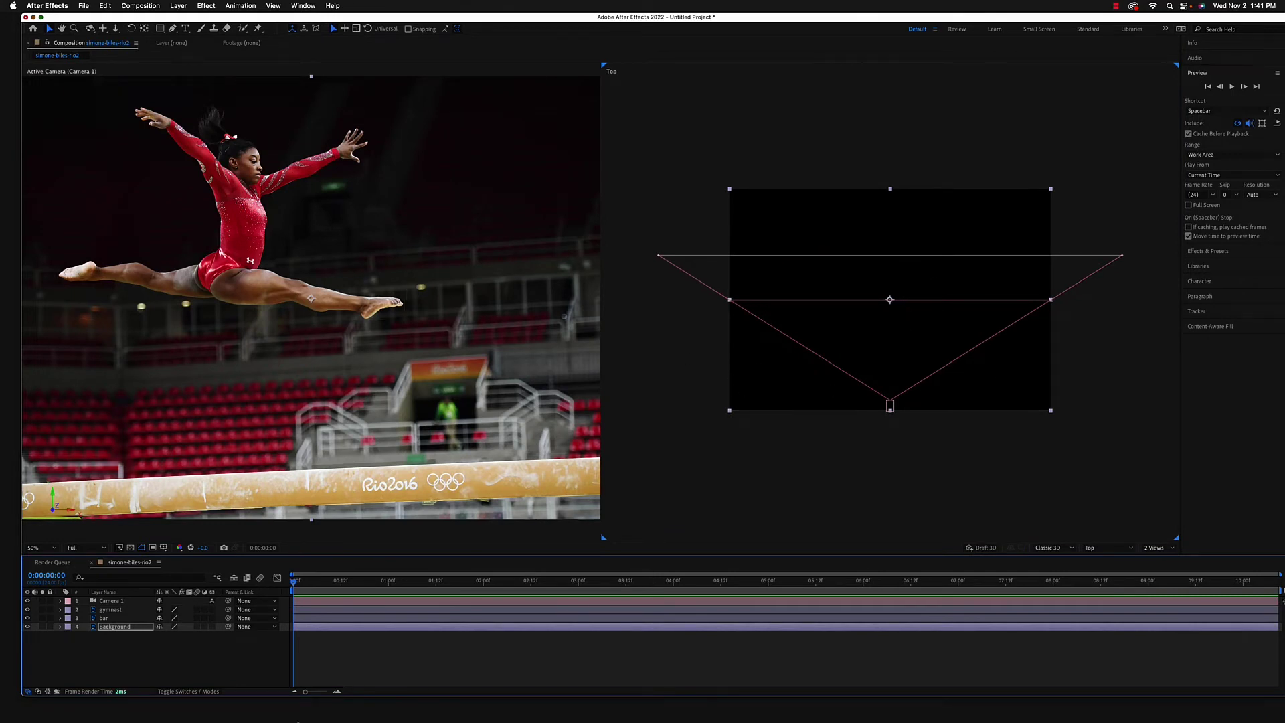
pyautogui.moveTo(211, 625); pyautogui.dragTo(211, 609)
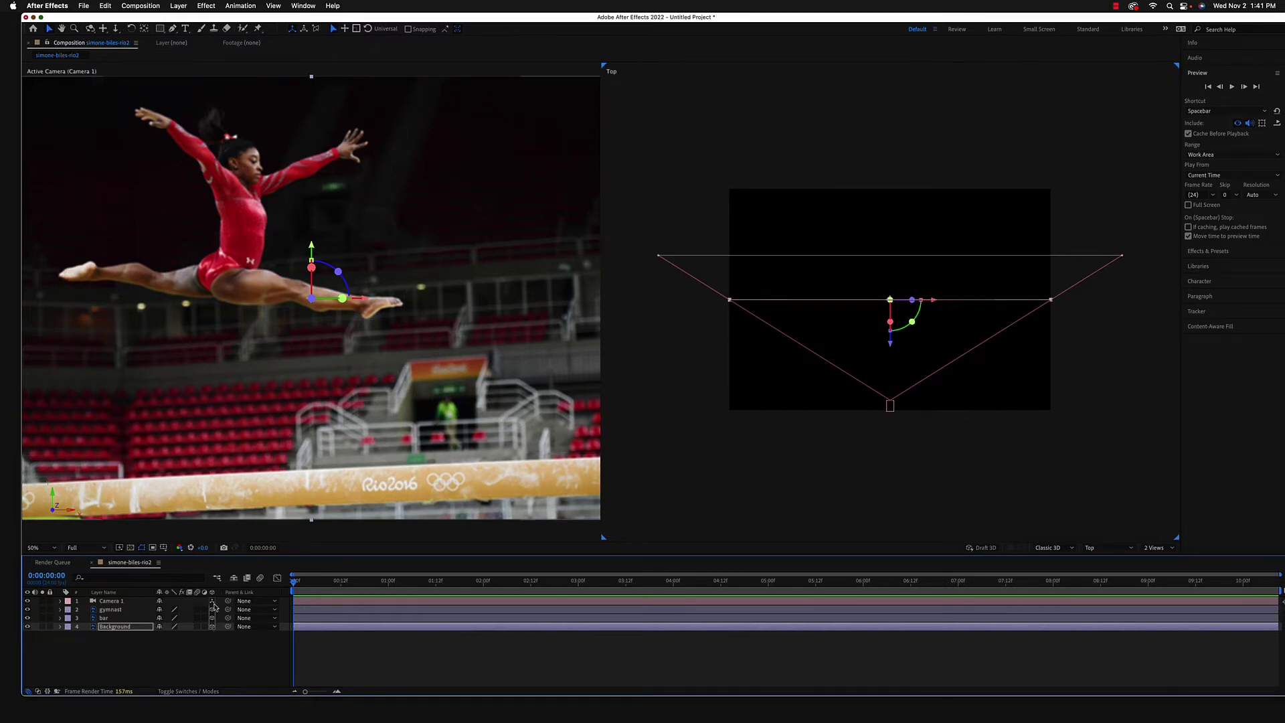
# Push the Background layer back in depth, away from the camera, to a Z position of 2000
pyautogui.click(114, 662)
pyautogui.click(123, 628)
pyautogui.moveTo(891, 345); pyautogui.dragTo(924, 96)
pyautogui.press(',')
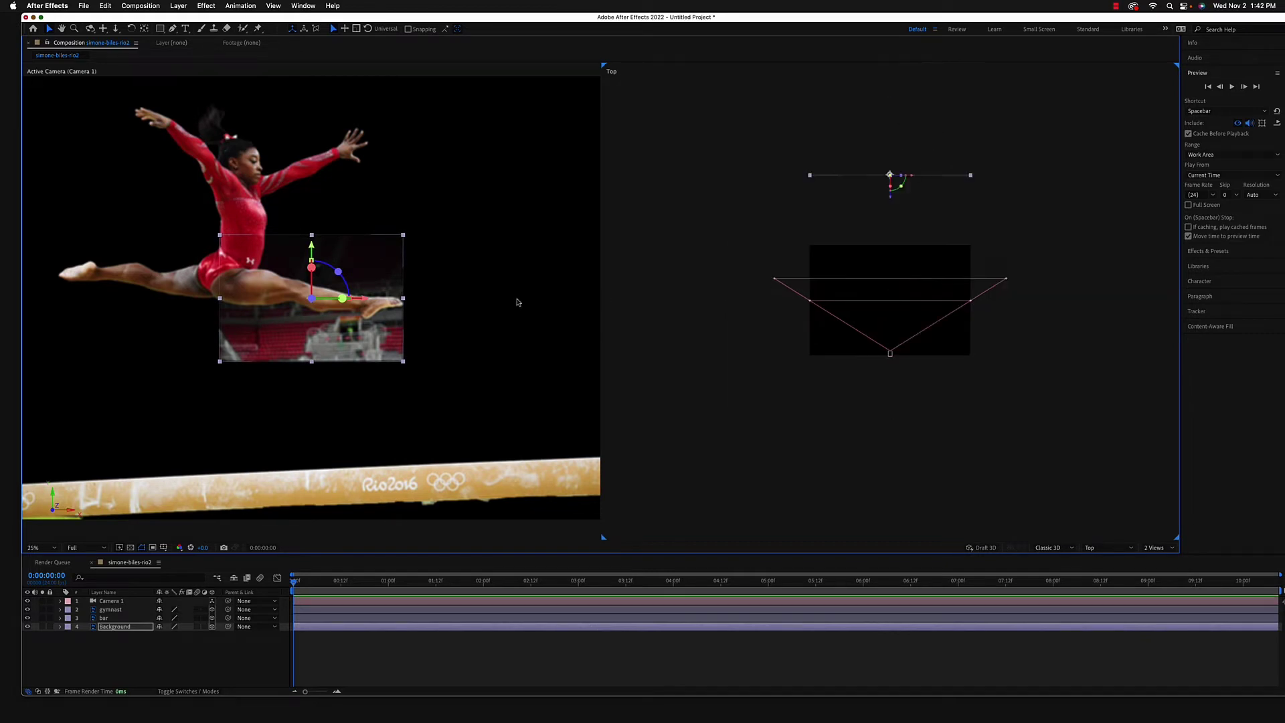
pyautogui.click(392, 308)
pyautogui.press(',')
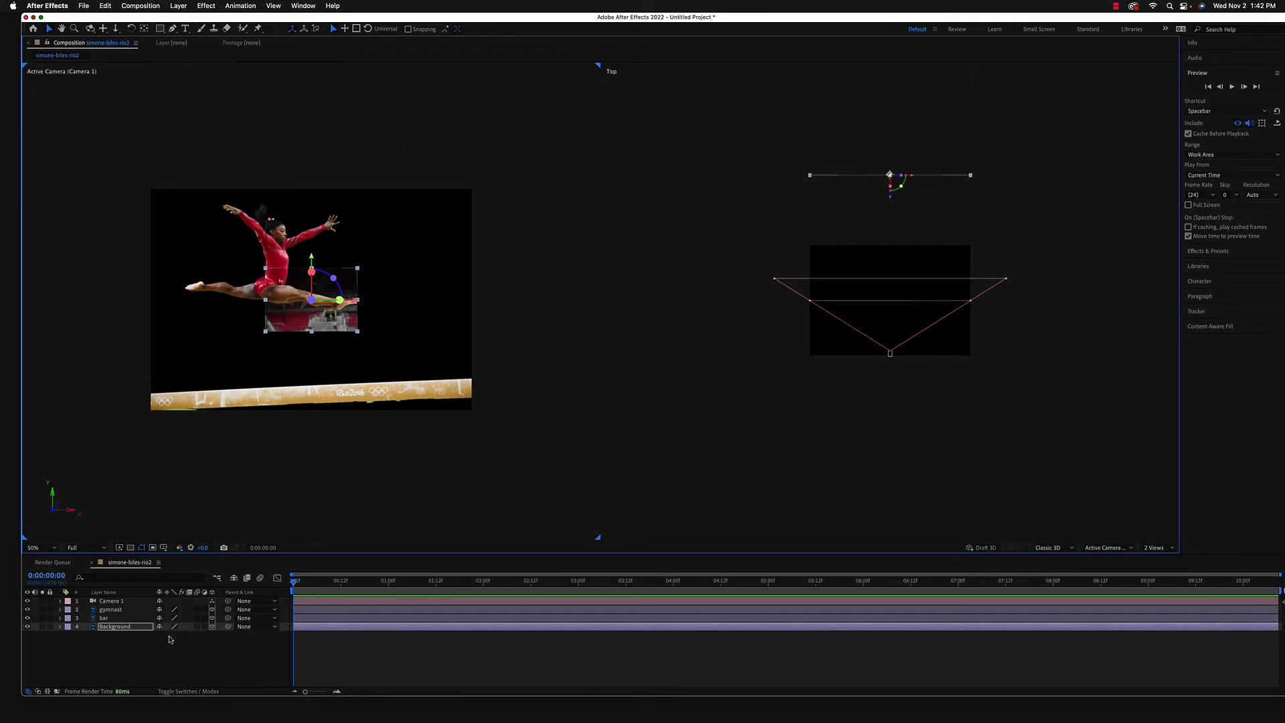
# Scale the Background layer uniformly to about 356% so it fills the camera frame, and reveal its Position property
pyautogui.press('s')
pyautogui.moveTo(171, 635); pyautogui.dragTo(336, 644)
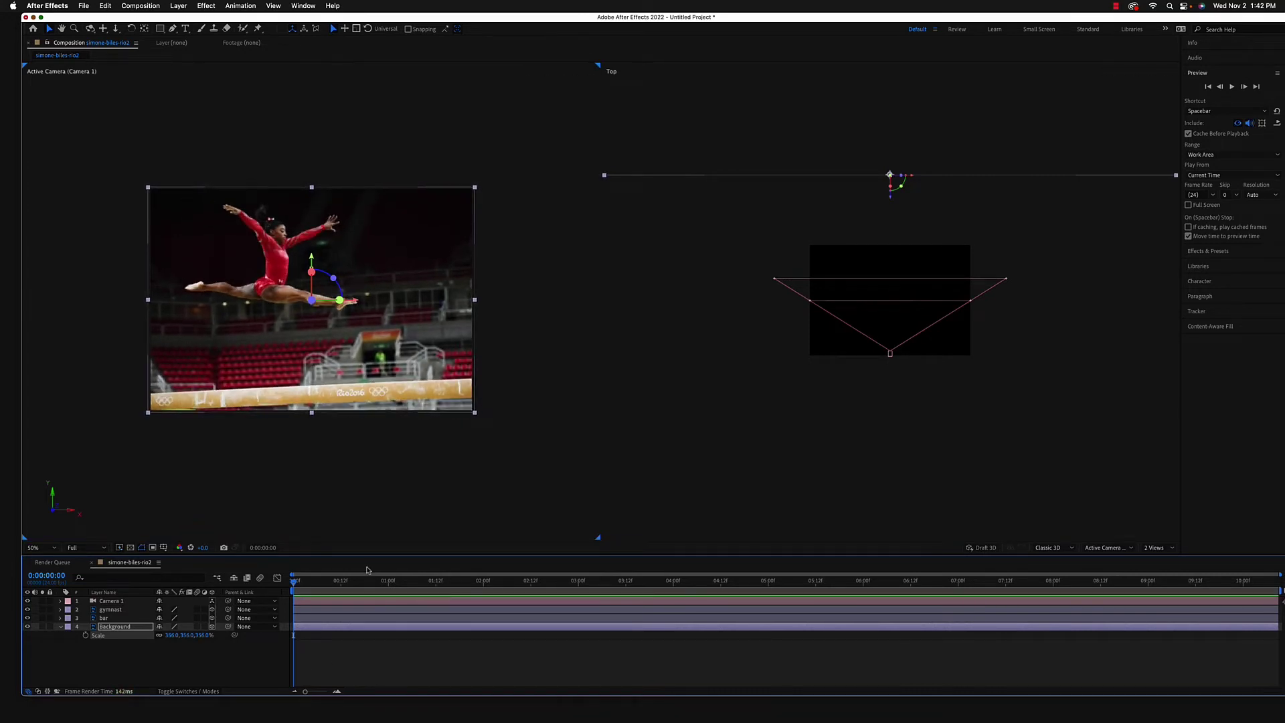
pyautogui.click(170, 636)
pyautogui.press('Return')
pyautogui.press('p')
# Move Camera 1 forward past the gymnast to Z 72 and set a starting Position keyframe at 0:00
pyautogui.click(115, 602)
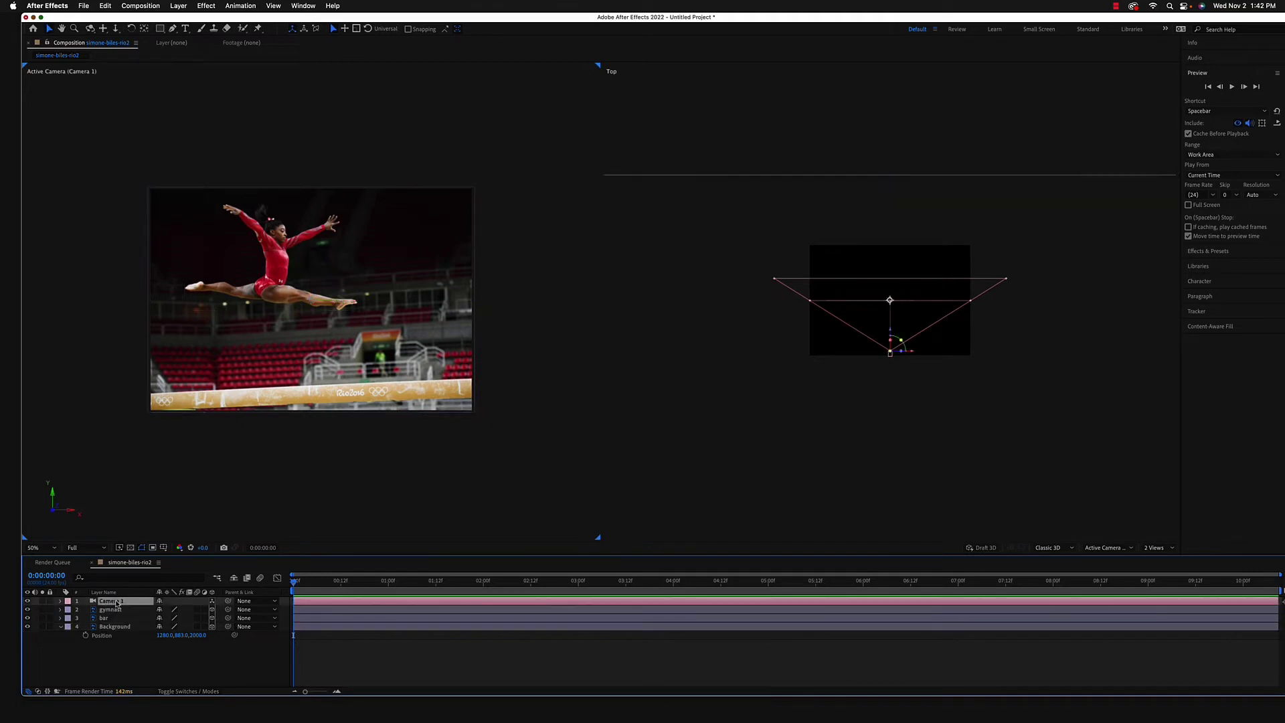
pyautogui.moveTo(891, 332)
pyautogui.mouseDown()
pyautogui.moveTo(897, 266)
pyautogui.moveTo(896, 343)
pyautogui.mouseUp()
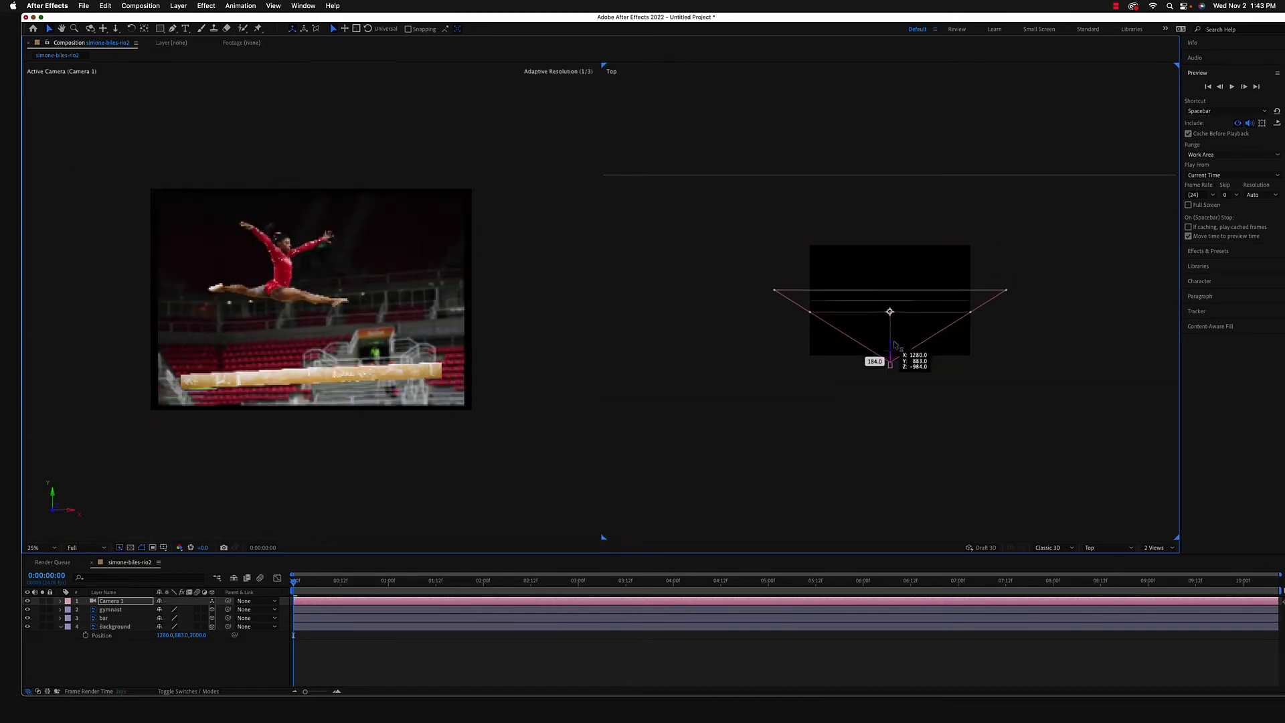
pyautogui.moveTo(899, 297)
pyautogui.mouseDown()
pyautogui.moveTo(895, 274)
pyautogui.moveTo(897, 310)
pyautogui.moveTo(897, 278)
pyautogui.mouseUp()
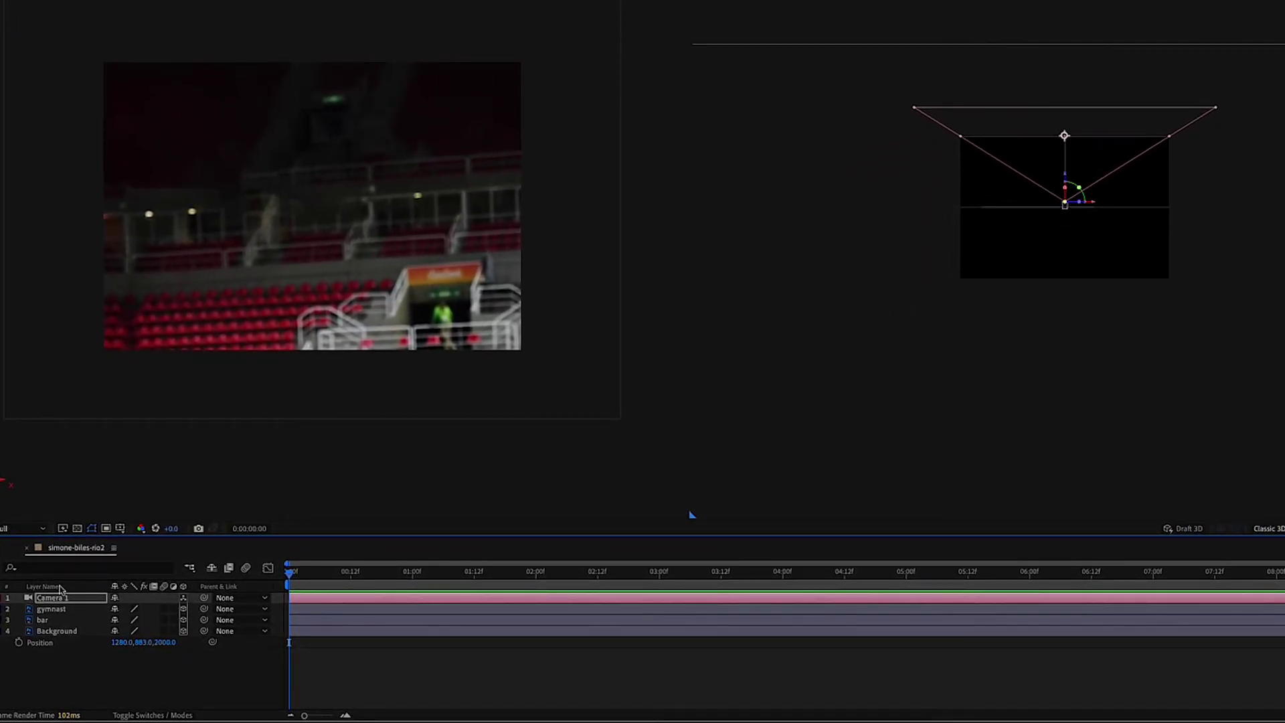
pyautogui.press('p')
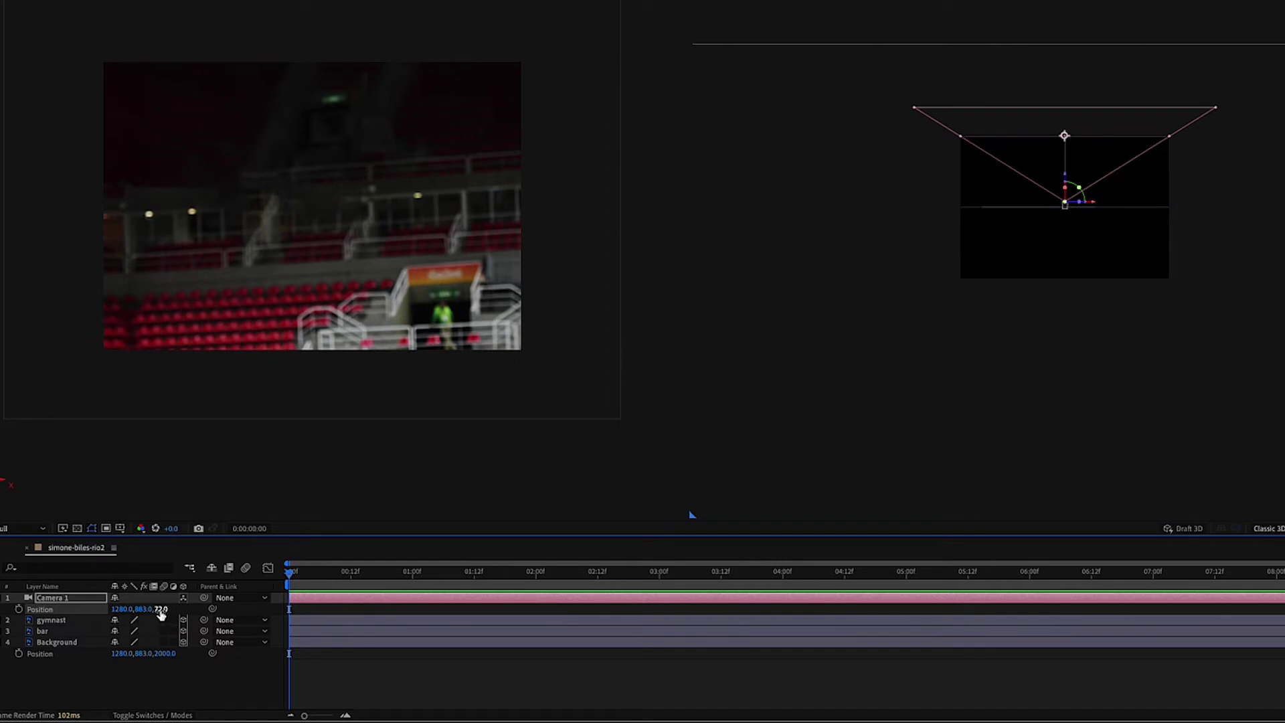
pyautogui.click(19, 609)
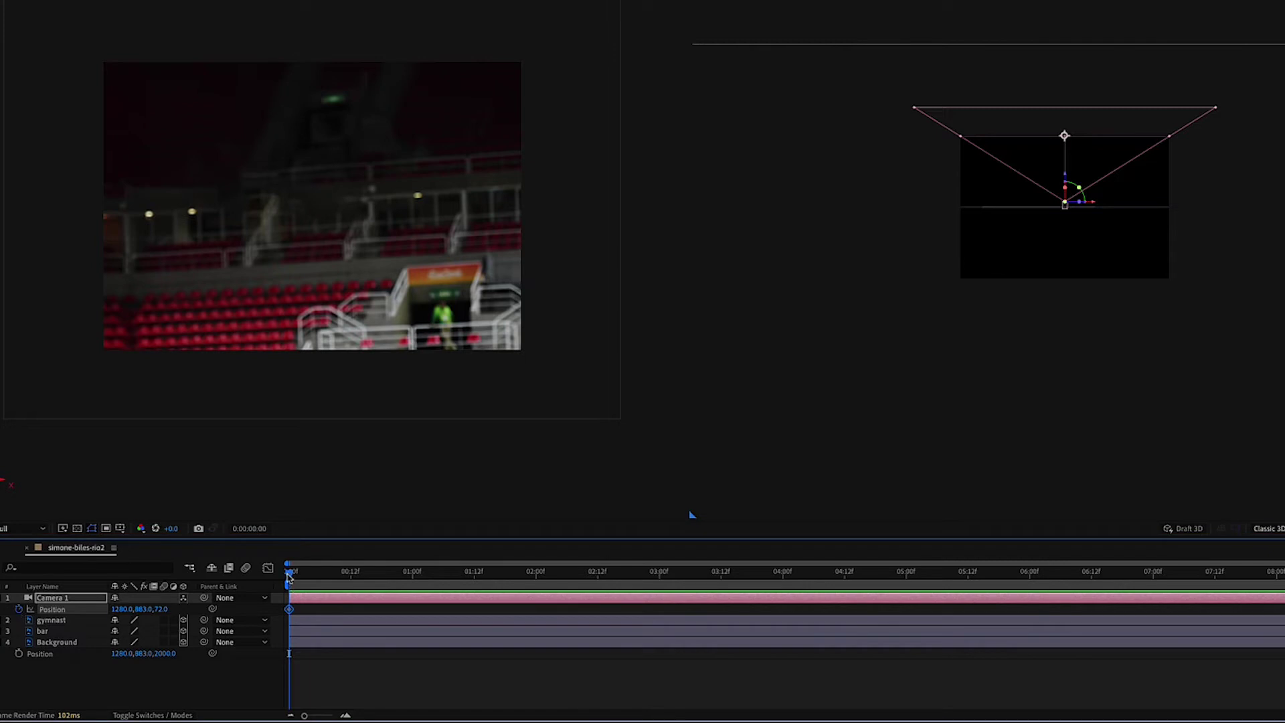
# Pull the camera back to a Z position of -784 at the 5-second mark to create the ending keyframe
pyautogui.moveTo(289, 575); pyautogui.dragTo(904, 616)
pyautogui.moveTo(1067, 178); pyautogui.dragTo(1062, 248)
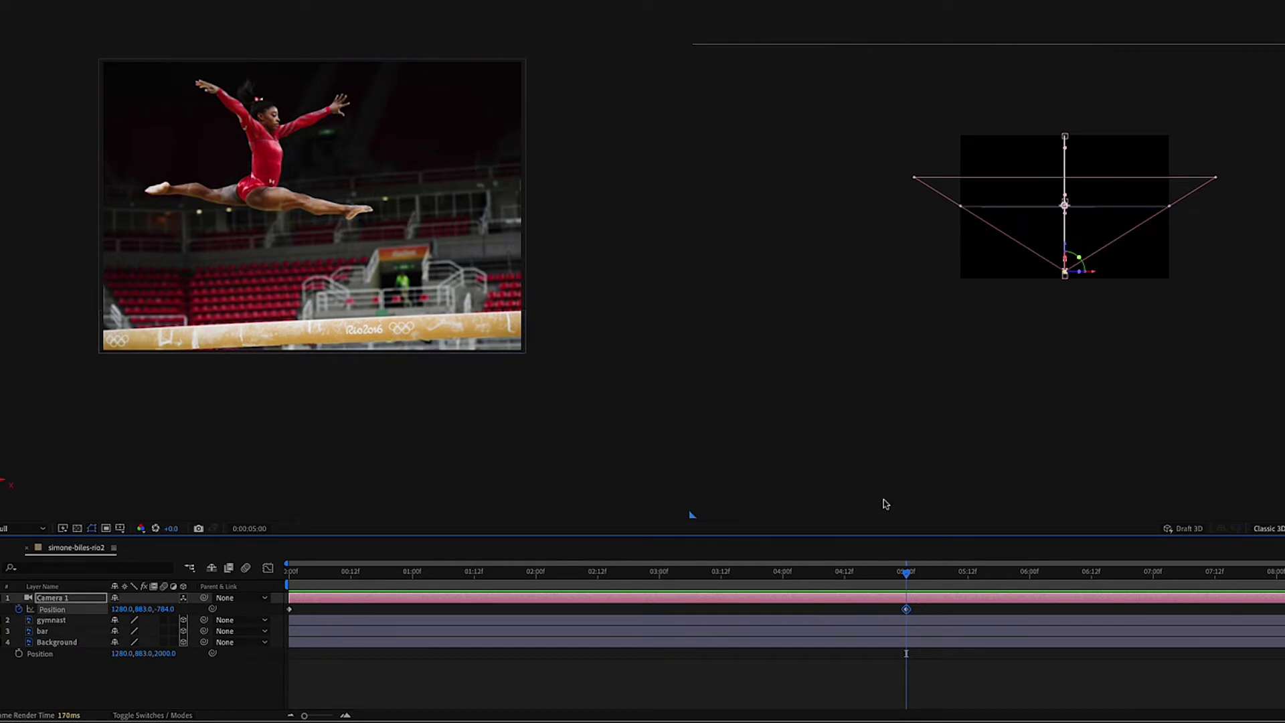
pyautogui.moveTo(907, 577)
pyautogui.mouseDown()
pyautogui.moveTo(290, 569)
pyautogui.moveTo(593, 572)
pyautogui.moveTo(907, 599)
pyautogui.mouseUp()
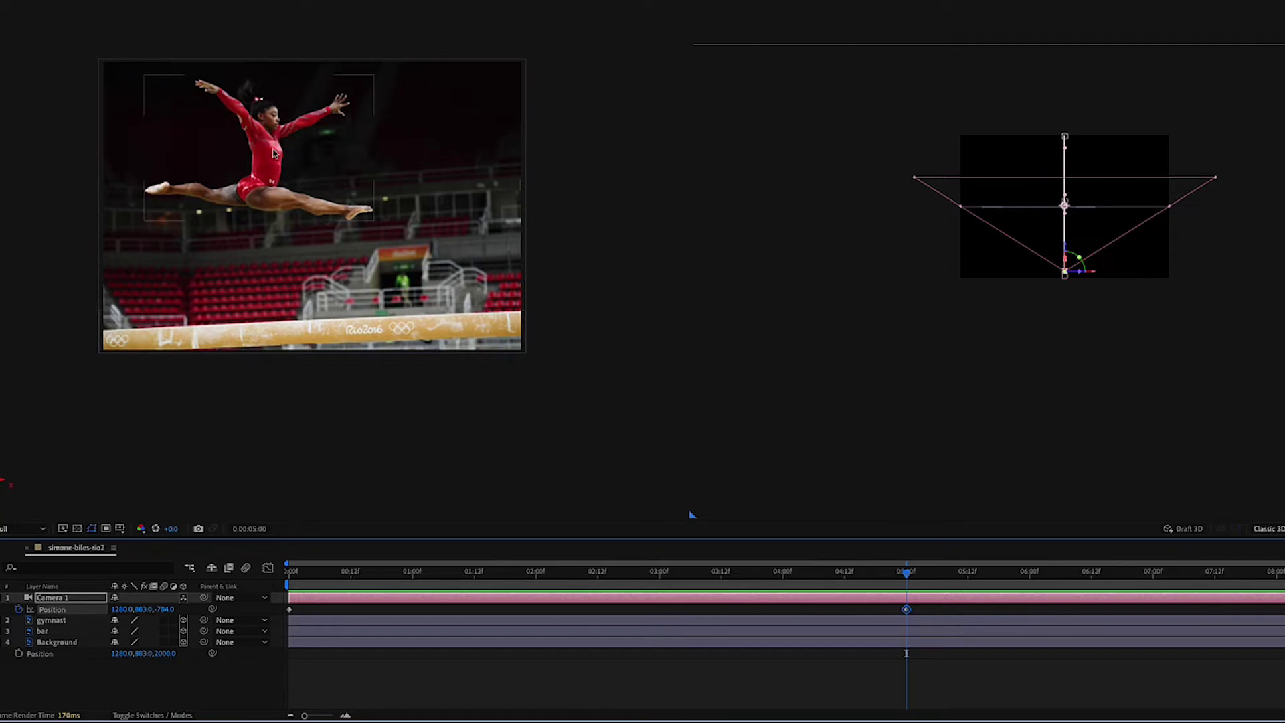
# Examine the gymnast layer's sharpness up close in the camera view at the 5-second mark
pyautogui.hotkey('ctrl', 'alt', 'shift', '\\')
pyautogui.hotkey('ctrl', 'shift', '\\')
pyautogui.click(273, 177)
pyautogui.scroll(2, 312, 209)
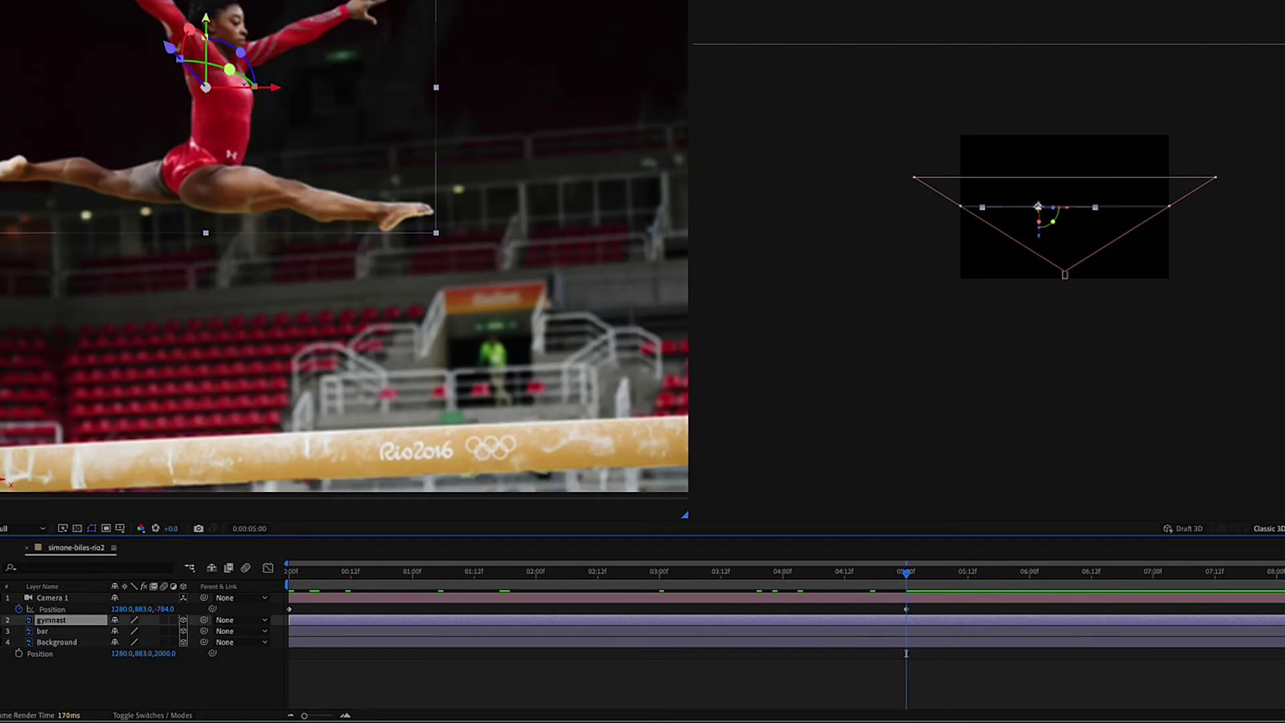
pyautogui.scroll(2, 303, 87)
pyautogui.moveTo(287, 71); pyautogui.dragTo(479, 301)
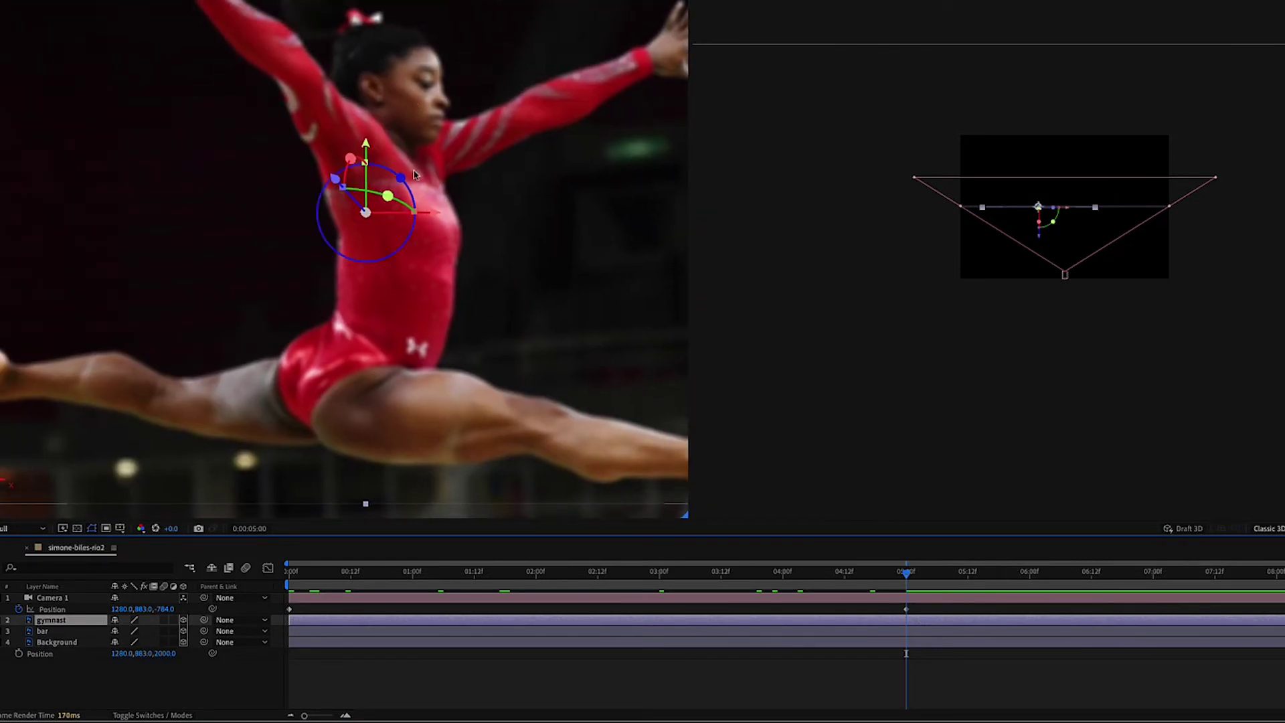
pyautogui.scroll(-4, 415, 286)
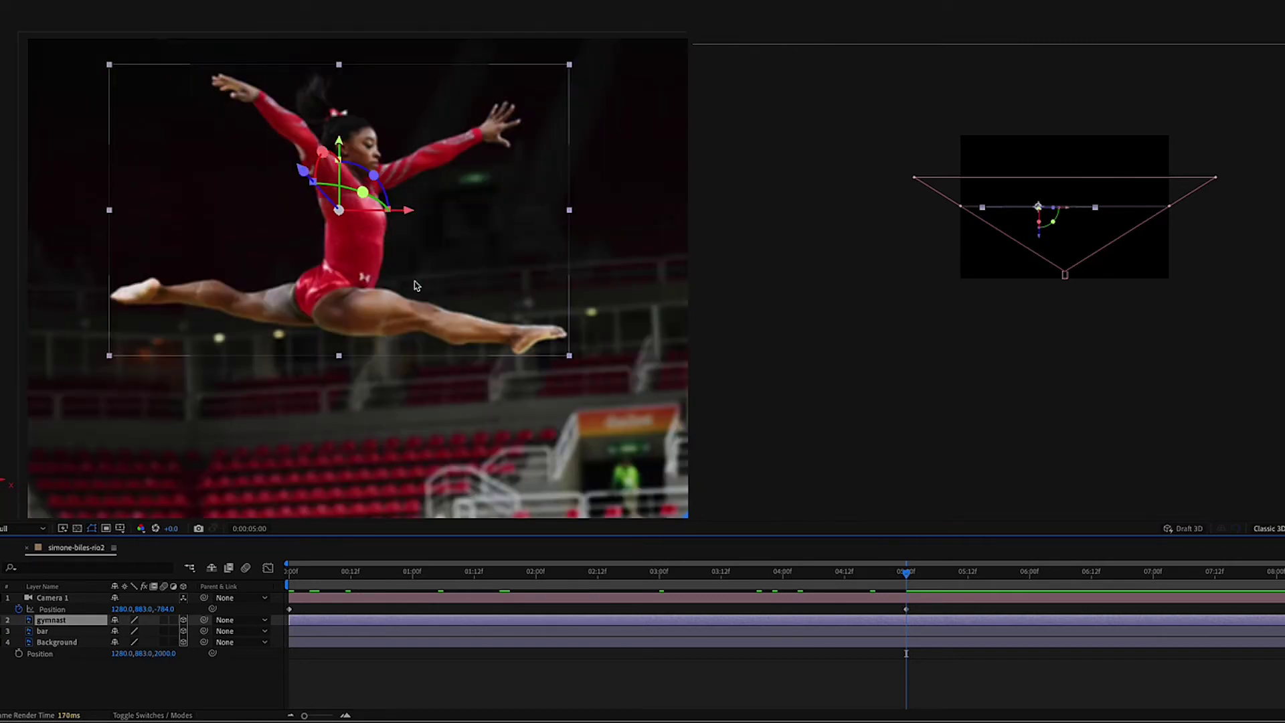
pyautogui.moveTo(552, 339); pyautogui.dragTo(492, 273)
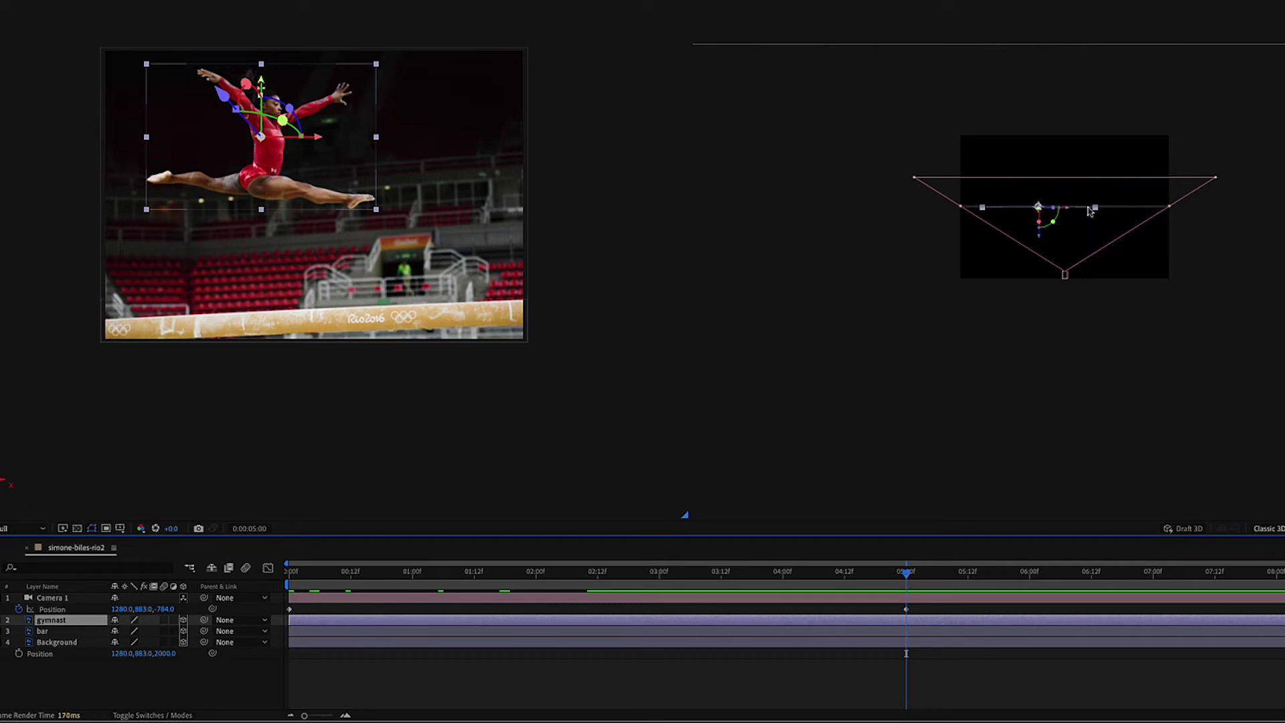
# Set Camera 1's Focus Distance to 826 pixels so the focal plane meets the gymnast layer
pyautogui.click(52, 600)
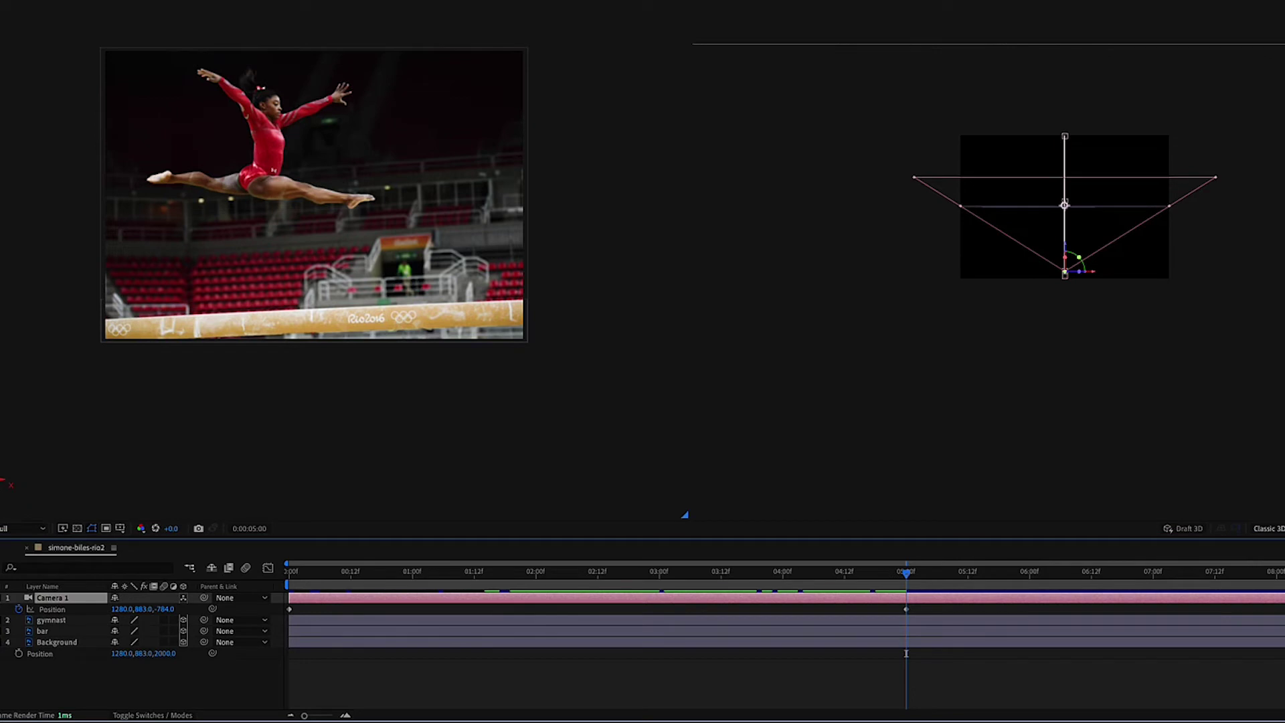
pyautogui.hotkey('ctrl', '`')
pyautogui.scroll(-2, 81, 613)
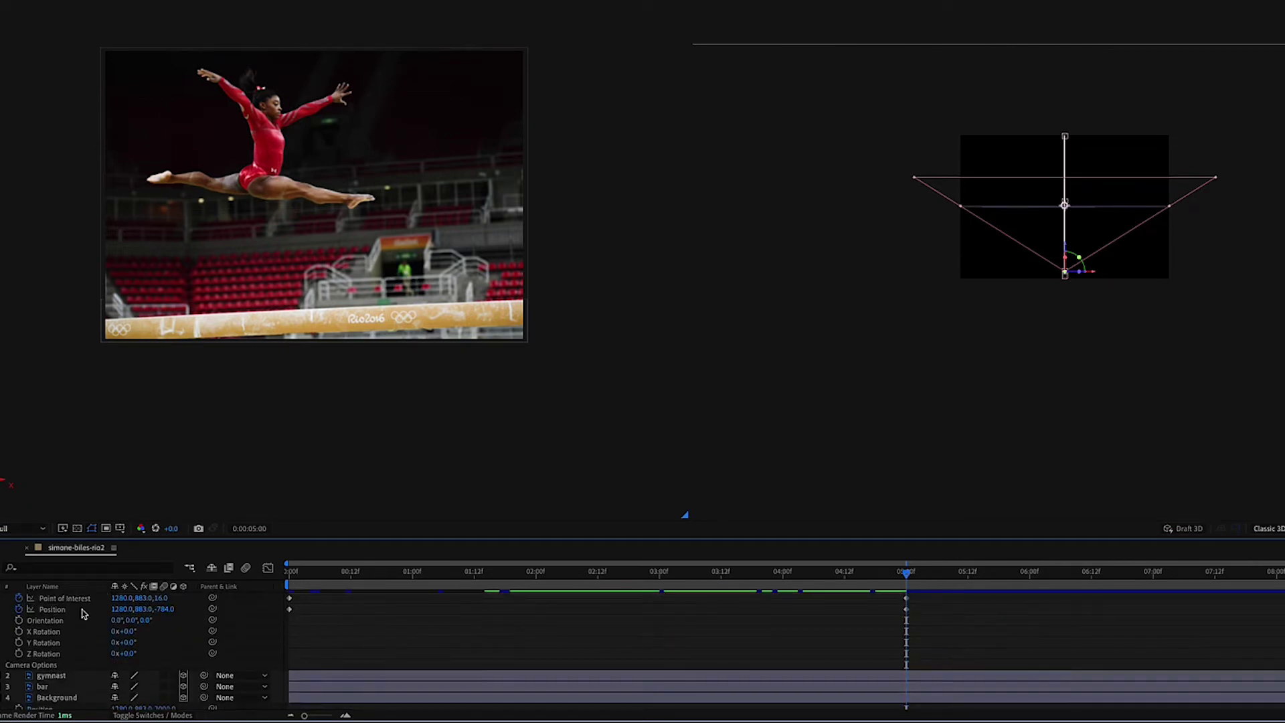
pyautogui.click(2, 660)
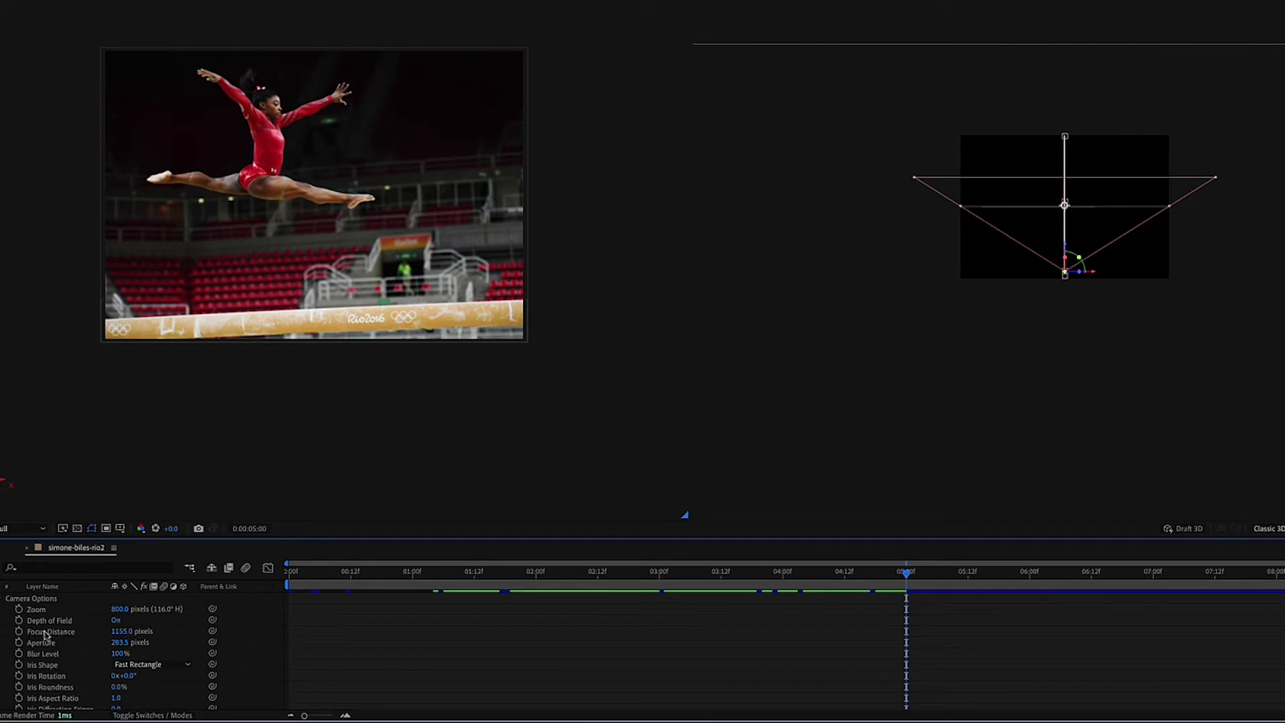
pyautogui.moveTo(121, 634); pyautogui.dragTo(8, 631)
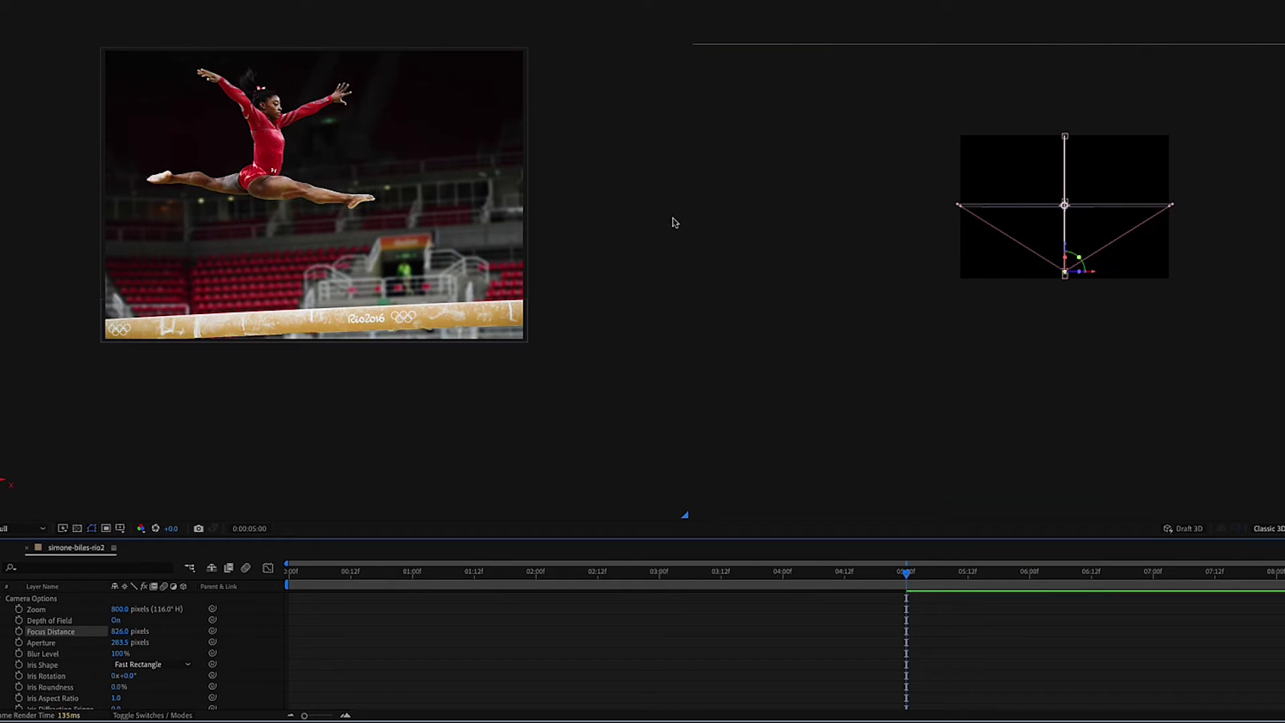
# Scrub the camera pull-back between 0 and 5 seconds to review the parallax and depth of field
pyautogui.moveTo(906, 577); pyautogui.dragTo(542, 573)
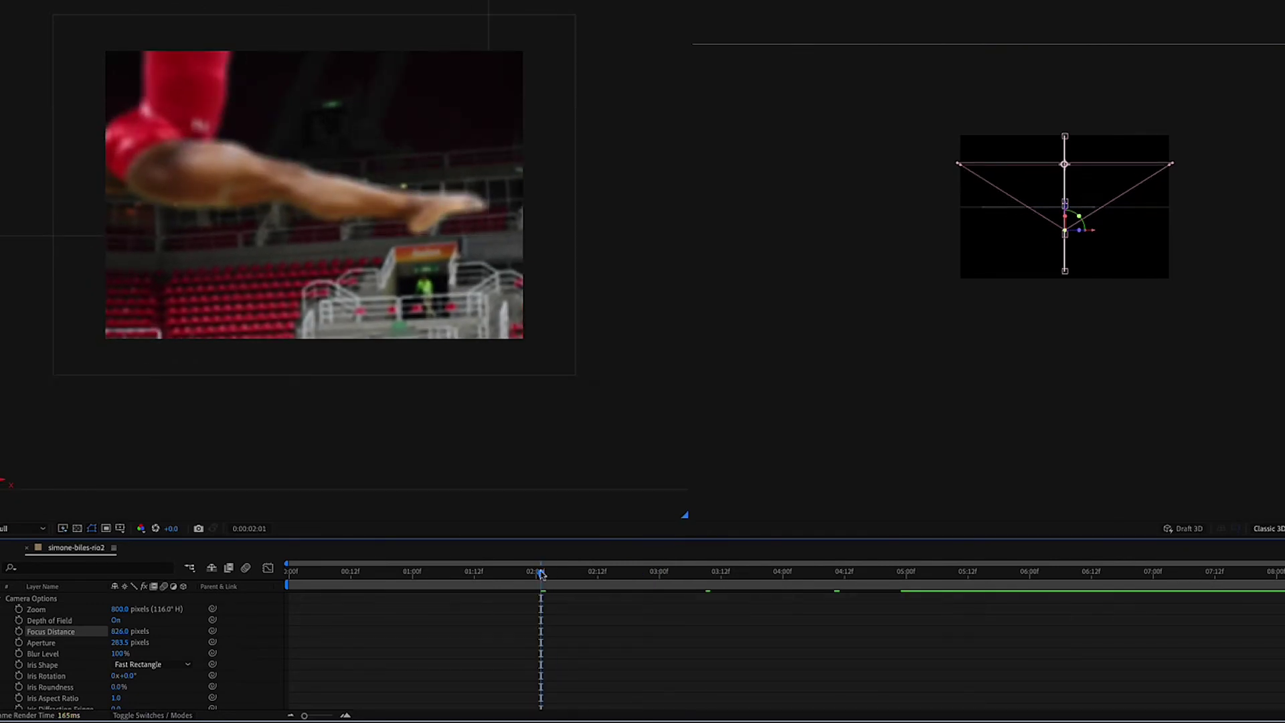
pyautogui.click(906, 572)
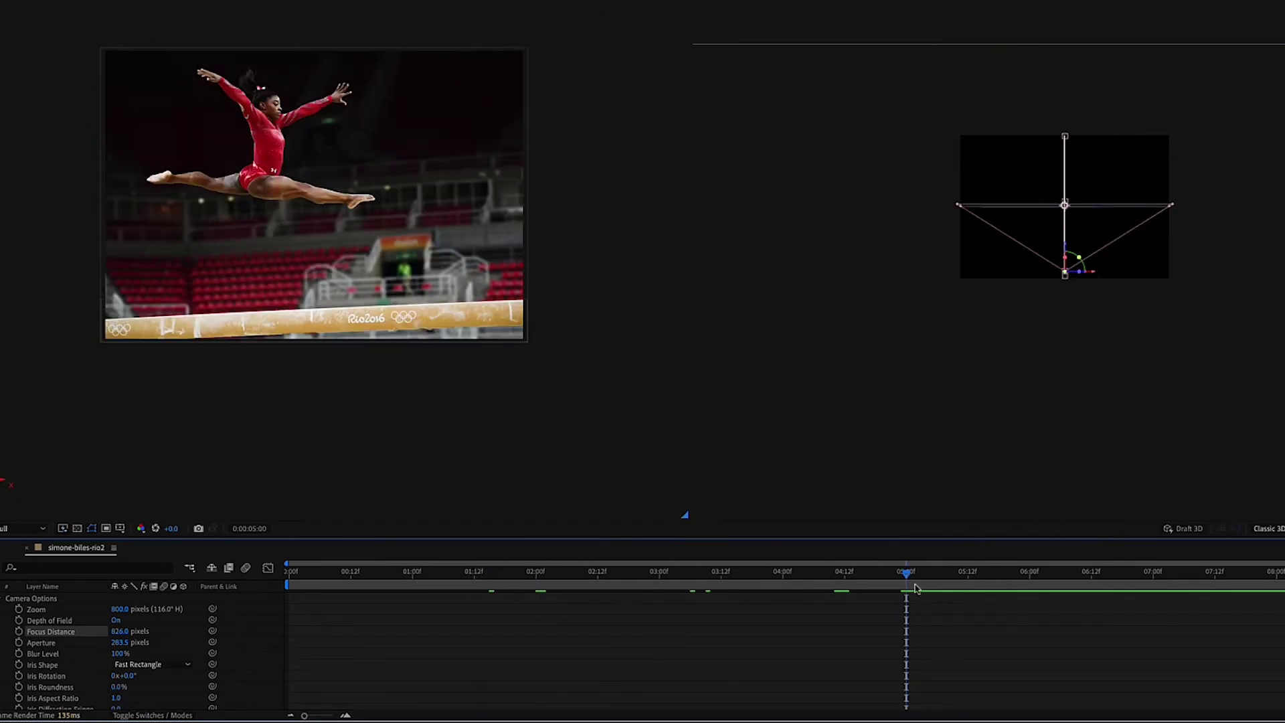
pyautogui.moveTo(907, 577); pyautogui.dragTo(246, 564)
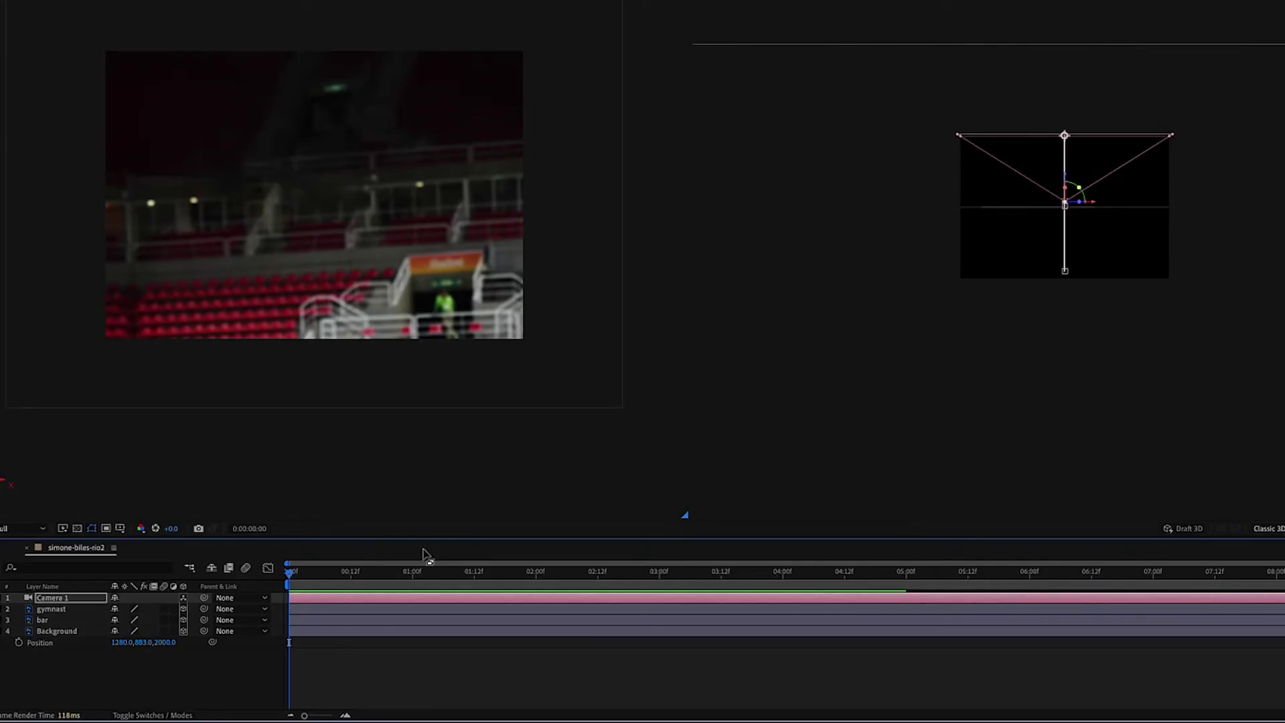
pyautogui.moveTo(292, 573); pyautogui.dragTo(909, 578)
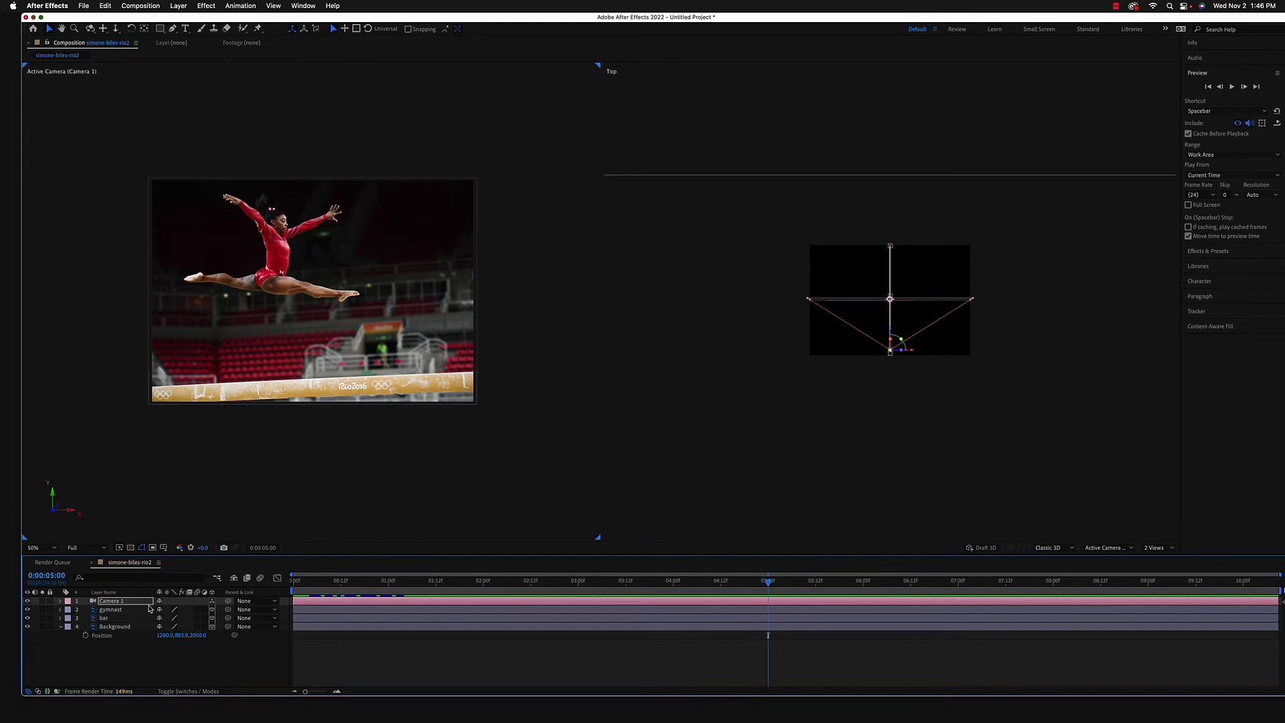
# Hide Camera 1, return to the start of the timeline, and display the composition in 1 View with Active Camera (Default)
pyautogui.click(27, 601)
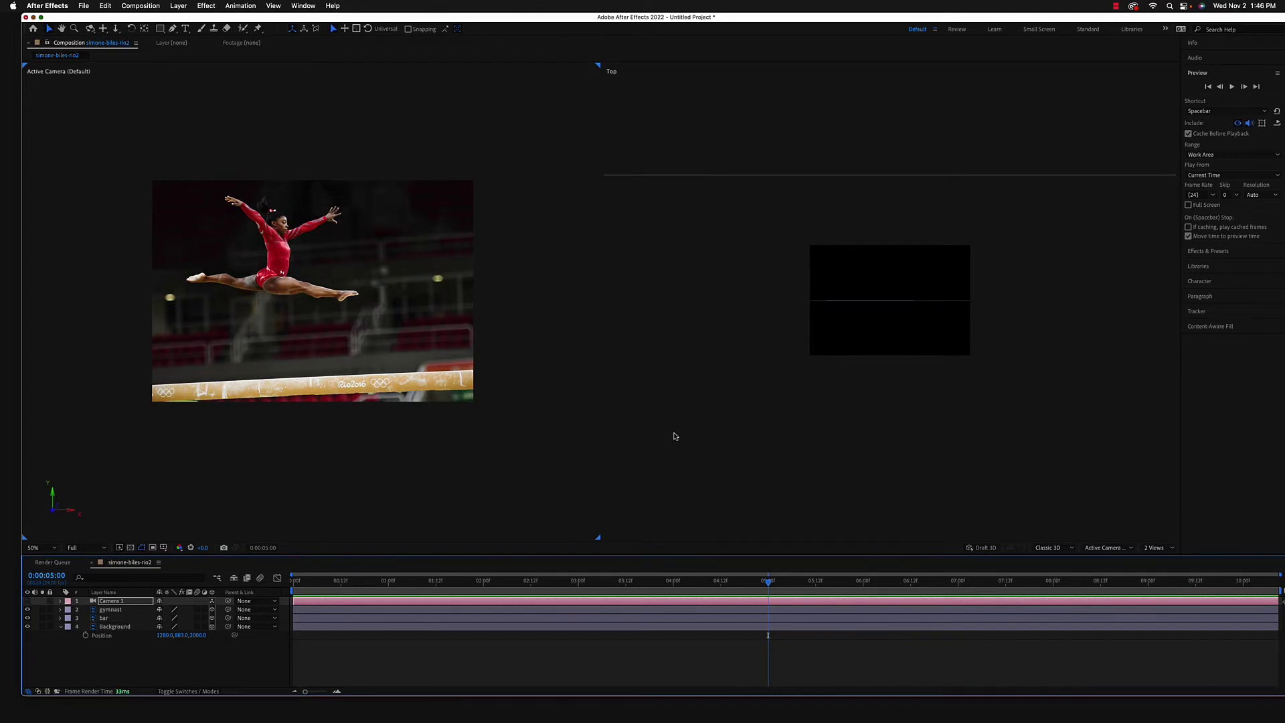
pyautogui.moveTo(766, 584); pyautogui.dragTo(298, 584)
pyautogui.click(1157, 548)
pyautogui.click(1160, 560)
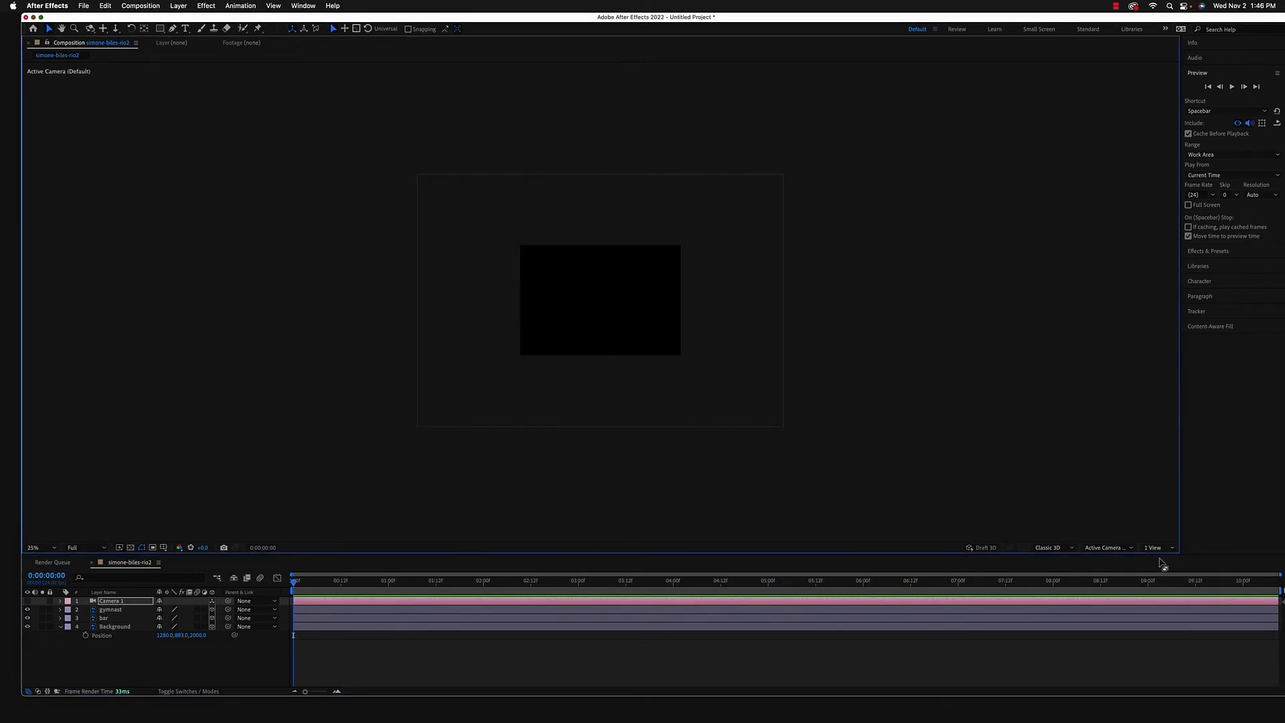
pyautogui.click(1104, 548)
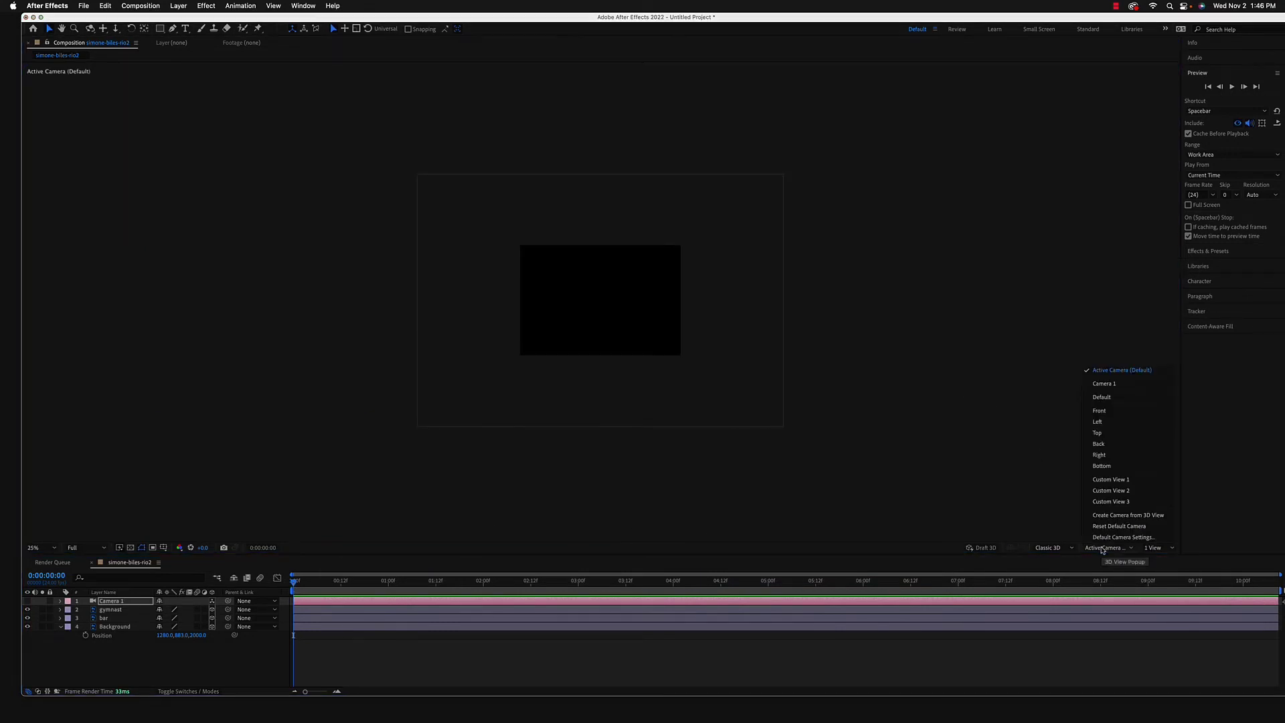
pyautogui.click(1113, 374)
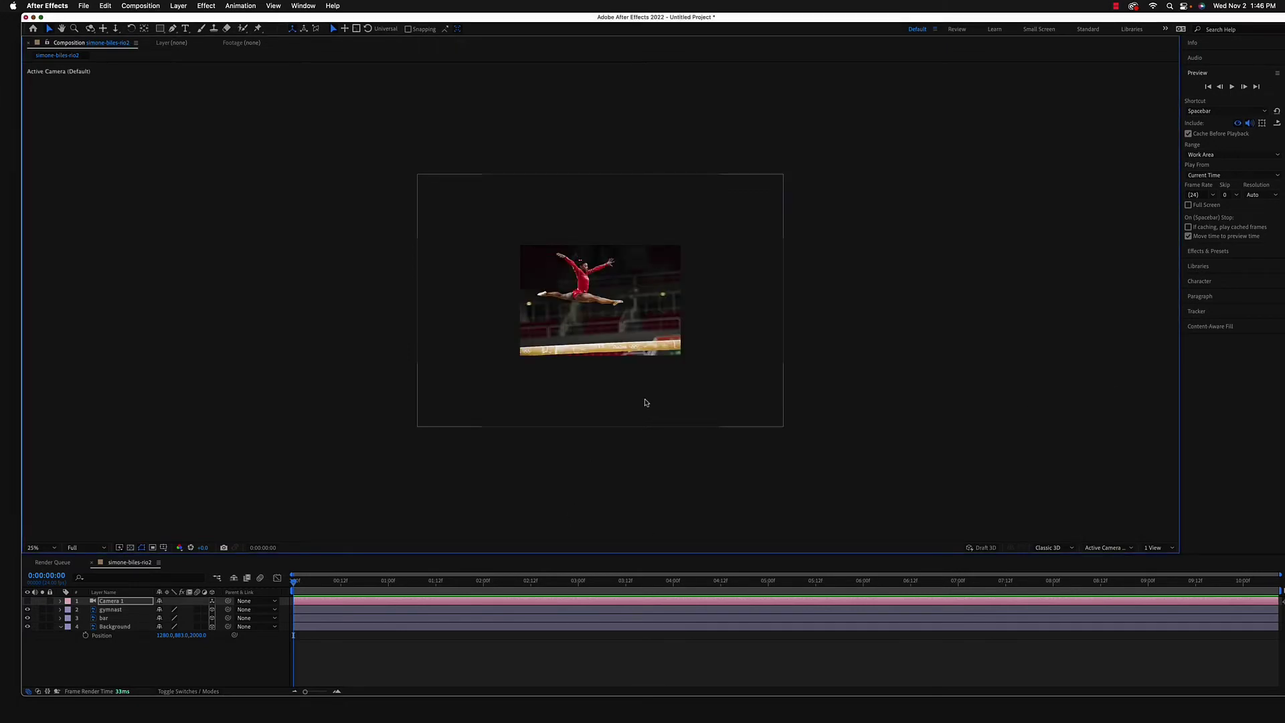
# Place puppet pins on the toes, ankle and knee of the gymnast's front leg at time 0:00
pyautogui.press('.')
pyautogui.press('.')
pyautogui.press('.')
pyautogui.press('.')
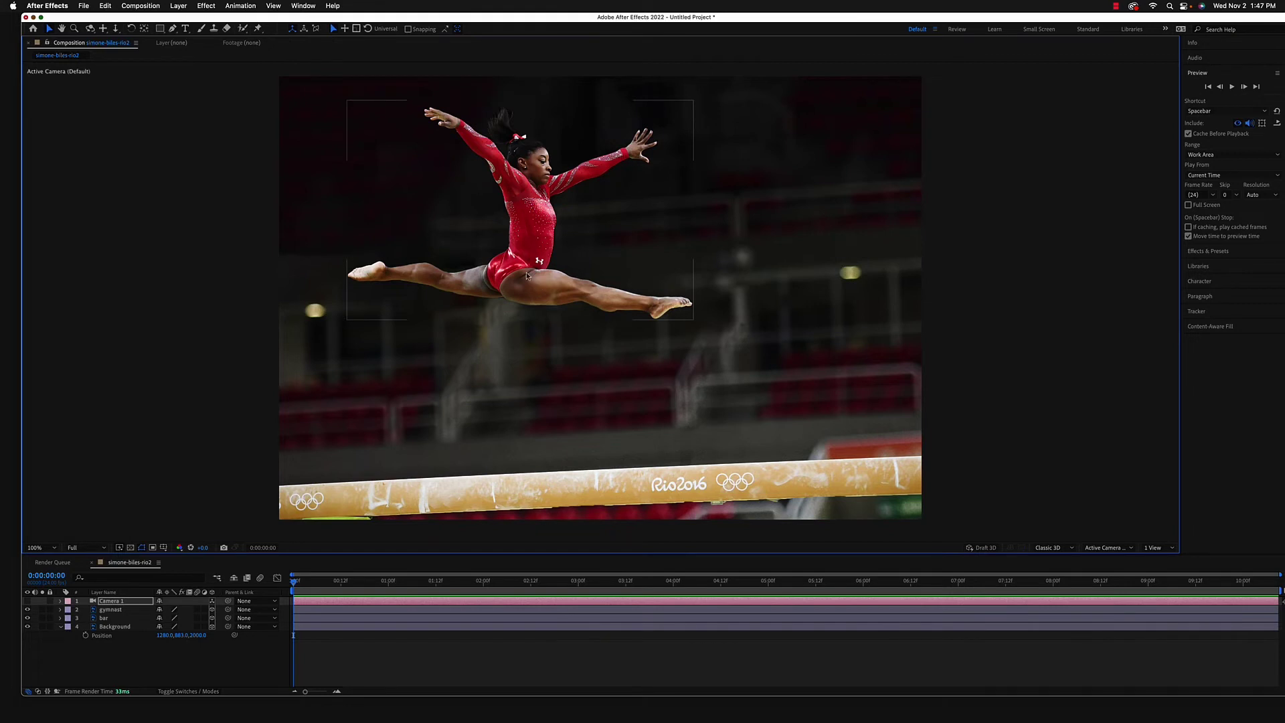
pyautogui.click(258, 29)
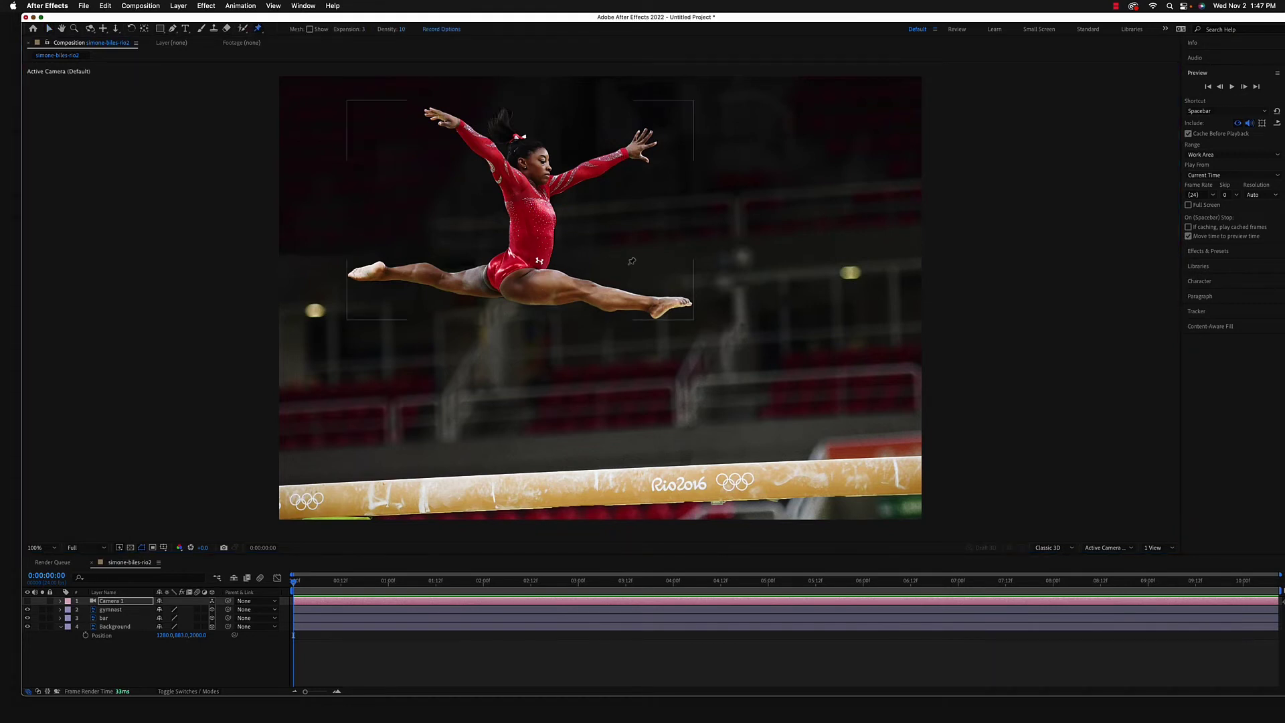
pyautogui.click(685, 301)
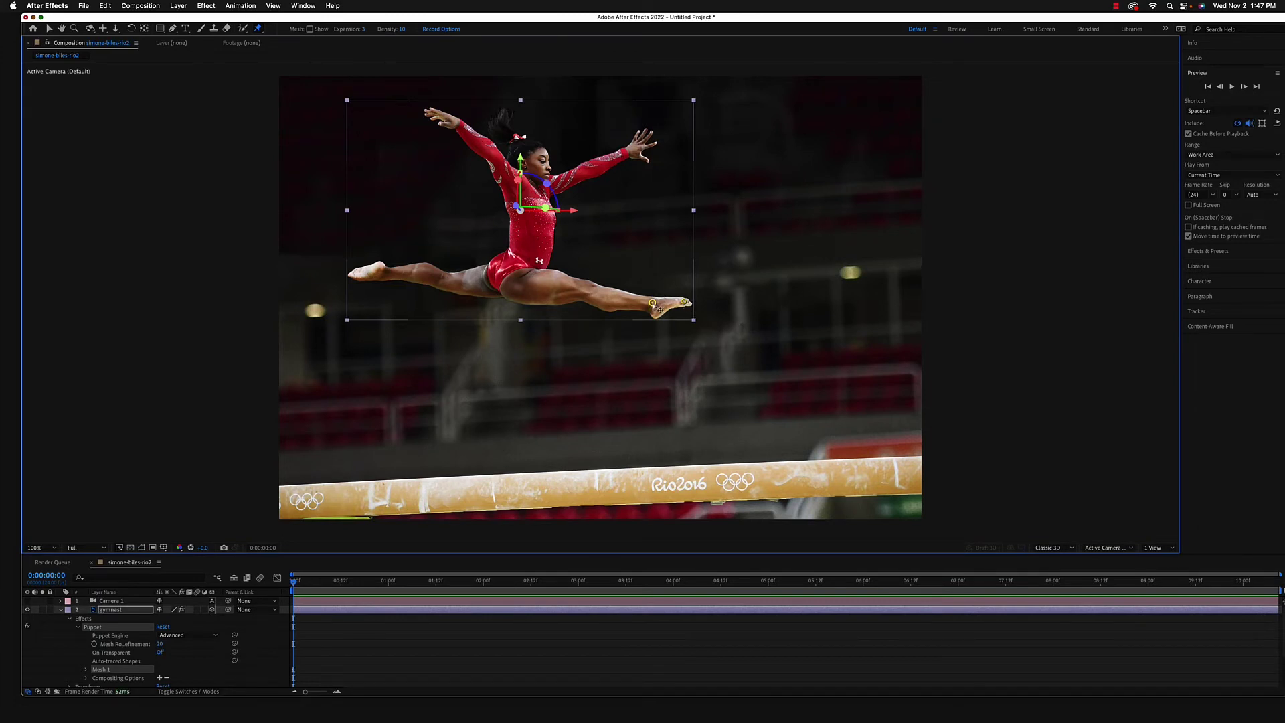
pyautogui.click(591, 286)
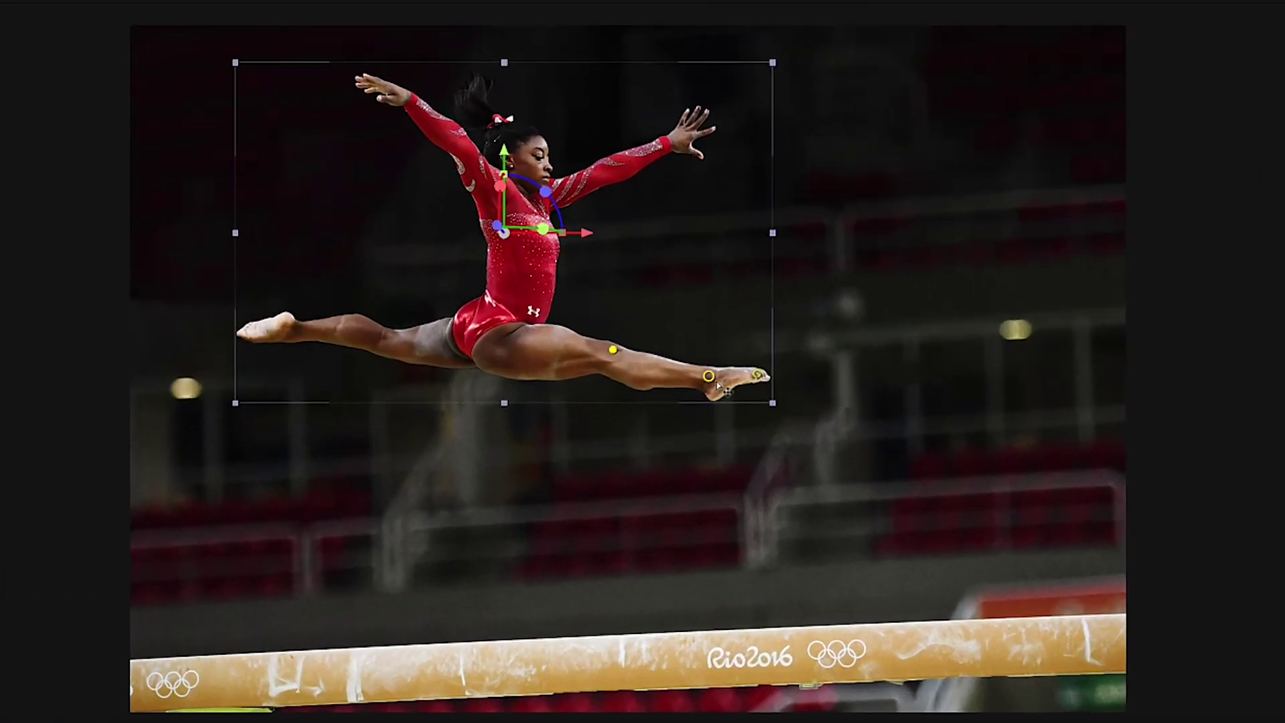
pyautogui.click(613, 349)
pyautogui.click(615, 351)
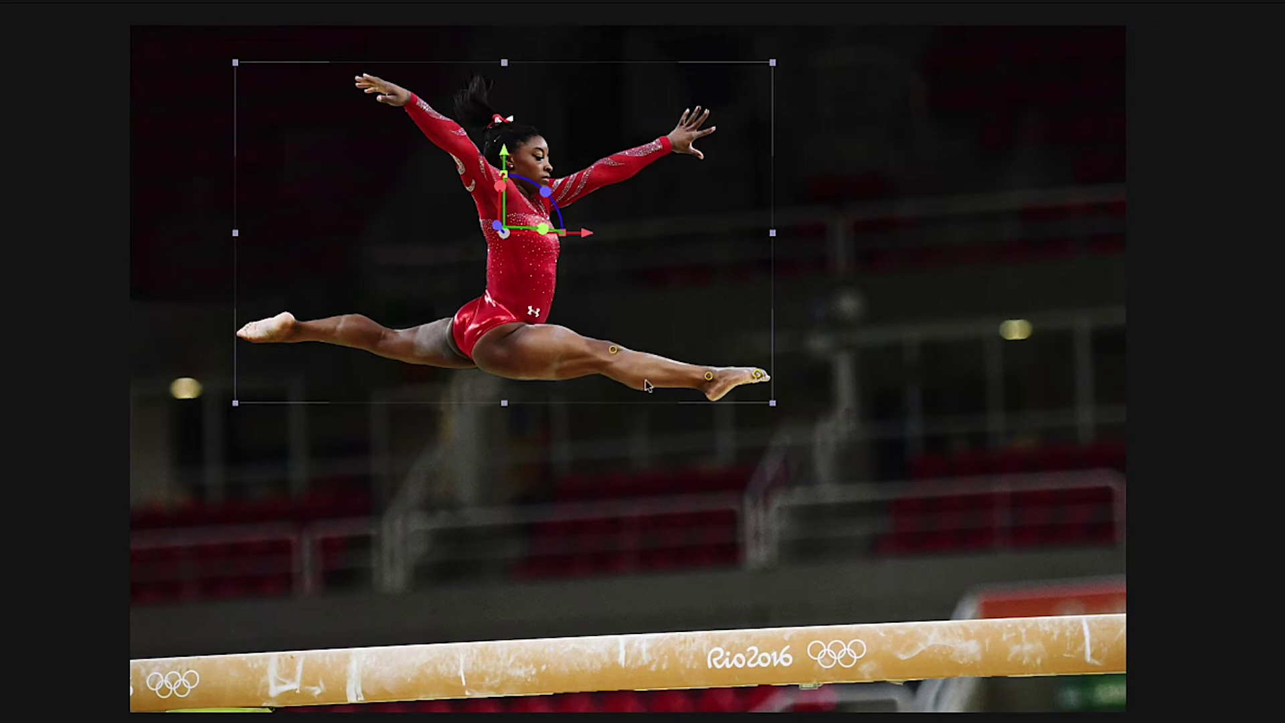
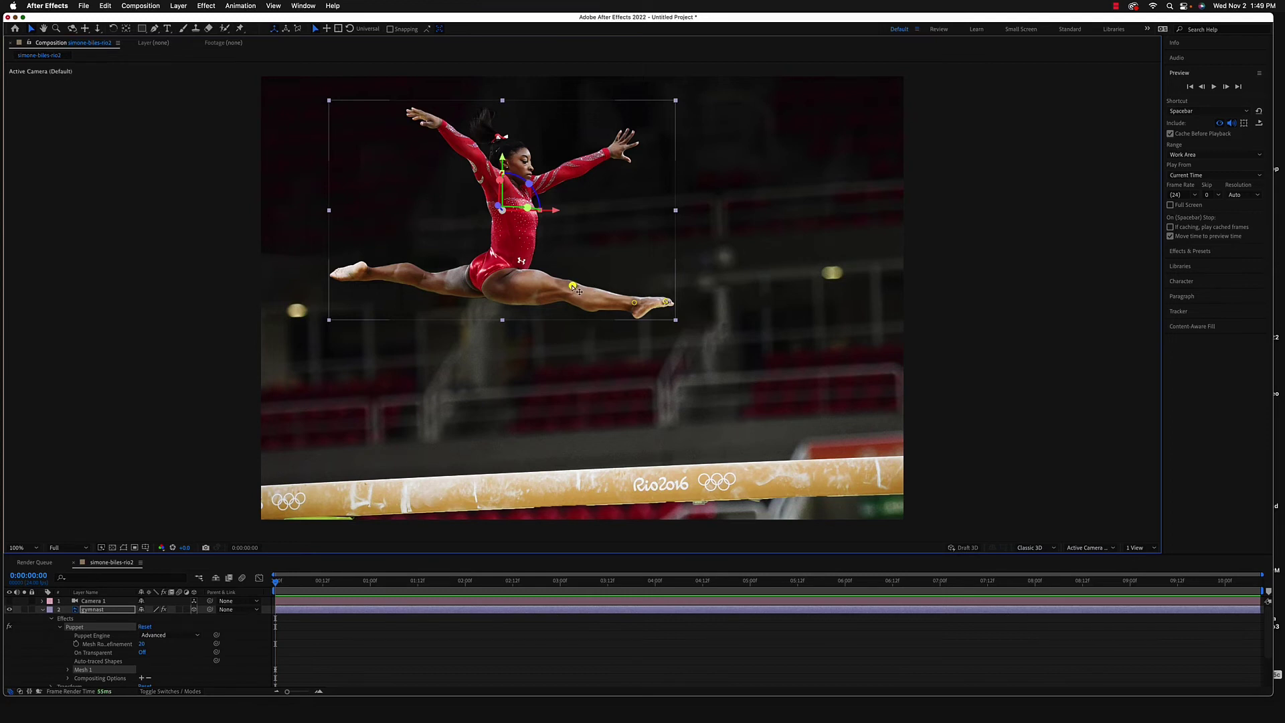
# Try to bend the gymnast's front leg by moving the knee pin, and undo the move
pyautogui.moveTo(576, 289); pyautogui.dragTo(587, 279)
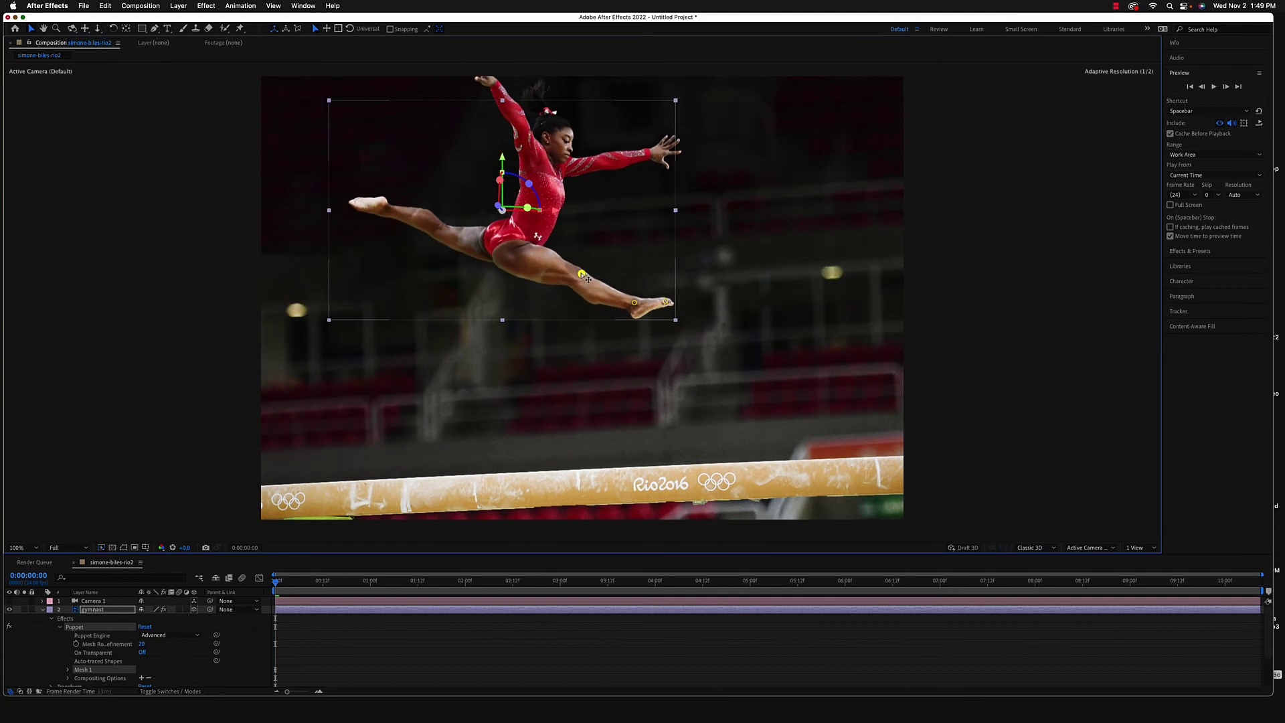
pyautogui.press('super+z')
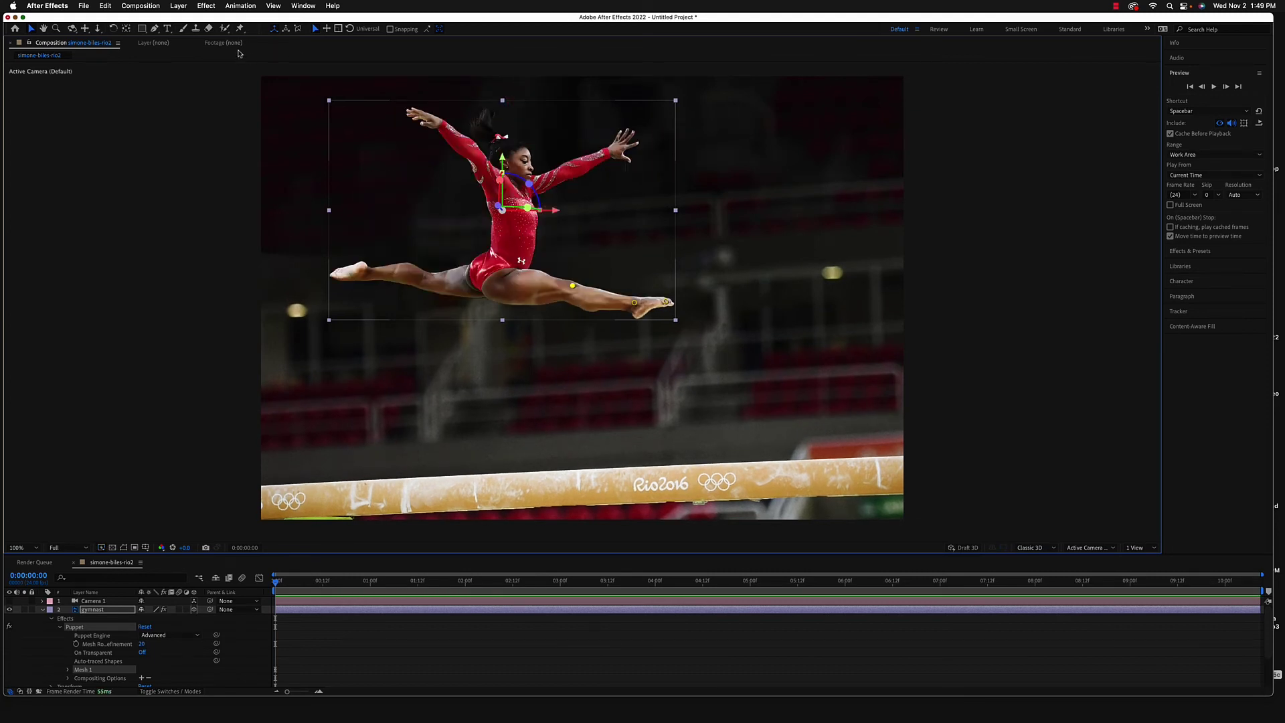
# Place puppet pins on the gymnast's upper front thigh, hip and waist, and test the bend with the knee pin
pyautogui.click(240, 28)
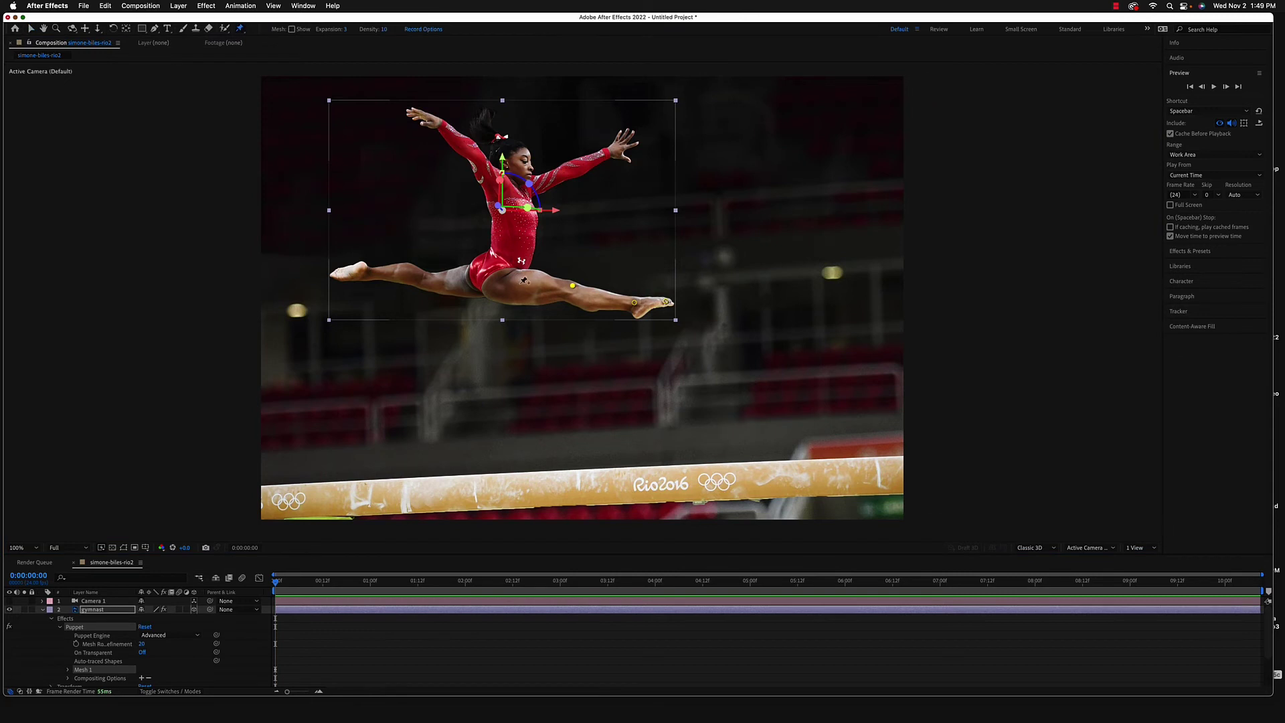
pyautogui.click(506, 291)
pyautogui.click(484, 268)
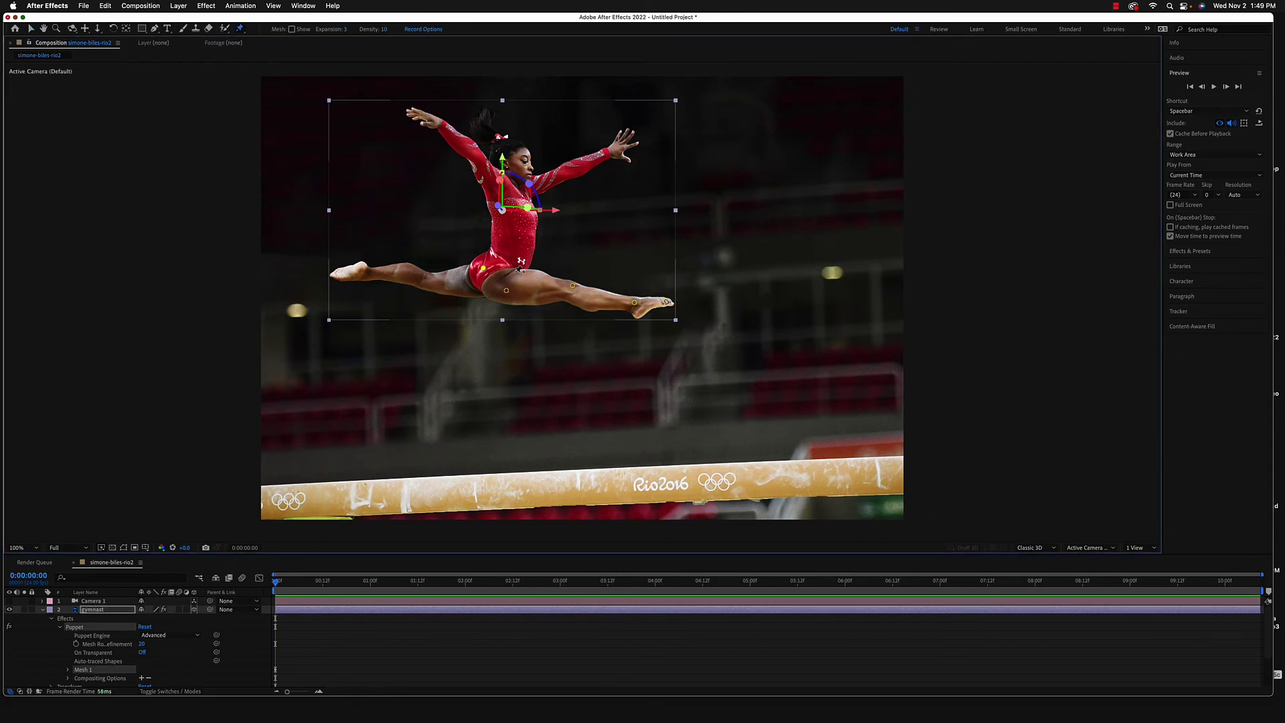
pyautogui.click(505, 252)
pyautogui.press('v')
pyautogui.moveTo(579, 293); pyautogui.dragTo(577, 286)
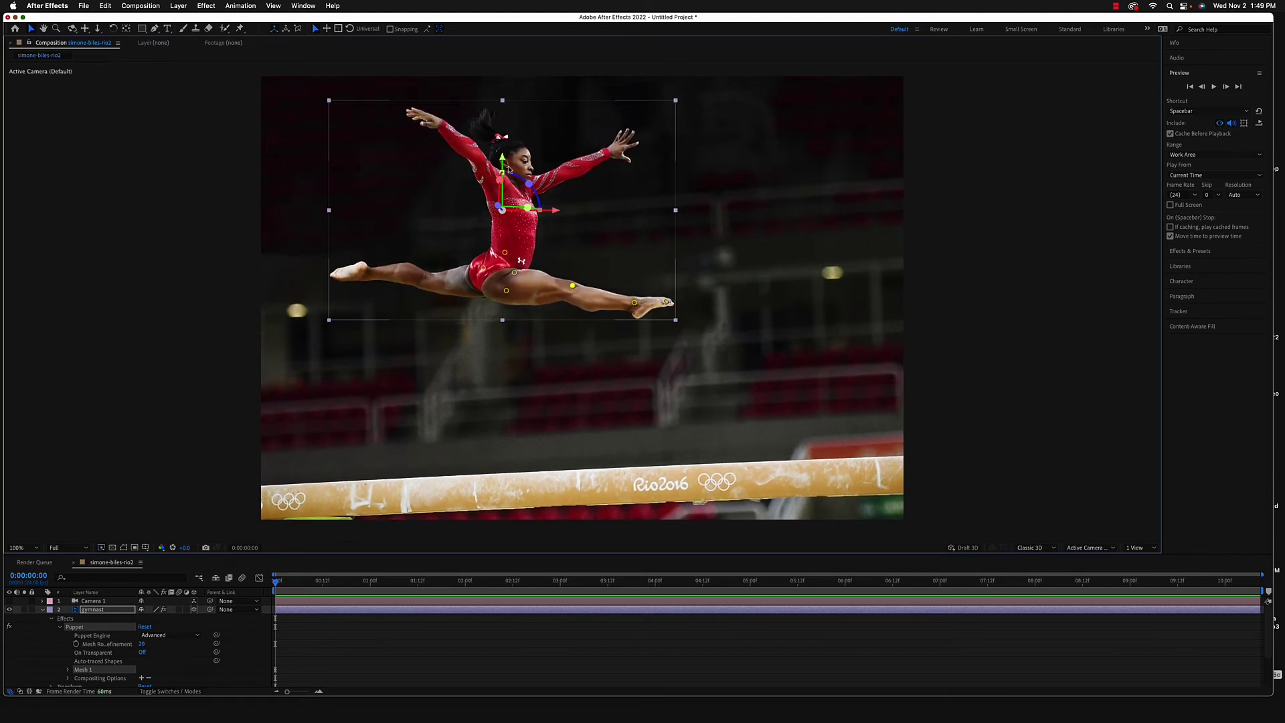
# Place puppet pins on the gymnast's torso and on the knee, ankle and toes of the back leg
pyautogui.click(239, 30)
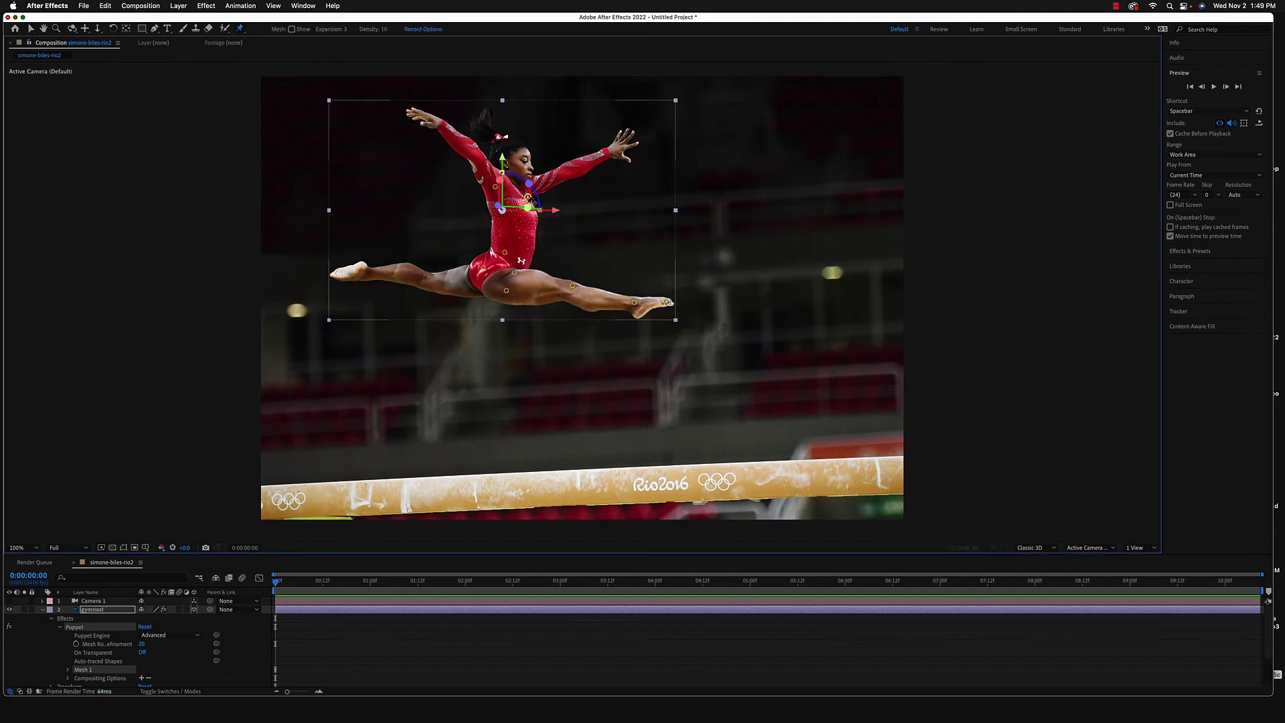
pyautogui.click(498, 230)
pyautogui.click(426, 279)
pyautogui.click(371, 271)
pyautogui.click(335, 274)
# Place puppet pins along both of the gymnast's arms, from the upper arms to the wrists
pyautogui.click(474, 152)
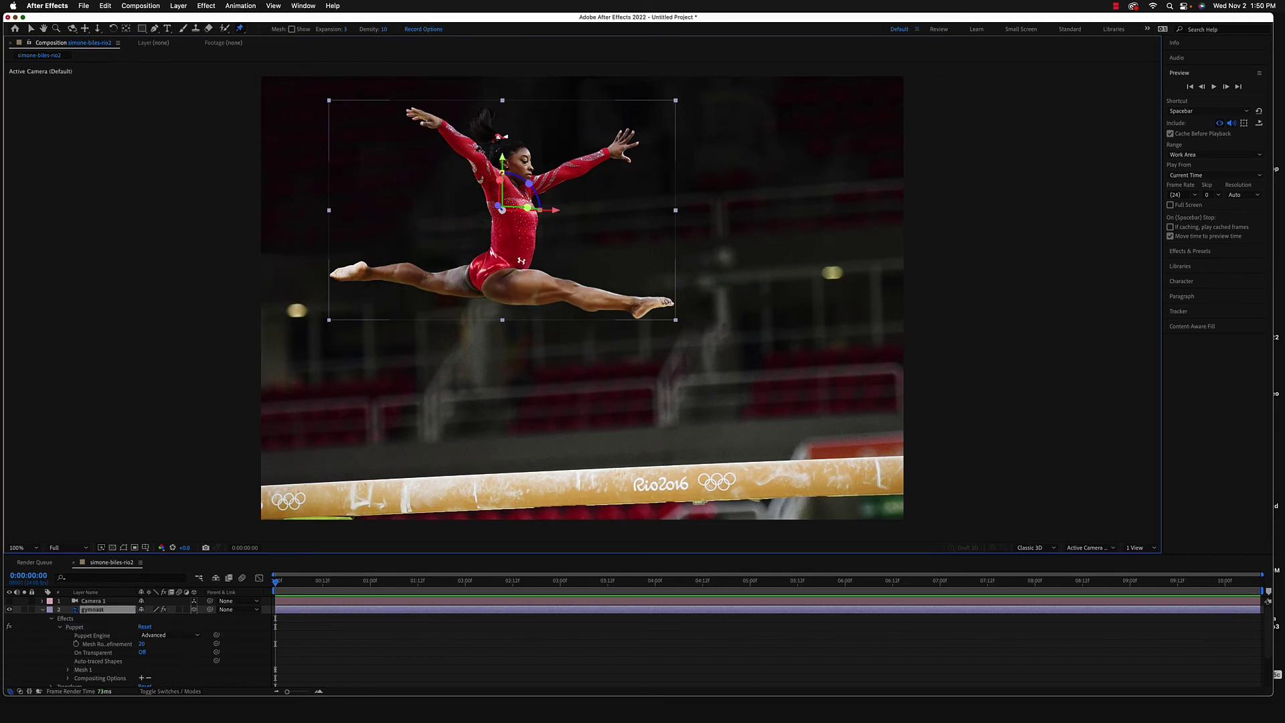
pyautogui.click(430, 118)
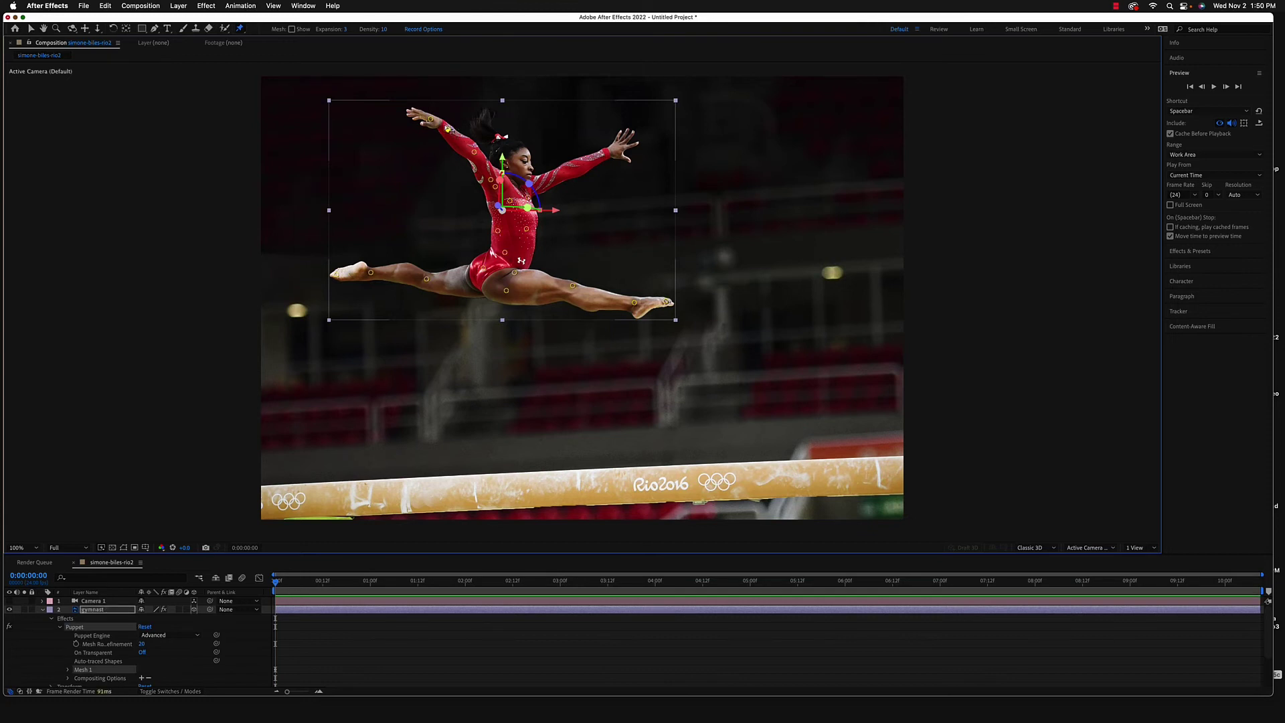
pyautogui.click(448, 129)
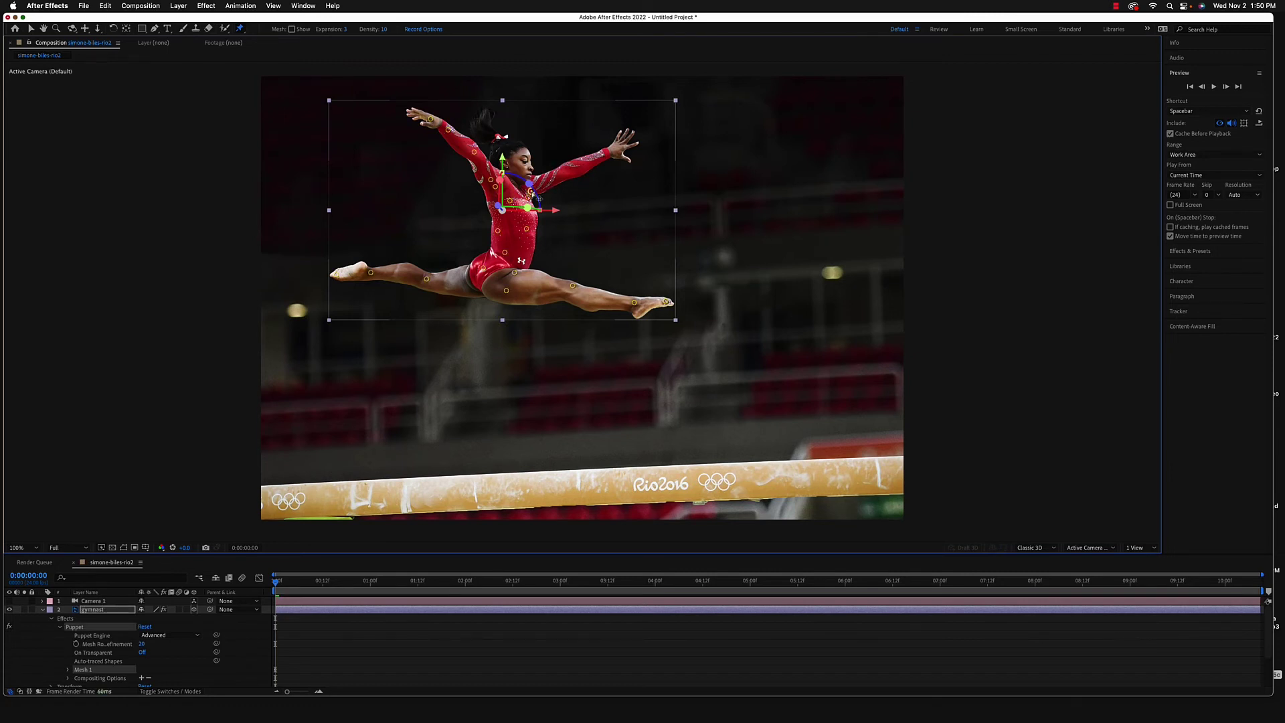
pyautogui.click(570, 171)
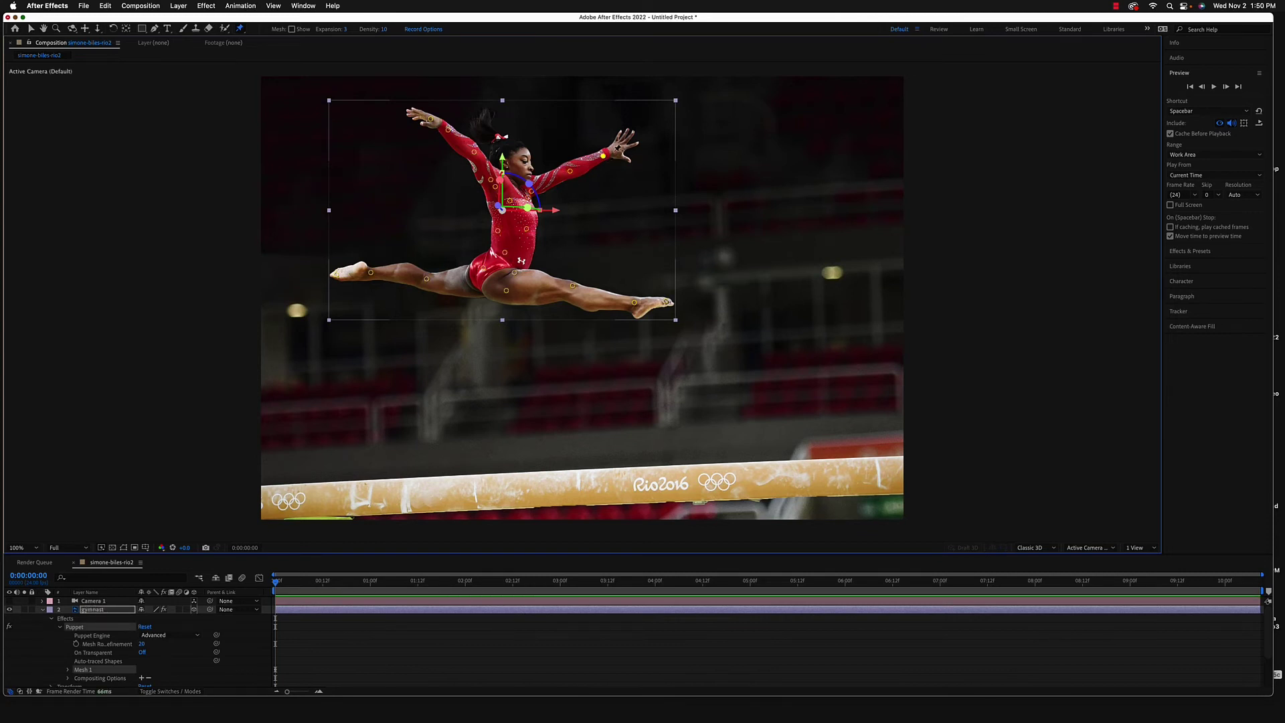
pyautogui.click(615, 150)
# Place puppet pins on the gymnast's ponytail, face, back of the head and rear hip
pyautogui.click(486, 118)
pyautogui.click(523, 158)
pyautogui.click(500, 153)
pyautogui.click(482, 267)
# At 5 seconds, move the puppet pins to lower the gymnast's front foot and raise the back foot slightly
pyautogui.moveTo(276, 583); pyautogui.dragTo(750, 621)
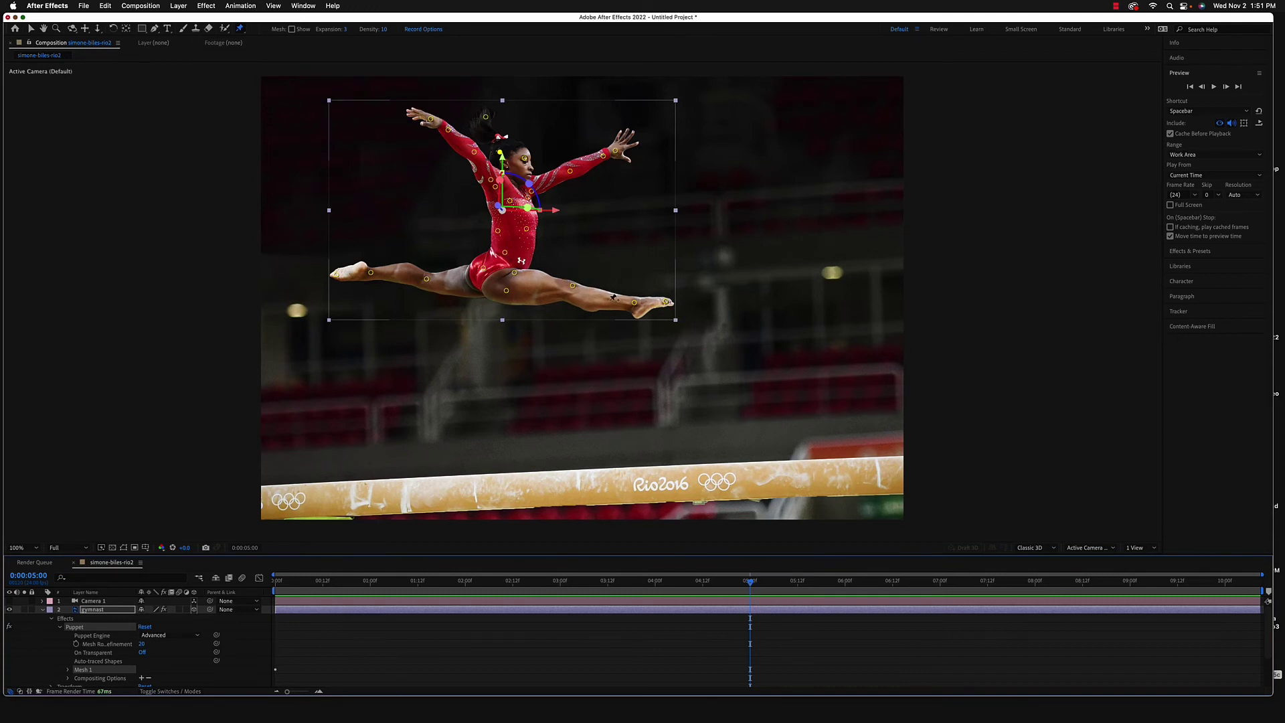
pyautogui.moveTo(579, 290); pyautogui.dragTo(663, 318)
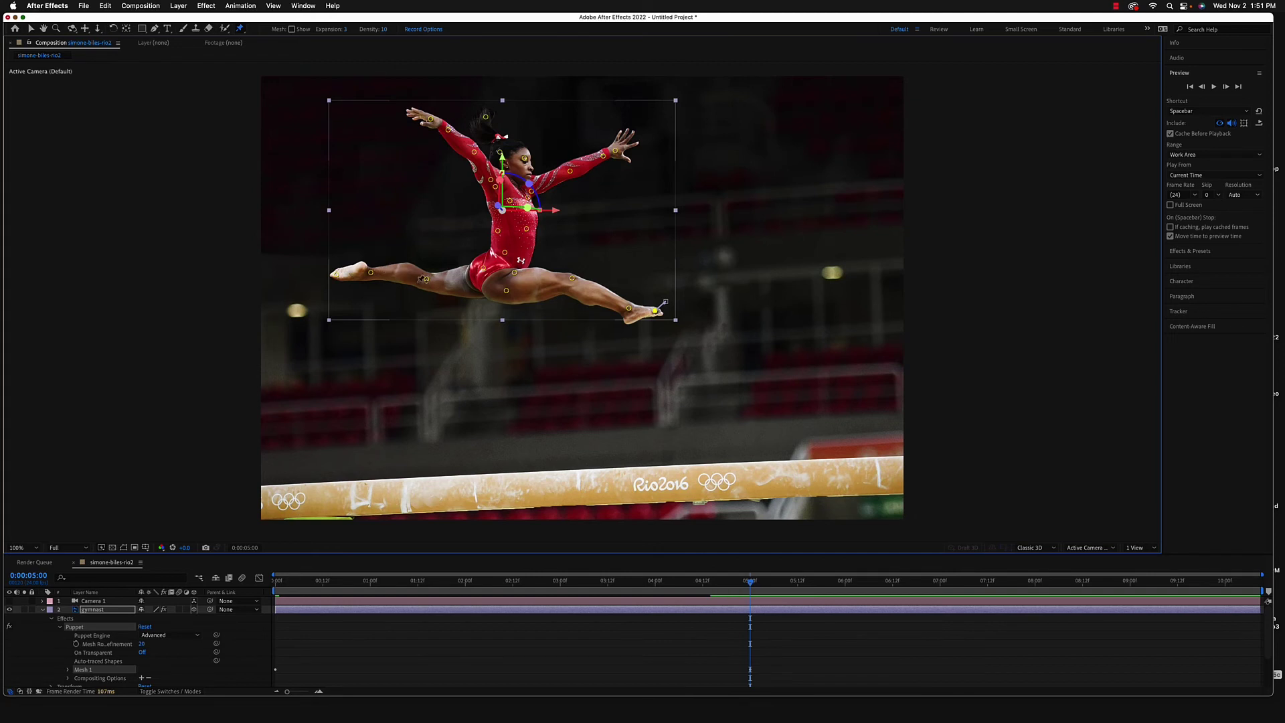
pyautogui.click(426, 279)
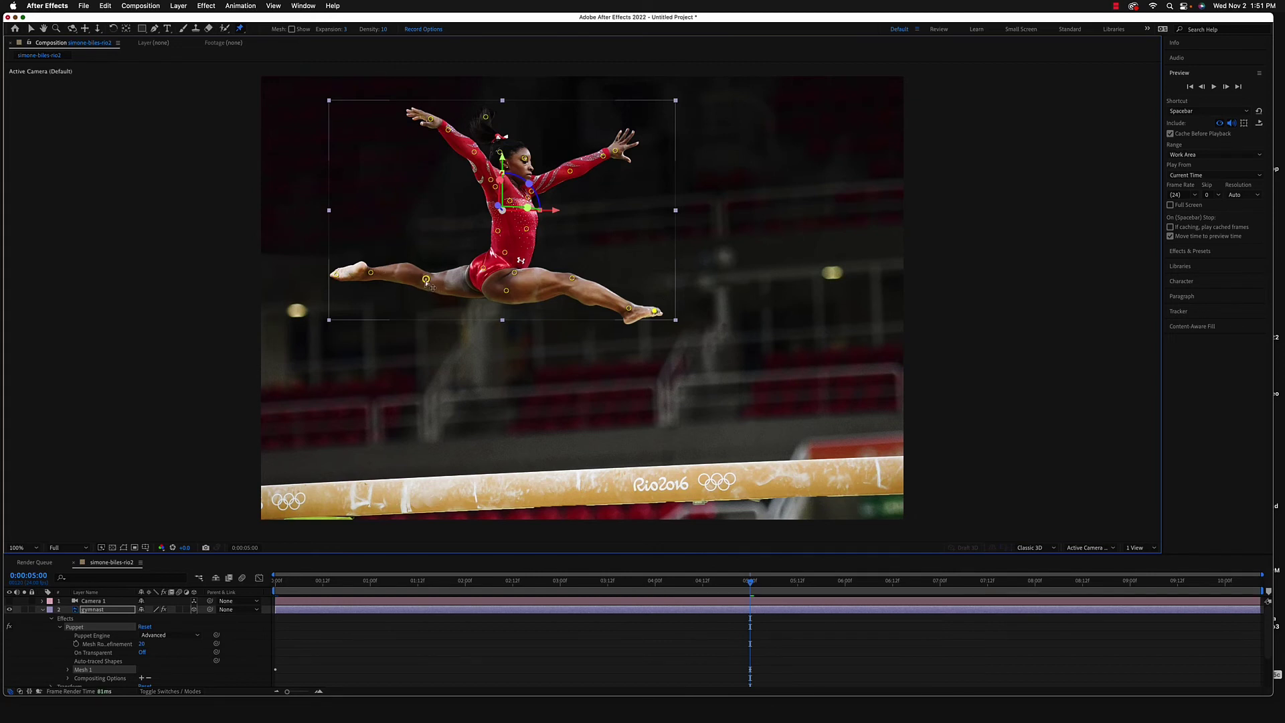
pyautogui.keyDown('shift'); pyautogui.click(370, 271); pyautogui.keyUp('shift')
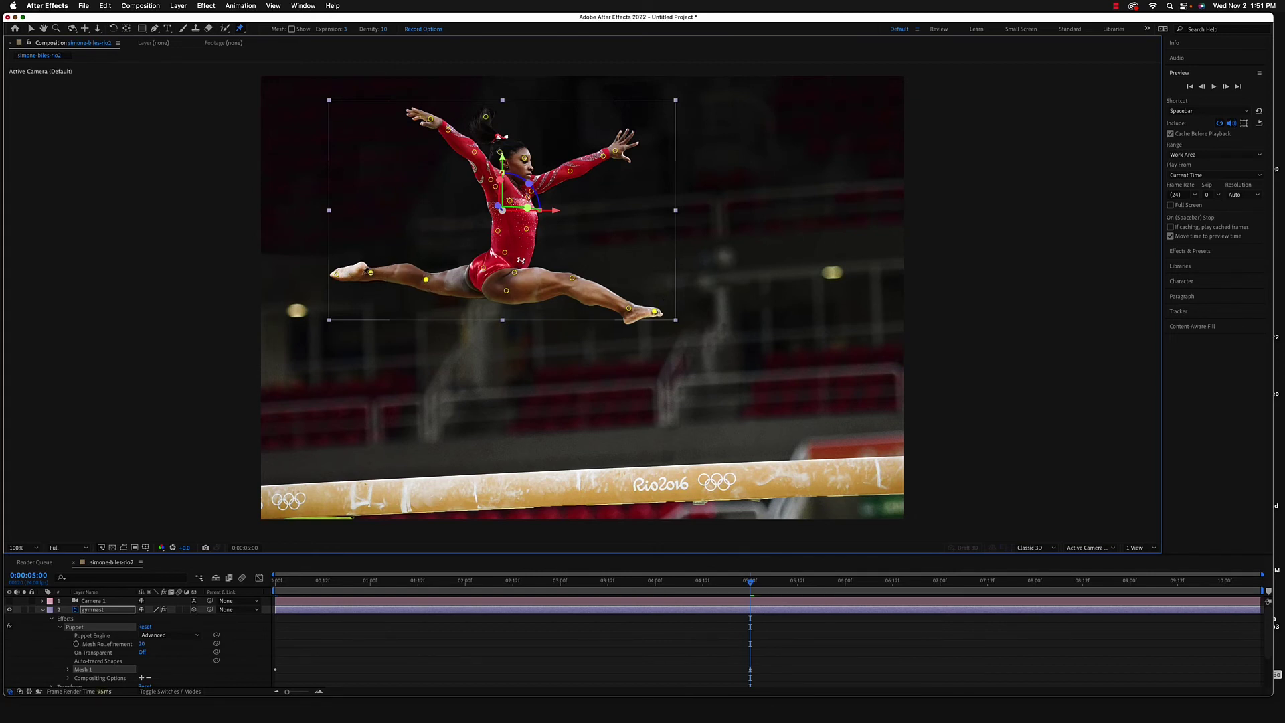
pyautogui.keyDown('shift'); pyautogui.click(337, 275); pyautogui.keyUp('shift')
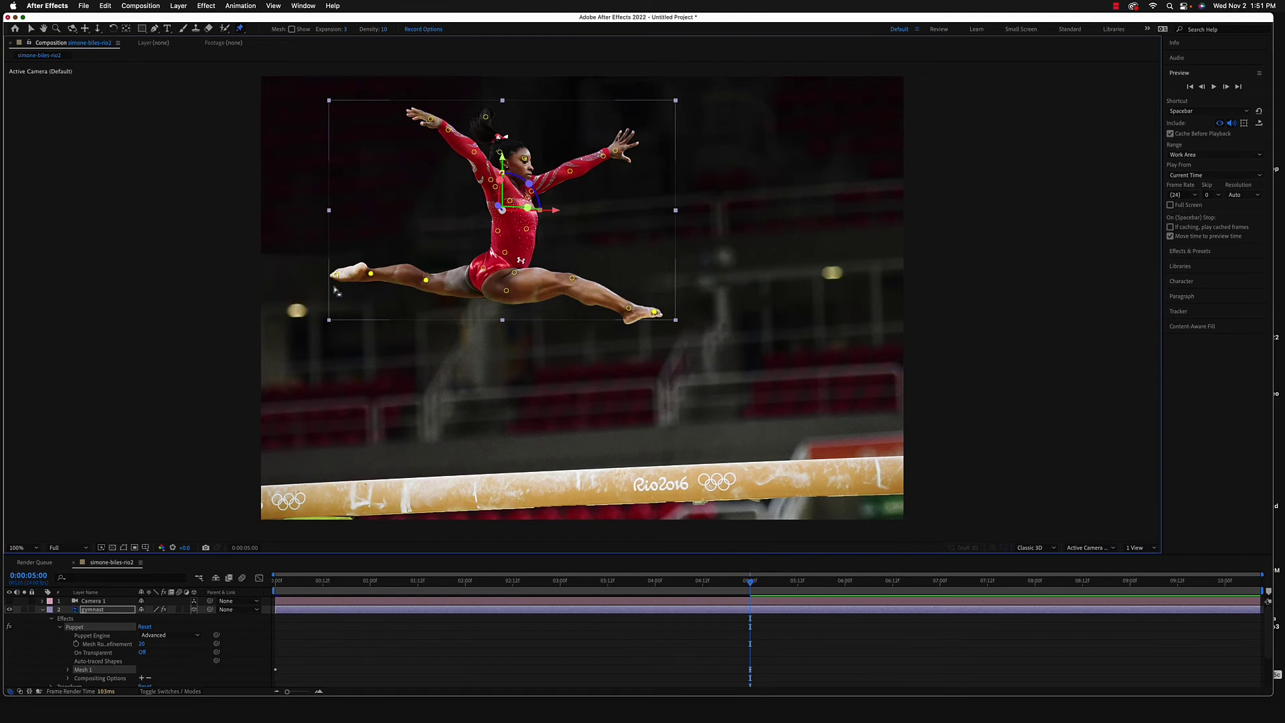
pyautogui.keyDown('shift'); pyautogui.click(372, 280); pyautogui.keyUp('shift')
pyautogui.moveTo(376, 281); pyautogui.dragTo(377, 280)
pyautogui.moveTo(336, 274); pyautogui.dragTo(338, 270)
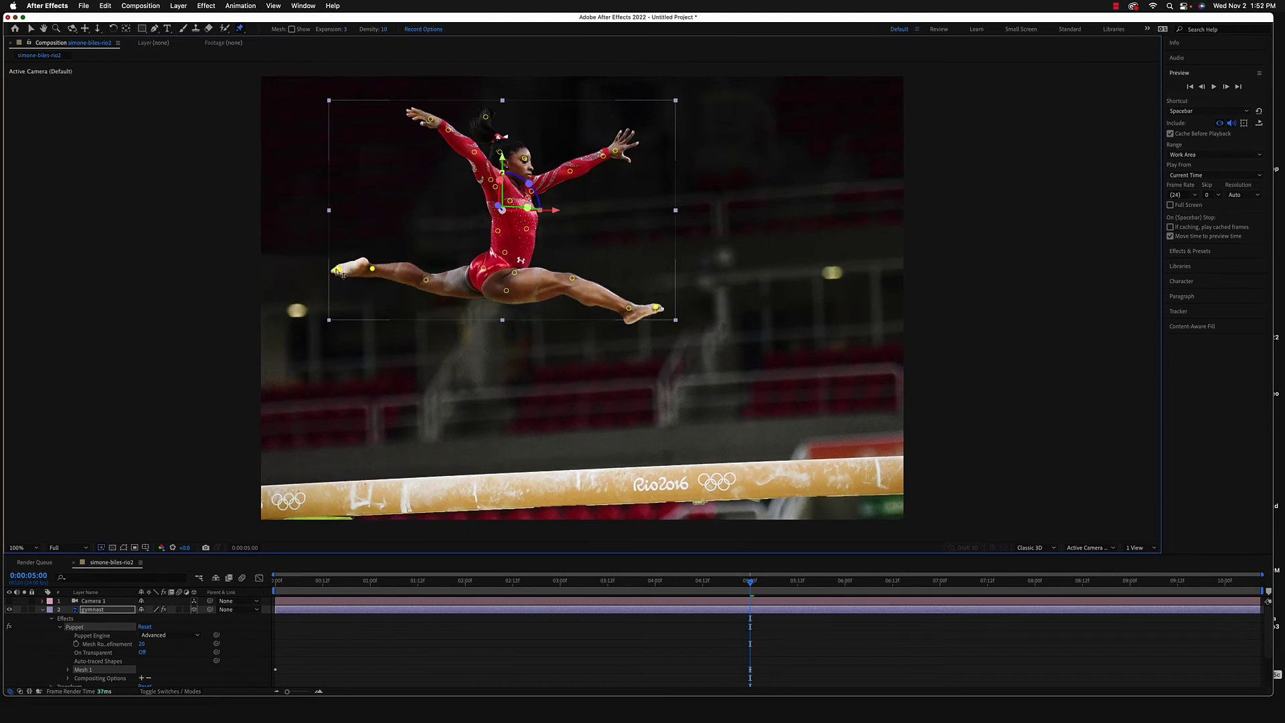
# Shift the back leg's knee, ankle and toe pins slightly inward at 5 seconds, and scrub to check the motion
pyautogui.click(373, 269)
pyautogui.click(427, 282)
pyautogui.moveTo(427, 282); pyautogui.dragTo(428, 282)
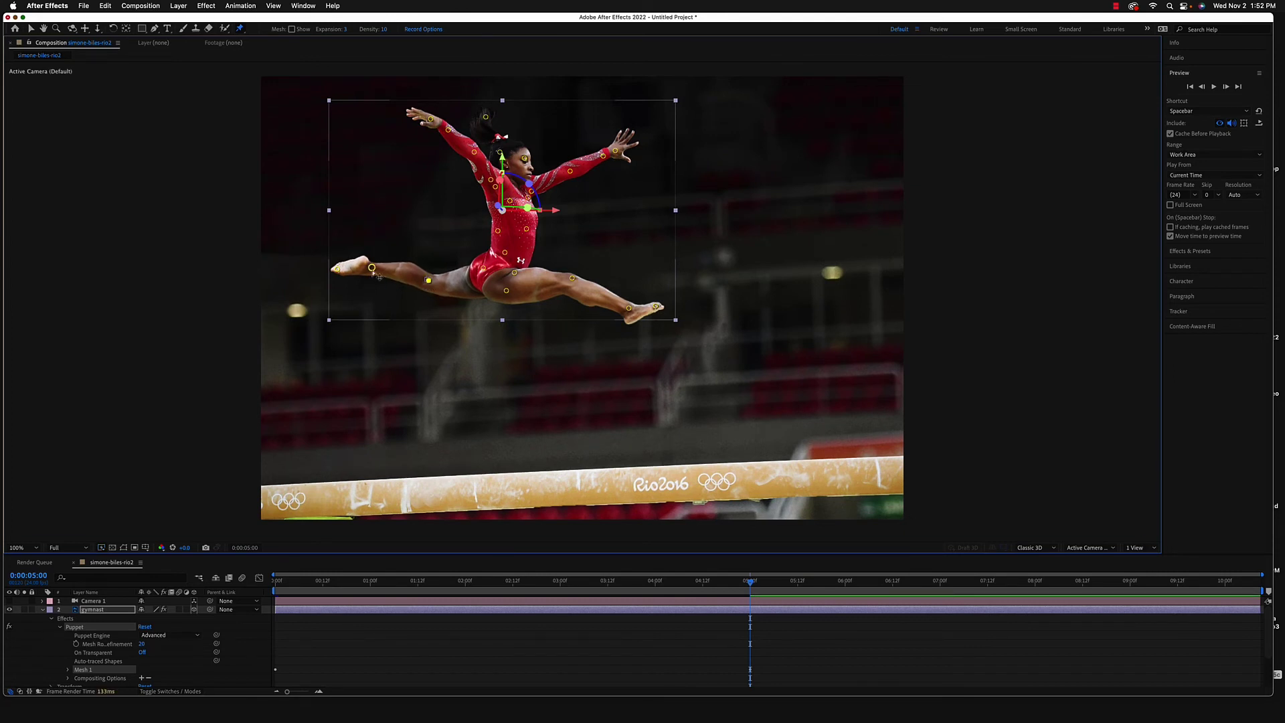
pyautogui.moveTo(338, 270); pyautogui.dragTo(376, 267)
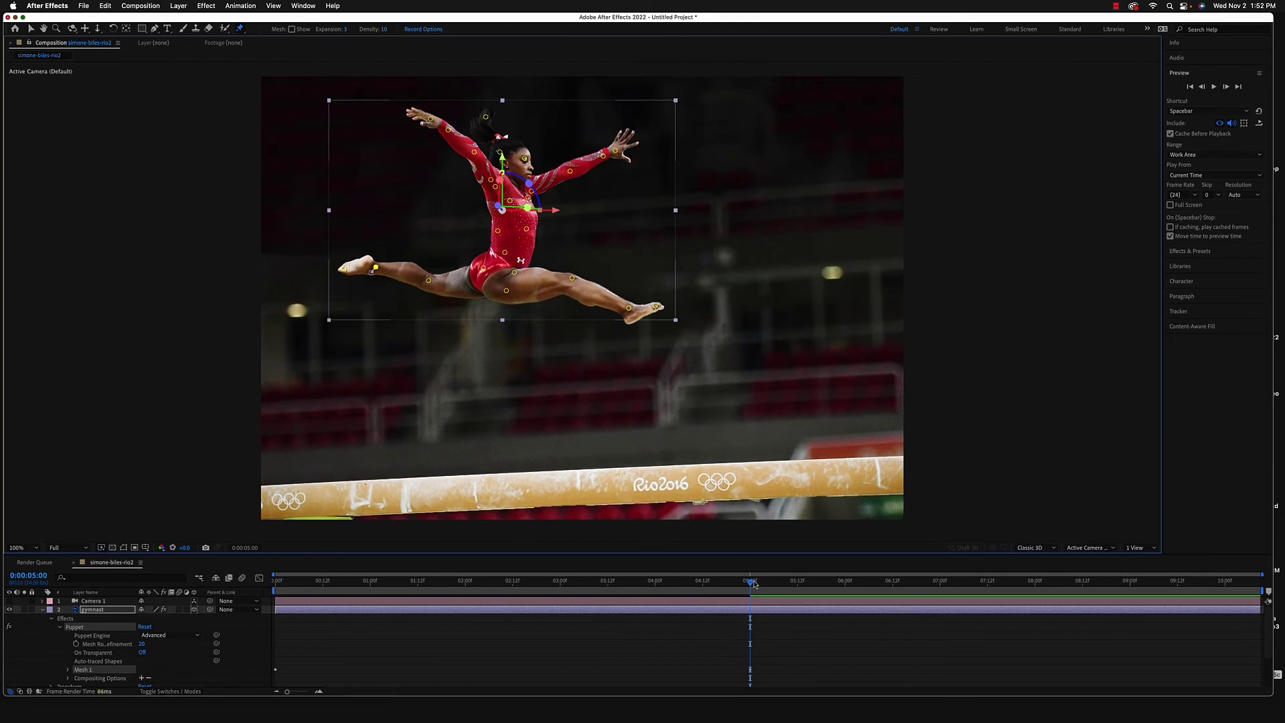
pyautogui.moveTo(754, 584); pyautogui.dragTo(752, 625)
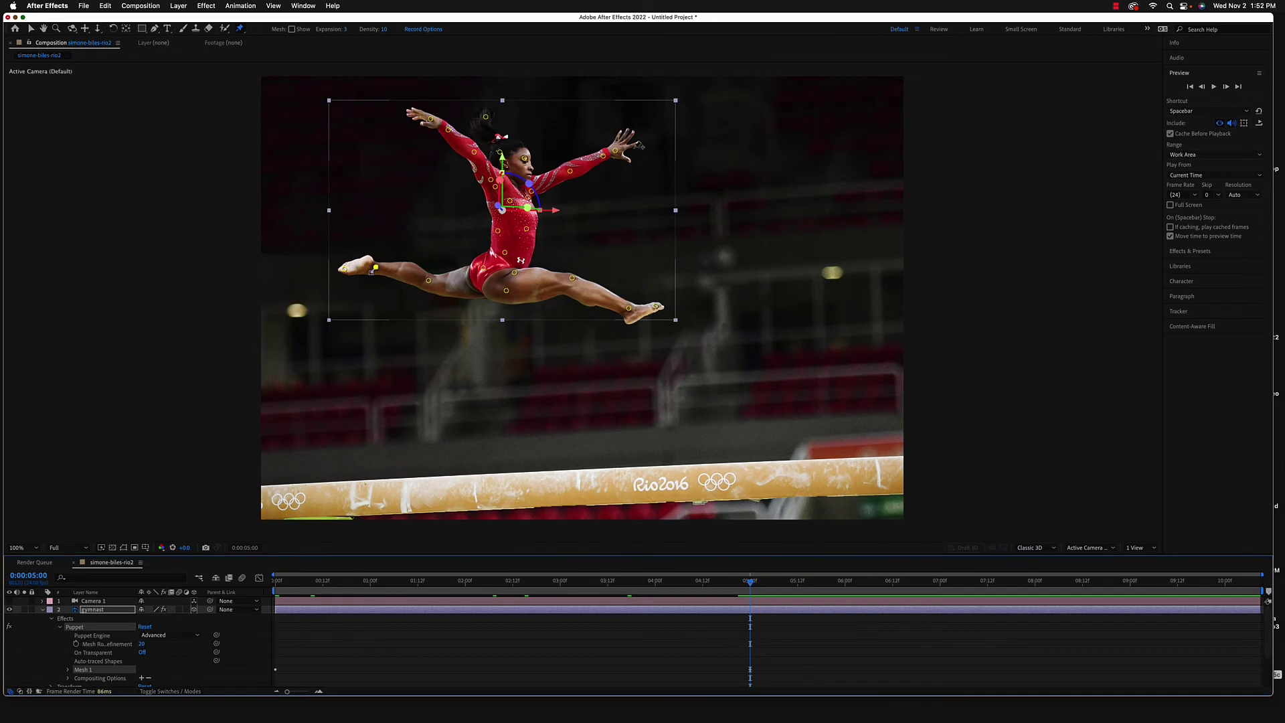
# Lower the gymnast's front arm at 5 seconds by moving its forearm and wrist pins, and fine-tune the bend
pyautogui.click(616, 153)
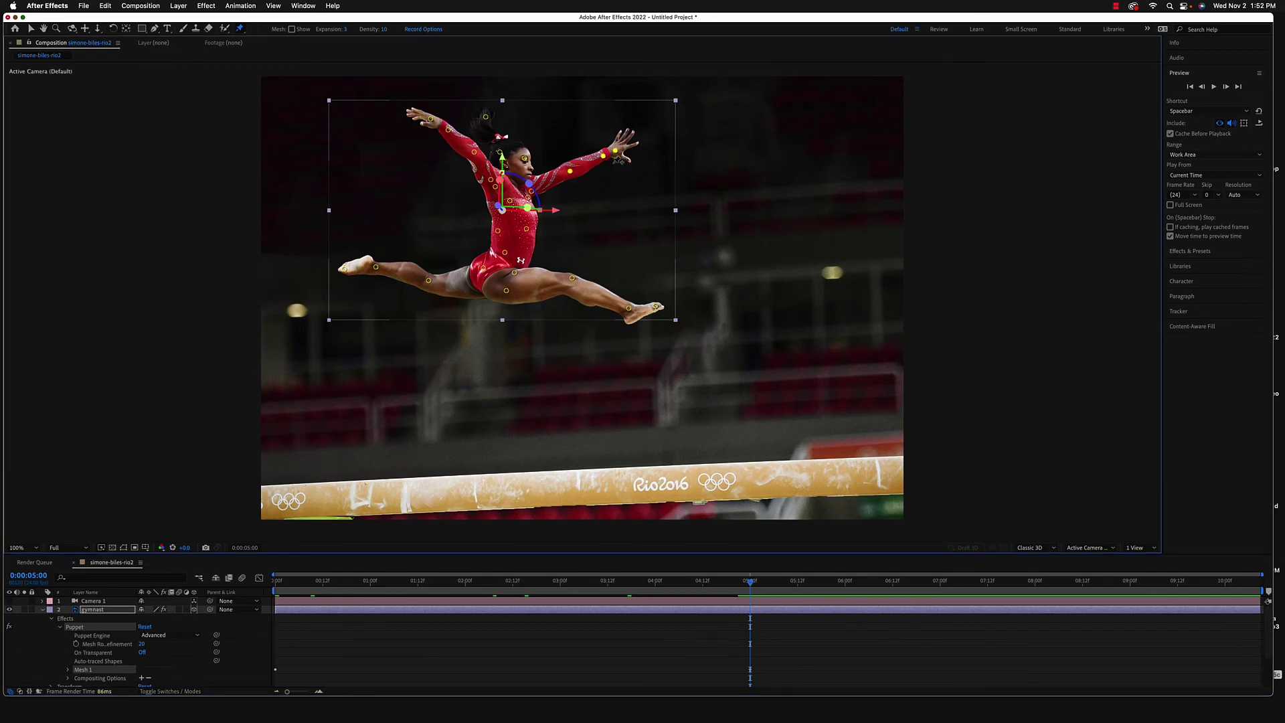
pyautogui.moveTo(616, 155); pyautogui.dragTo(625, 170)
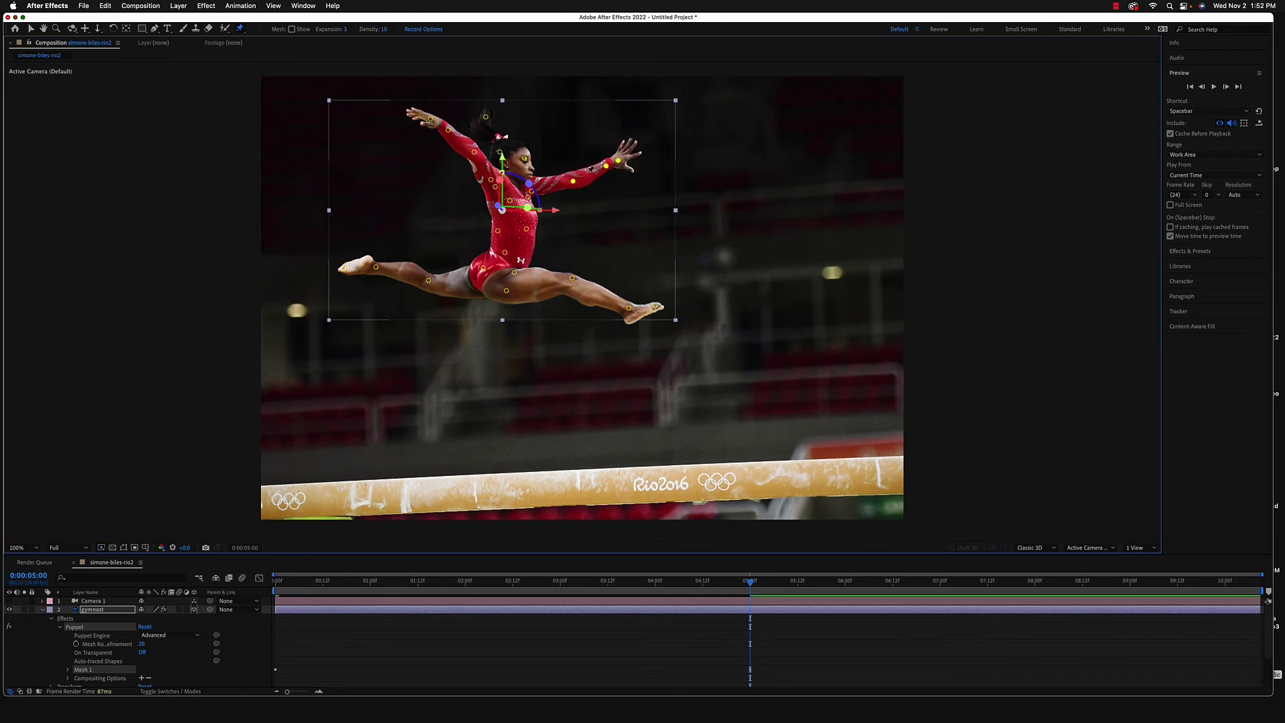
pyautogui.moveTo(573, 181); pyautogui.dragTo(573, 181)
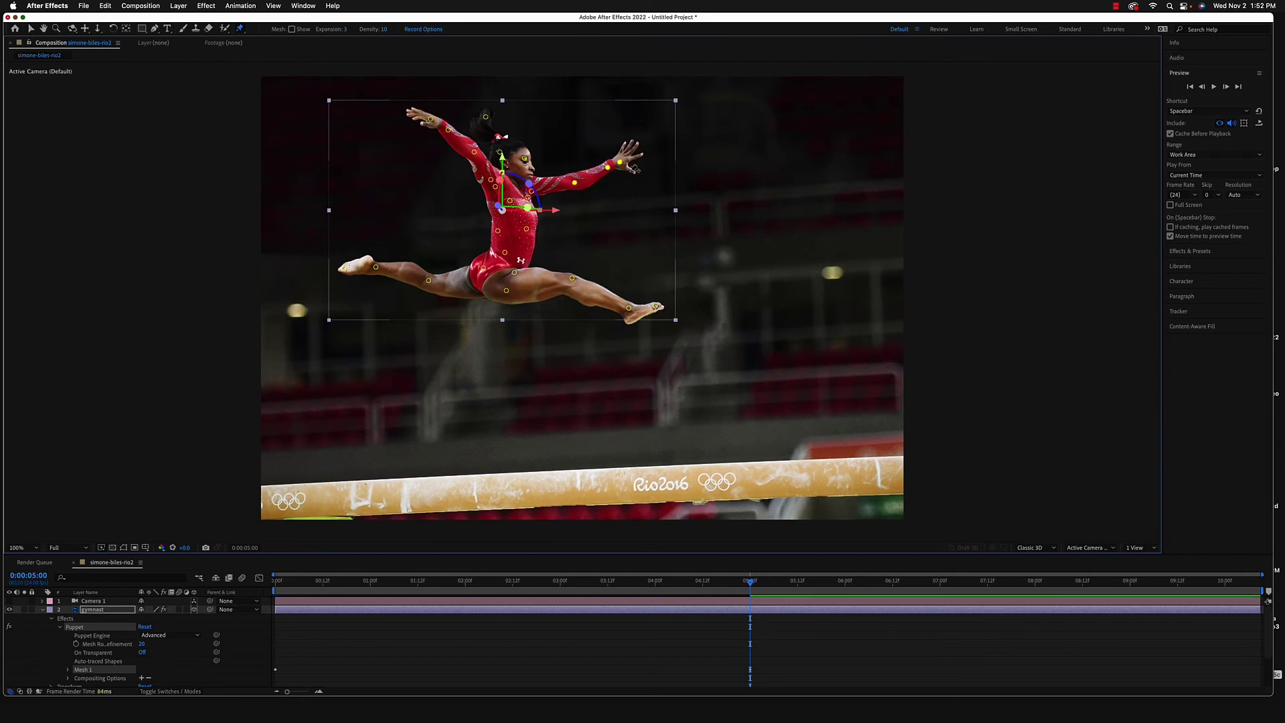
pyautogui.click(573, 178)
pyautogui.moveTo(574, 182); pyautogui.dragTo(572, 179)
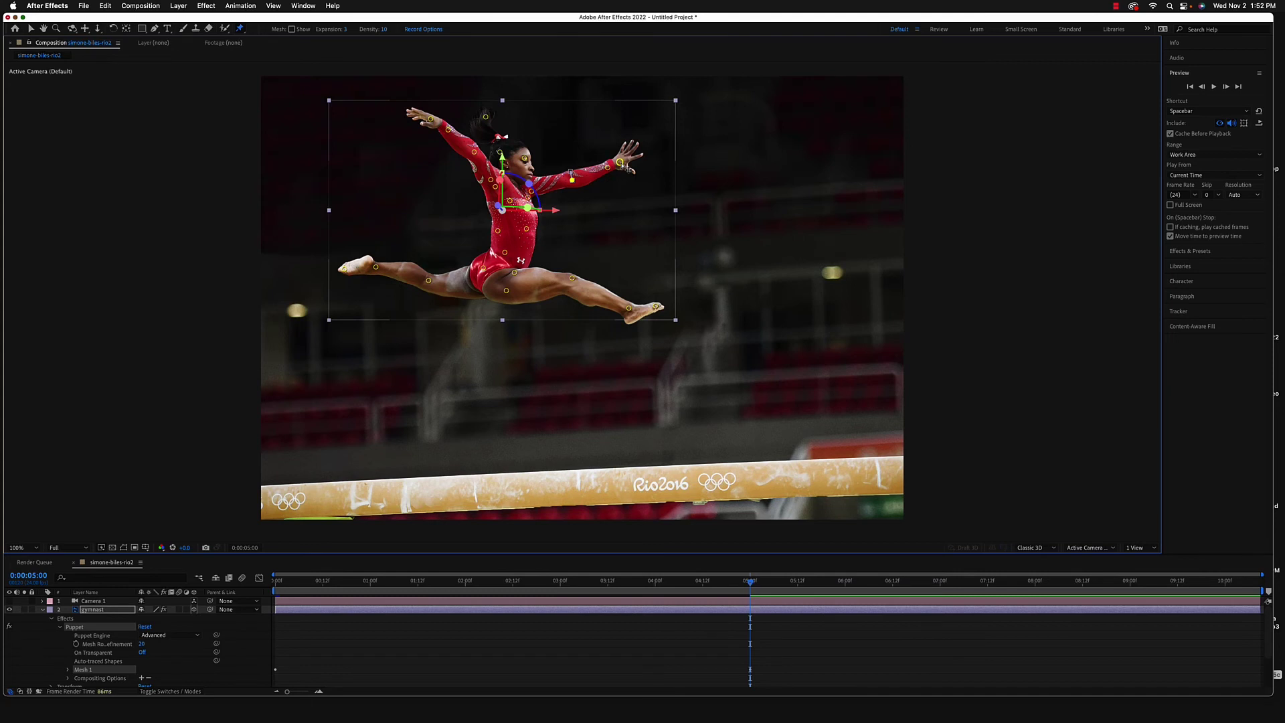
pyautogui.moveTo(621, 162); pyautogui.dragTo(619, 159)
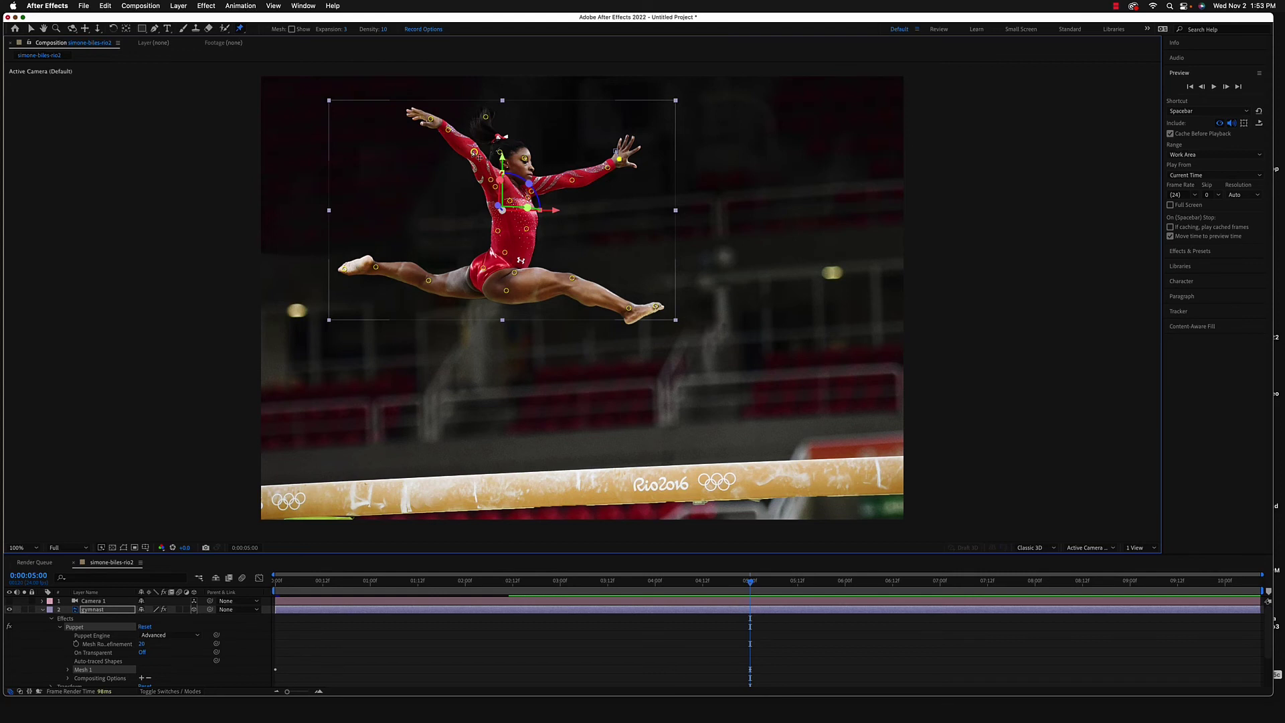
# Adjust the rear arm's pins at 5 seconds so that the gymnast's hand bends upward at the wrist
pyautogui.click(475, 152)
pyautogui.moveTo(433, 121); pyautogui.dragTo(436, 117)
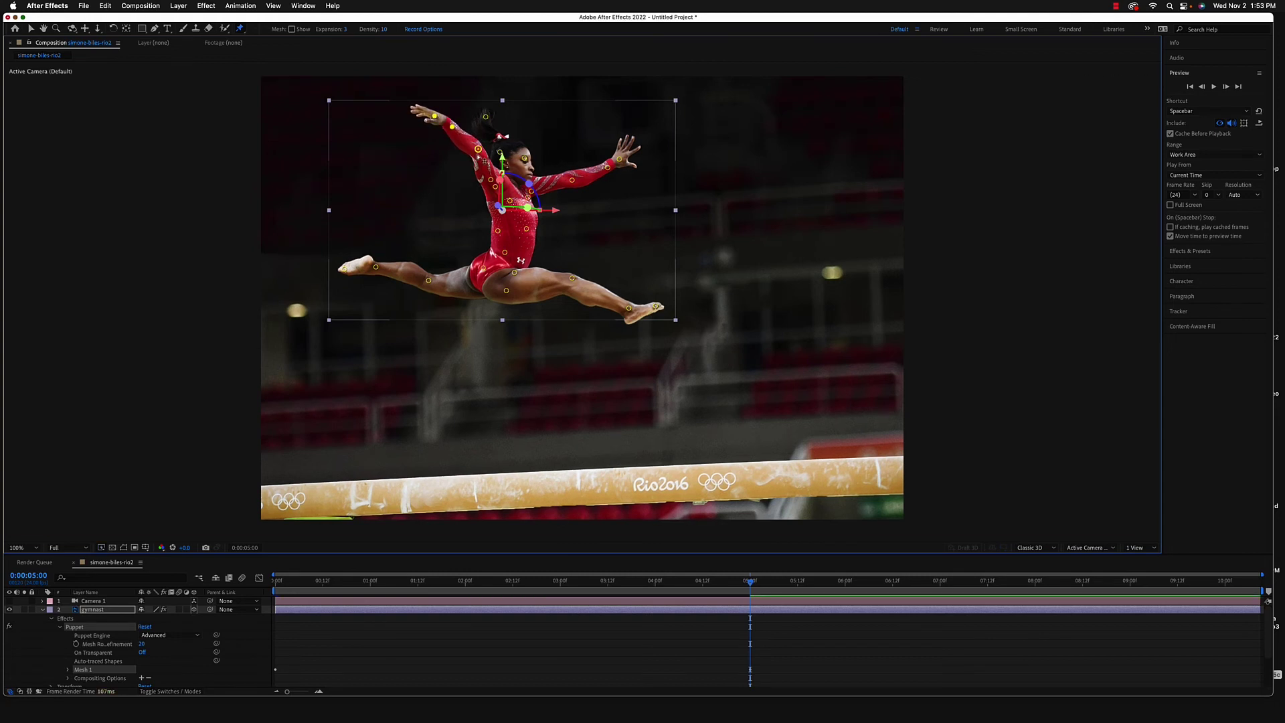
pyautogui.moveTo(482, 152); pyautogui.dragTo(477, 156)
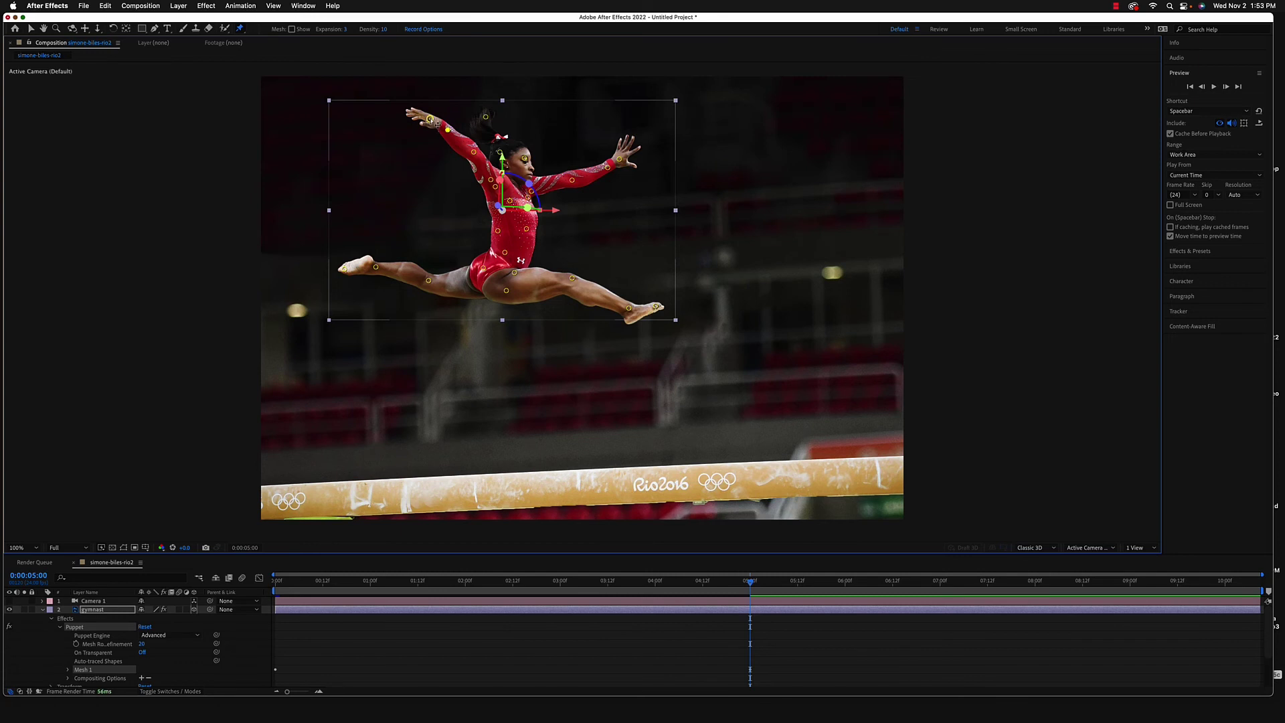
pyautogui.moveTo(437, 123); pyautogui.dragTo(450, 128)
pyautogui.moveTo(433, 117); pyautogui.dragTo(437, 112)
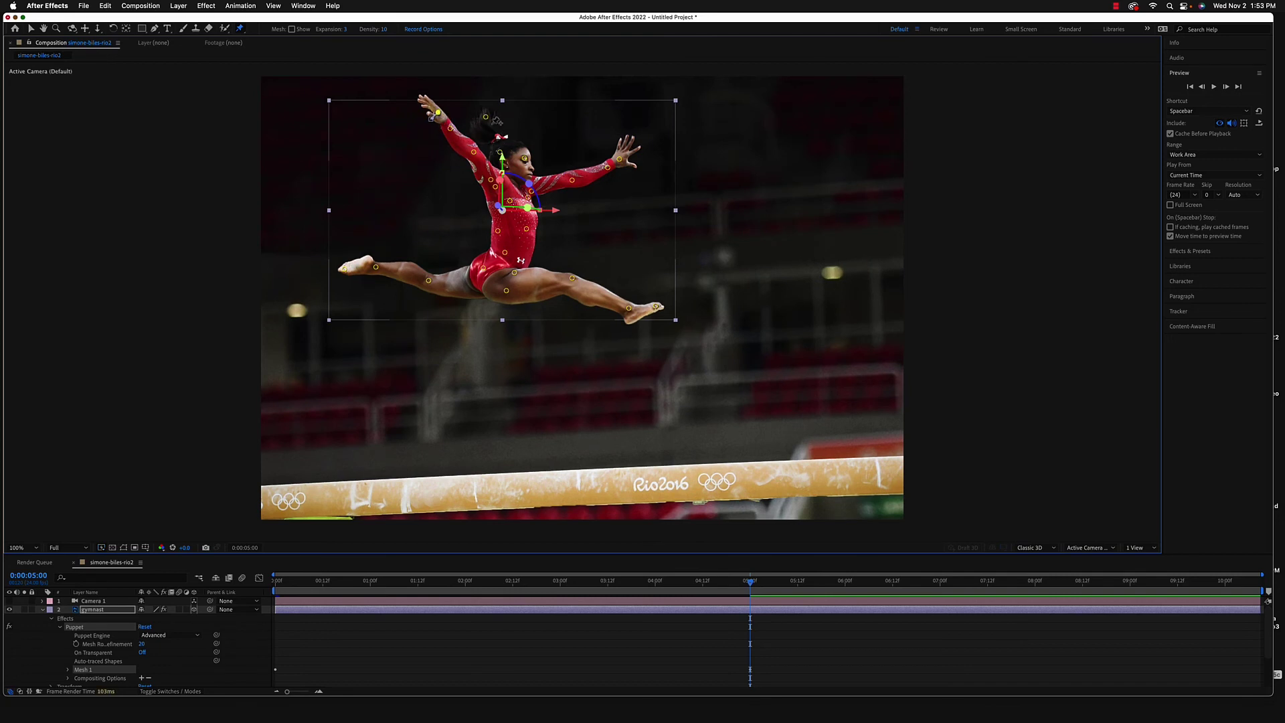
# Shift the ponytail and head pins slightly forward at 5 seconds, and scrub back to the start of the timeline
pyautogui.moveTo(486, 117); pyautogui.dragTo(503, 114)
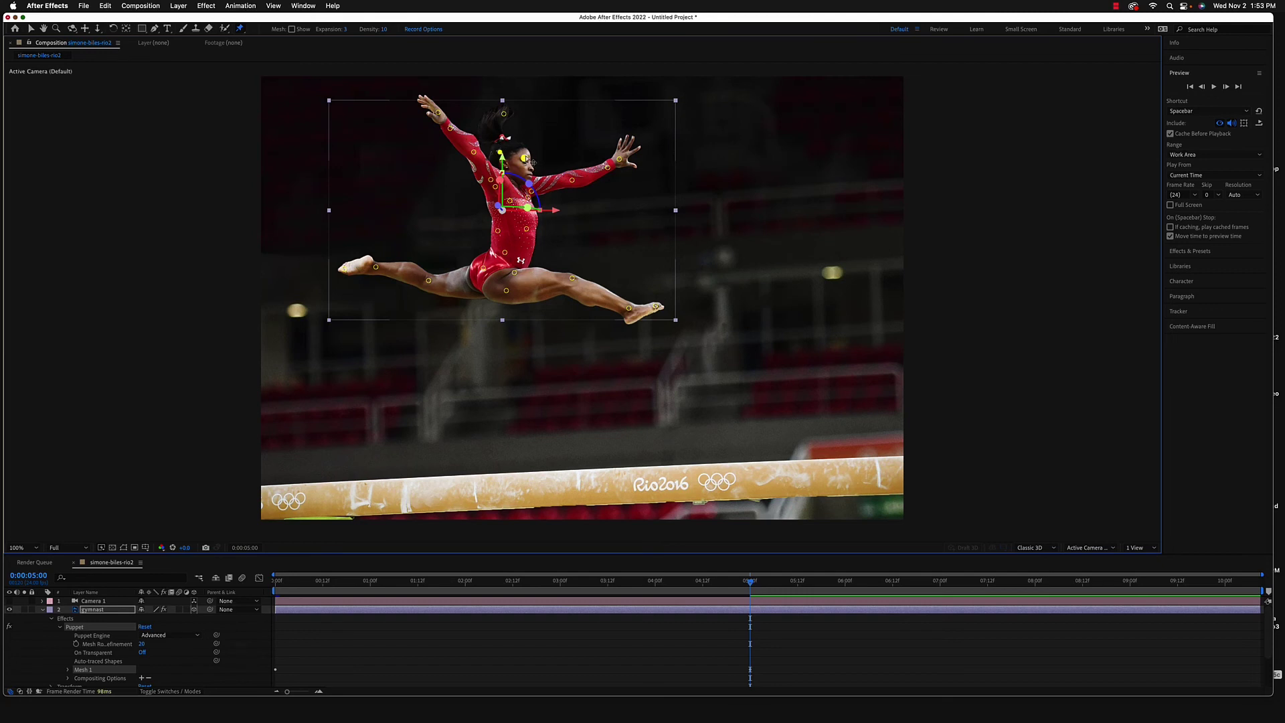
pyautogui.moveTo(526, 159); pyautogui.dragTo(536, 168)
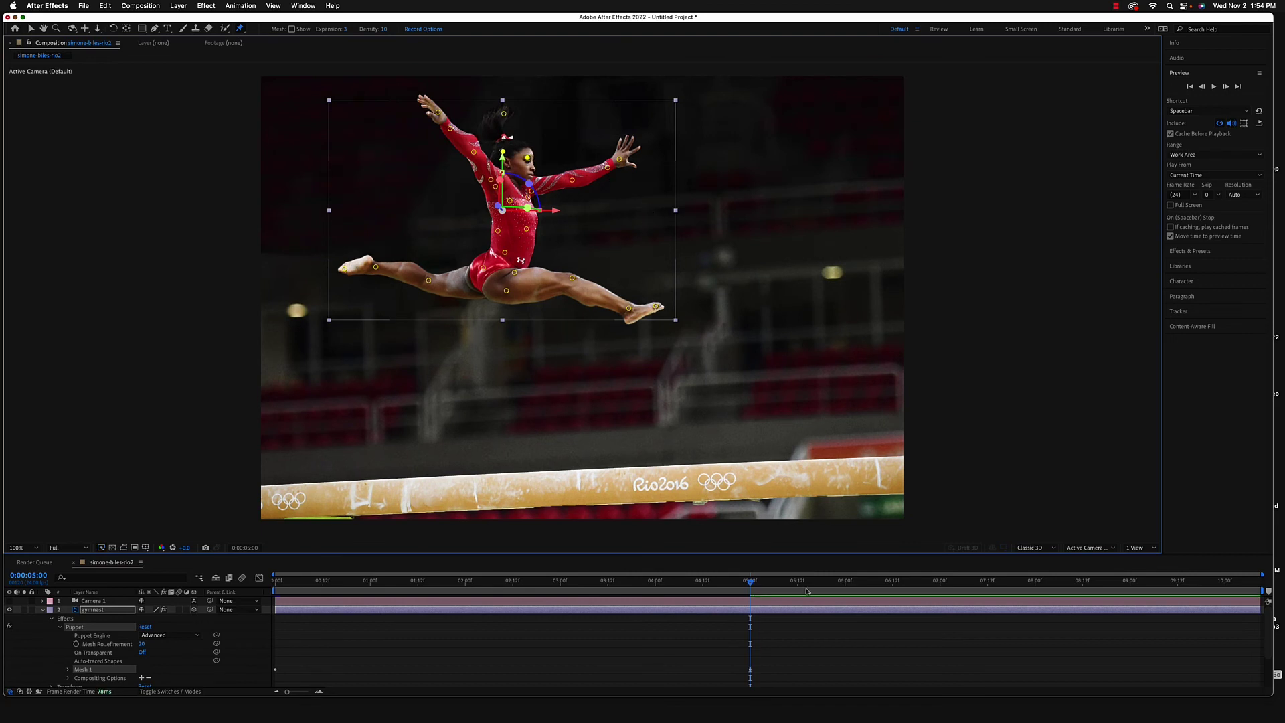
pyautogui.moveTo(751, 586); pyautogui.dragTo(258, 611)
# End the work area just past 5 seconds and clear the disk cache for all versions
pyautogui.press('Return')
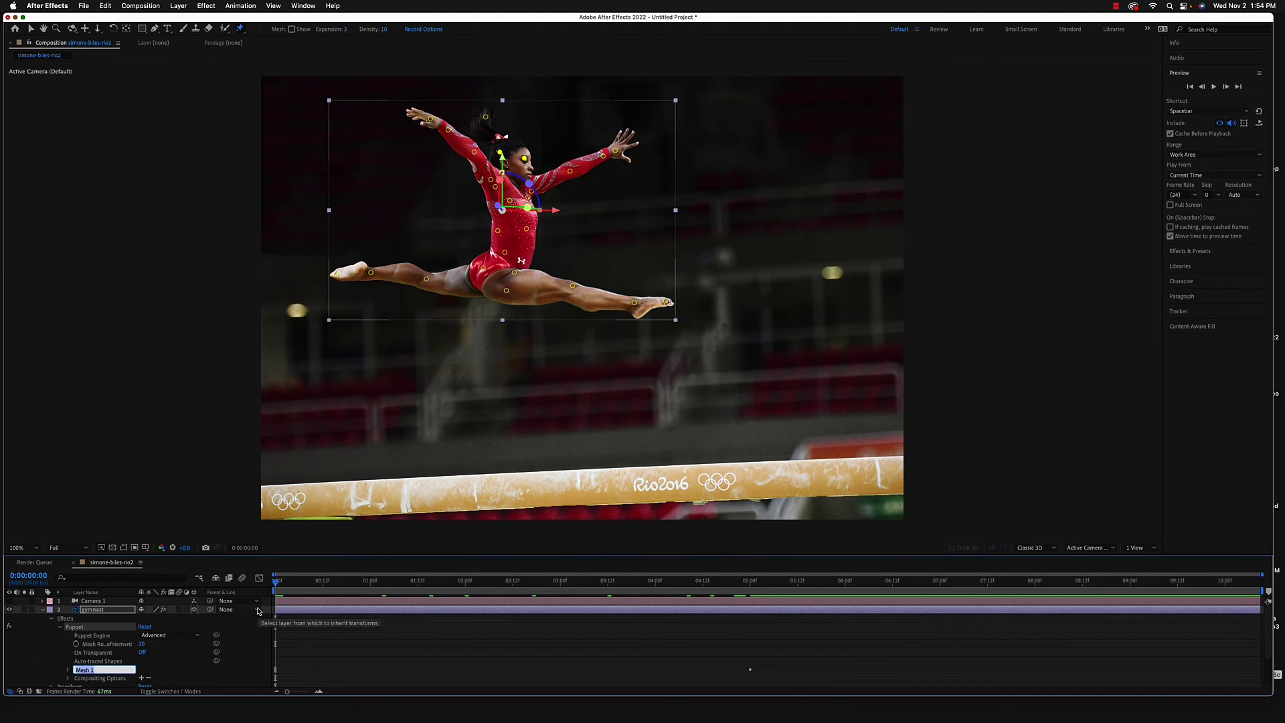
pyautogui.press('BackSpace')
pyautogui.click(458, 637)
pyautogui.click(101, 6)
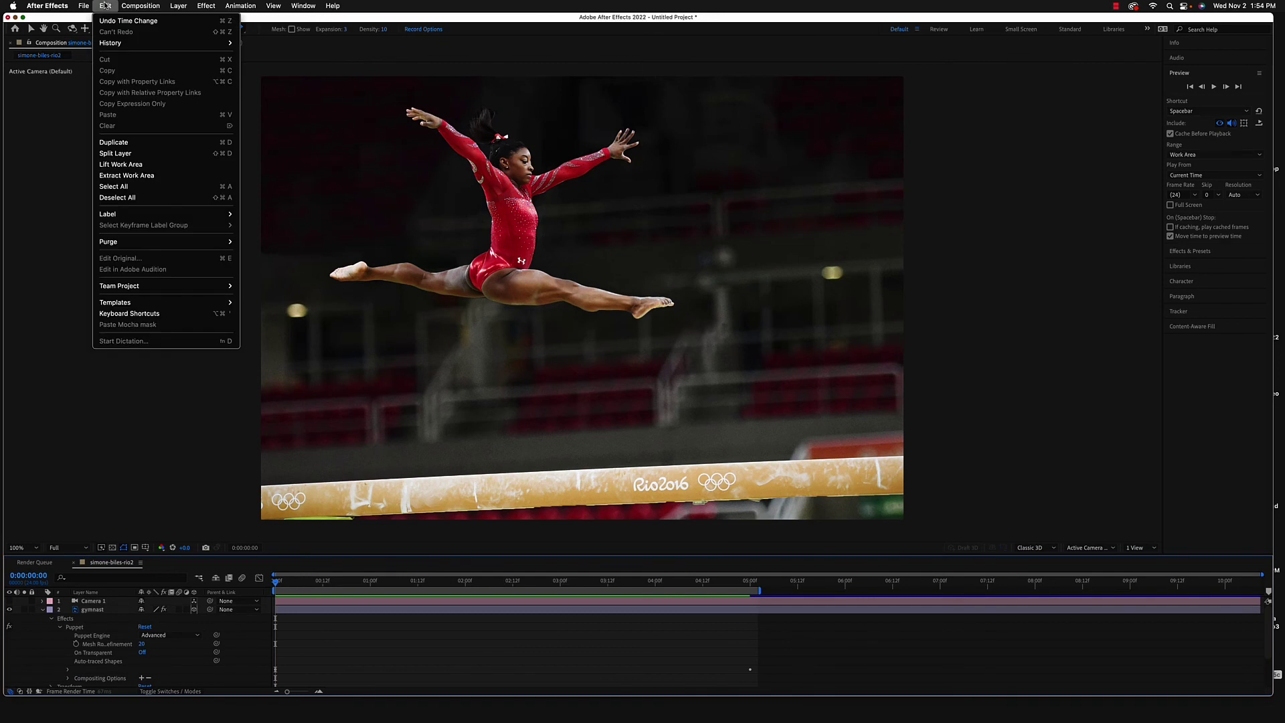
pyautogui.moveTo(167, 242)
pyautogui.click(268, 242)
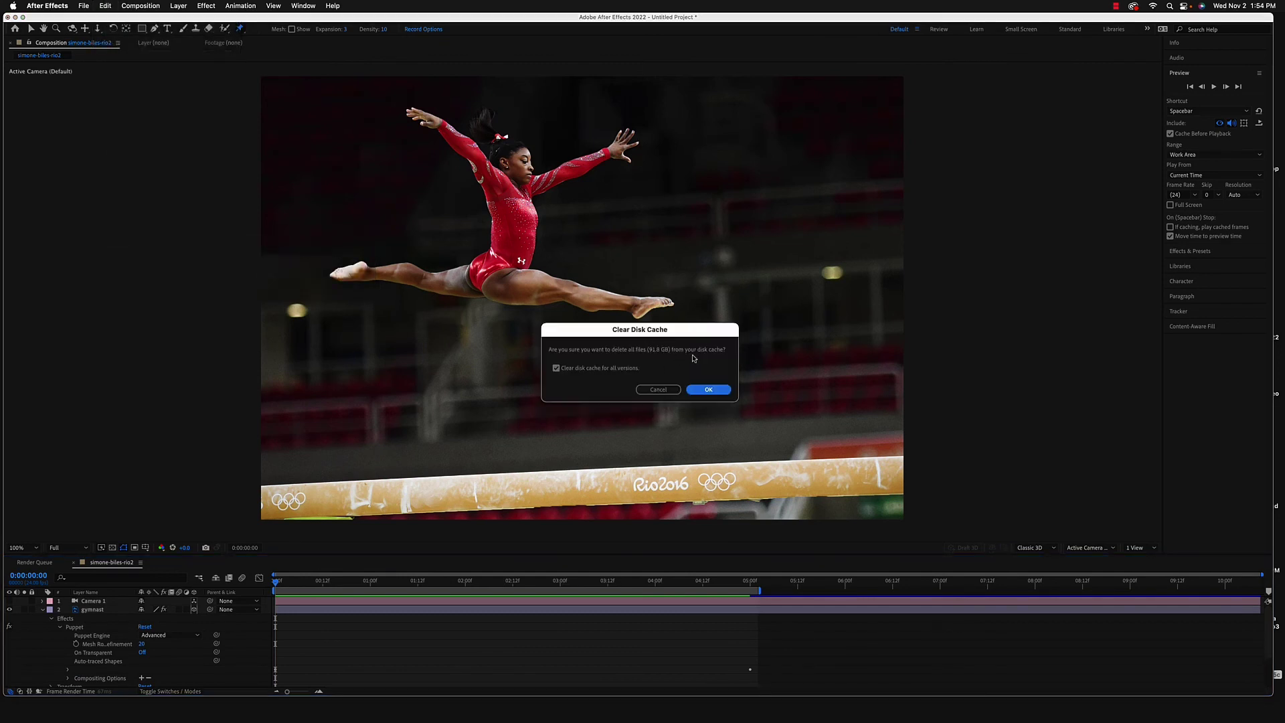
pyautogui.click(708, 389)
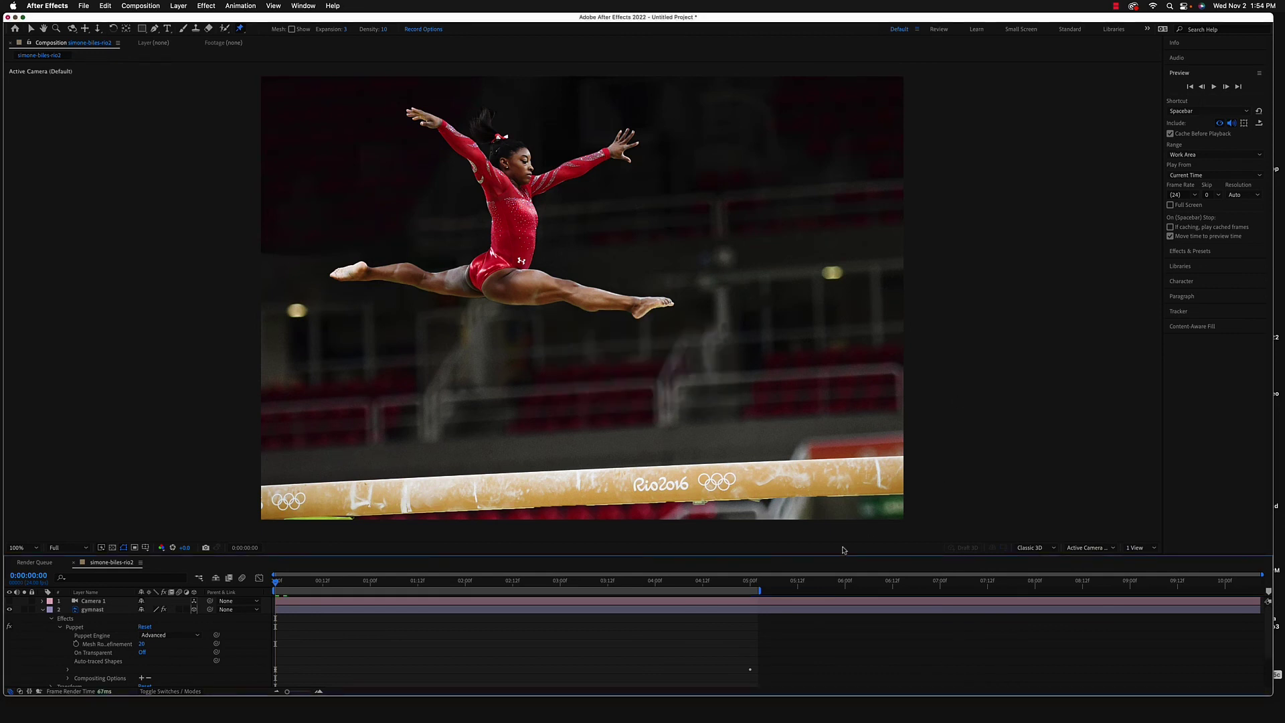
# Preview the gymnast's puppet animation over the work area and scrub through it
pyautogui.press('space')
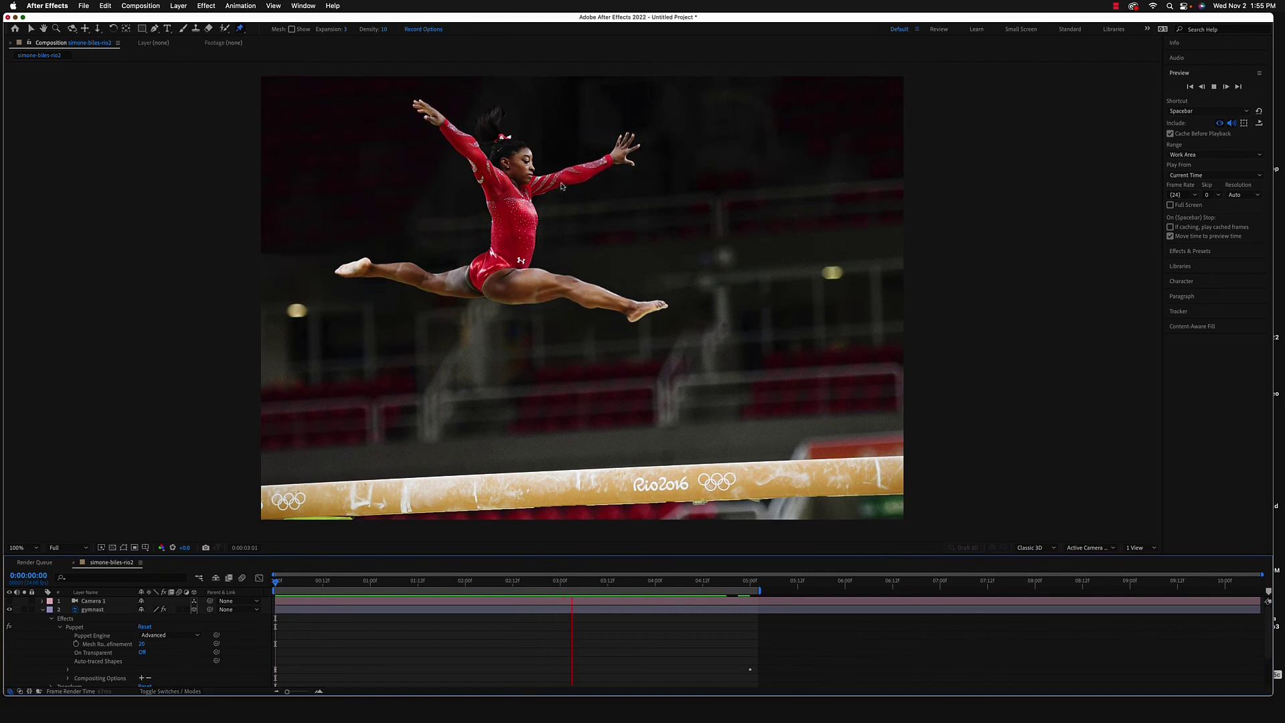
pyautogui.press('space')
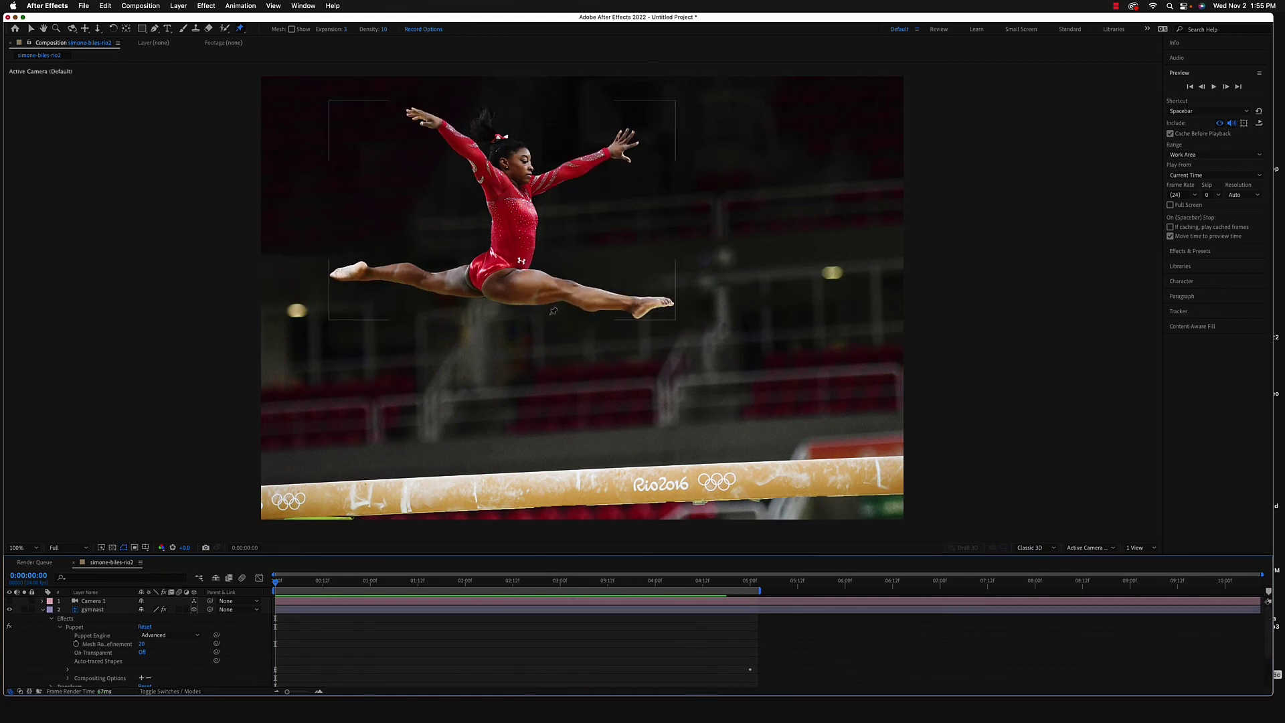
pyautogui.moveTo(275, 586); pyautogui.dragTo(703, 595)
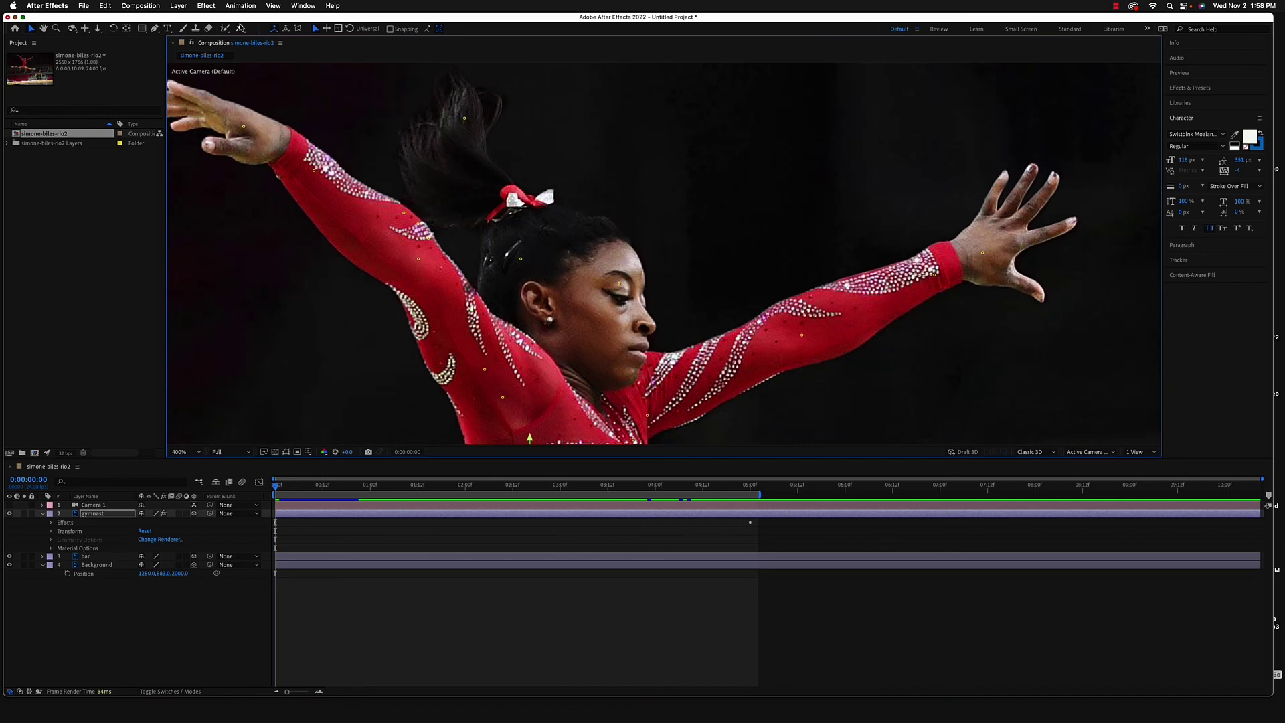
# Fit the whole frame in view and scrub through the gymnast's puppet animation up to about 4 seconds and back
pyautogui.click(241, 29)
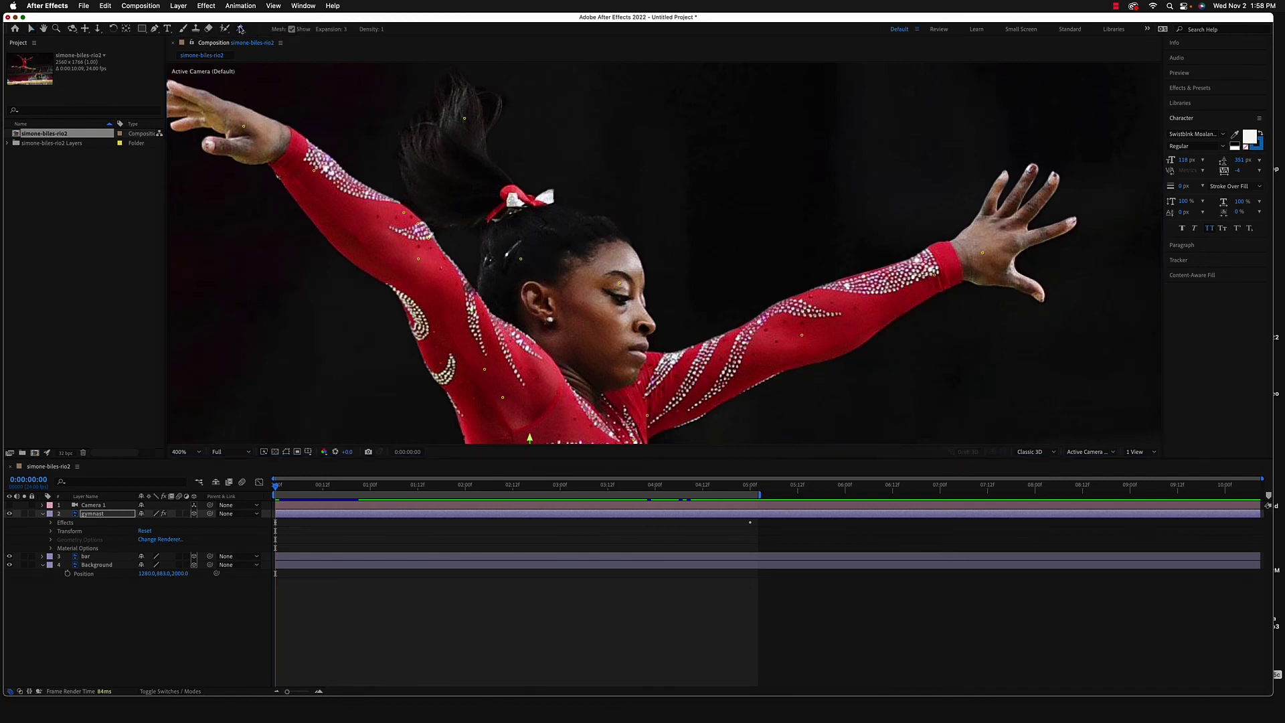
pyautogui.press('/')
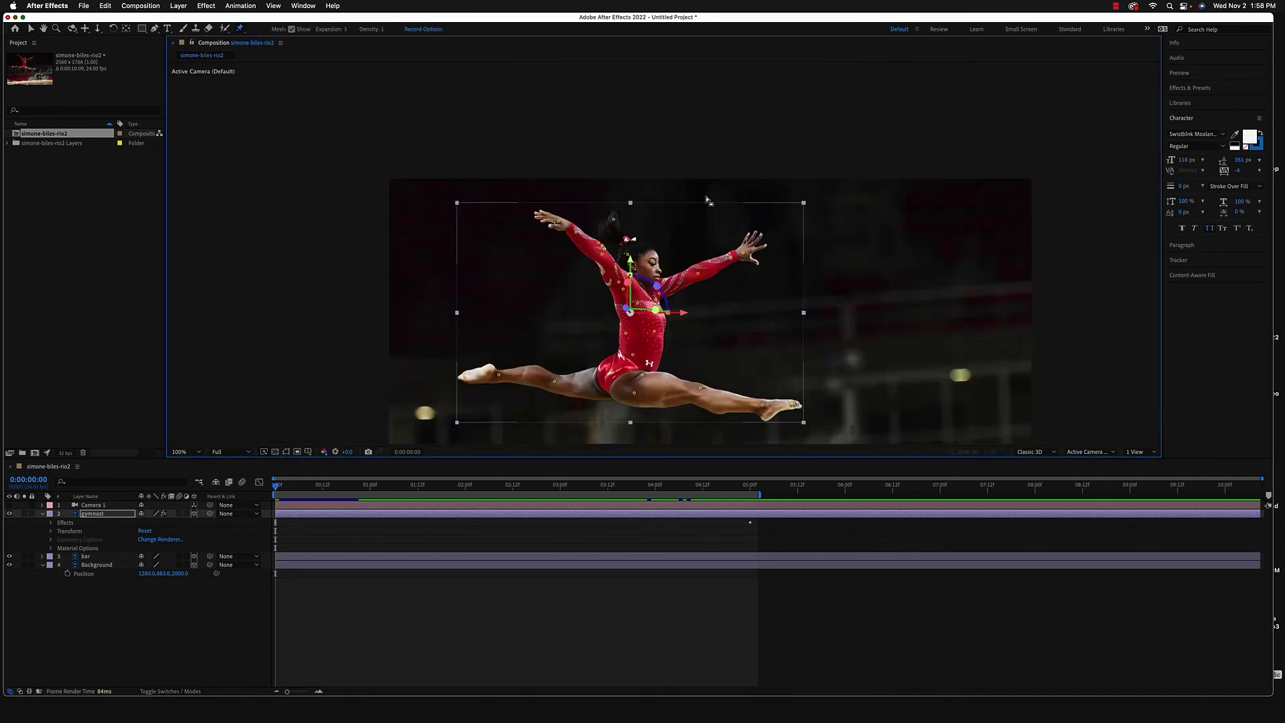
pyautogui.press(',')
pyautogui.press('h')
pyautogui.moveTo(830, 313); pyautogui.dragTo(745, 241)
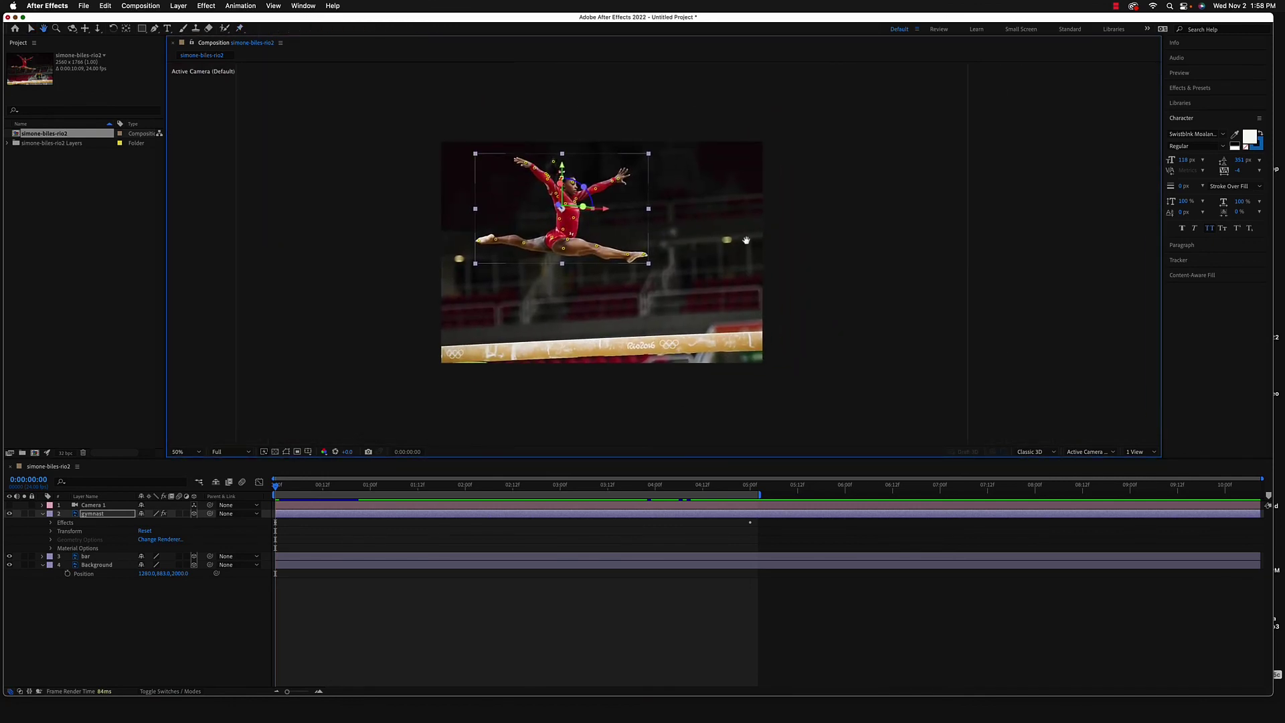
pyautogui.press('.')
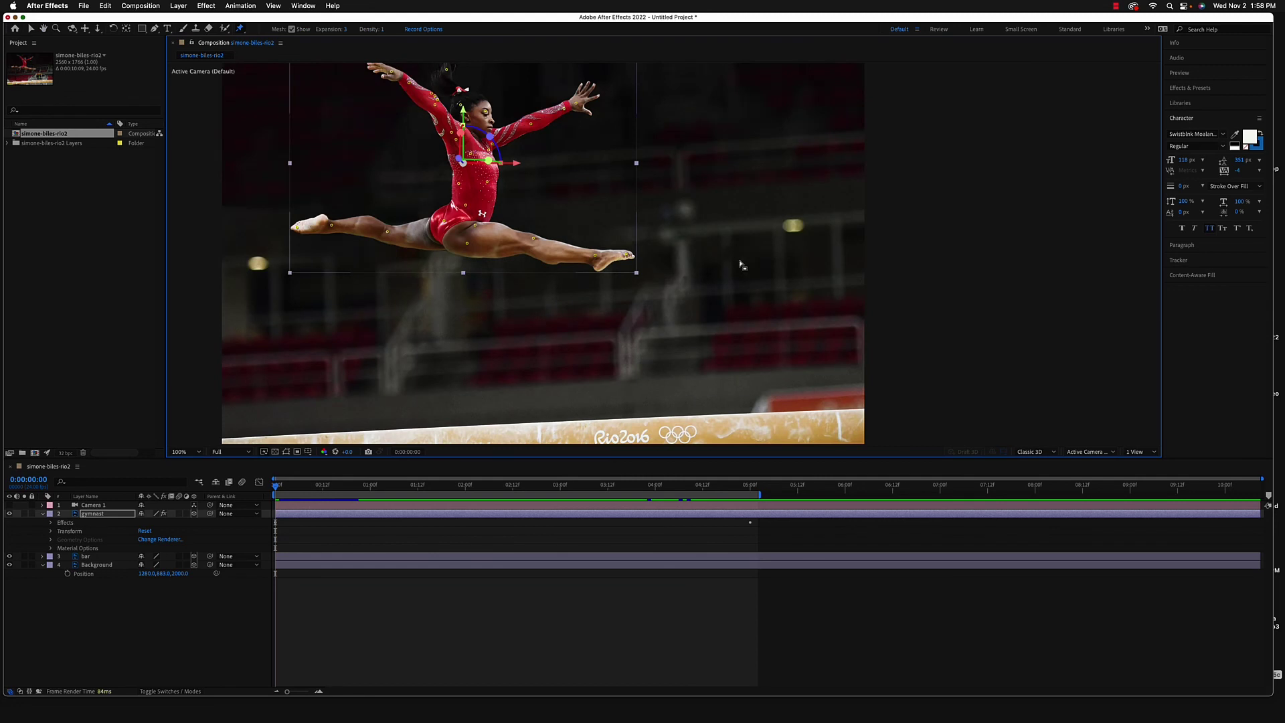
pyautogui.press(',')
pyautogui.press('space')
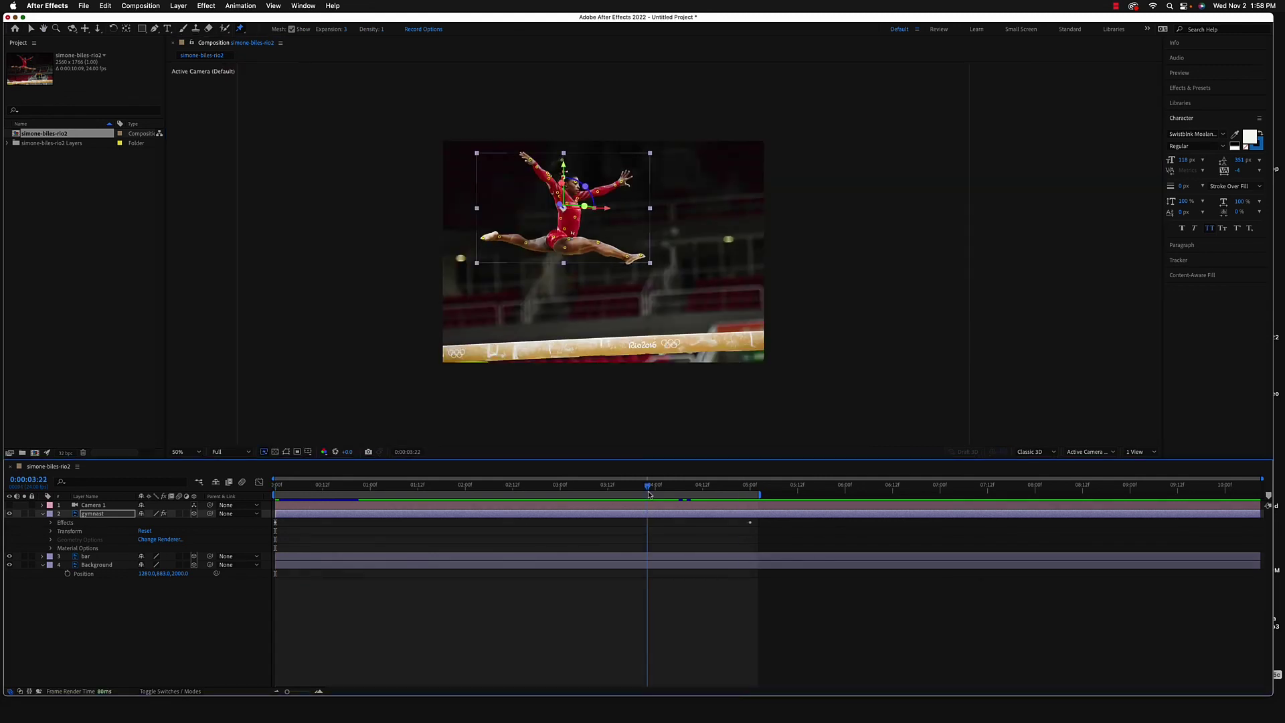
pyautogui.press('space')
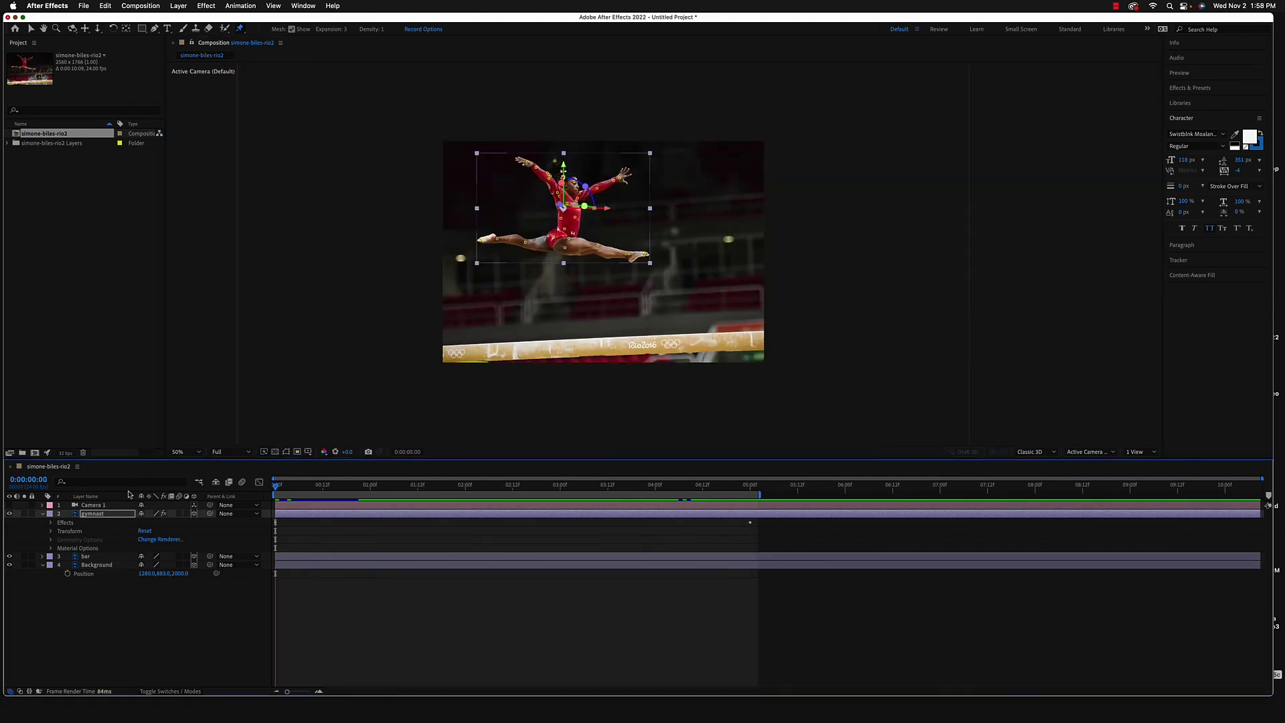
# Make Camera 1 visible again and check the depth-of-field camera move by previewing it and scrubbing through the first two seconds
pyautogui.click(422, 621)
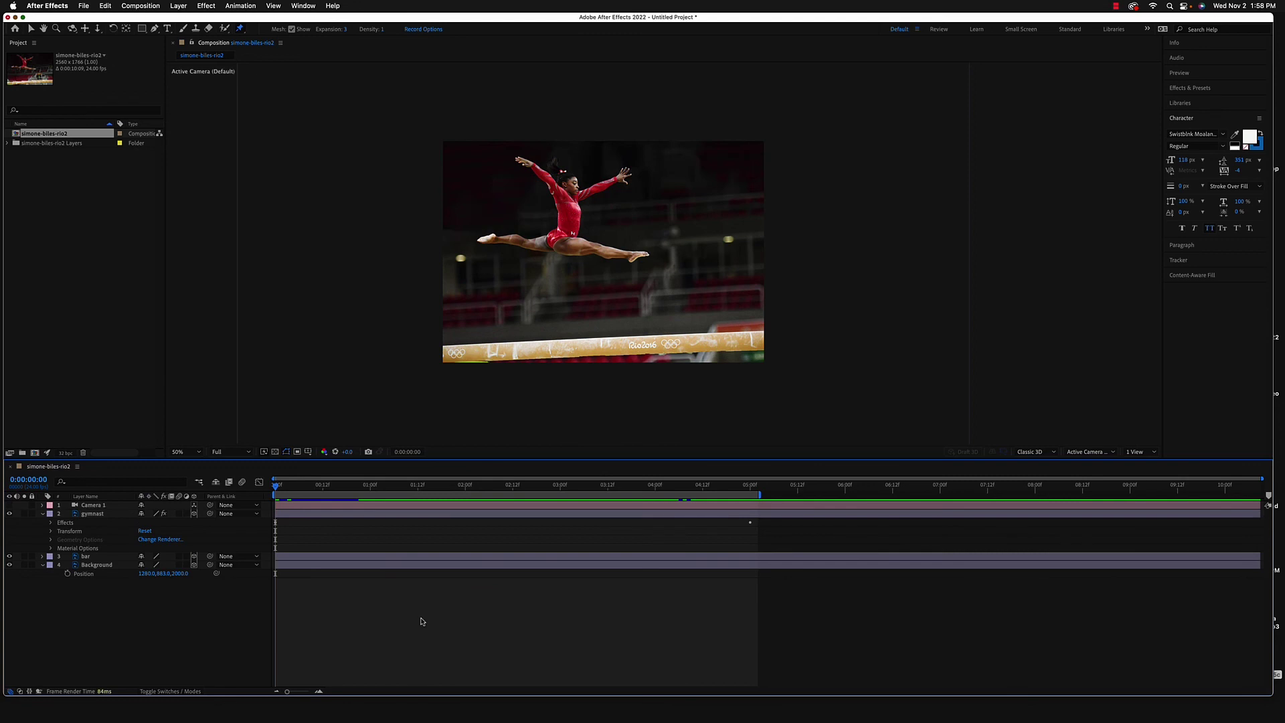
pyautogui.click(10, 506)
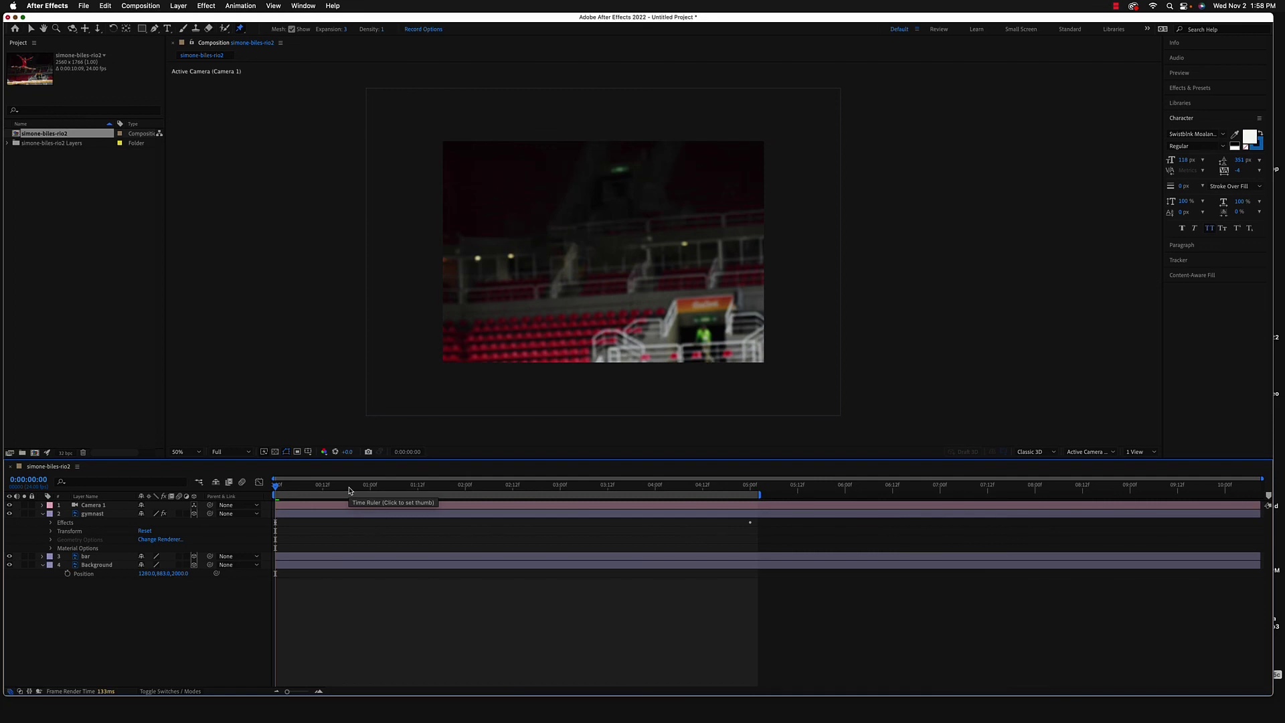
pyautogui.press('space')
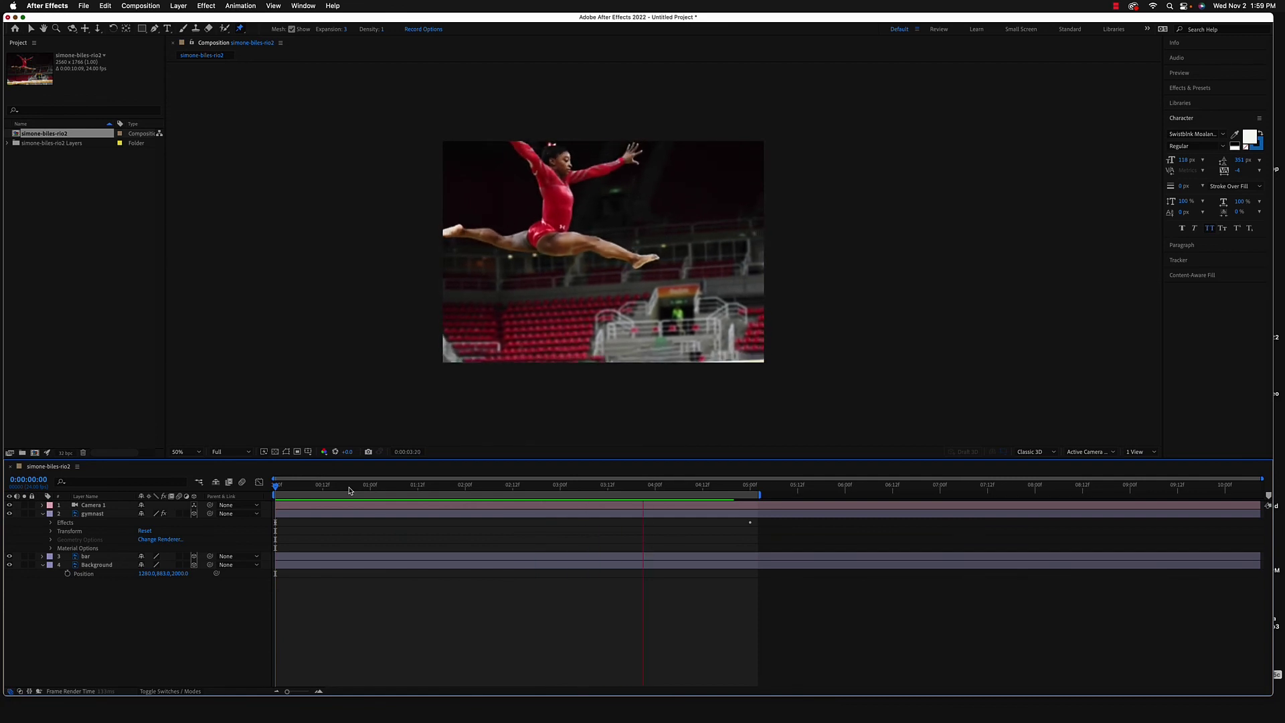
pyautogui.press('space')
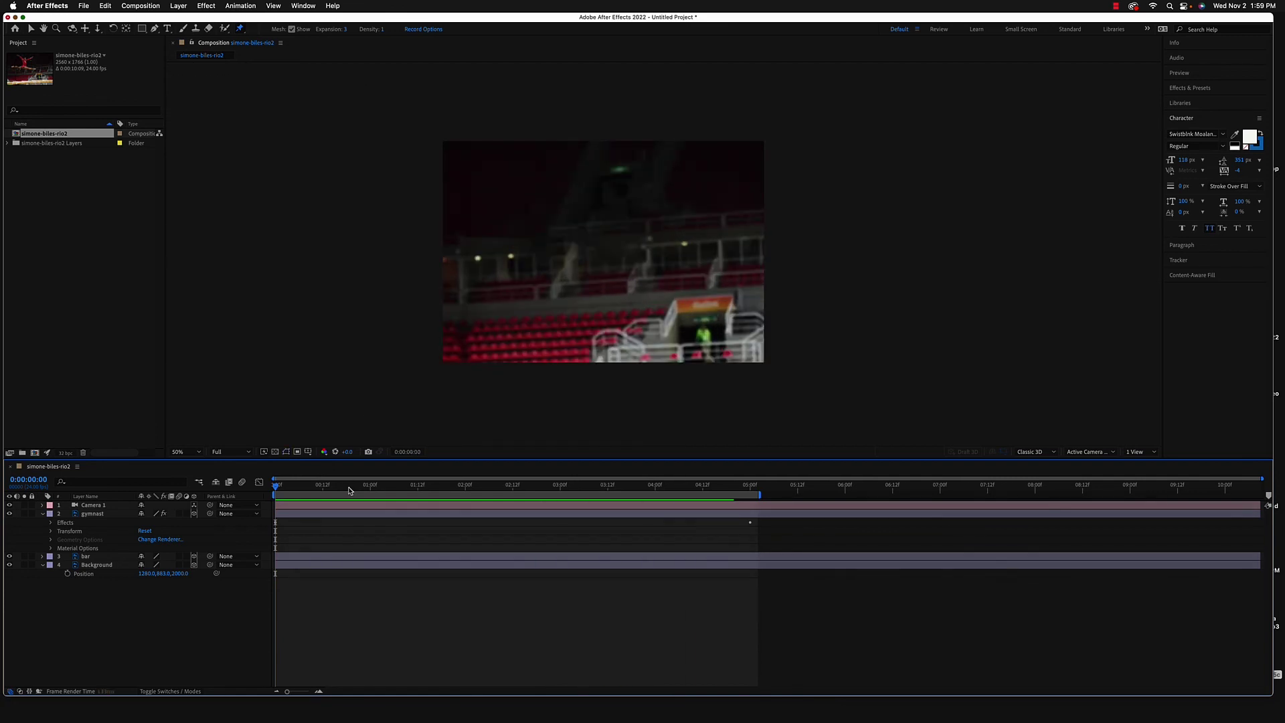
pyautogui.click(370, 486)
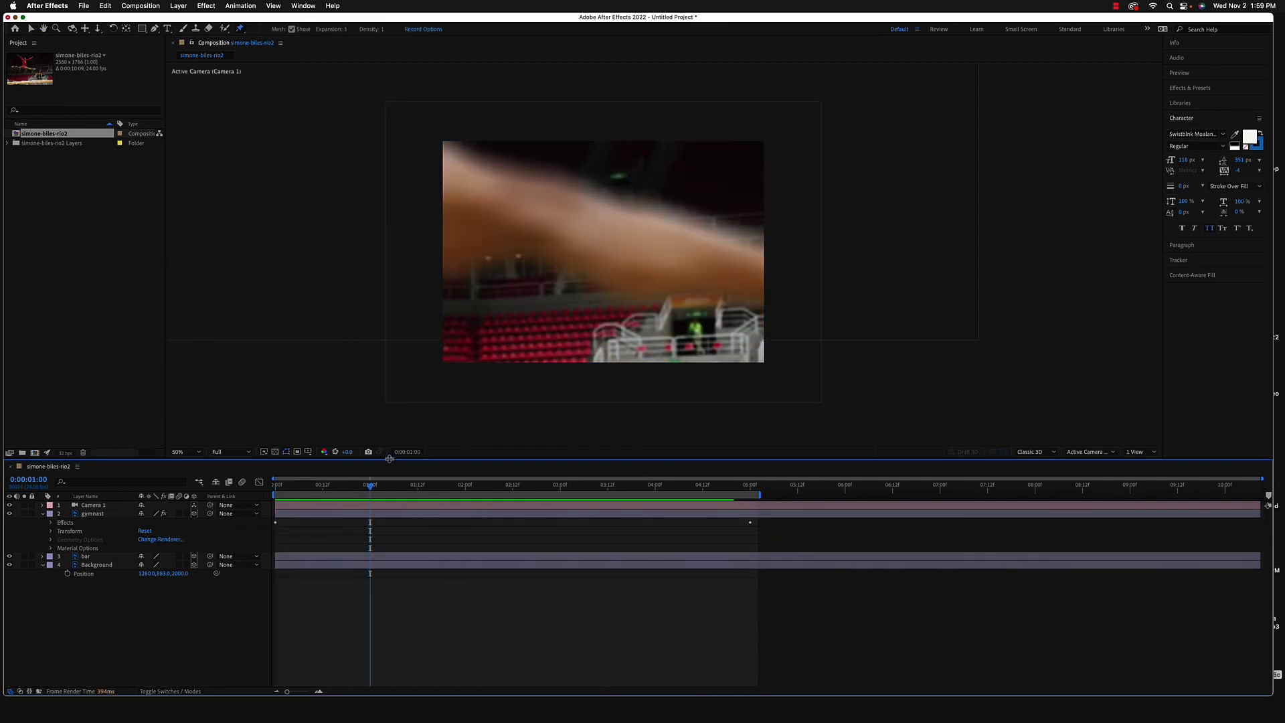
pyautogui.moveTo(372, 493); pyautogui.dragTo(462, 506)
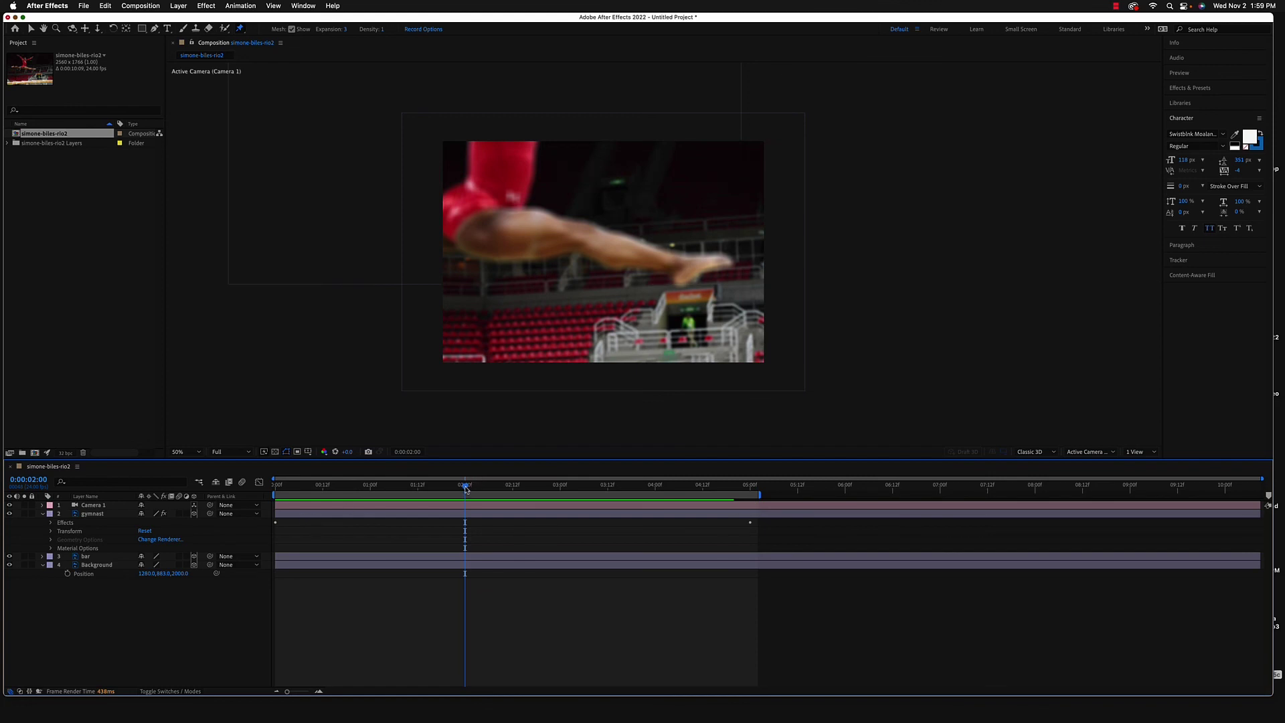
pyautogui.moveTo(465, 488); pyautogui.dragTo(323, 488)
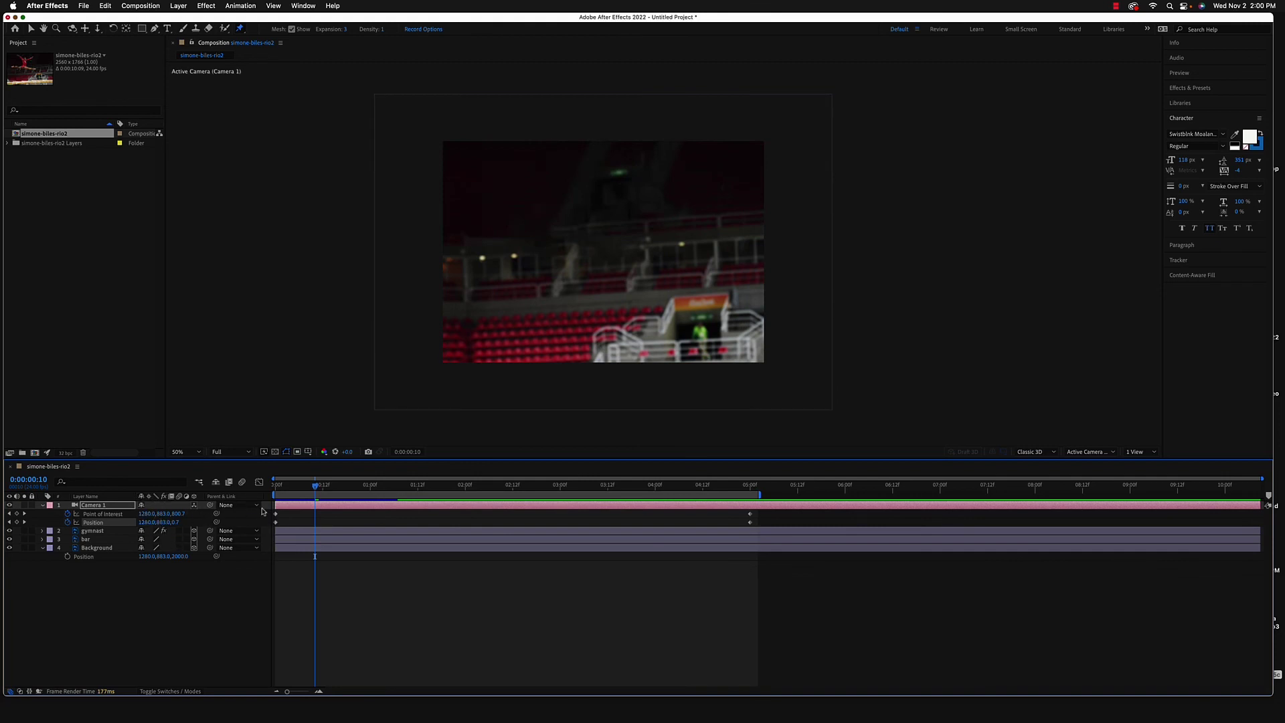
# Apply Easy Ease to all Point of Interest and Position keyframes of Camera 1 and display their speed graph
pyautogui.moveTo(261, 510); pyautogui.dragTo(798, 528)
pyautogui.press('F9')
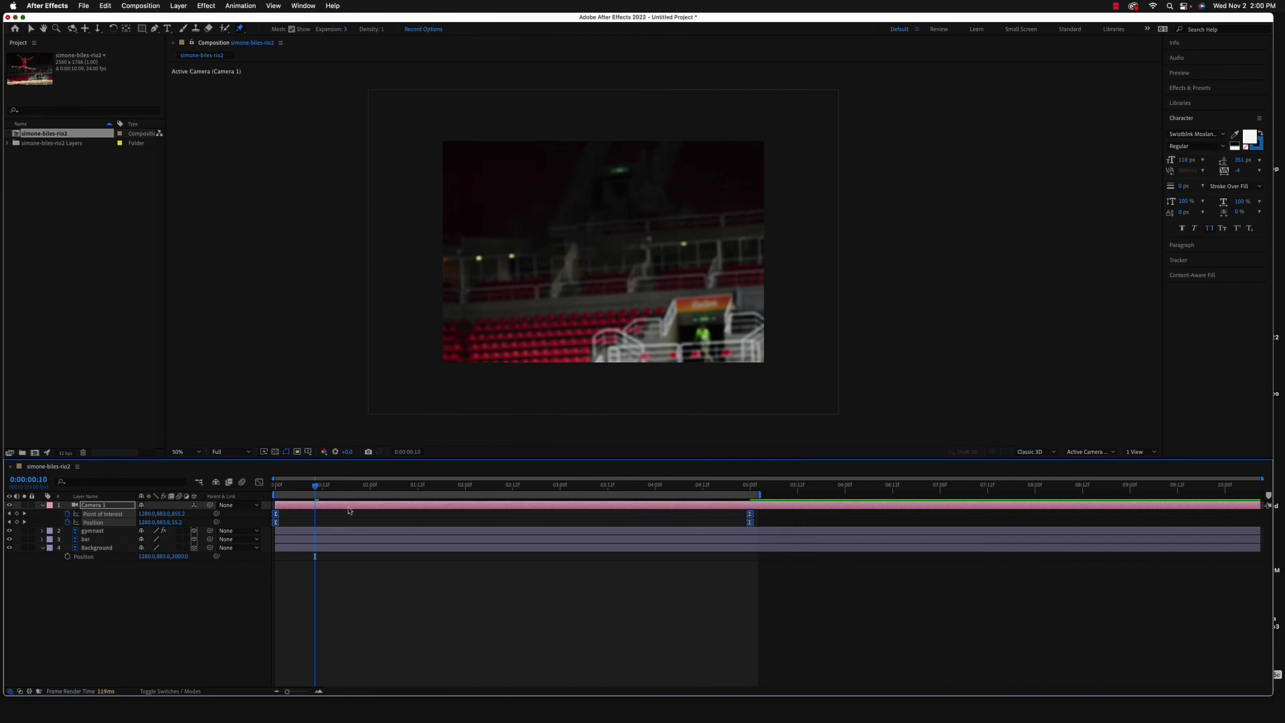
pyautogui.click(259, 482)
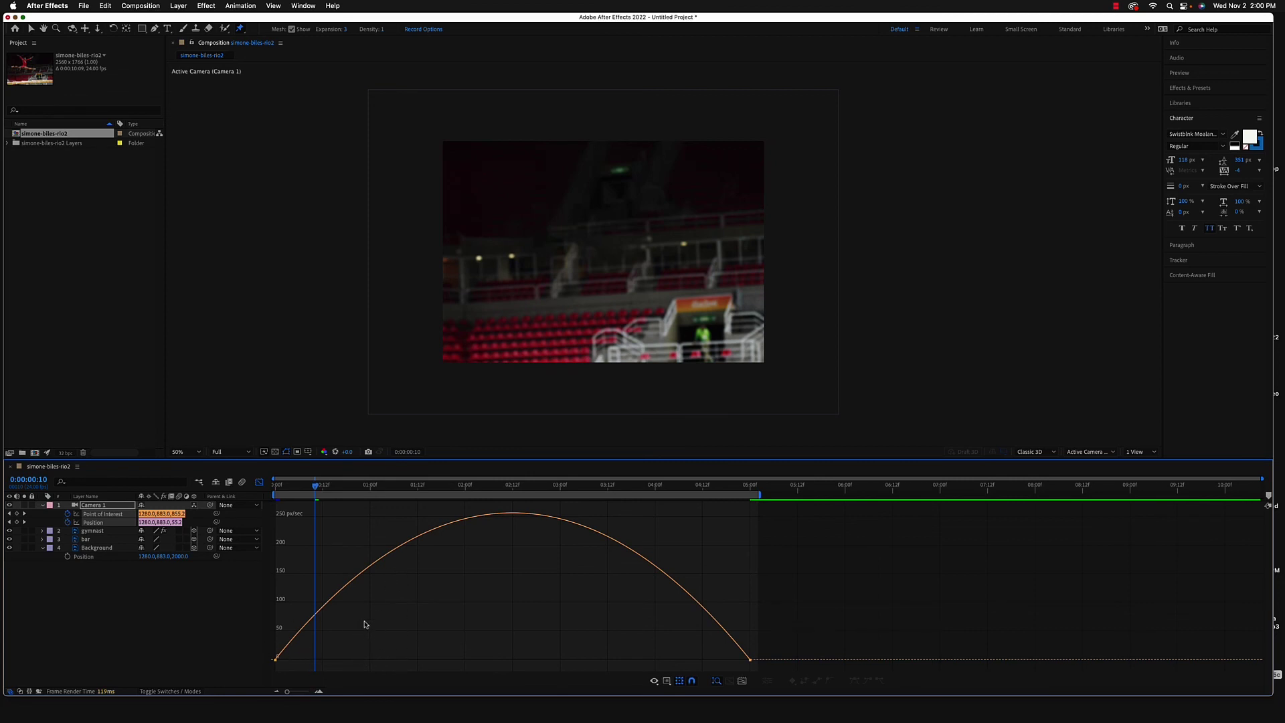
# Reshape Camera 1's speed graph with a shorter ease at the start and a longer ease at the end, and close the graph
pyautogui.press('v')
pyautogui.moveTo(327, 643); pyautogui.dragTo(271, 679)
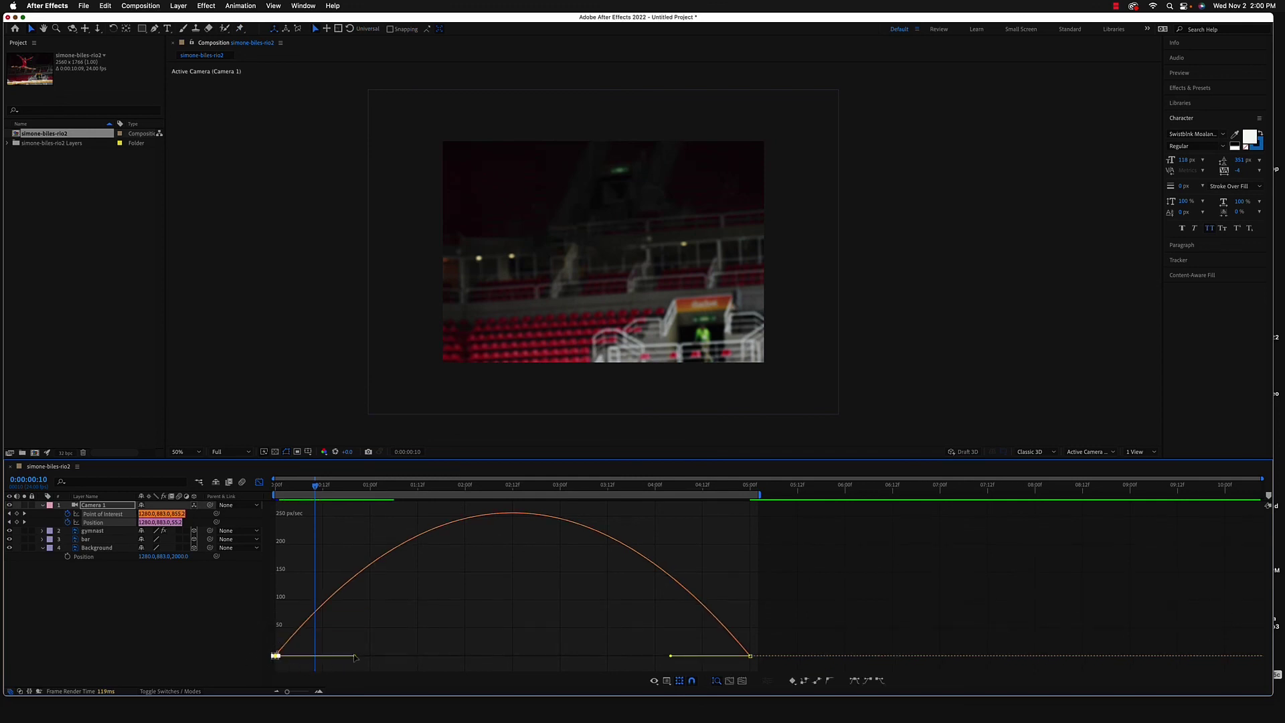
pyautogui.moveTo(355, 656); pyautogui.dragTo(311, 657)
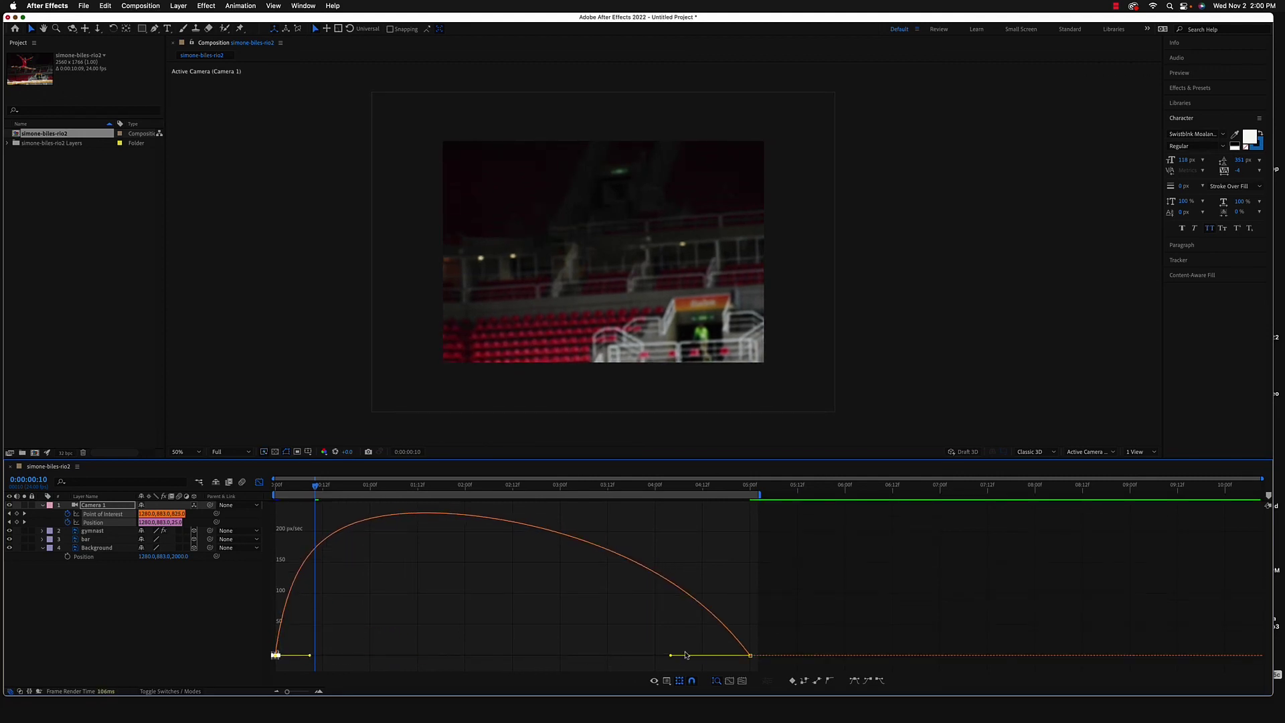
pyautogui.moveTo(761, 635); pyautogui.dragTo(741, 663)
pyautogui.moveTo(672, 658); pyautogui.dragTo(579, 657)
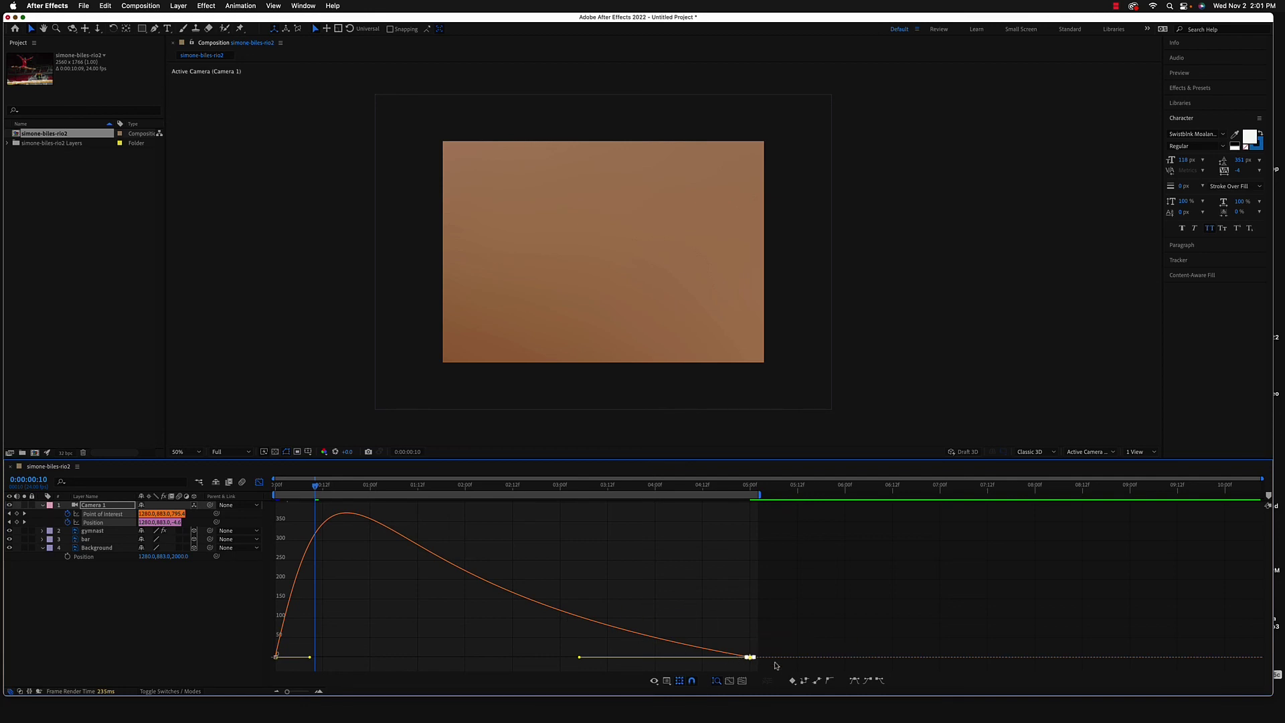
pyautogui.click(43, 505)
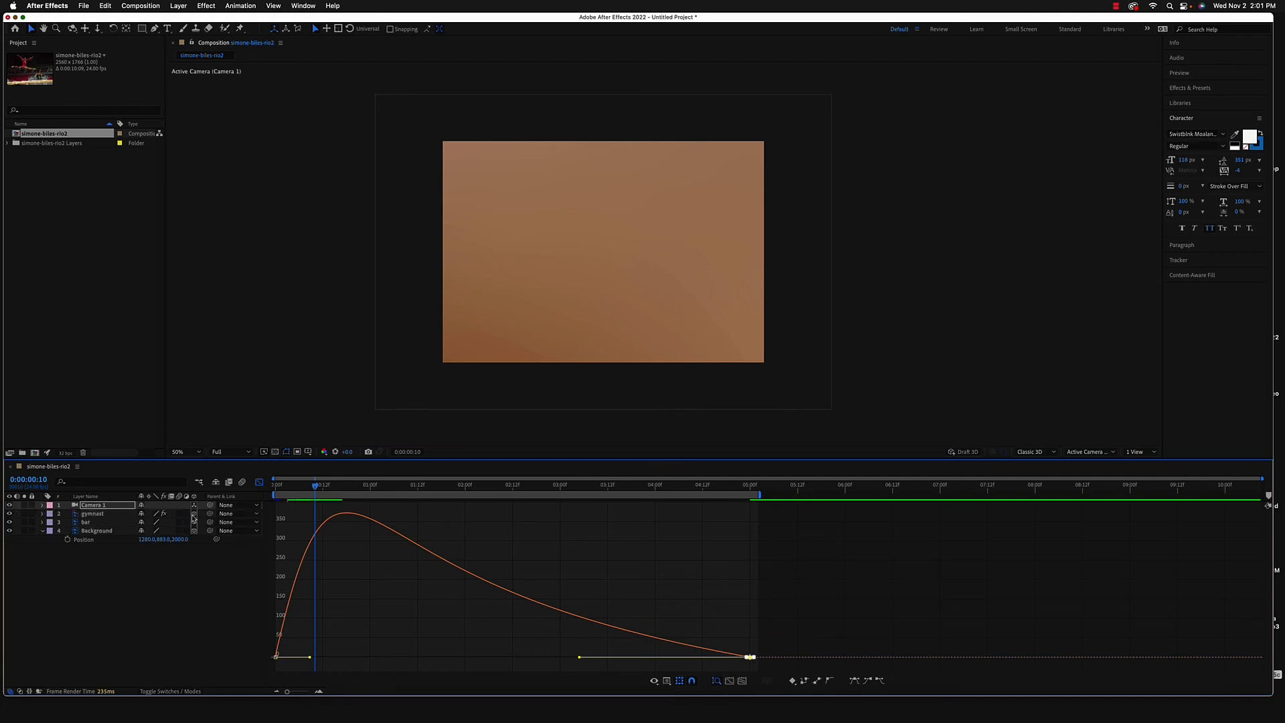
pyautogui.click(259, 483)
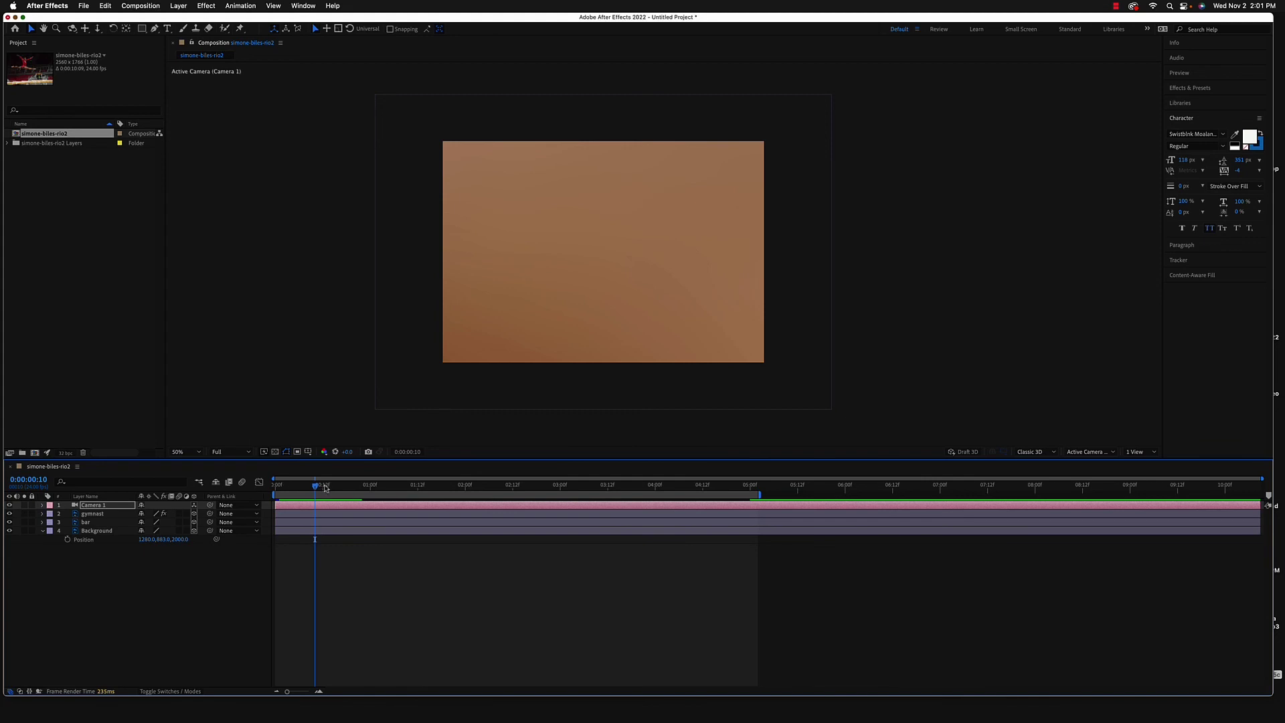
# Preview the eased camera move from the start and inspect the composition at about 4 seconds
pyautogui.moveTo(325, 488); pyautogui.dragTo(275, 489)
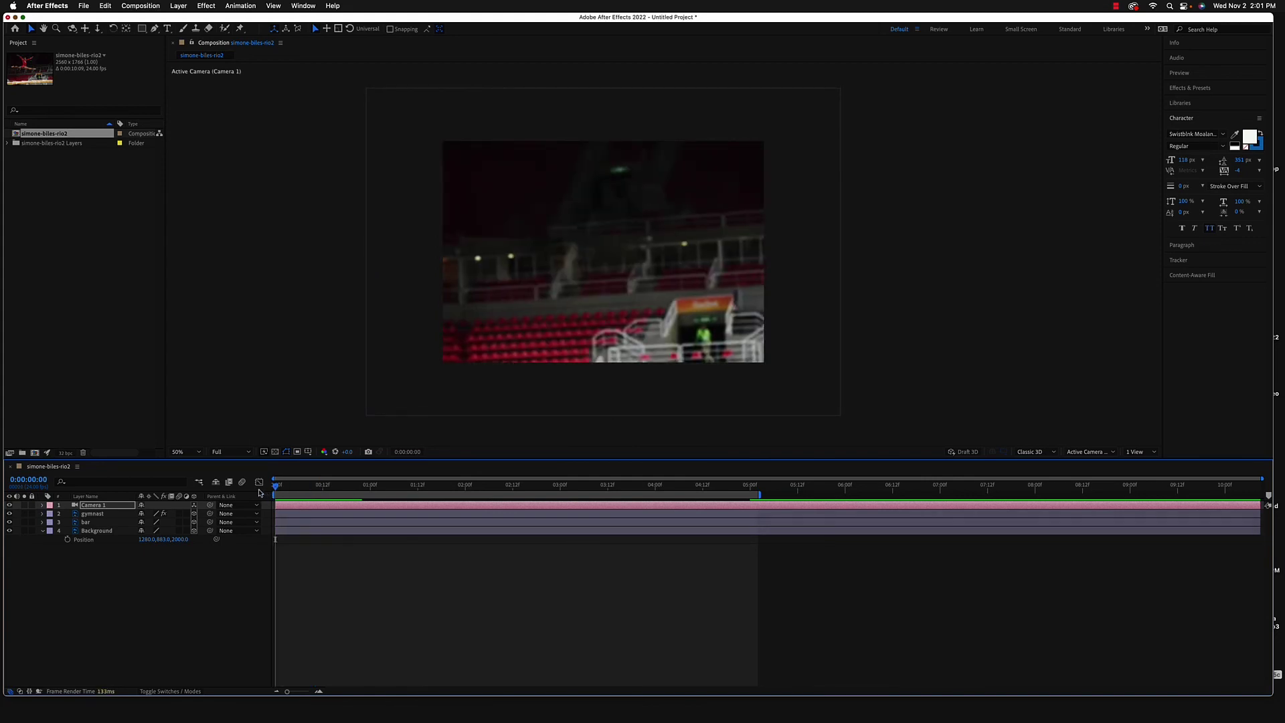
pyautogui.press('space')
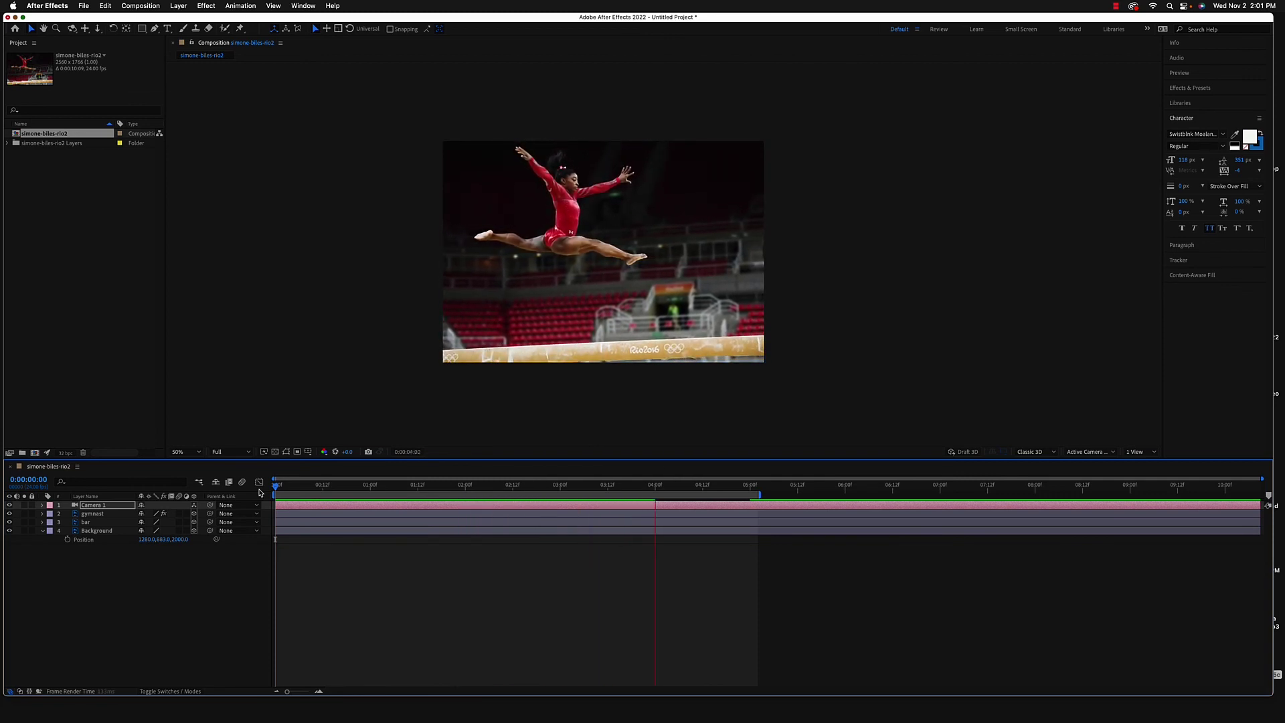
pyautogui.press('space')
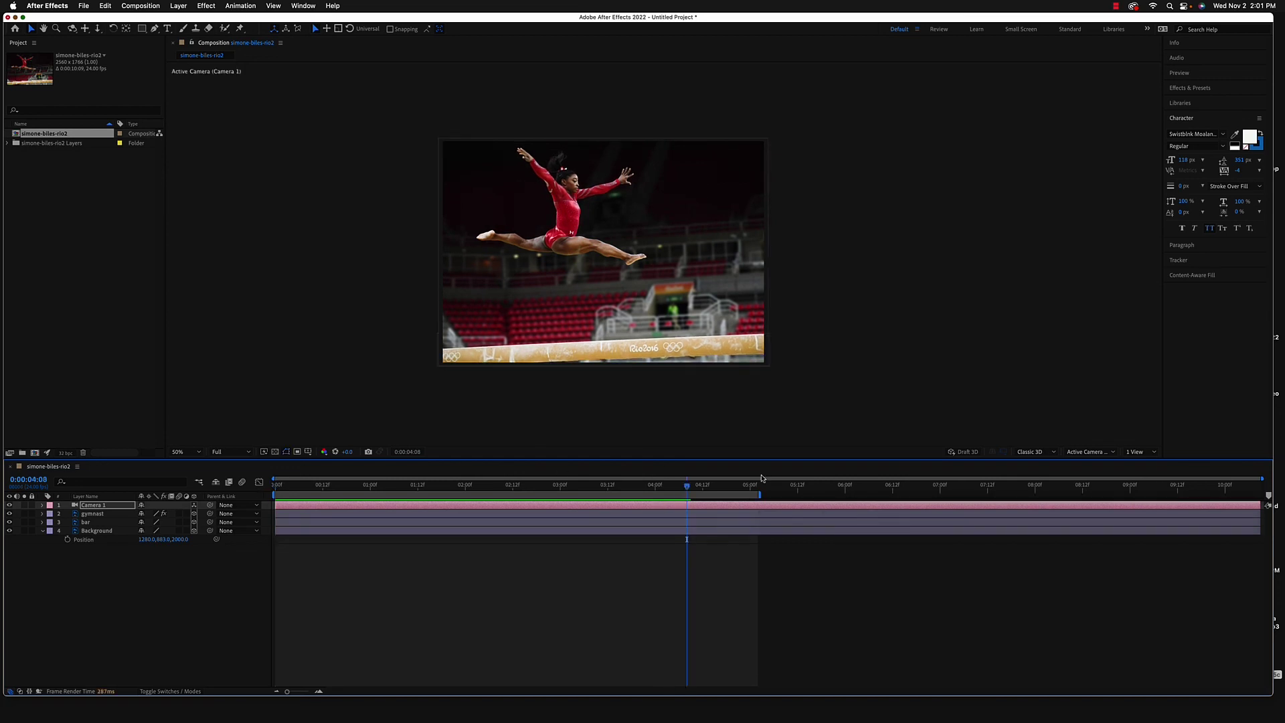
pyautogui.moveTo(689, 484); pyautogui.dragTo(683, 485)
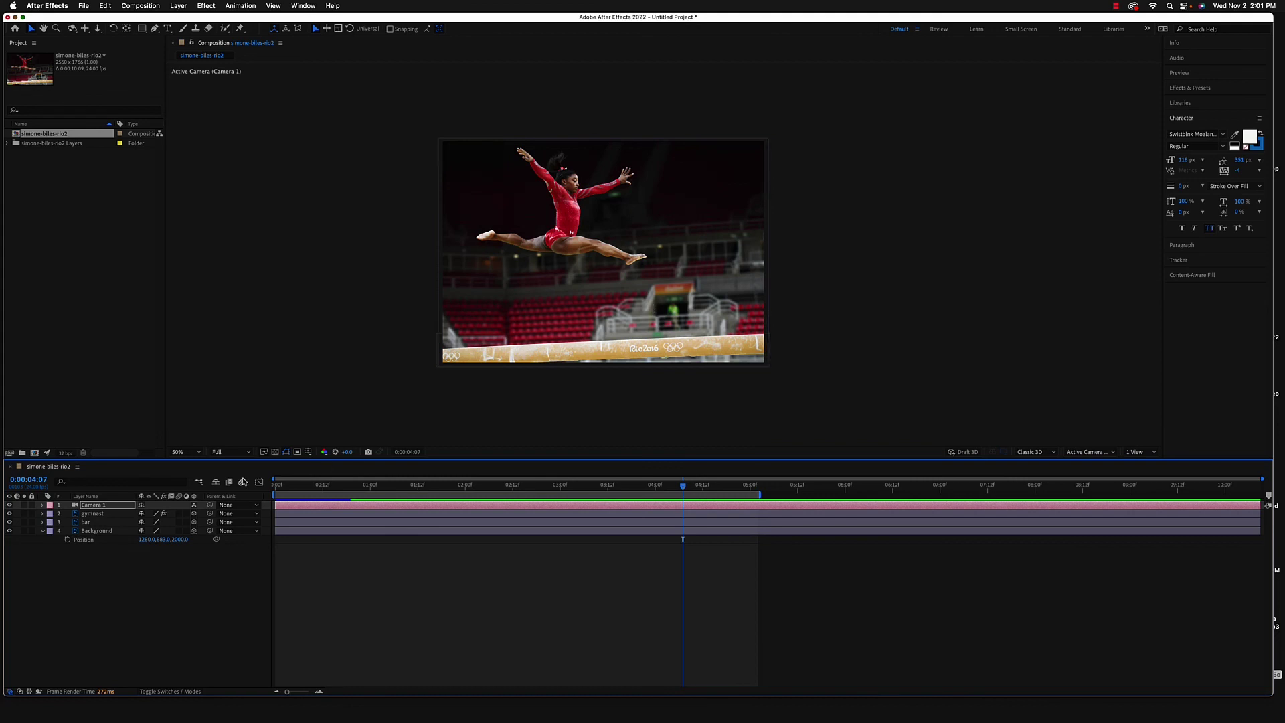
# Keyframe the gymnast layer's Position at 0 seconds and shift the layer slightly right along its X axis at 0:00:05:01
pyautogui.click(109, 514)
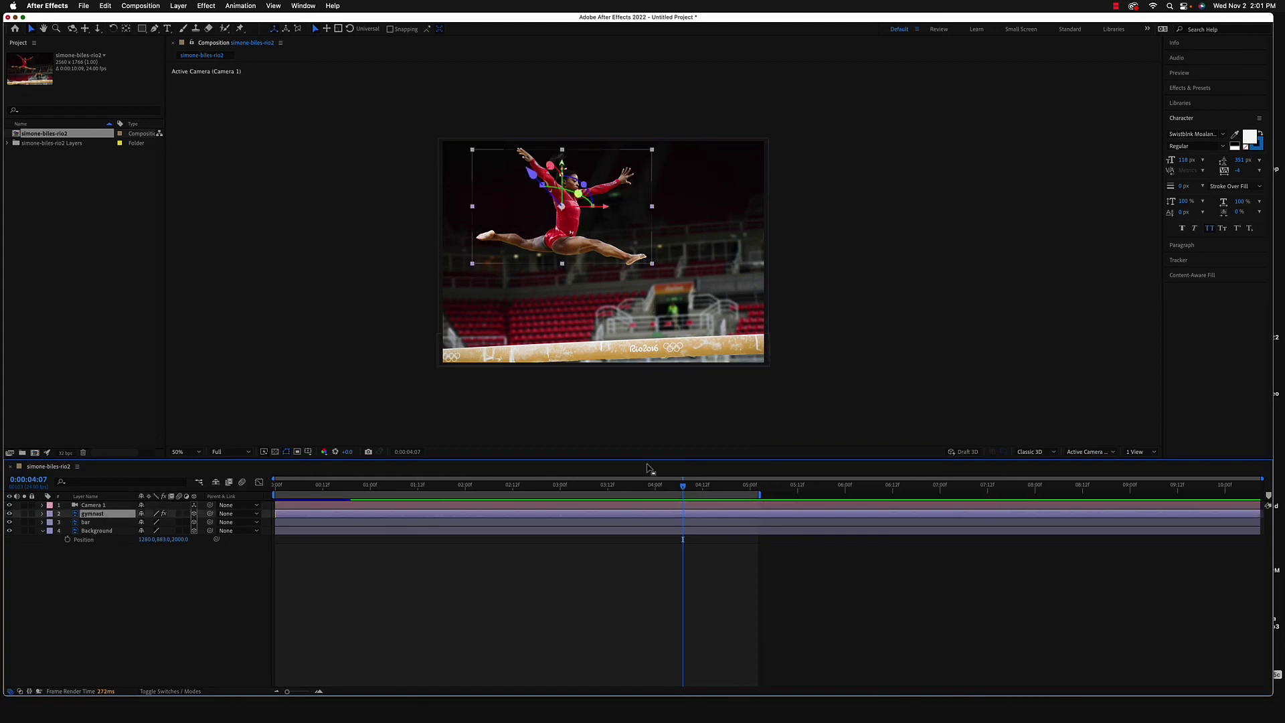
pyautogui.moveTo(684, 491); pyautogui.dragTo(262, 499)
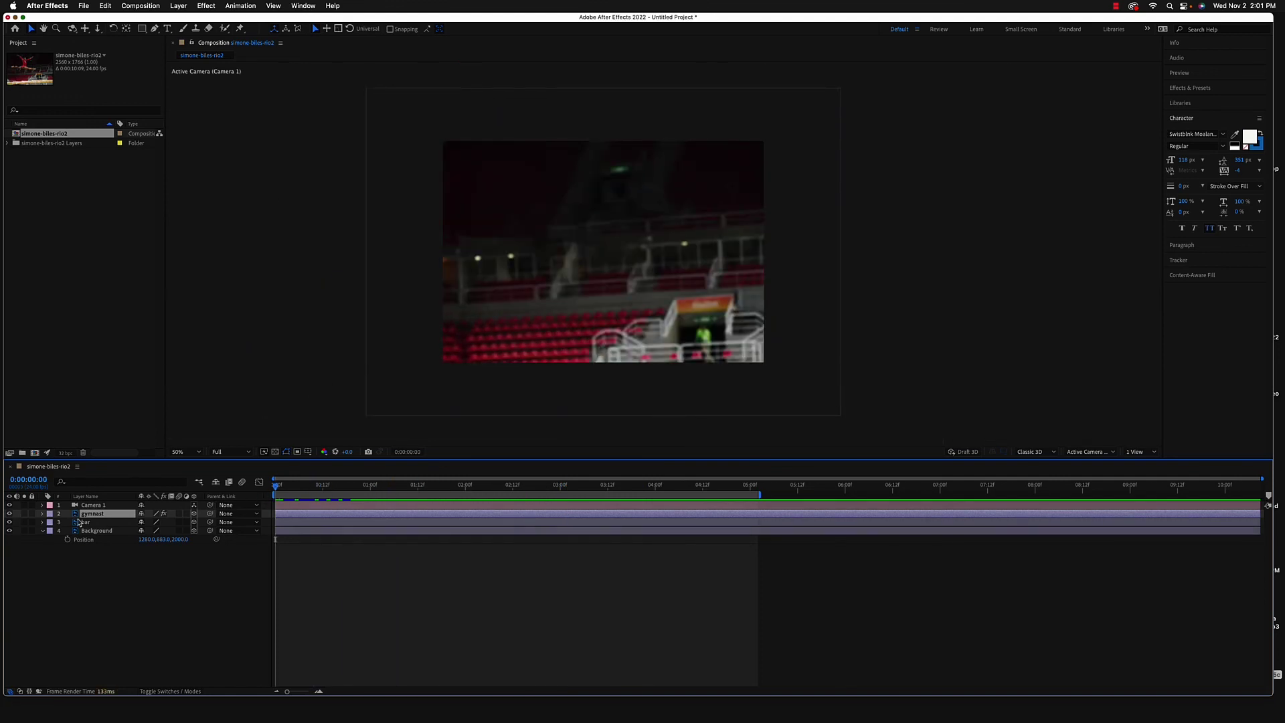
pyautogui.press('p')
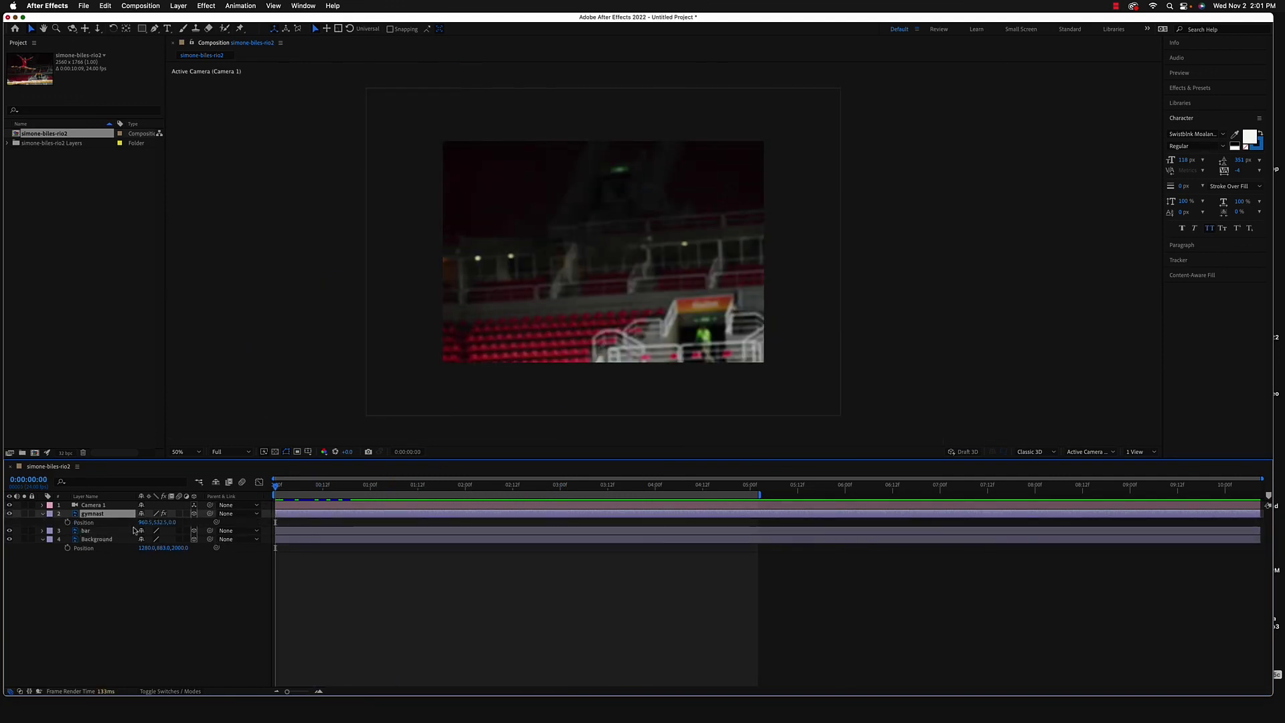
pyautogui.click(67, 522)
pyautogui.moveTo(276, 487); pyautogui.dragTo(754, 507)
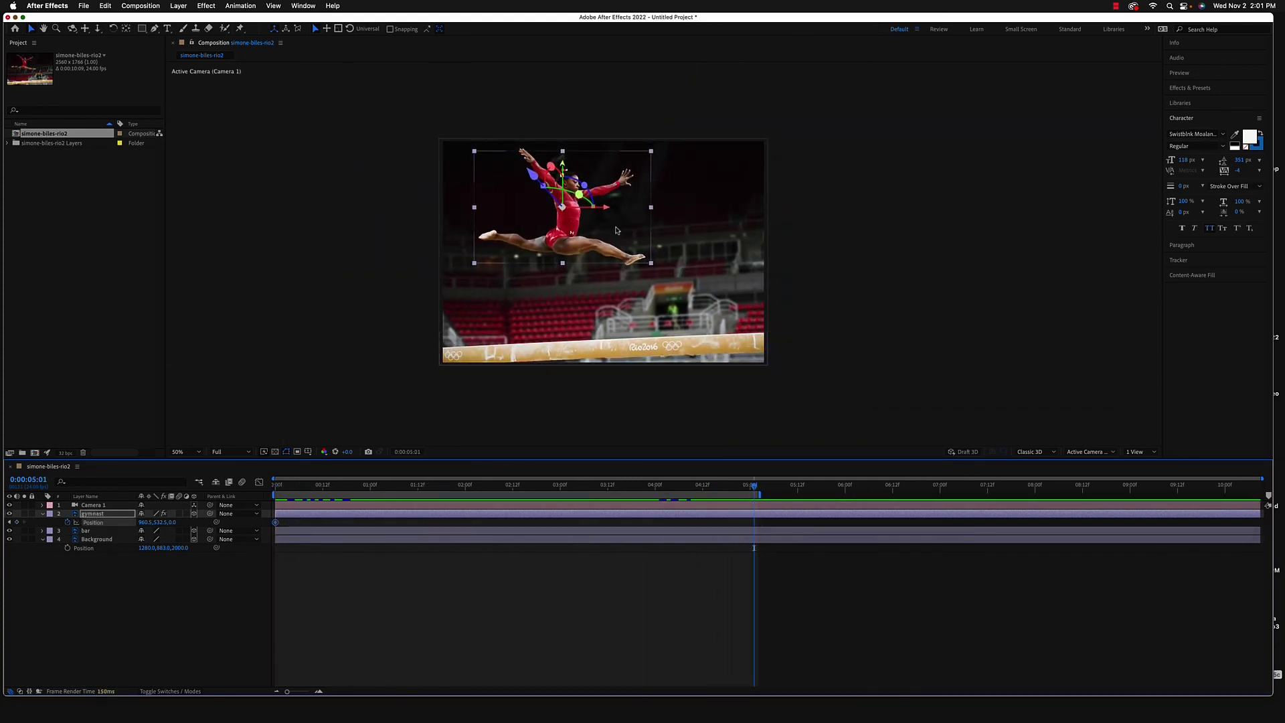
pyautogui.moveTo(607, 212); pyautogui.dragTo(611, 213)
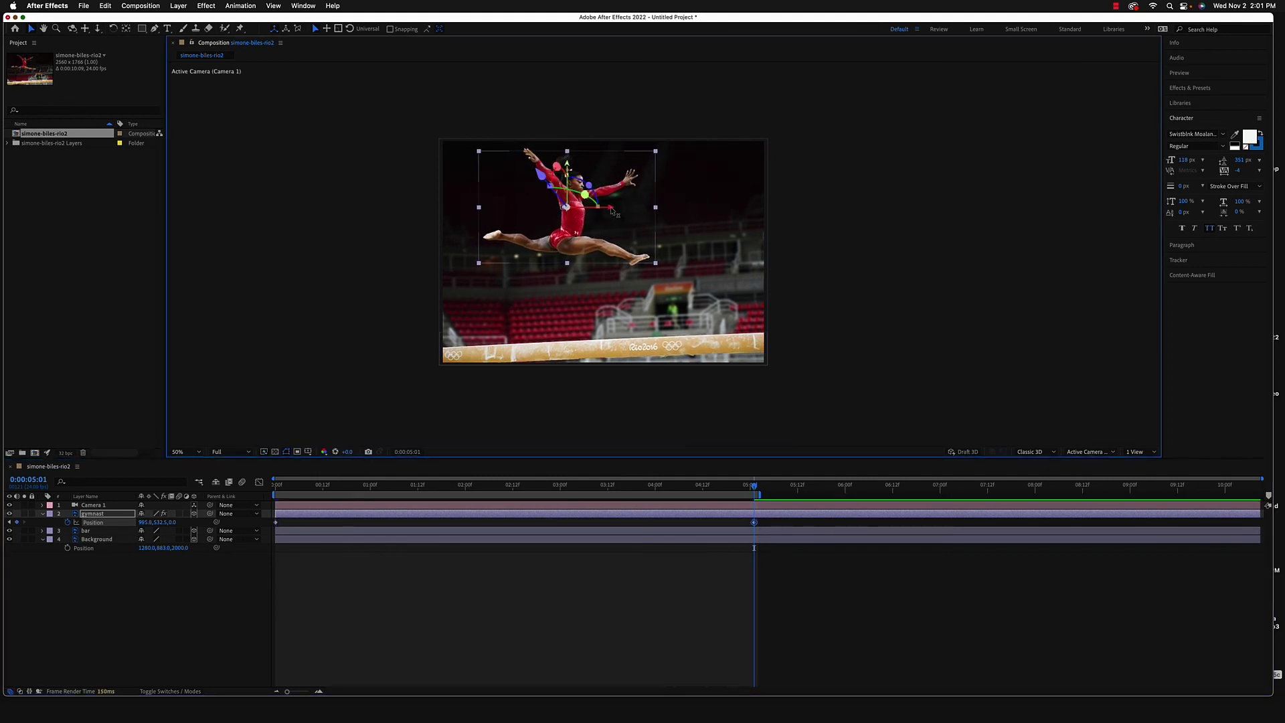
# Keyframe the gymnast layer's Orientation at 0 seconds and set its Z orientation to 4° at 0:00:05:02
pyautogui.moveTo(755, 490); pyautogui.dragTo(162, 482)
pyautogui.press('r')
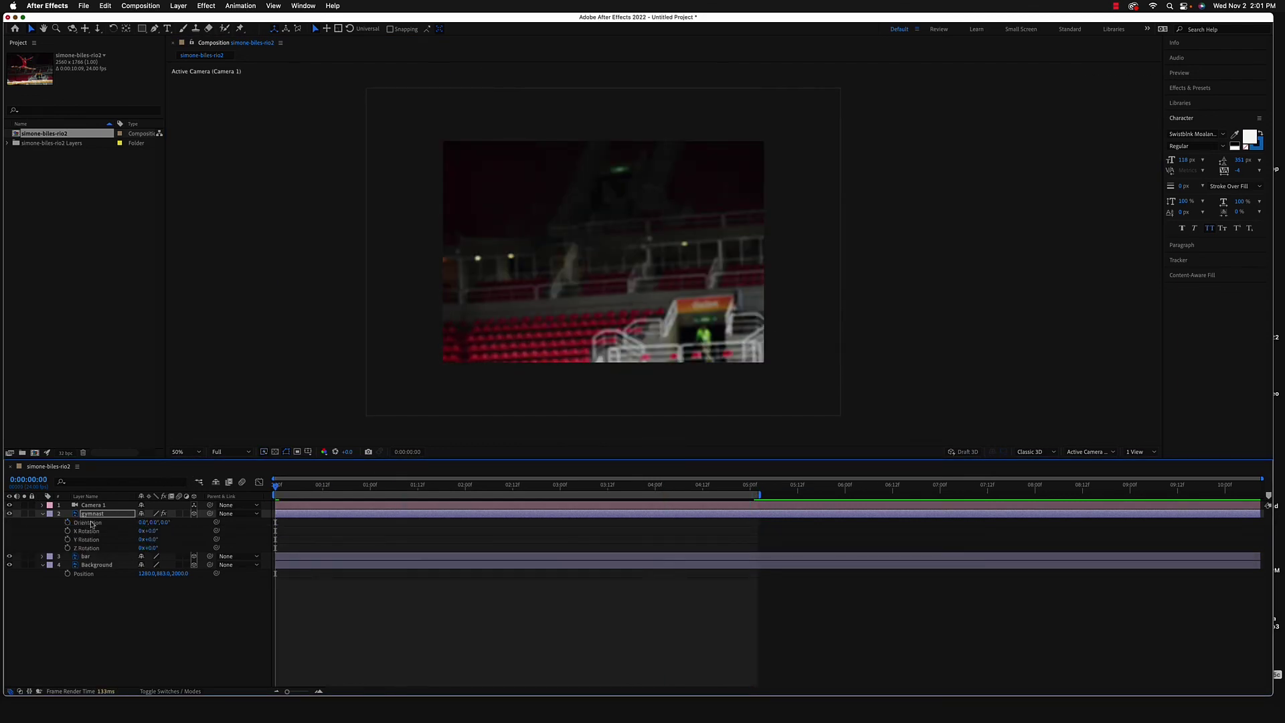
pyautogui.click(67, 522)
pyautogui.moveTo(276, 488); pyautogui.dragTo(758, 485)
pyautogui.moveTo(147, 523); pyautogui.dragTo(165, 522)
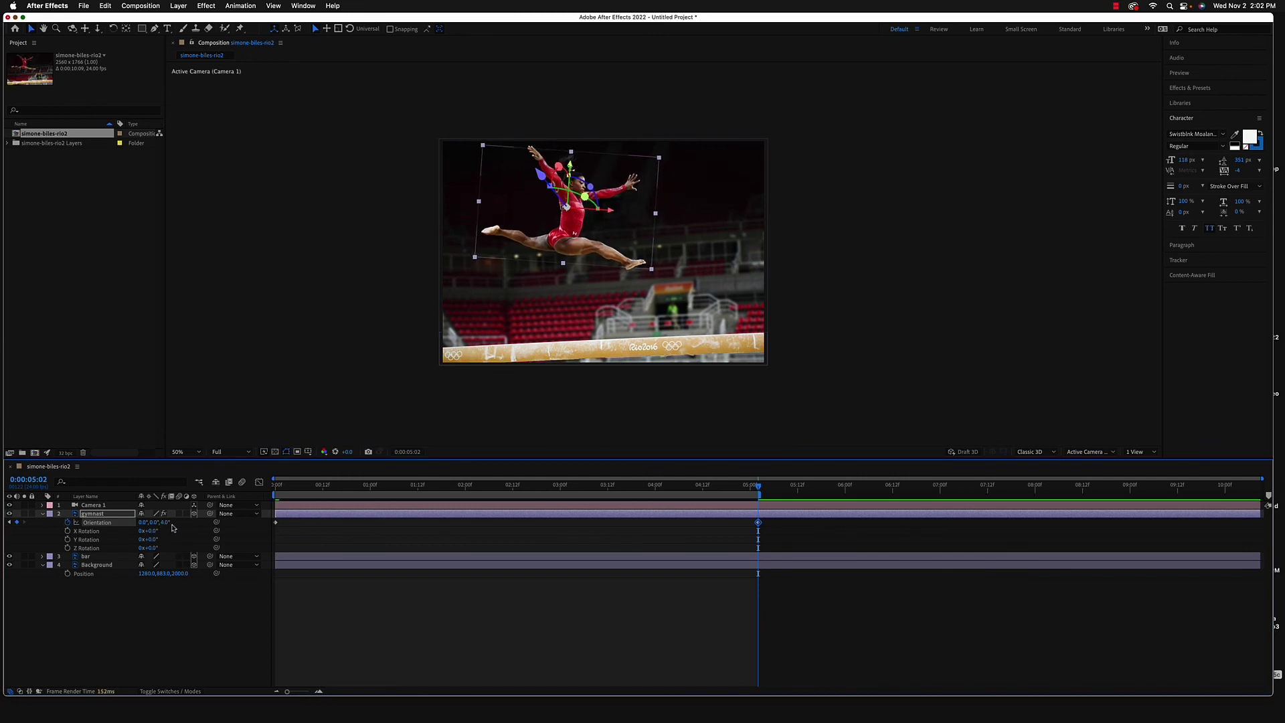